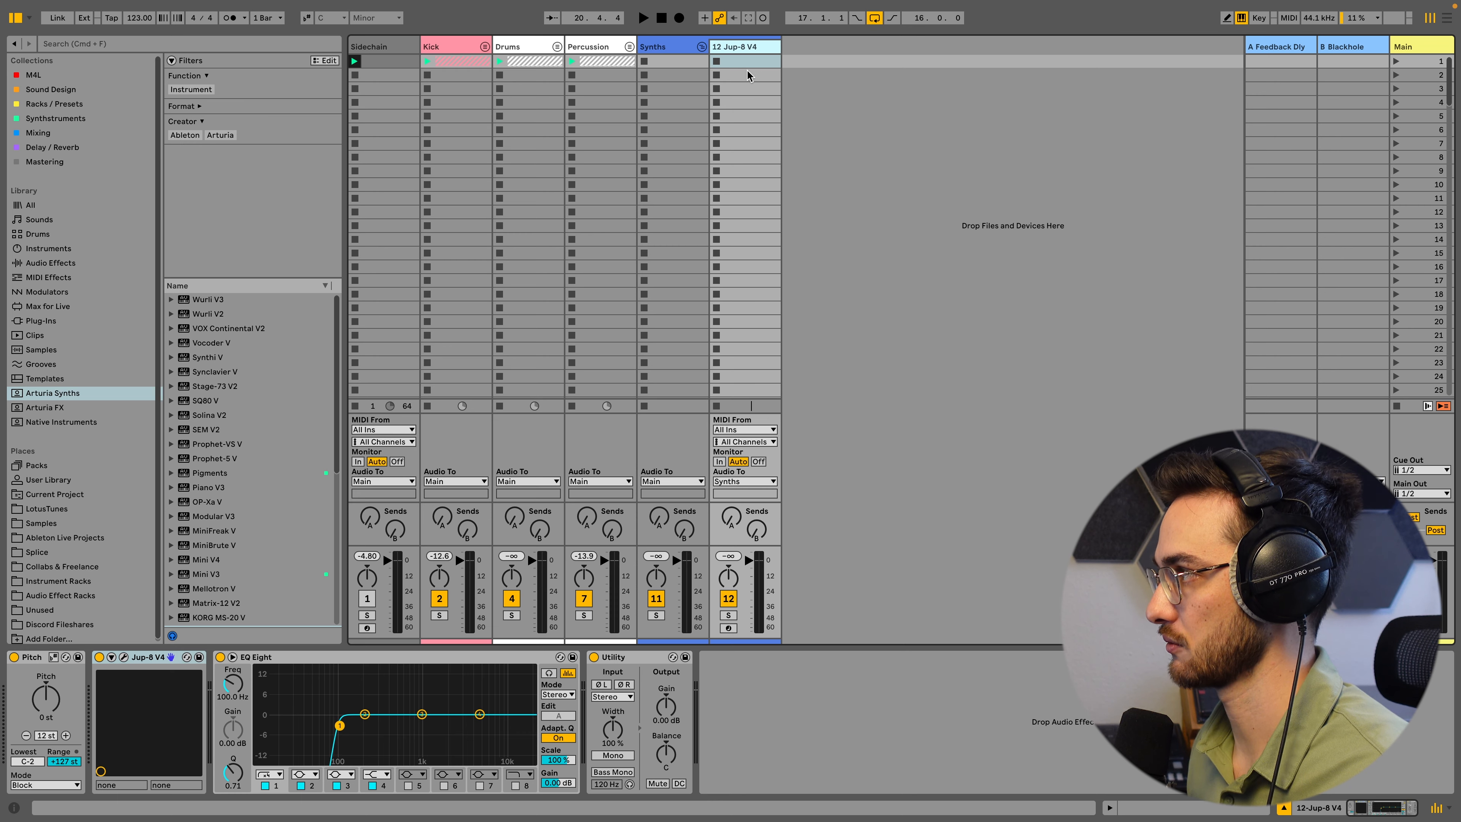
- Switch back and forth between the Session and Arrangement views, ending in the Session view
{"action": "key", "text": "Tab"}
{"action": "key", "text": "Tab"}
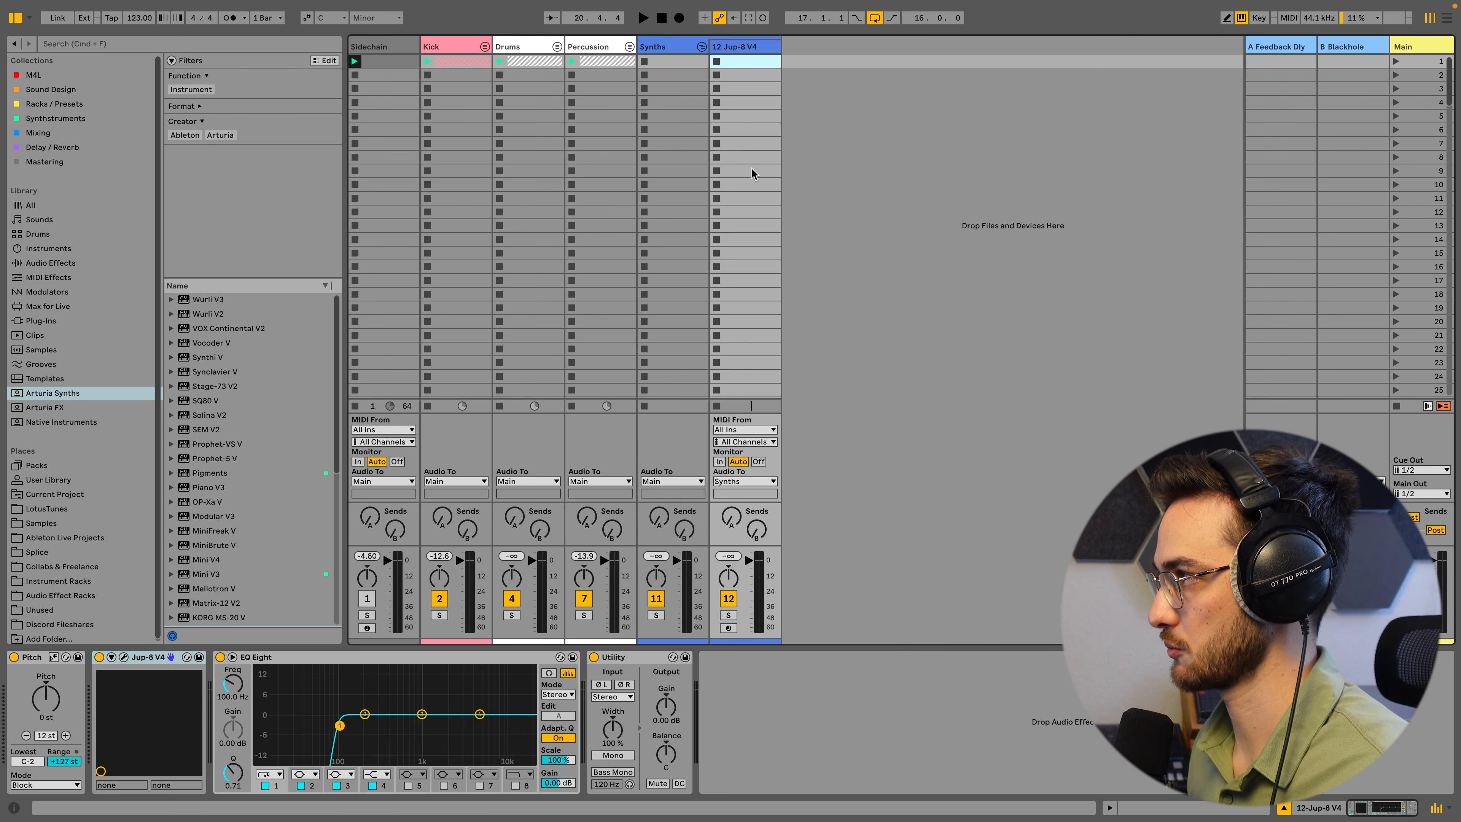
{"action": "key", "text": "Tab"}
{"action": "key", "text": "Tab"}
{"action": "key", "text": "Tab"}
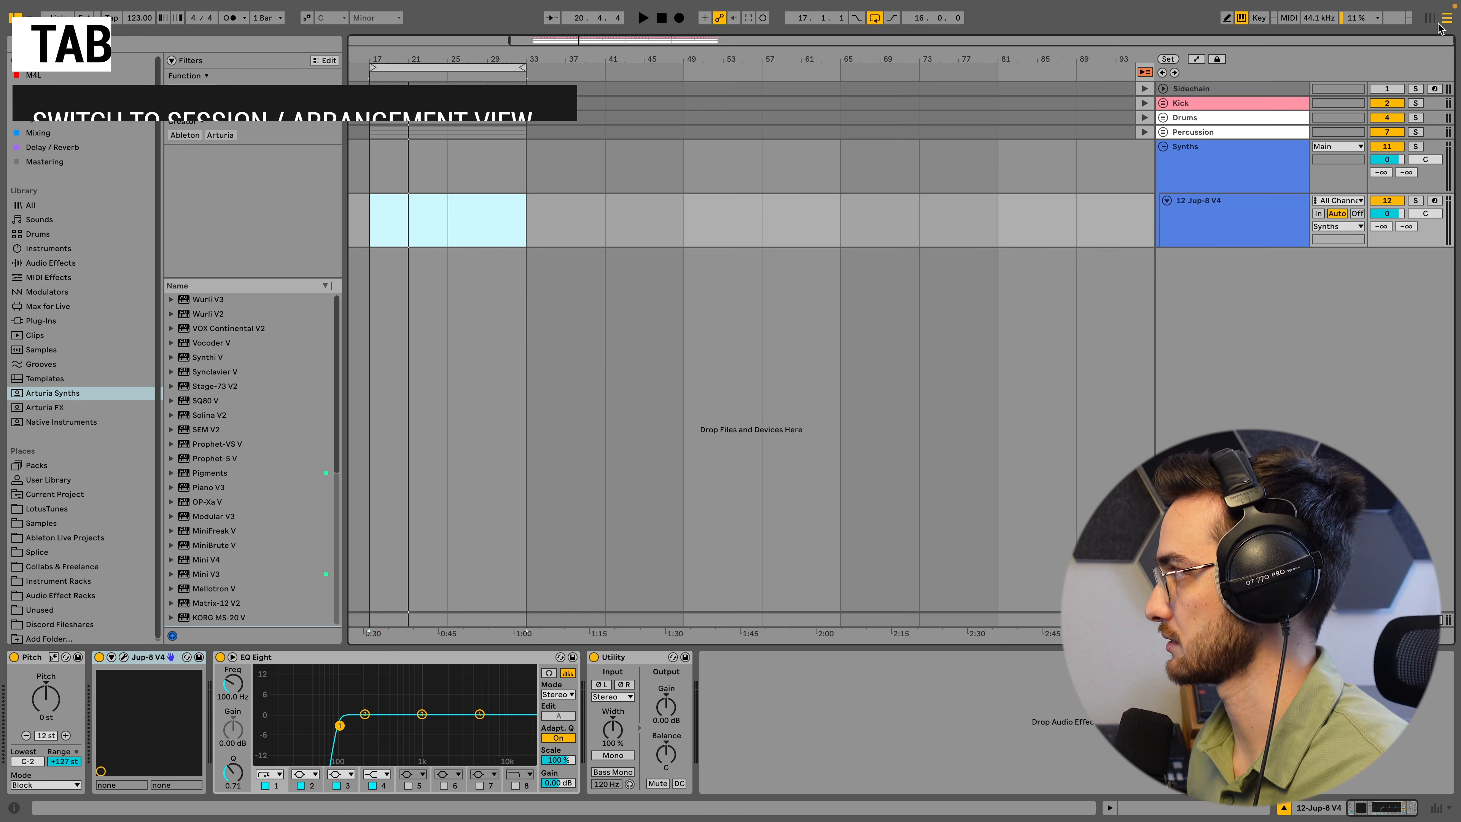
{"action": "key", "text": "Tab"}
{"action": "key", "text": "Tab"}
{"action": "key", "text": "Tab"}
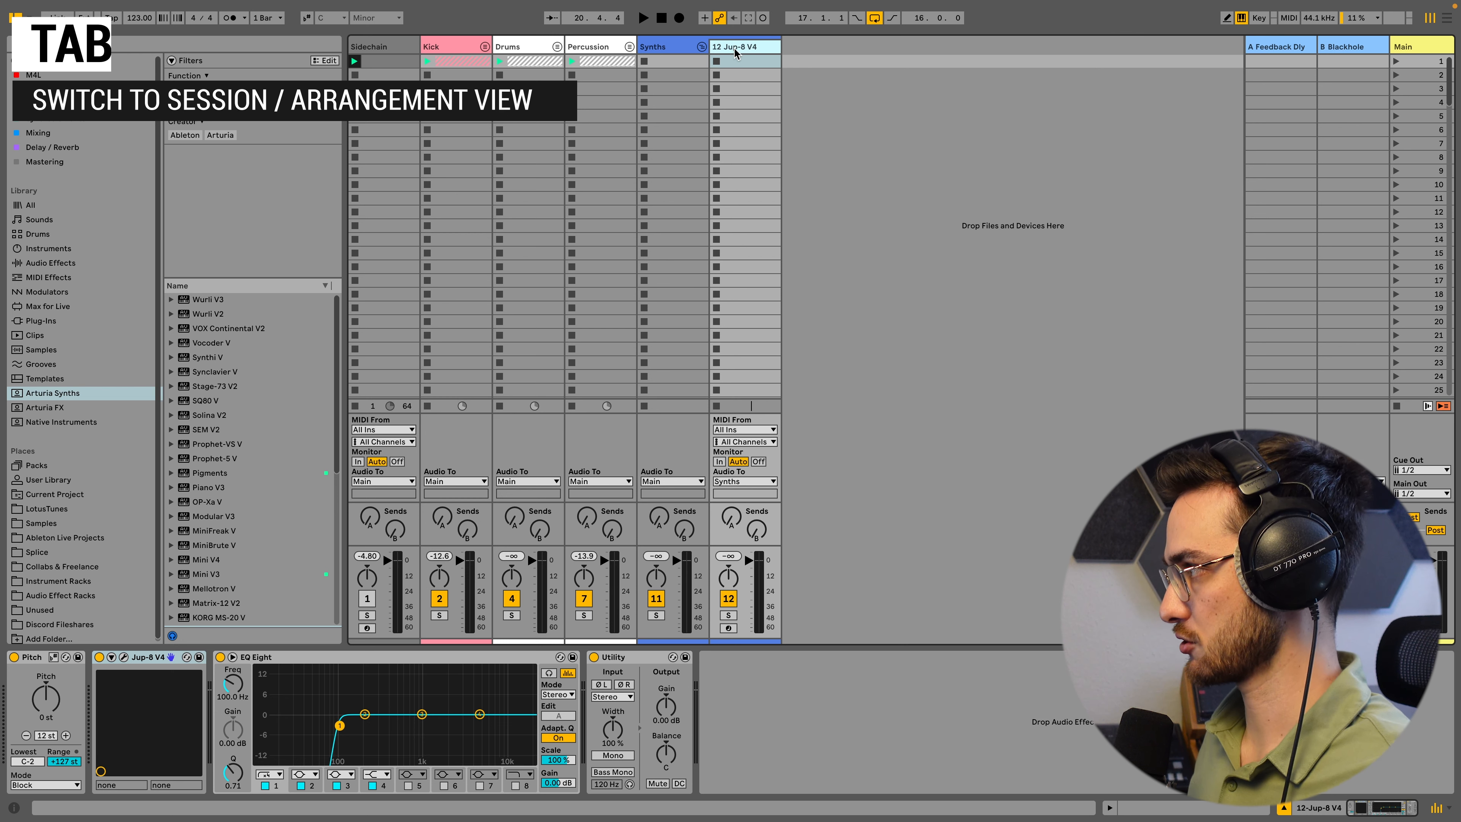
- Show the Jup-8 V4 instrument's plug-in window on the selected synth track and hide it again
{"action": "left_click", "coordinate": [123, 657]}
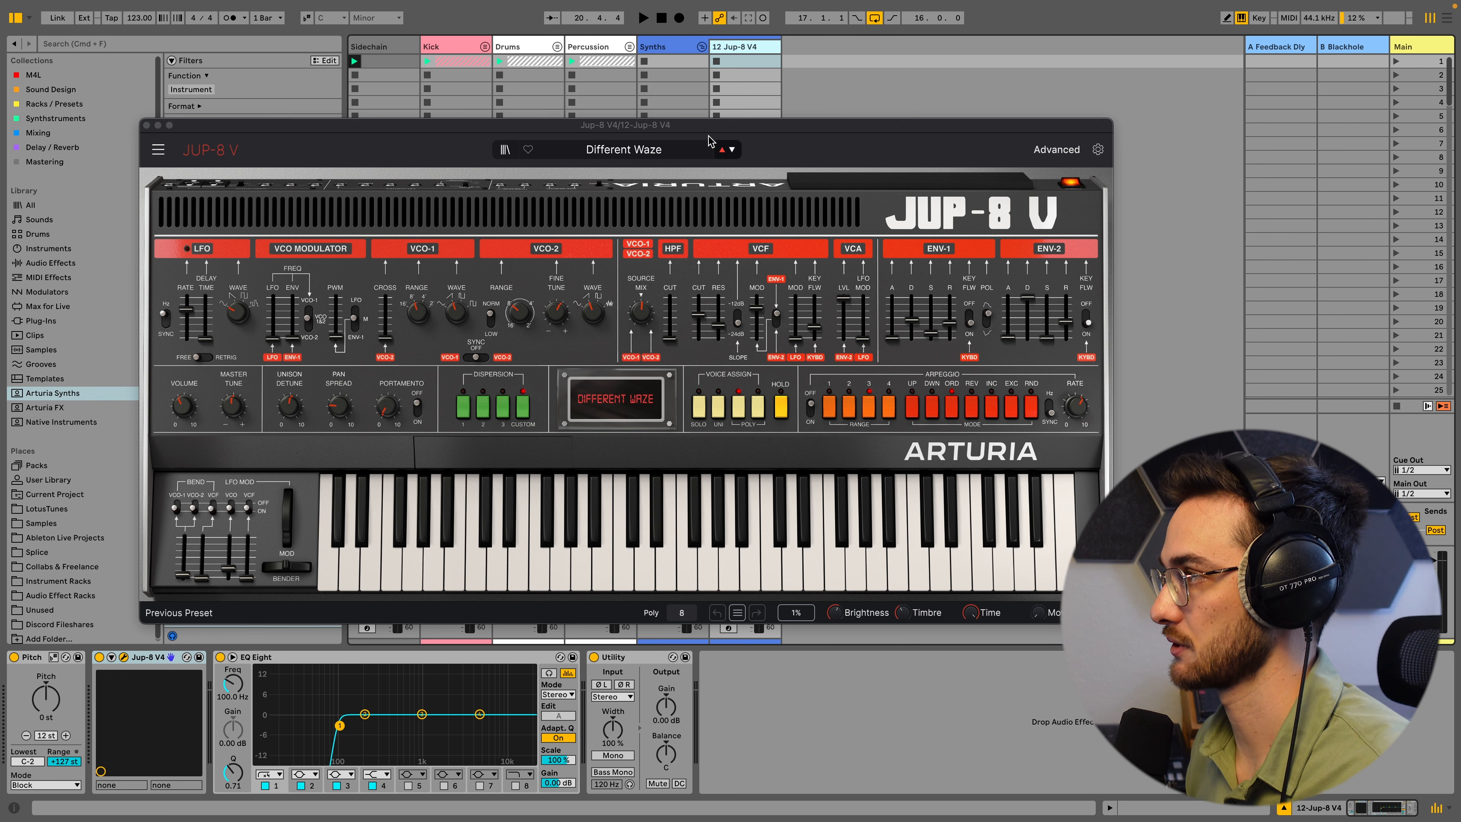
{"action": "key", "text": "super+alt+p"}
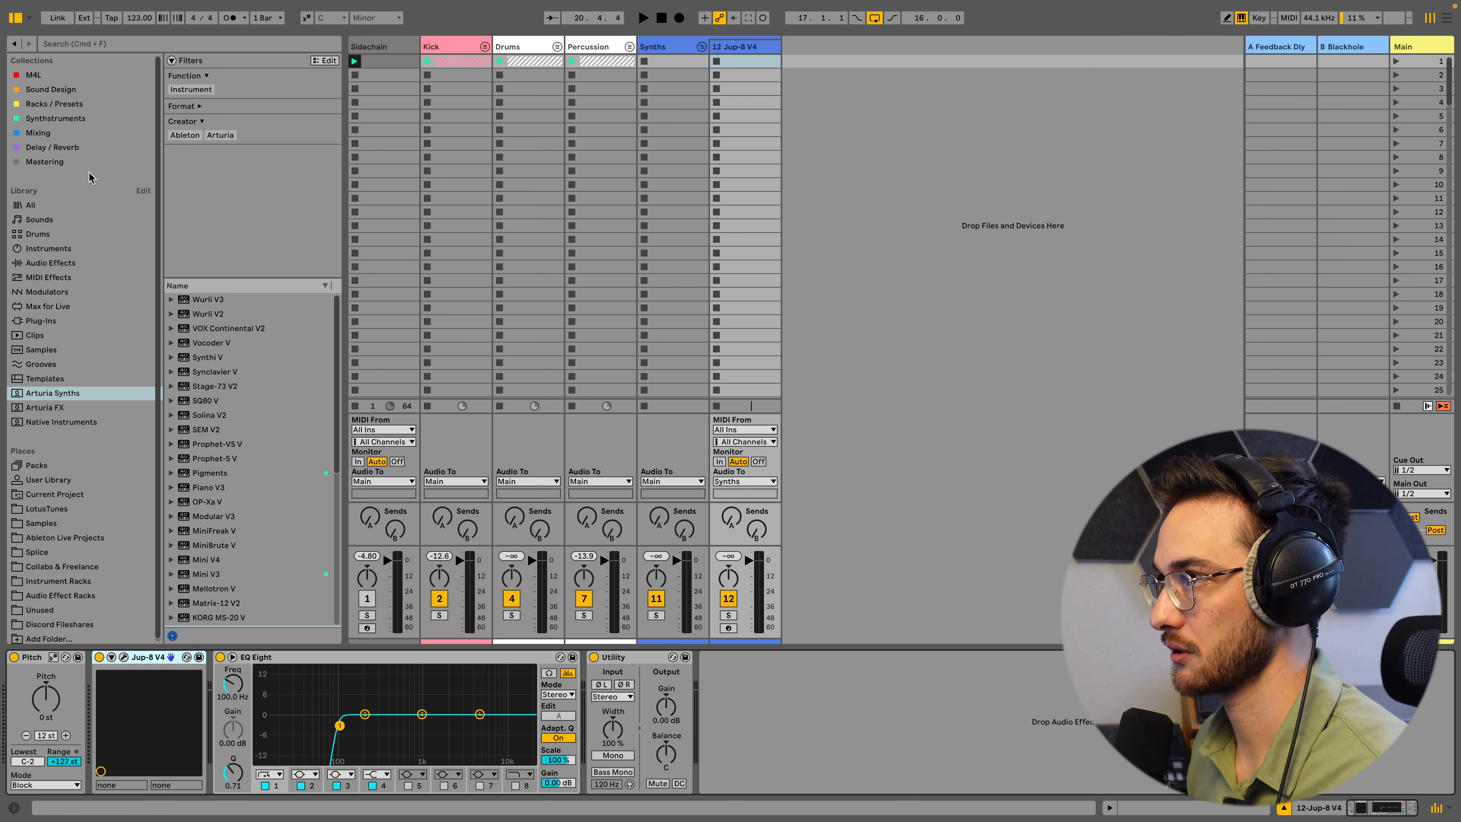
- Search the MIDI effects for "scale" and insert the Scale device before the Jup-8 V4 instrument
{"action": "left_click", "coordinate": [43, 281]}
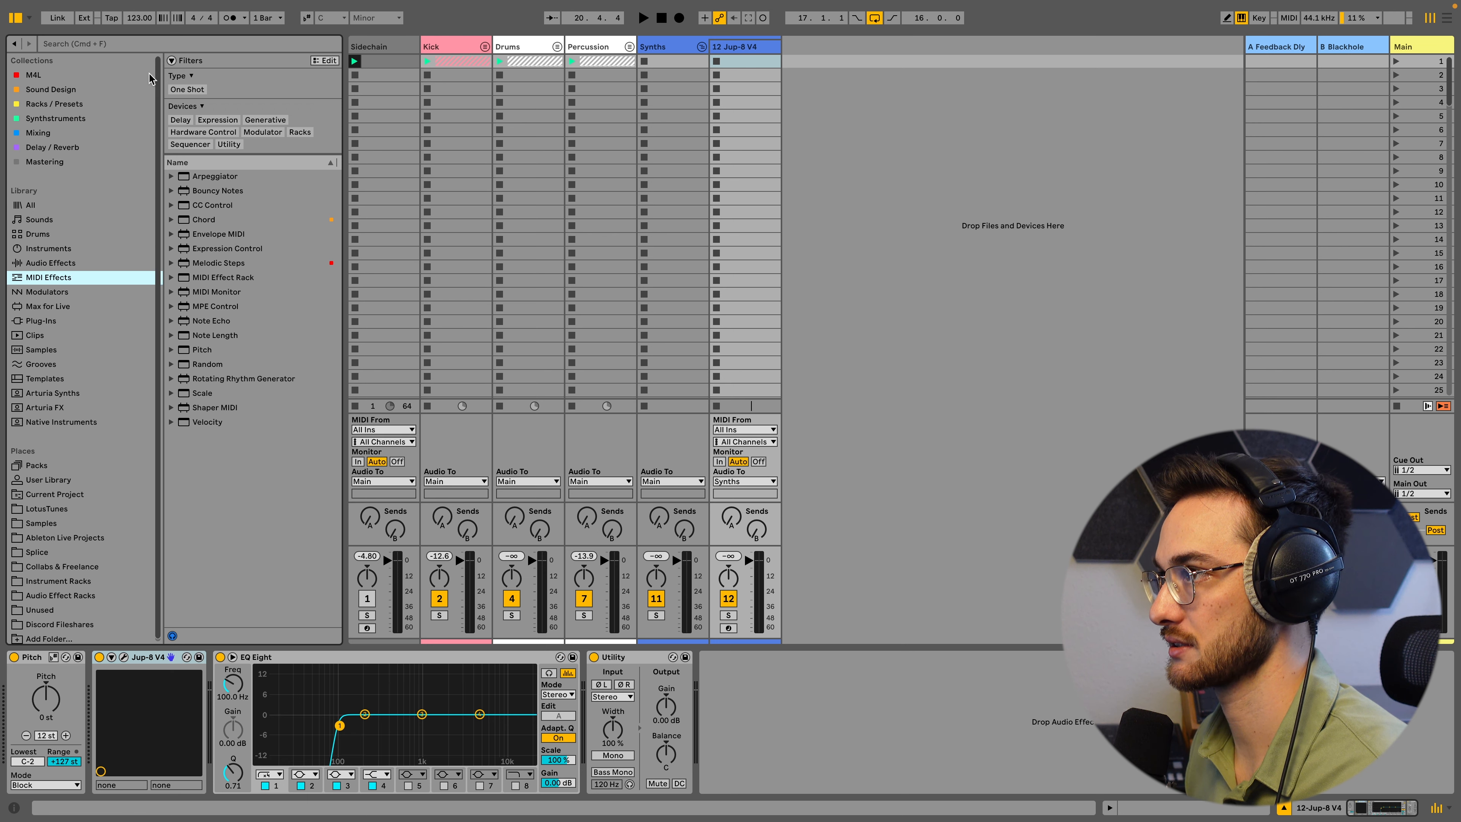
{"action": "left_click", "coordinate": [123, 45]}
{"action": "type", "text": "scale"}
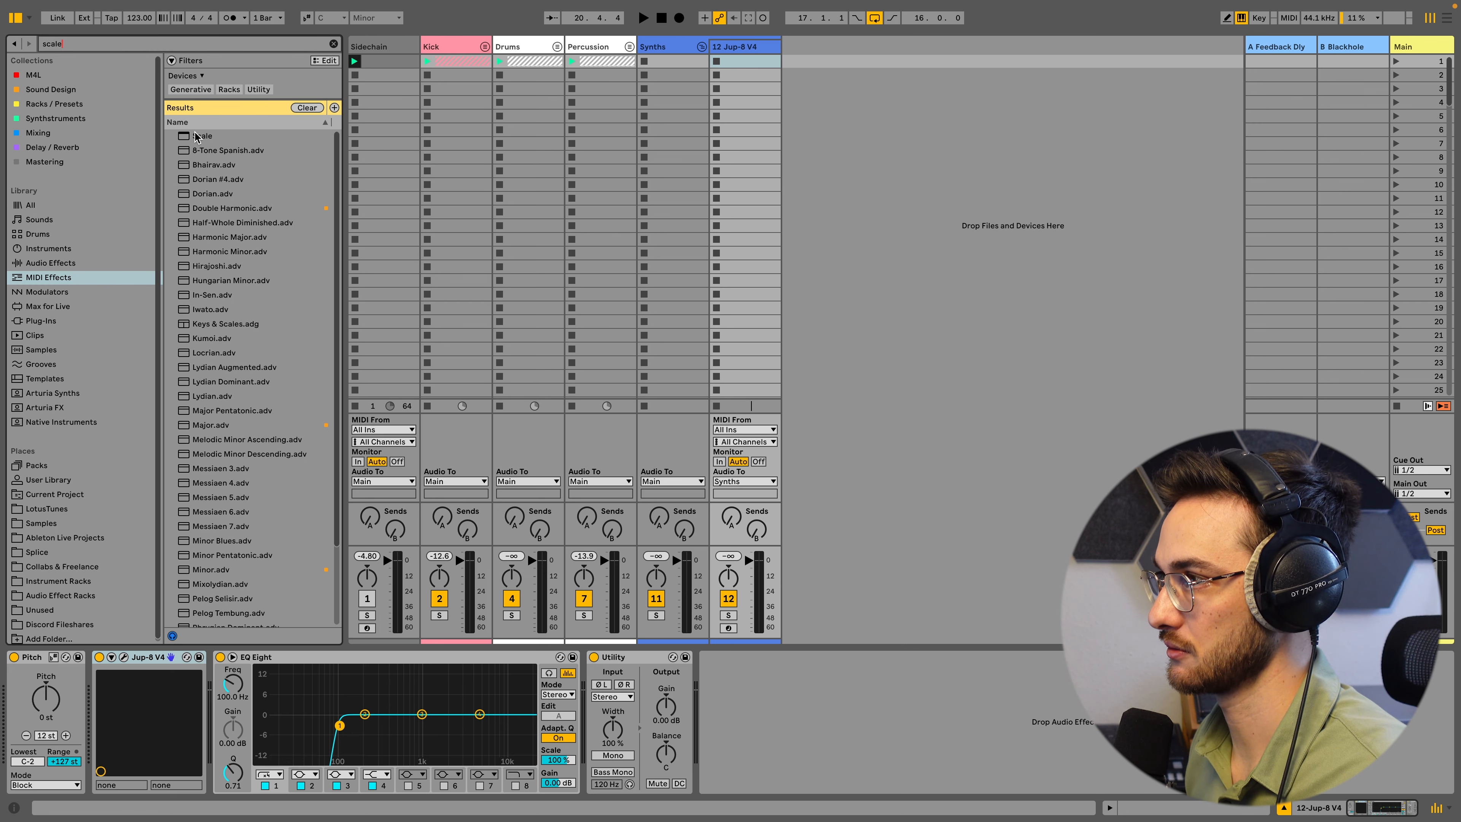
{"action": "left_click_drag", "start_coordinate": [196, 137], "coordinate": [122, 697]}
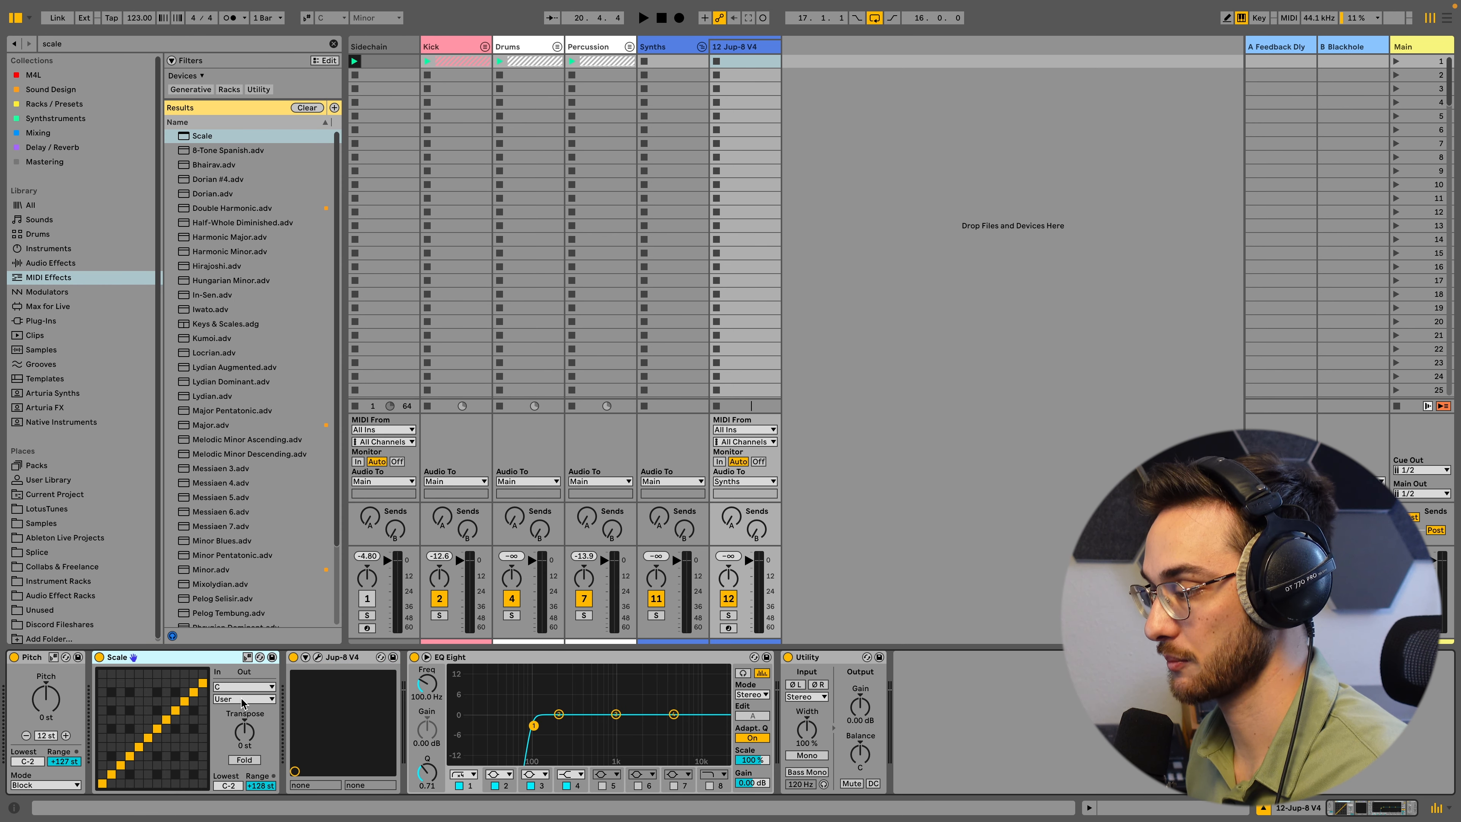
- Set the Scale device's scale type to Minor, leaving C as the root note
{"action": "left_click", "coordinate": [229, 700]}
{"action": "left_click", "coordinate": [229, 700]}
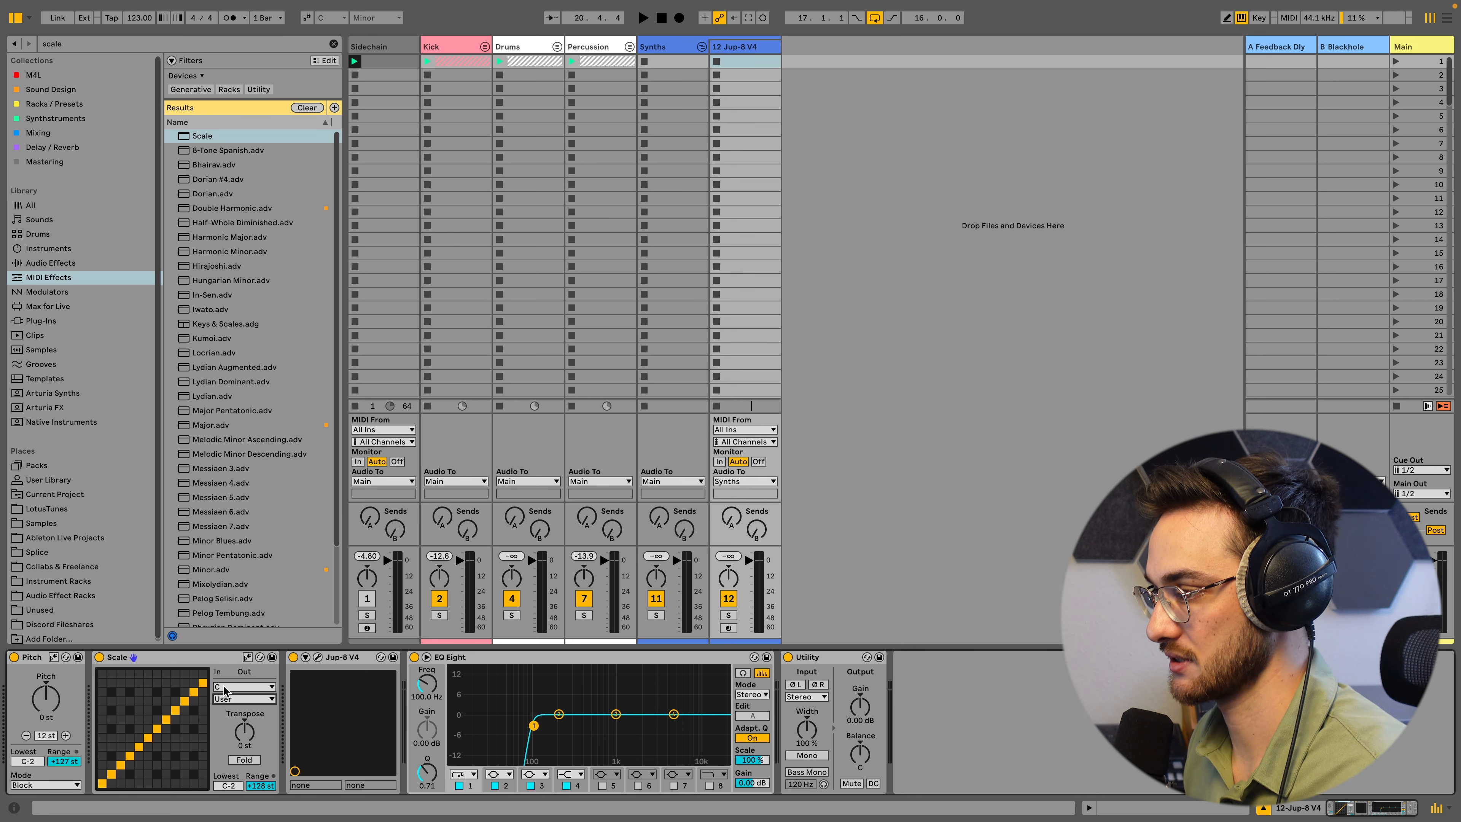
{"action": "left_click", "coordinate": [230, 698]}
{"action": "left_click", "coordinate": [234, 313]}
{"action": "left_click", "coordinate": [233, 700]}
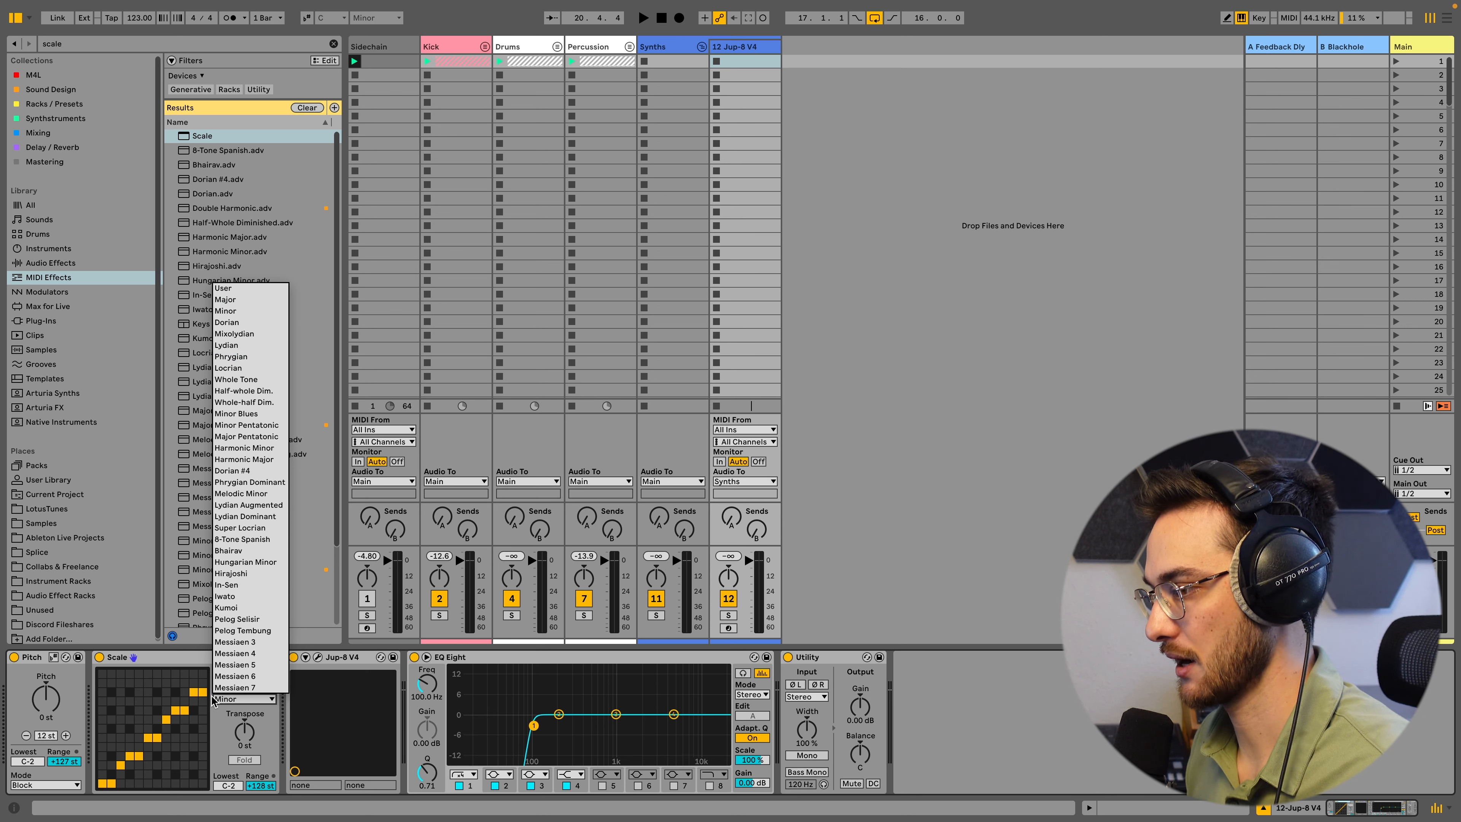
{"action": "left_click", "coordinate": [229, 699]}
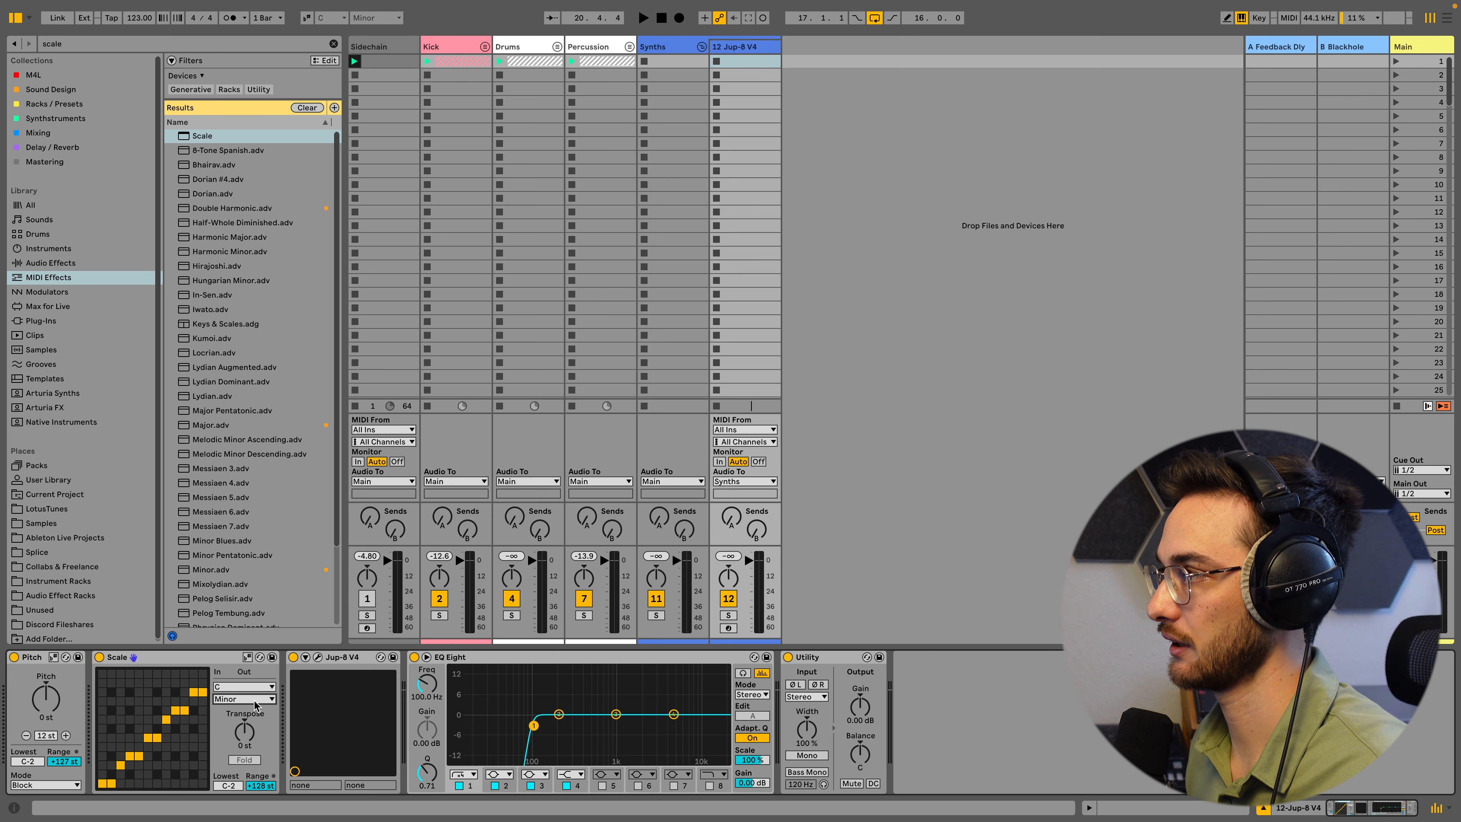
- Turn on the global scale mode and make the Scale device follow the current scale
{"action": "left_click", "coordinate": [307, 18]}
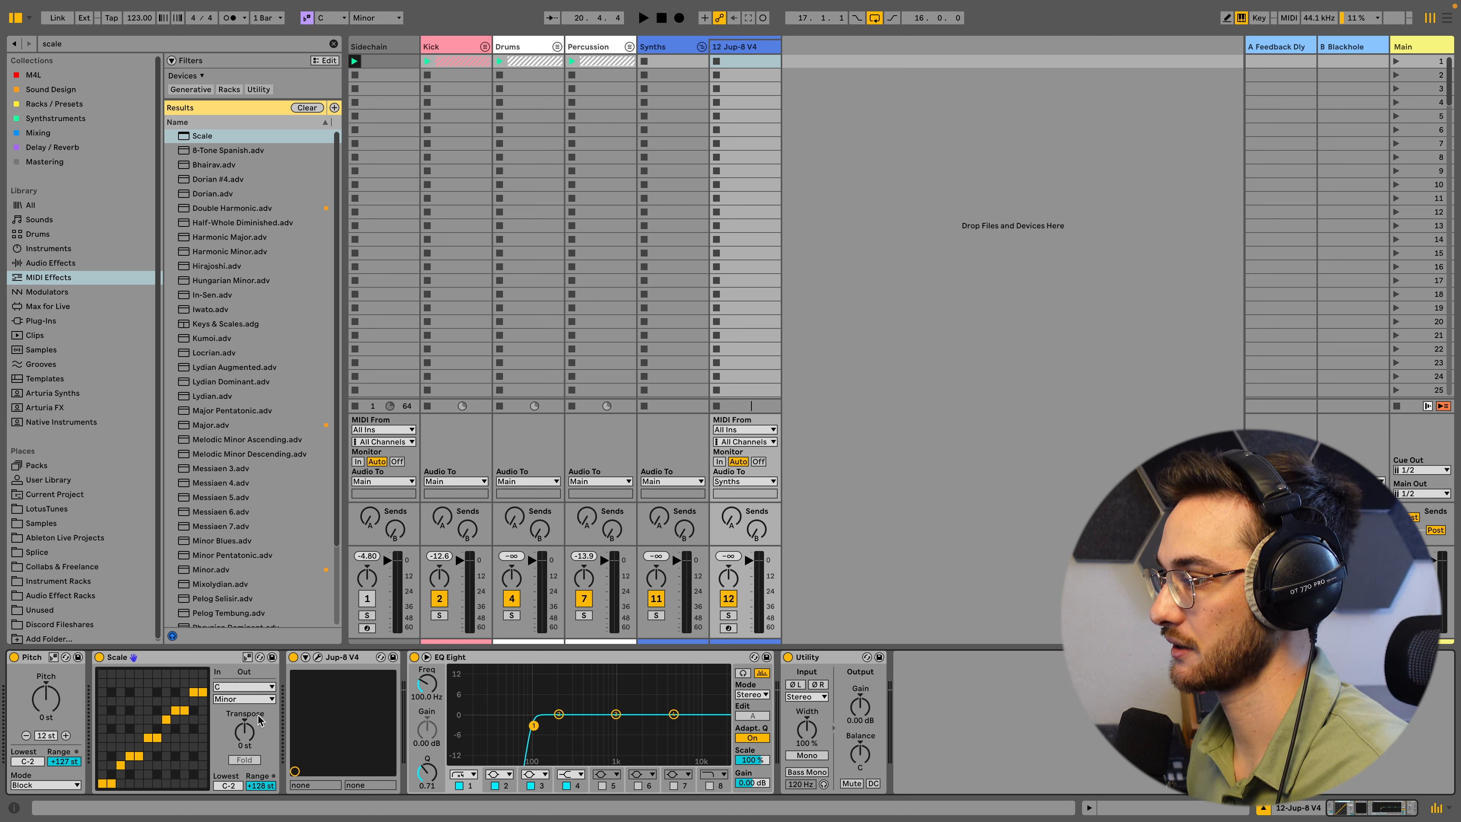
{"action": "left_click", "coordinate": [246, 669]}
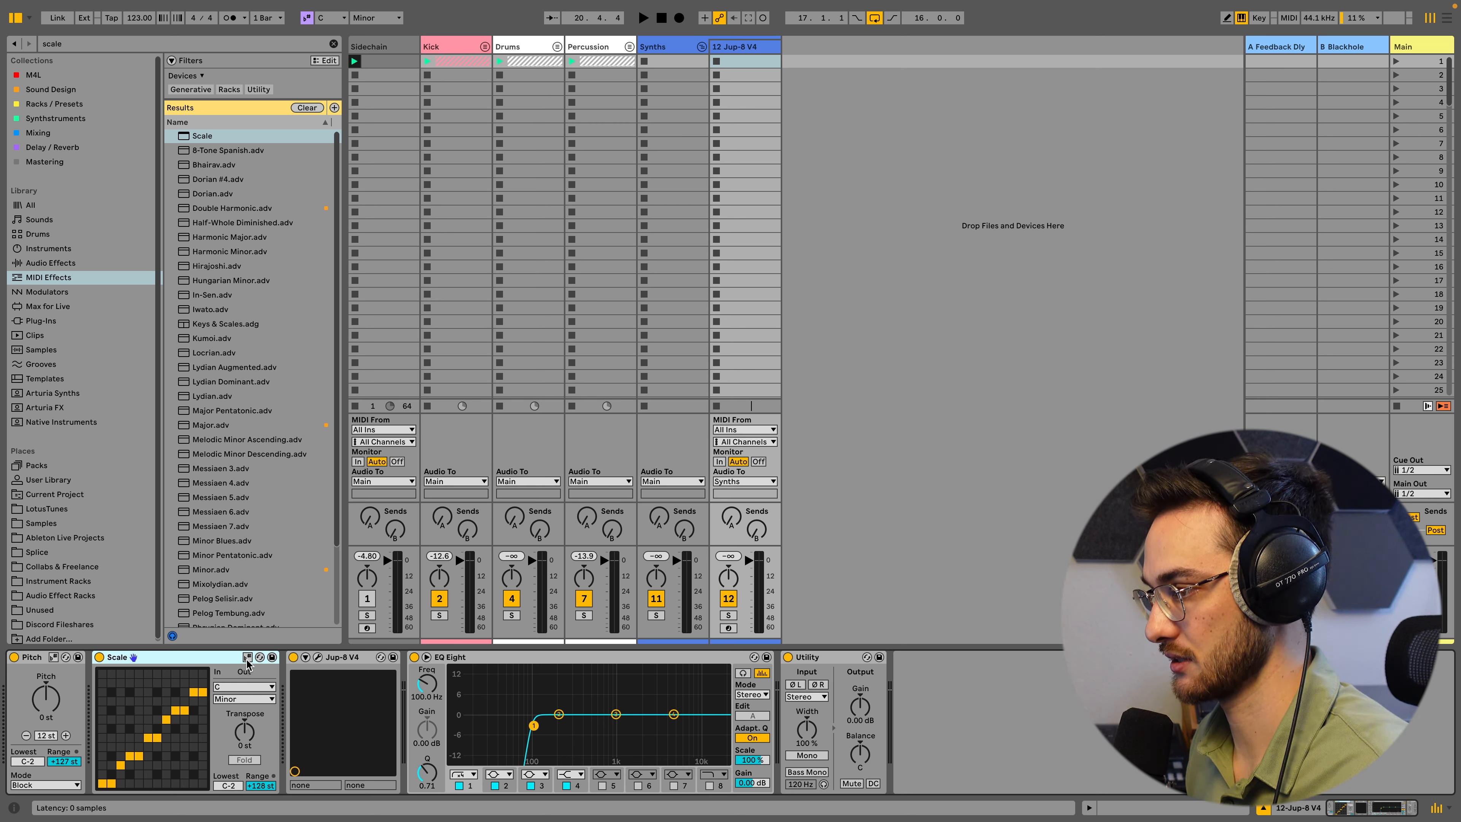
{"action": "left_click", "coordinate": [248, 658]}
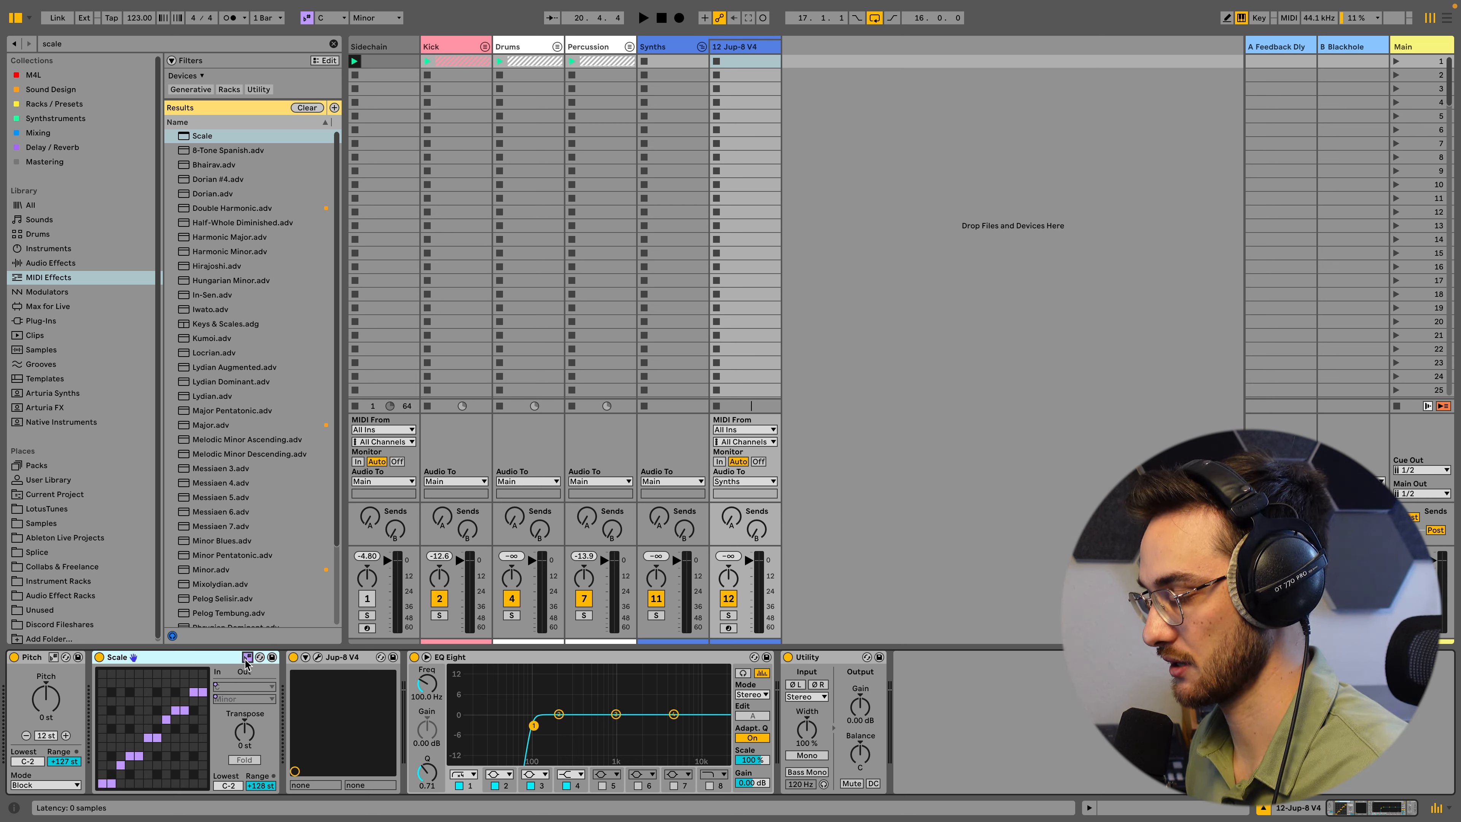
- Set the global scale's root note to D and its scale type to Dorian
{"action": "left_click", "coordinate": [322, 26]}
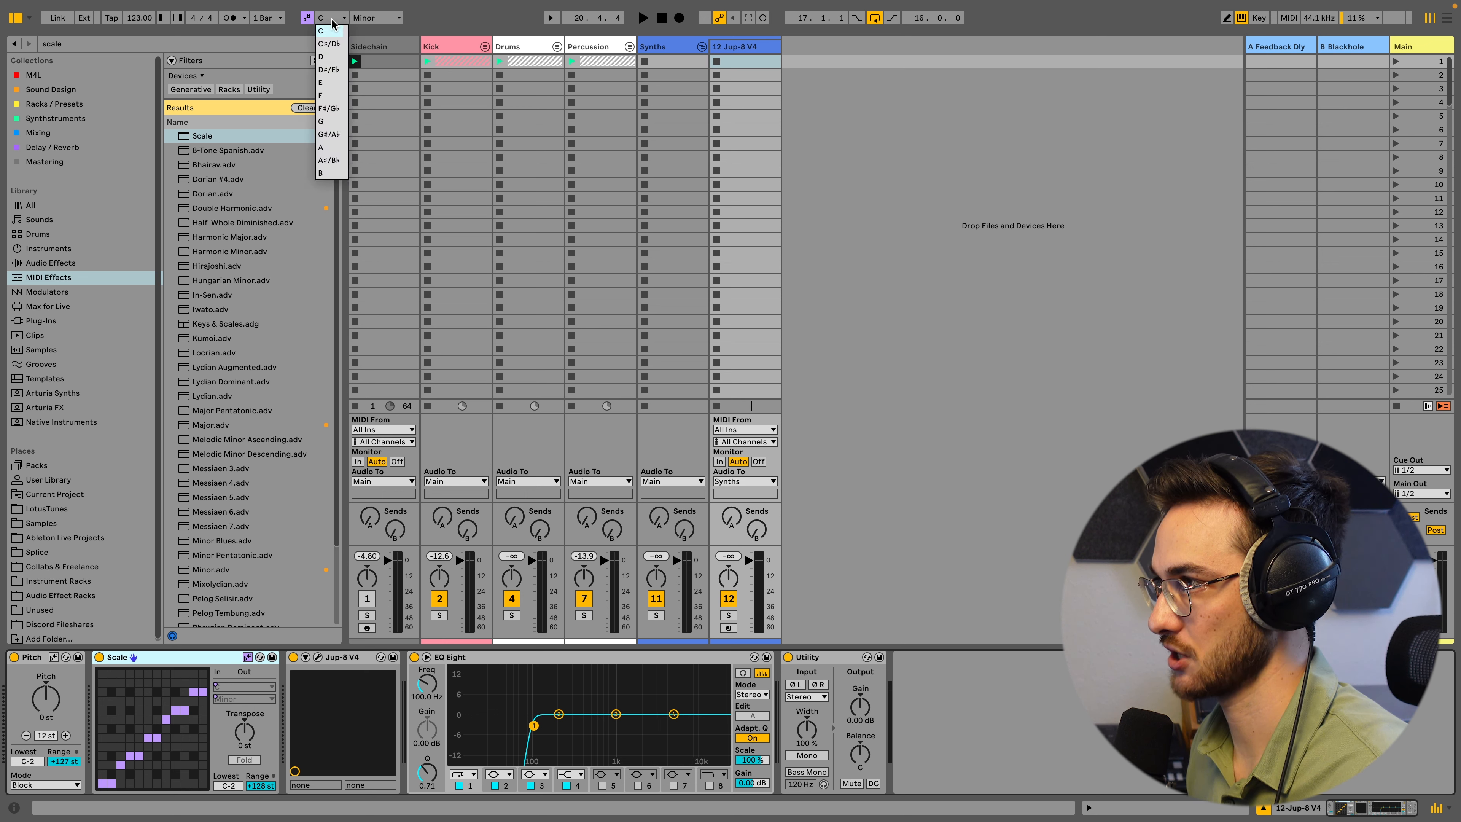
{"action": "left_click", "coordinate": [329, 57]}
{"action": "left_click", "coordinate": [381, 17]}
{"action": "left_click", "coordinate": [374, 32]}
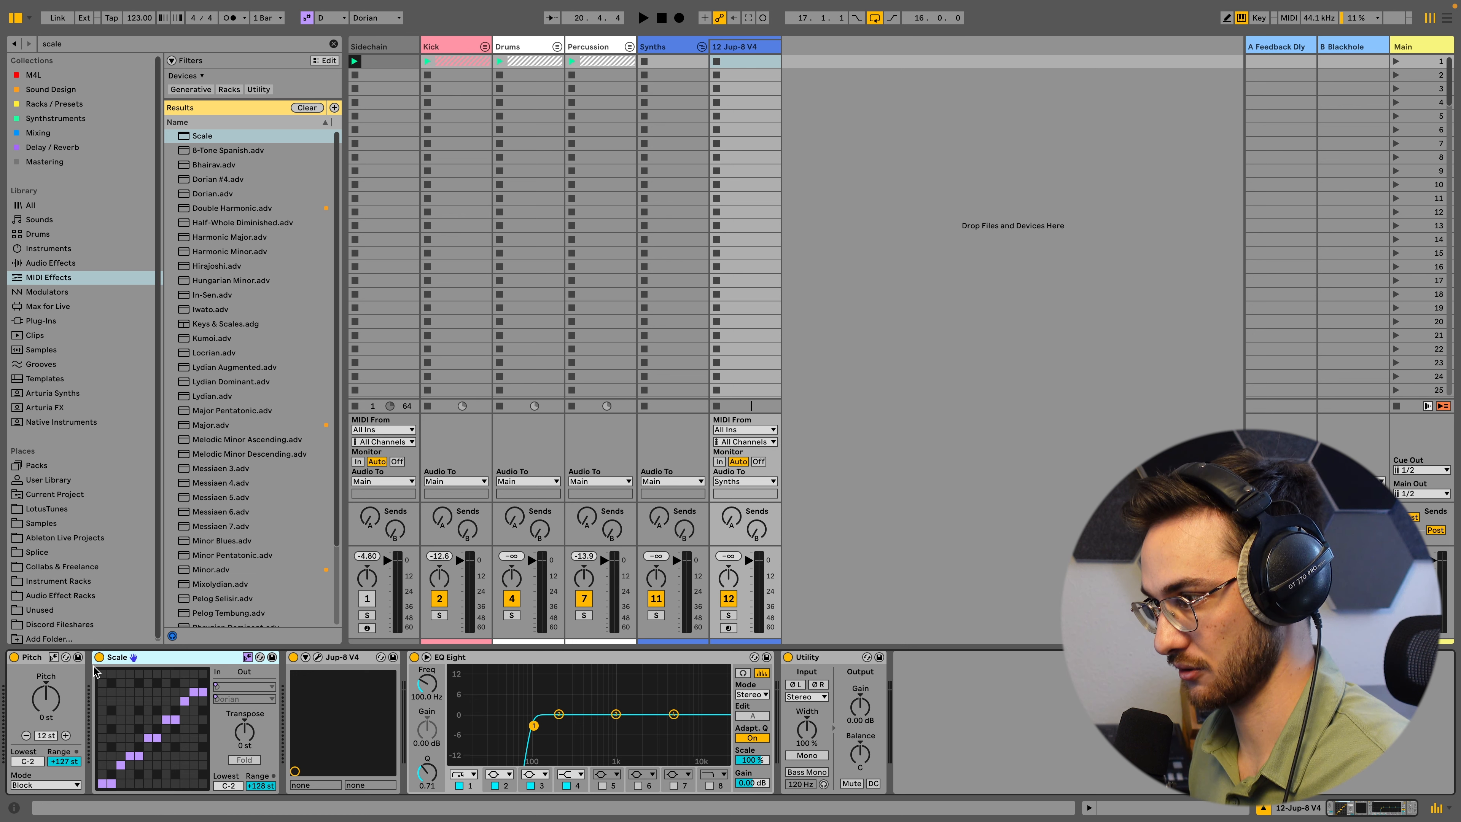
- Turn off the global scale mode and stop the Scale device from following the current scale
{"action": "left_click", "coordinate": [307, 17]}
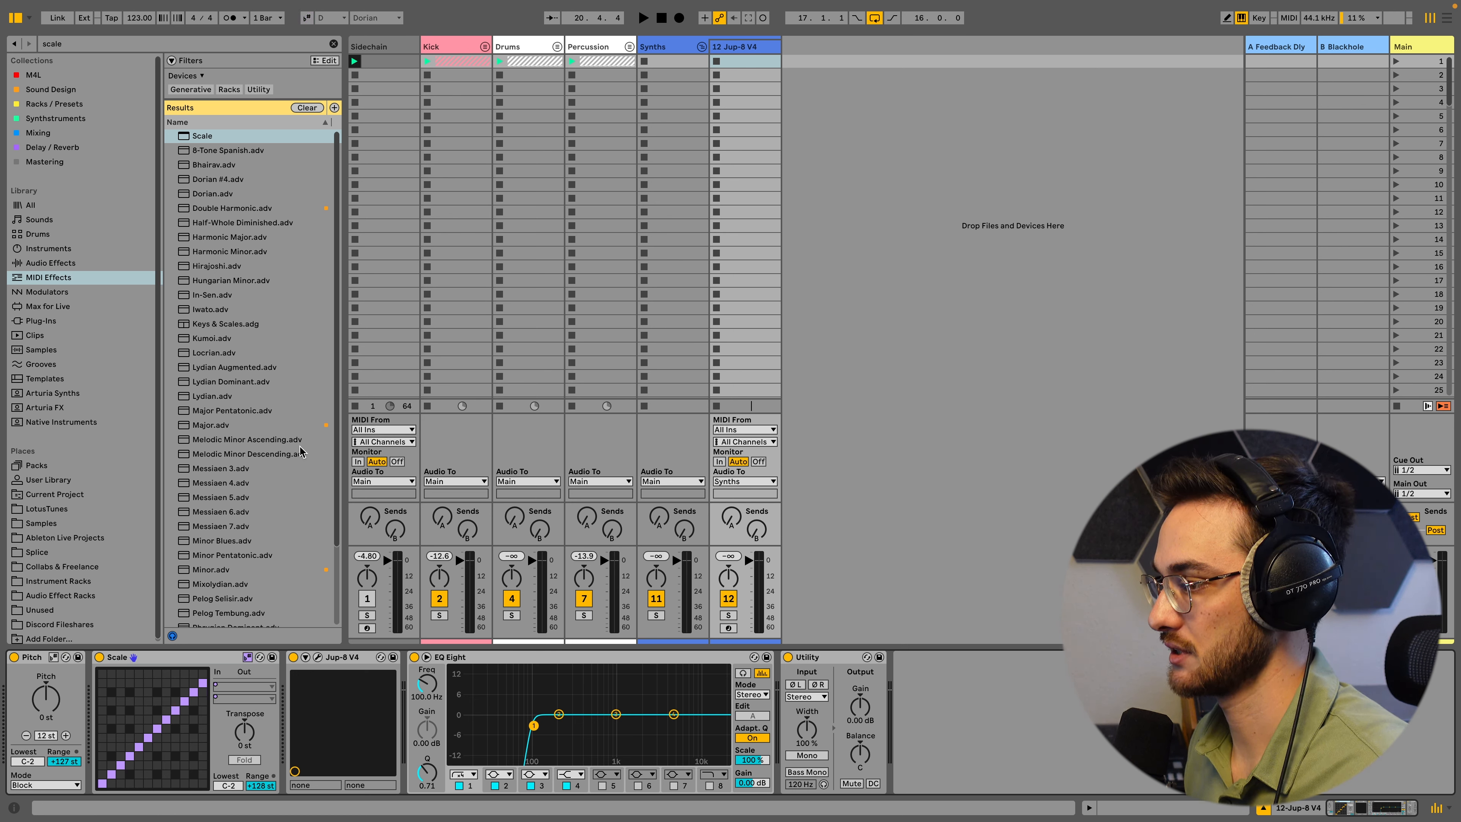
{"action": "left_click", "coordinate": [247, 656]}
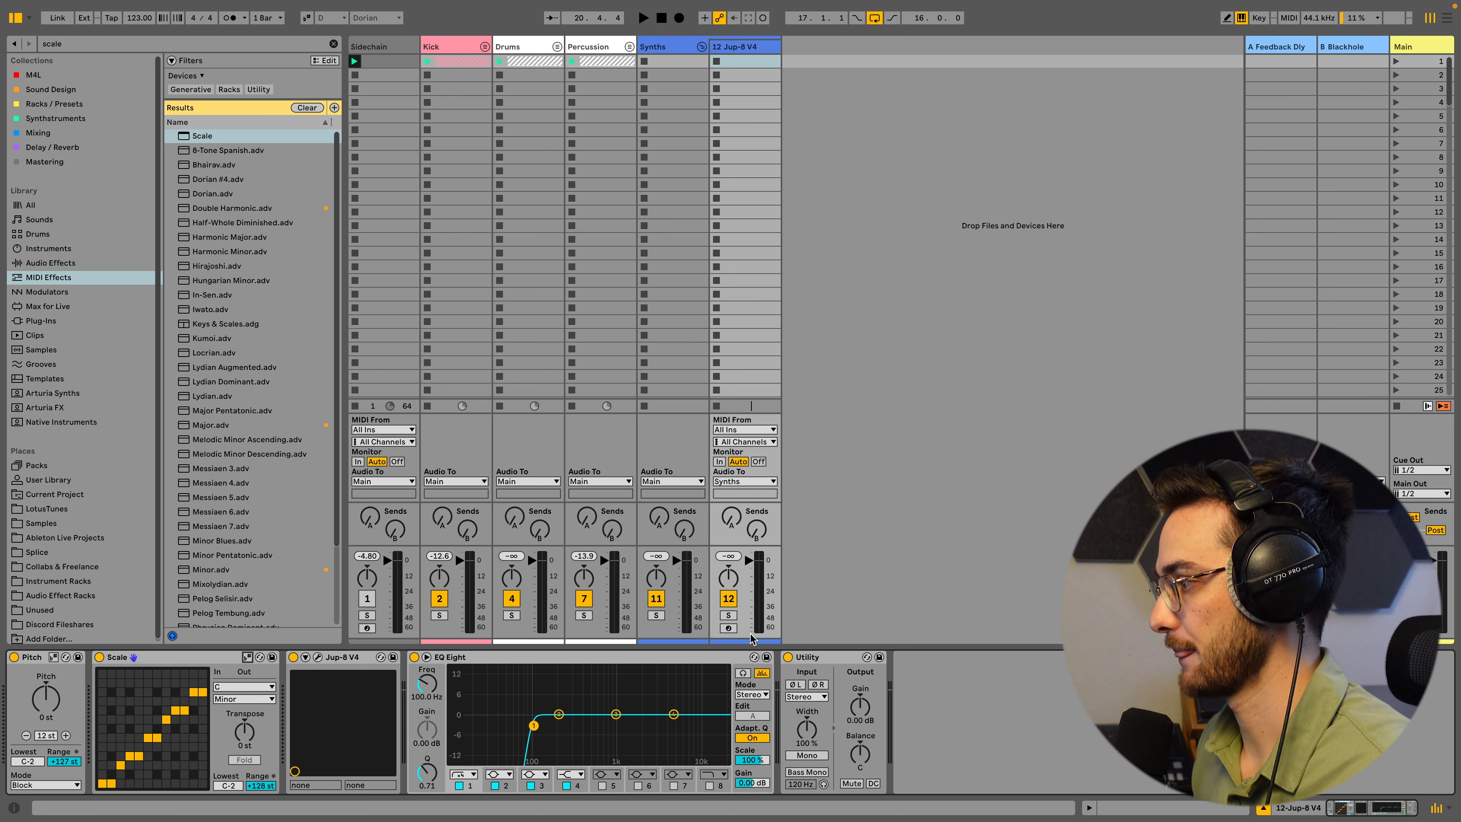
- Arm the 12 Jup-8 V4 track for recording and create an empty MIDI clip in its first slot
{"action": "left_click", "coordinate": [729, 628]}
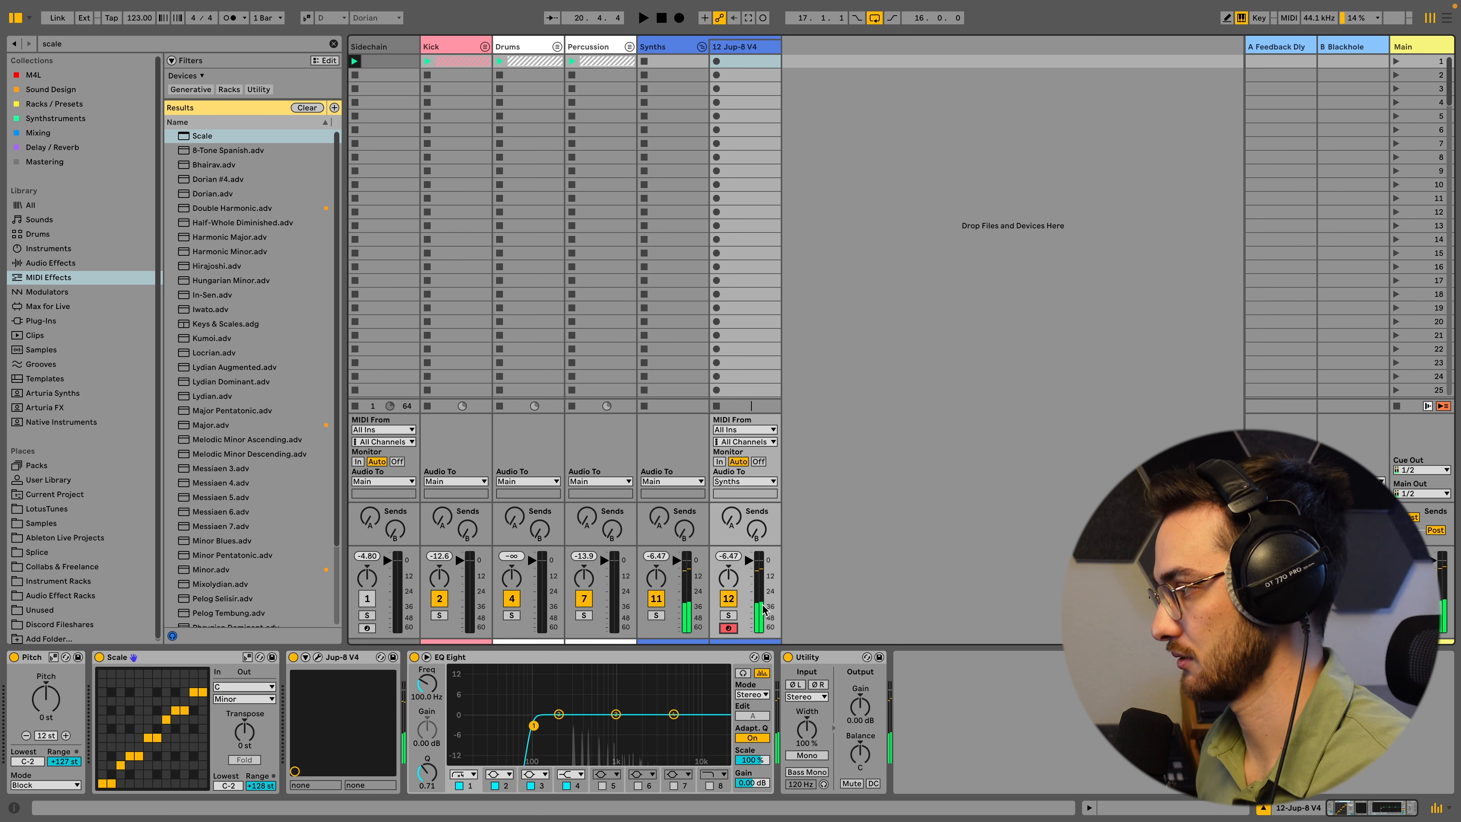
{"action": "left_click", "coordinate": [1241, 17]}
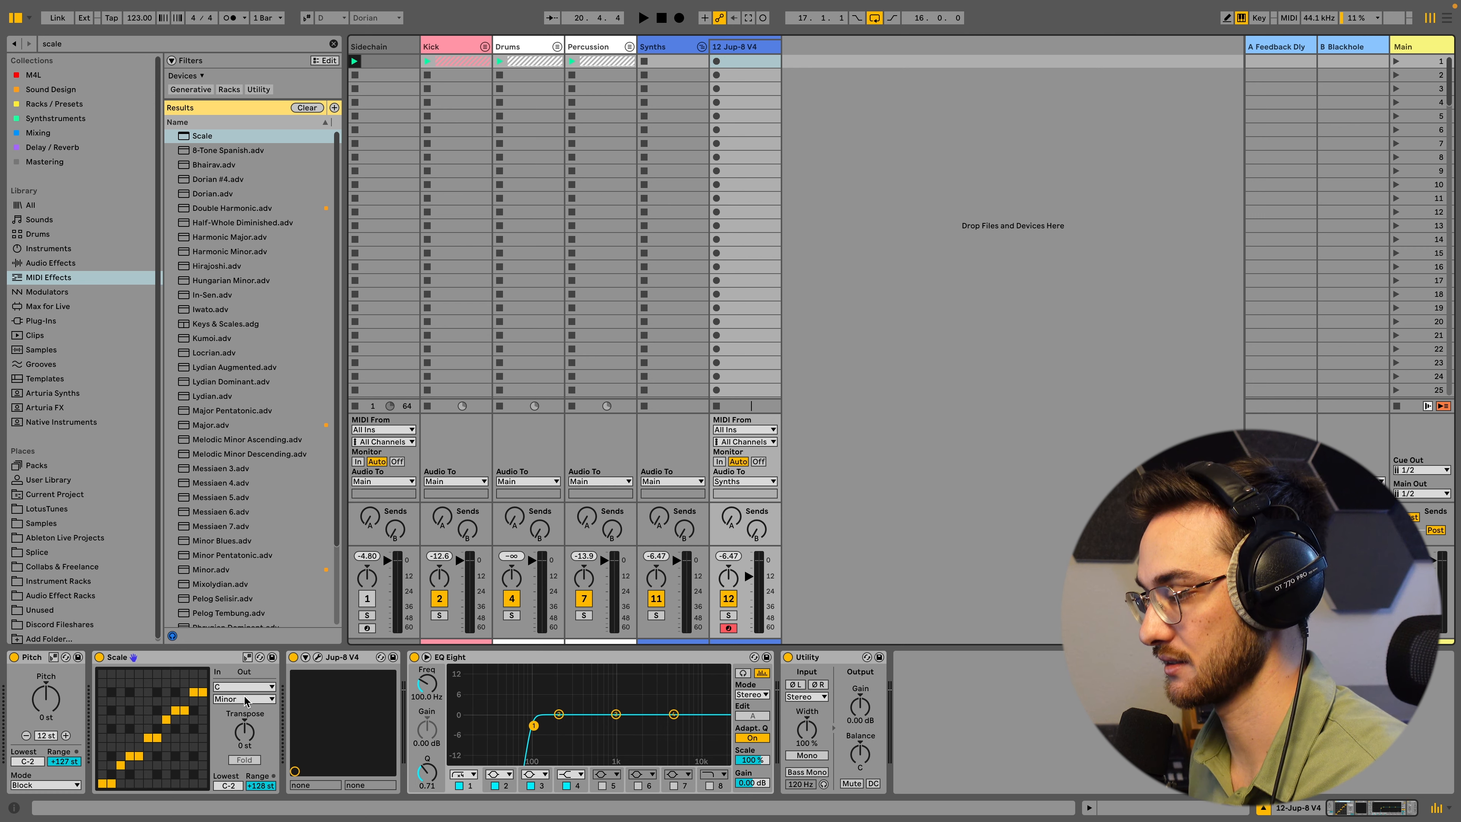
{"action": "double_click", "coordinate": [739, 62]}
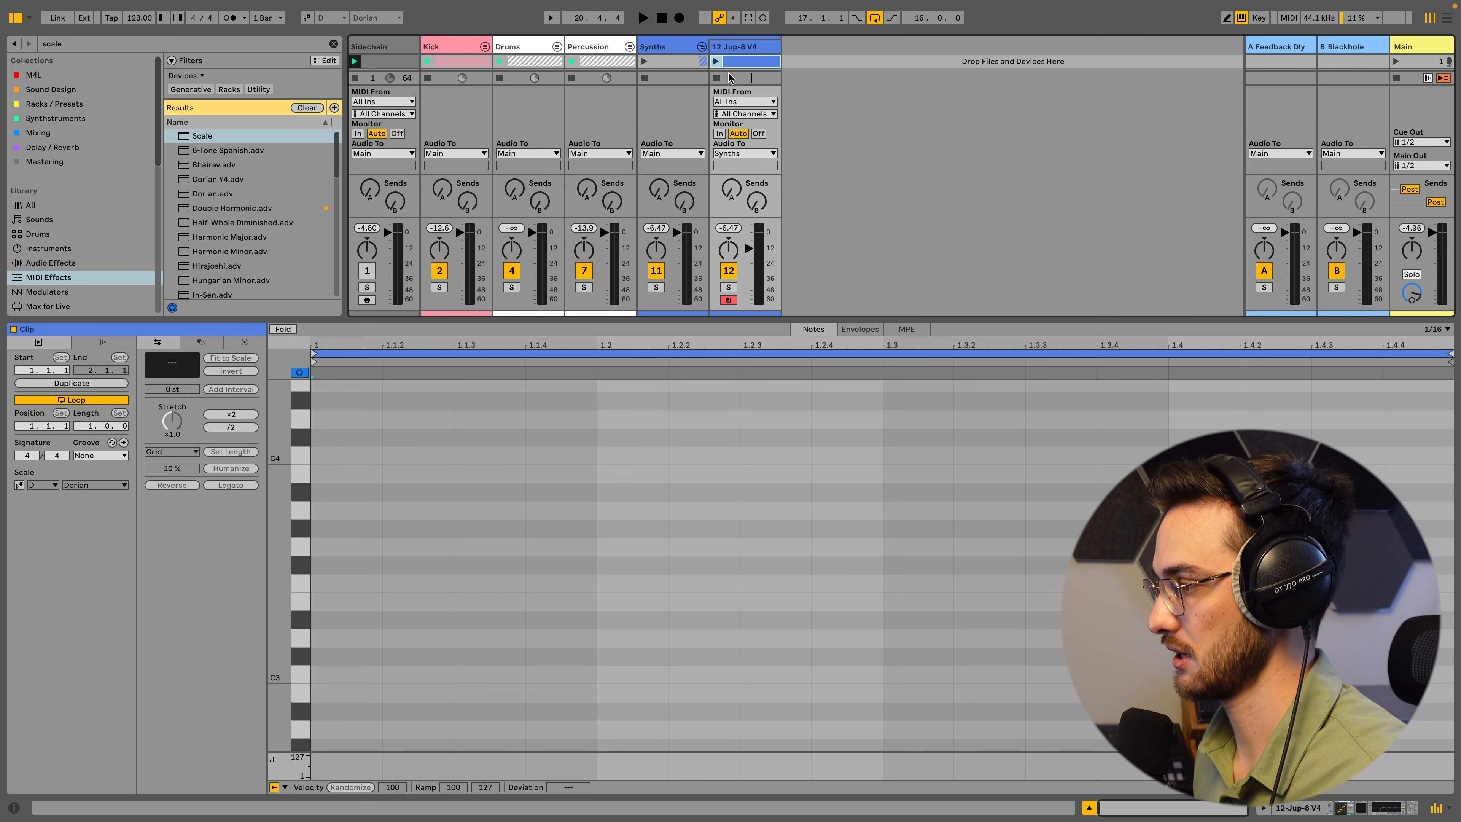
- Audition a C, E, G chord from the computer MIDI keyboard against the empty clip's piano roll
{"action": "left_click", "coordinate": [331, 673]}
{"action": "scroll", "coordinate": [368, 668], "scroll_direction": "down", "scroll_amount": 2}
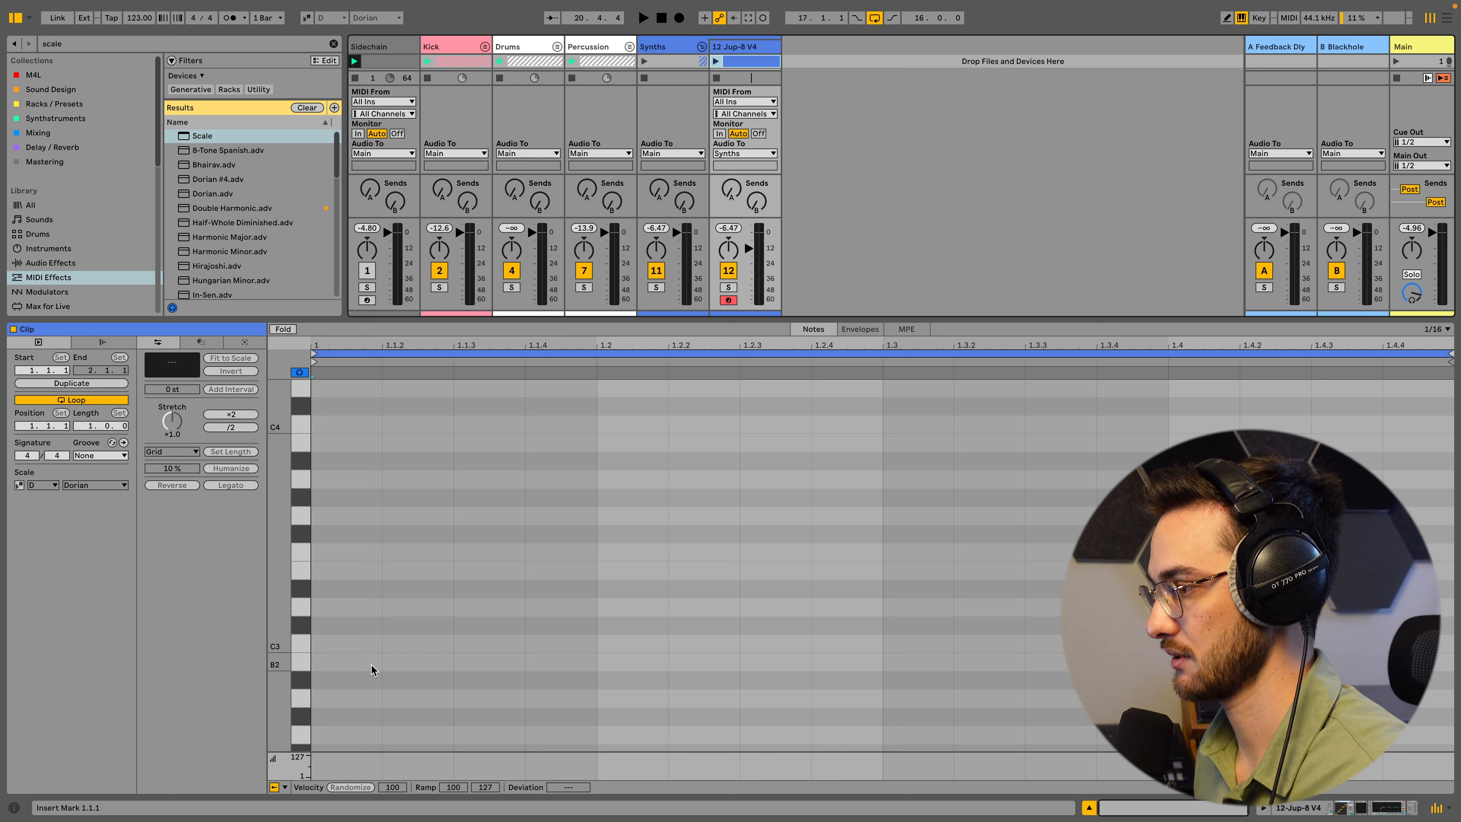
{"action": "key", "text": "a"}
{"action": "key", "text": "d"}
{"action": "key", "text": "g"}
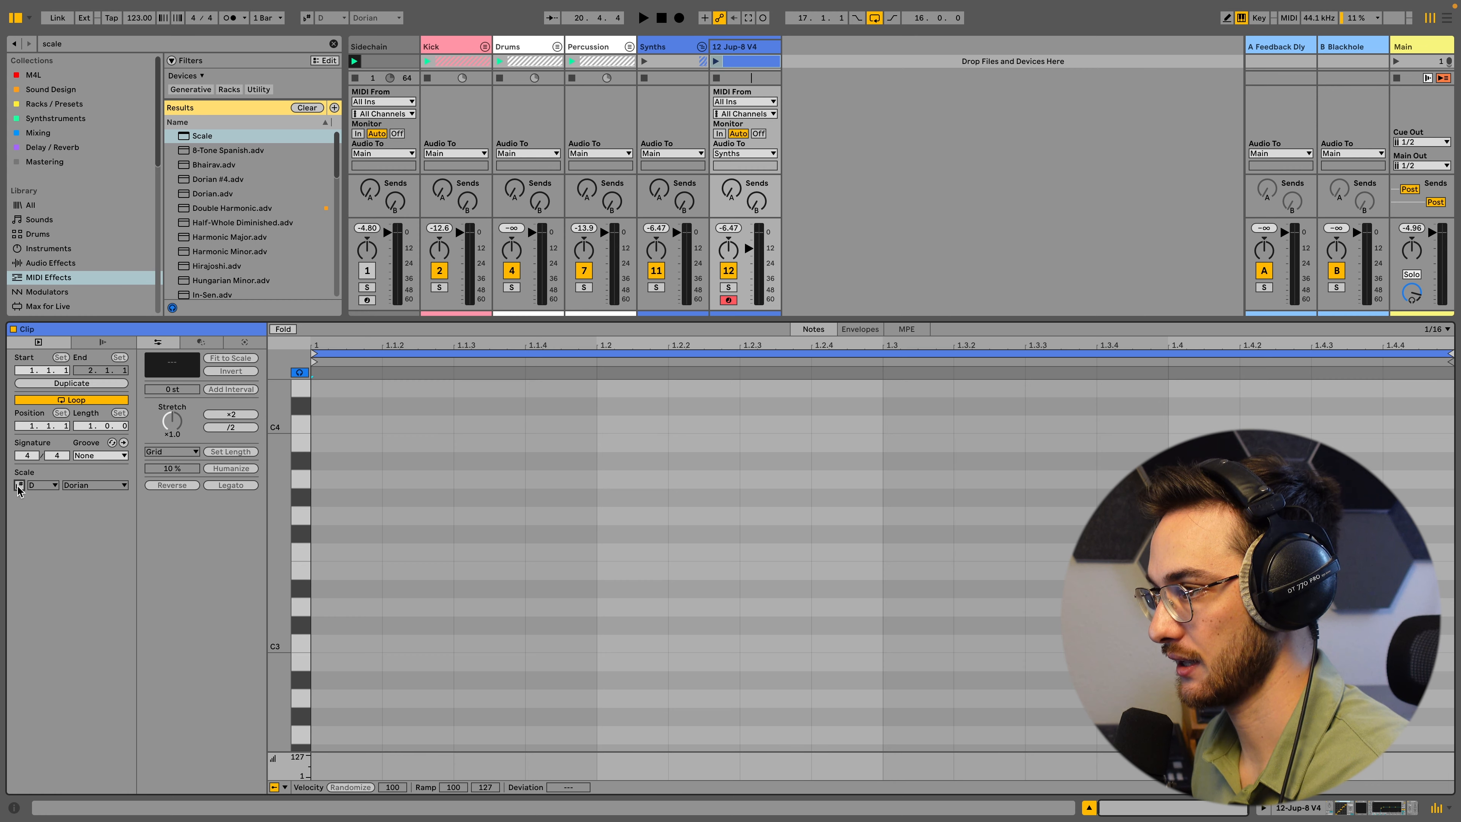
- Enable the clip's scale and set it to C Minor
{"action": "left_click", "coordinate": [19, 485]}
{"action": "left_click", "coordinate": [39, 486]}
{"action": "left_click", "coordinate": [42, 499]}
{"action": "left_click", "coordinate": [95, 485]}
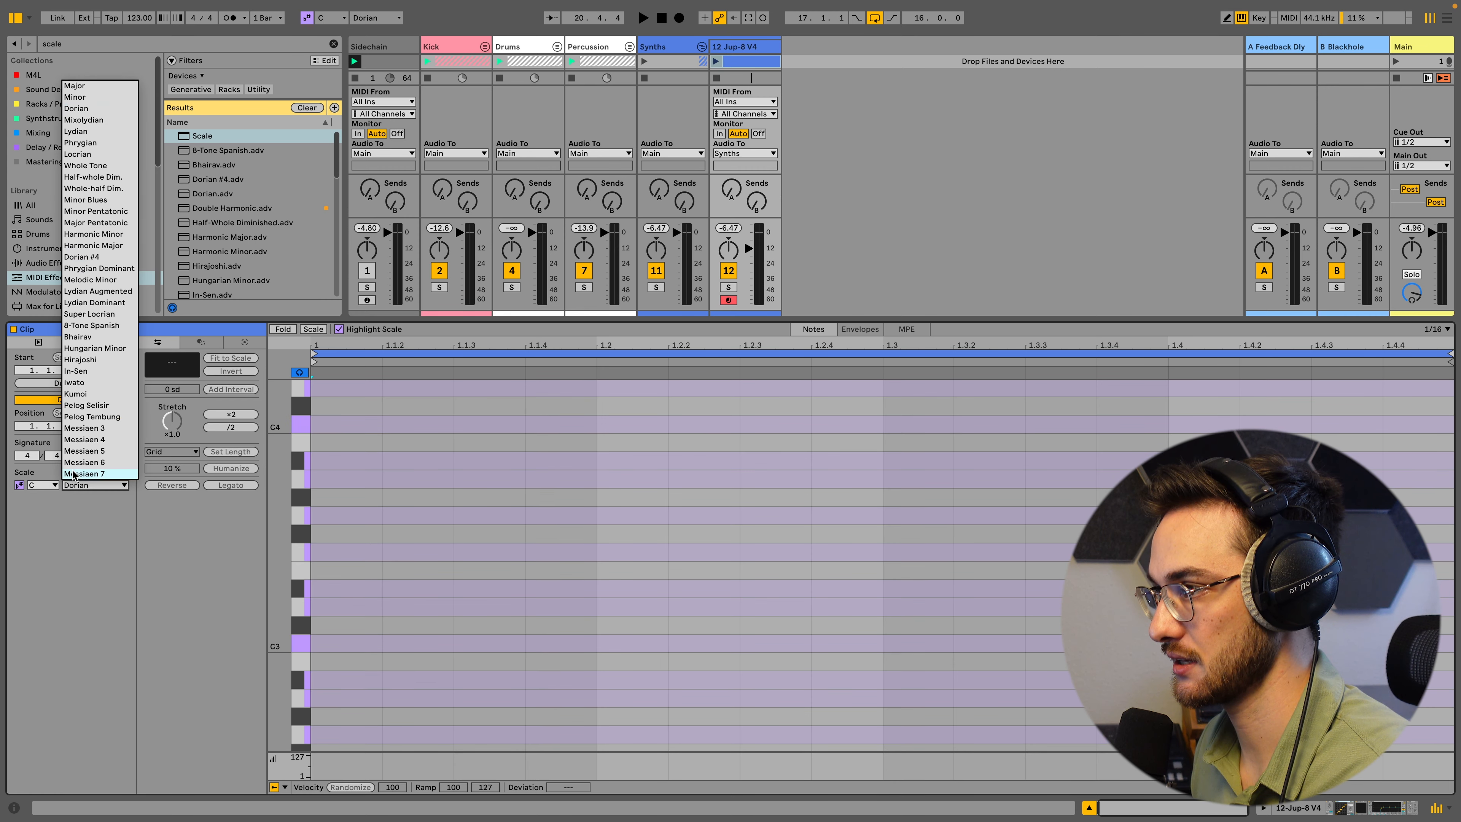
{"action": "left_click", "coordinate": [92, 100]}
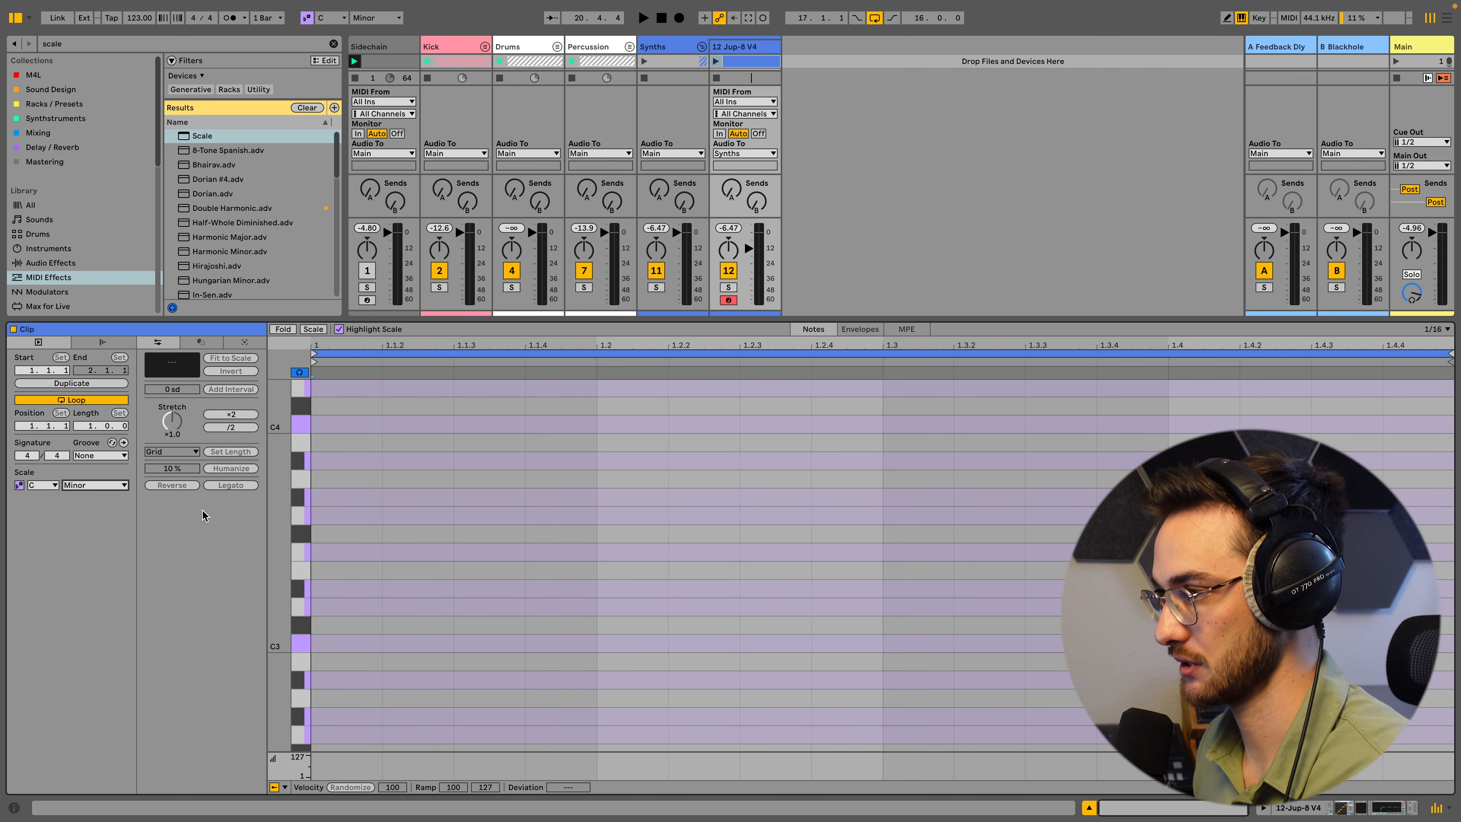
- Toggle Highlight Scale off and on in the clip's note editor, leaving it enabled
{"action": "left_click", "coordinate": [339, 329]}
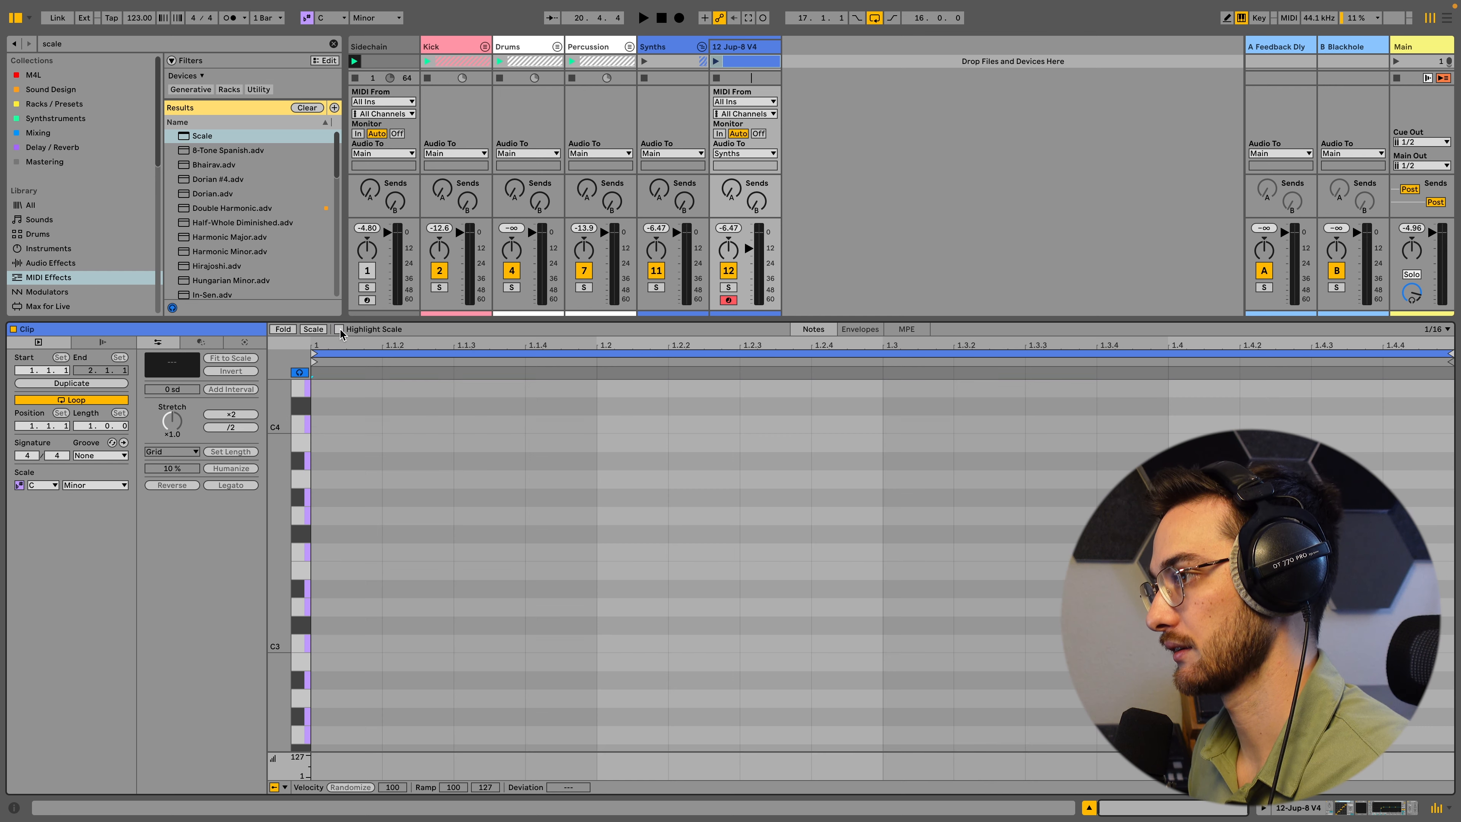
{"action": "left_click", "coordinate": [339, 329]}
{"action": "left_click", "coordinate": [338, 329]}
{"action": "left_click", "coordinate": [339, 329]}
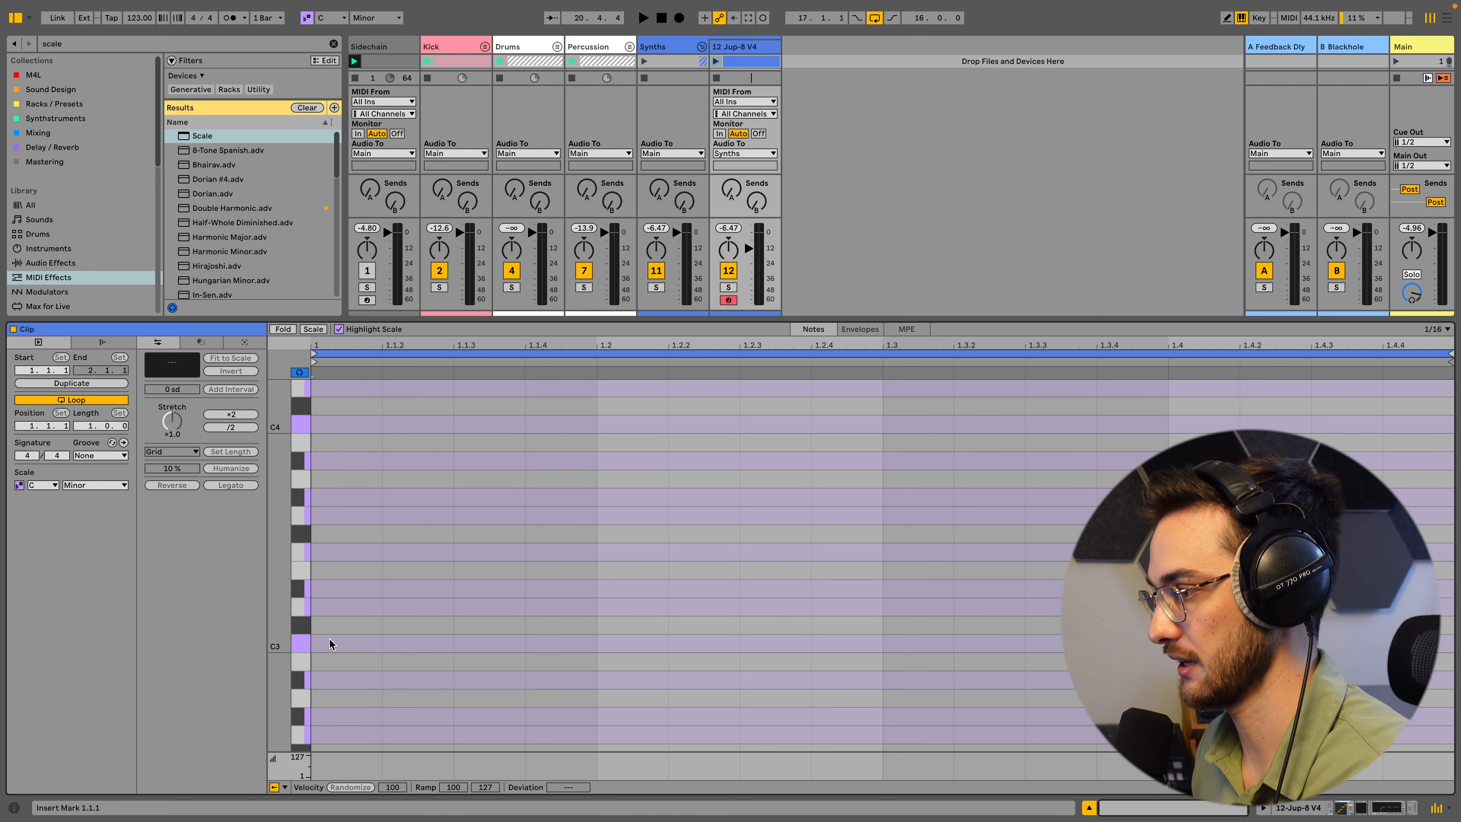
- Audition the C, E, G chord and its middle note to compare the played keys with the highlighted C Minor scale
{"action": "key", "text": "a"}
{"action": "key", "text": "d"}
{"action": "key", "text": "g"}
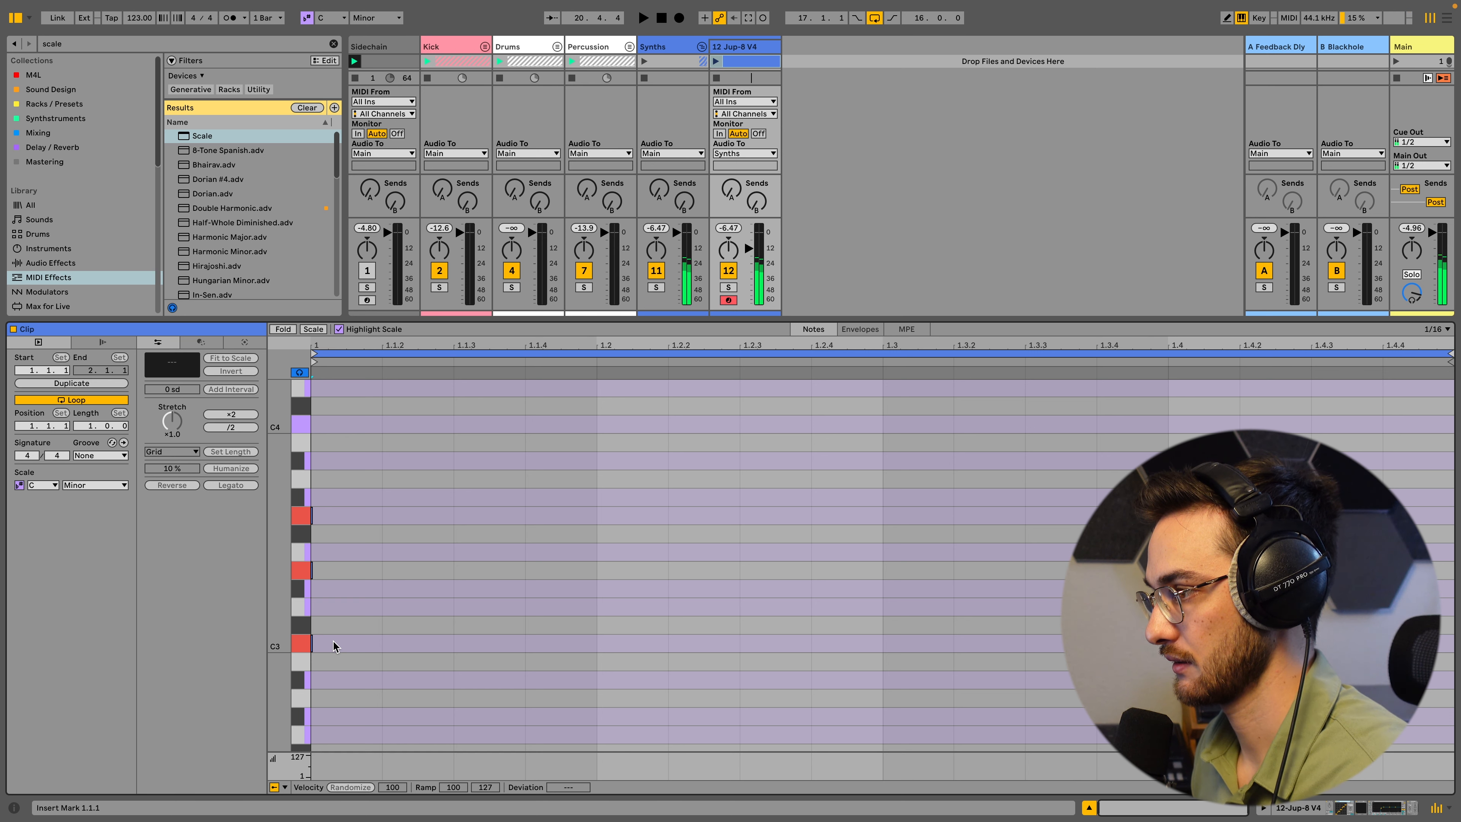
{"action": "key", "text": "d"}
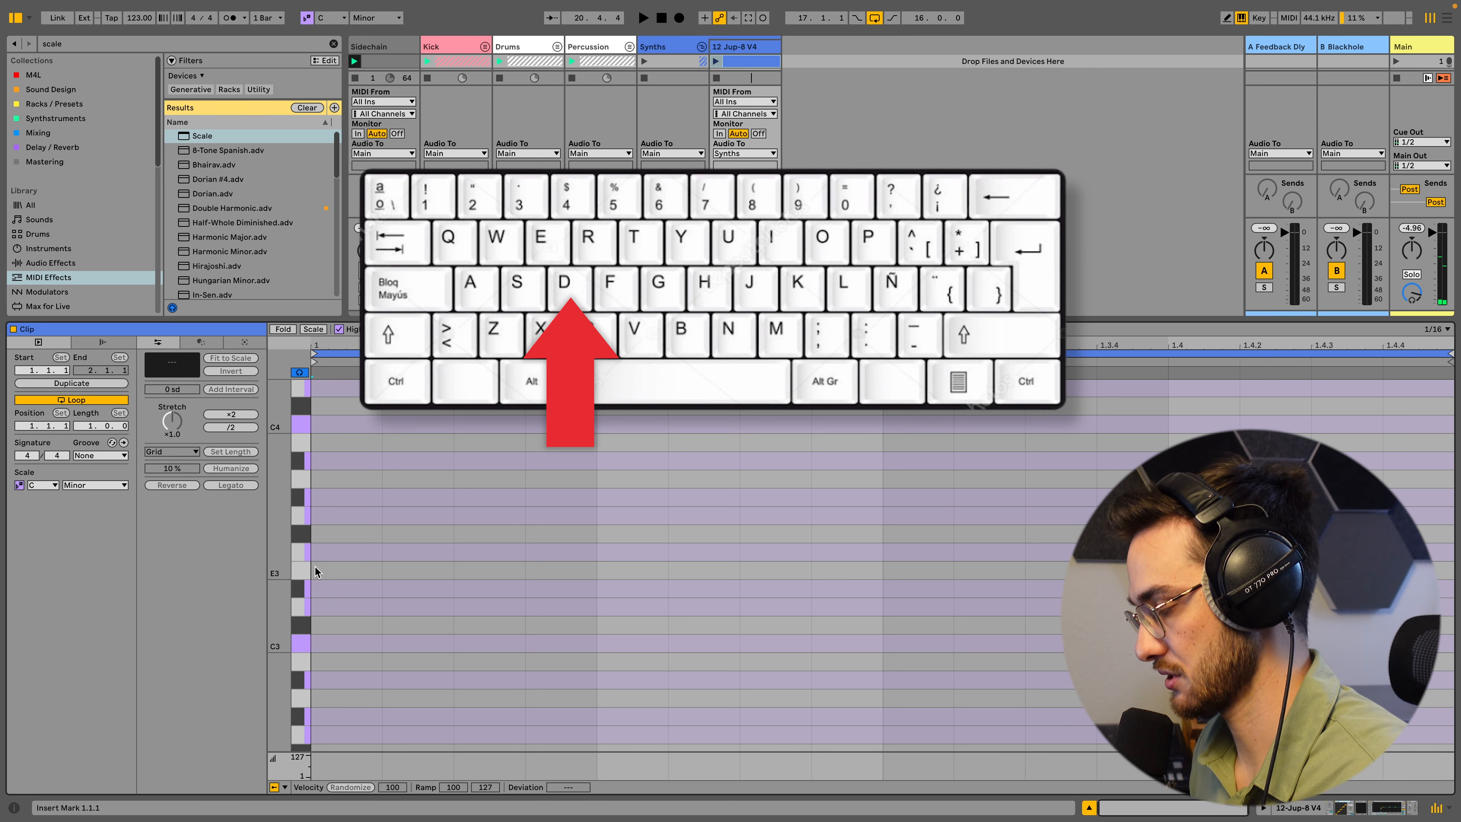
{"action": "key", "text": "d"}
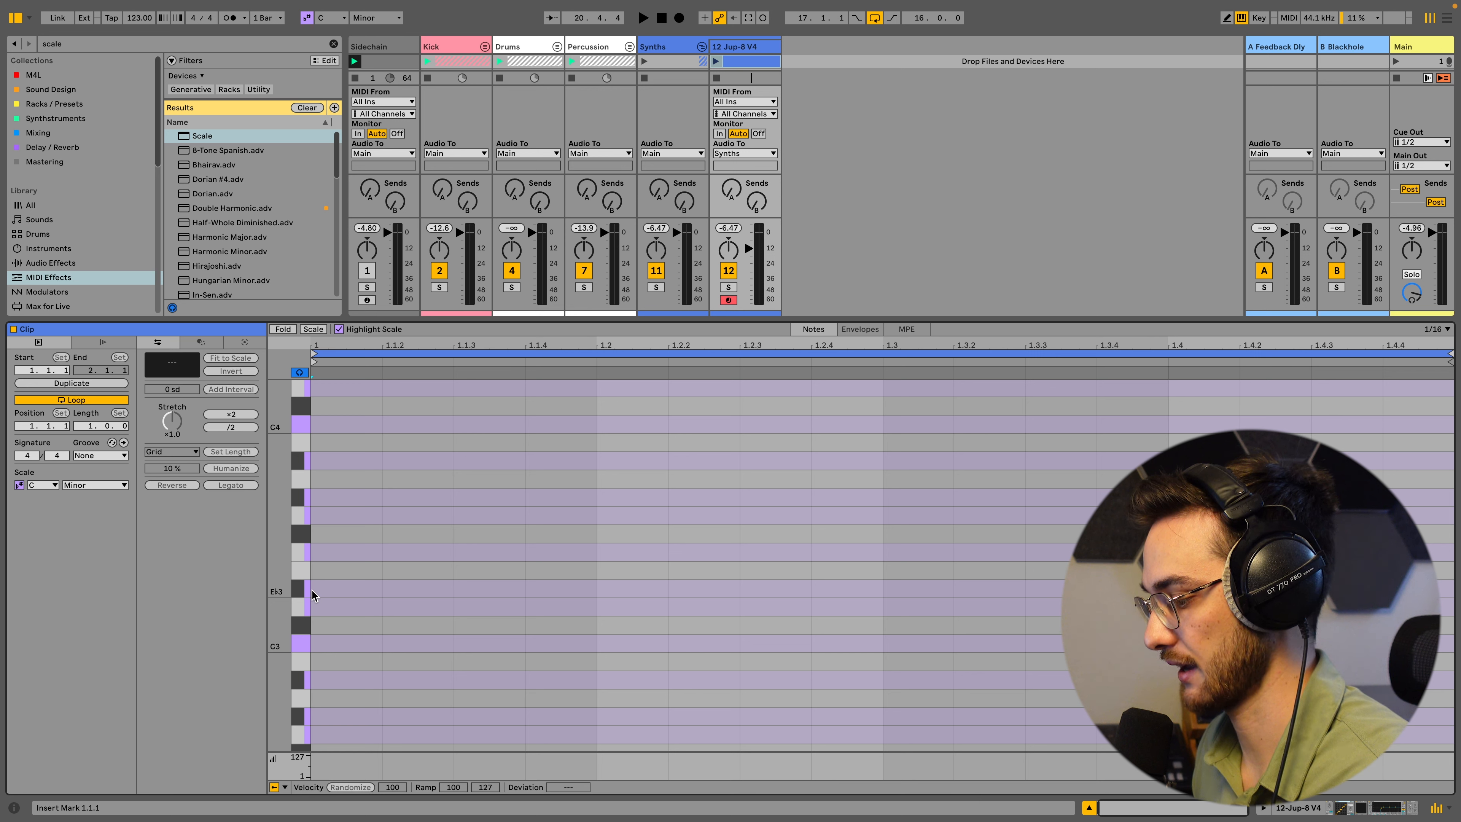
{"action": "key", "text": "d"}
- Try out a sixteenth-long E♭3 note at the clip's start, shifting it slightly in time before deleting it
{"action": "double_click", "coordinate": [316, 590]}
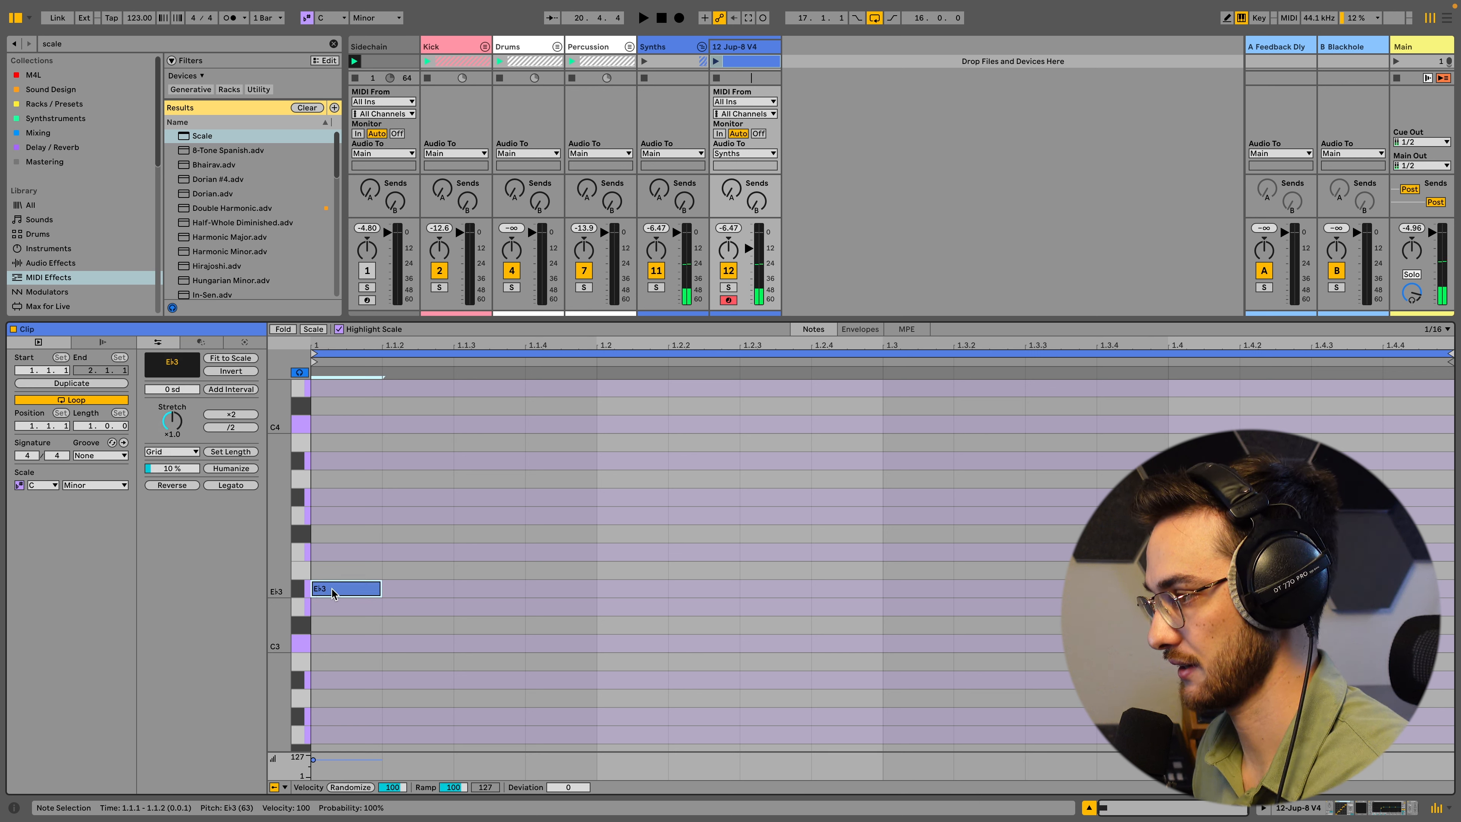
{"action": "left_click_drag", "start_coordinate": [332, 593], "coordinate": [368, 591]}
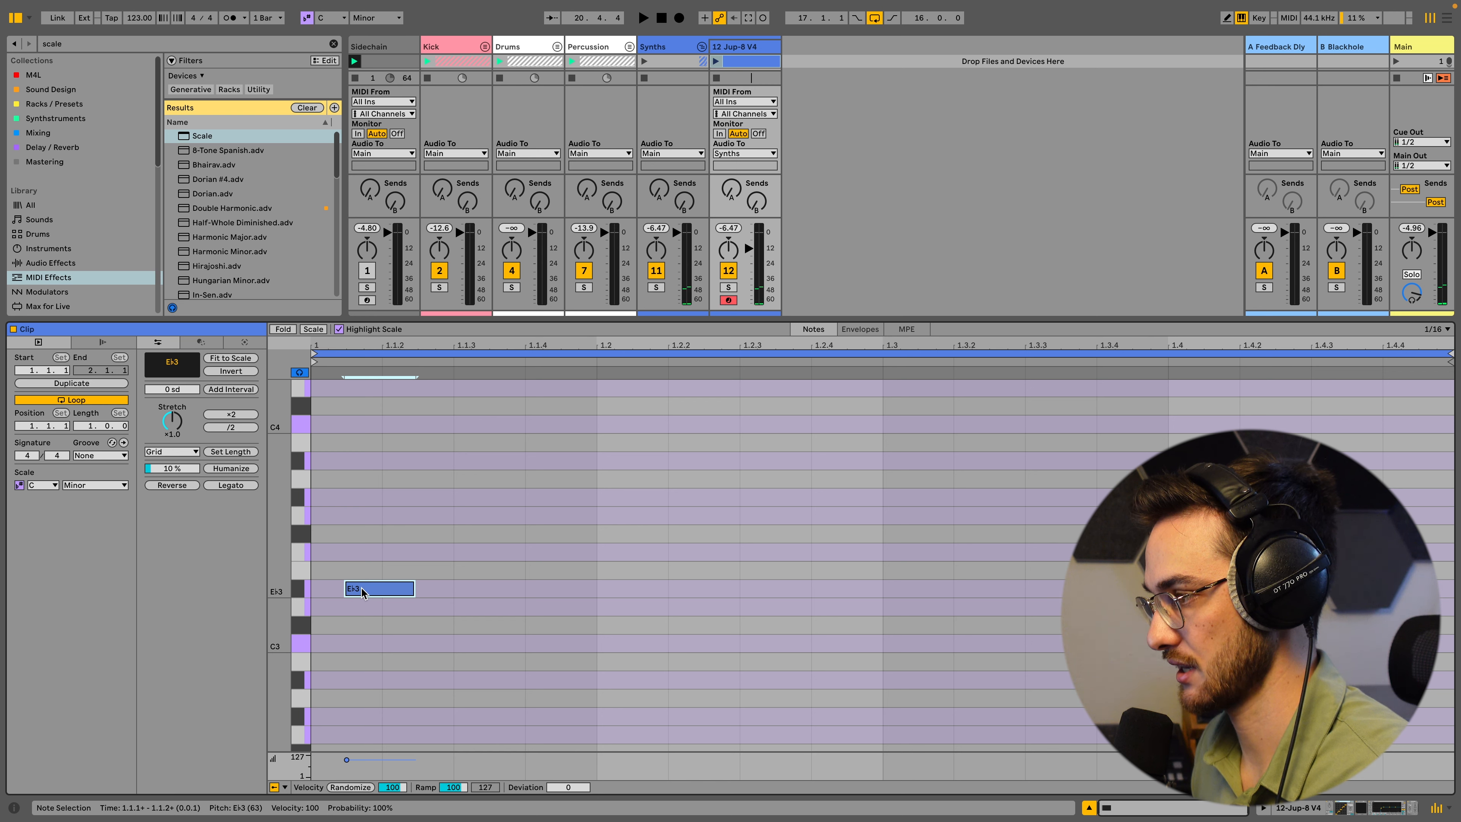
{"action": "mouse_move", "coordinate": [364, 592]}
{"action": "left_mouse_down"}
{"action": "mouse_move", "coordinate": [371, 578]}
{"action": "mouse_move", "coordinate": [369, 590]}
{"action": "left_mouse_up"}
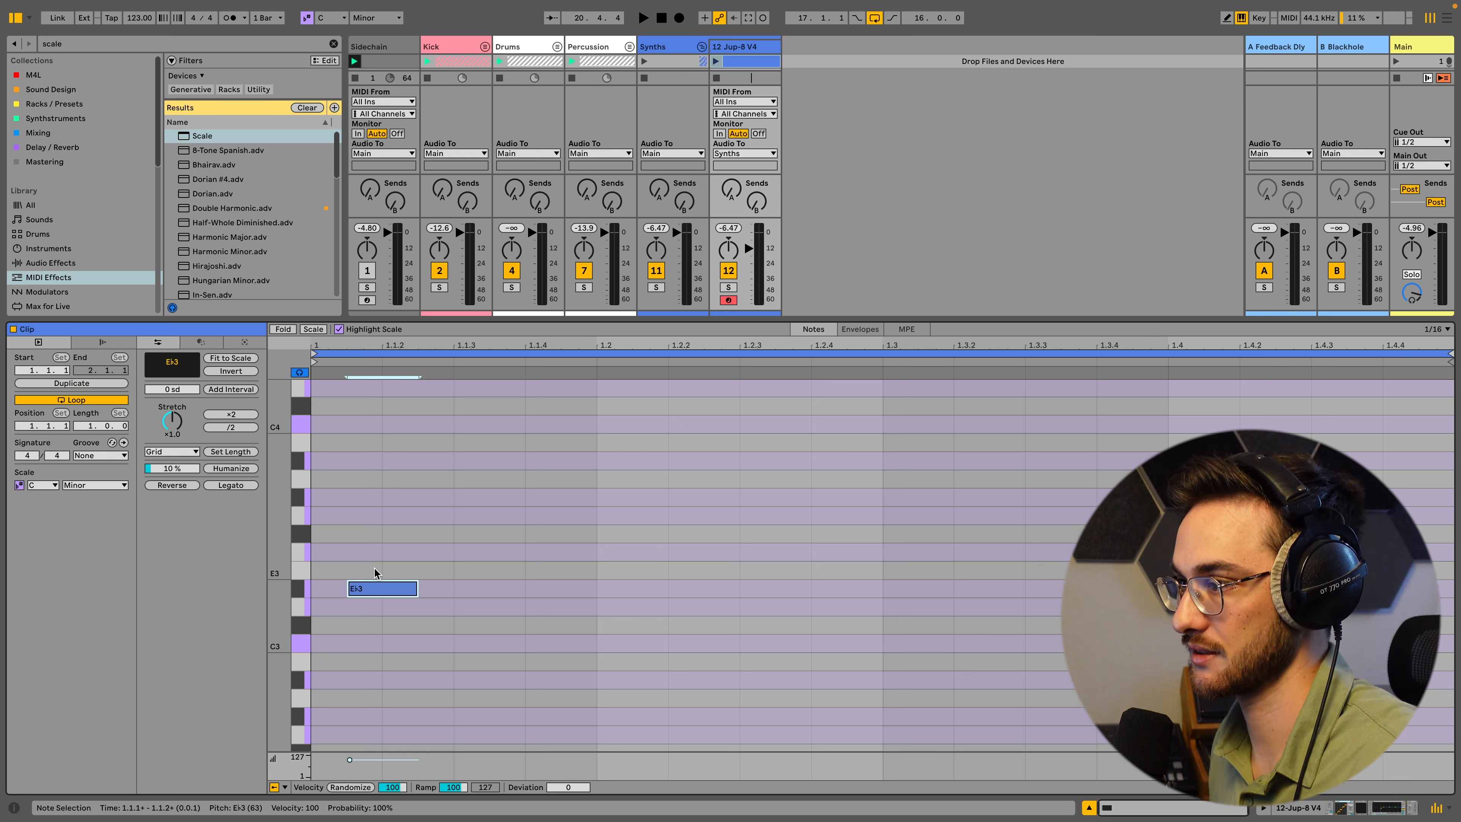
{"action": "key", "text": "Delete"}
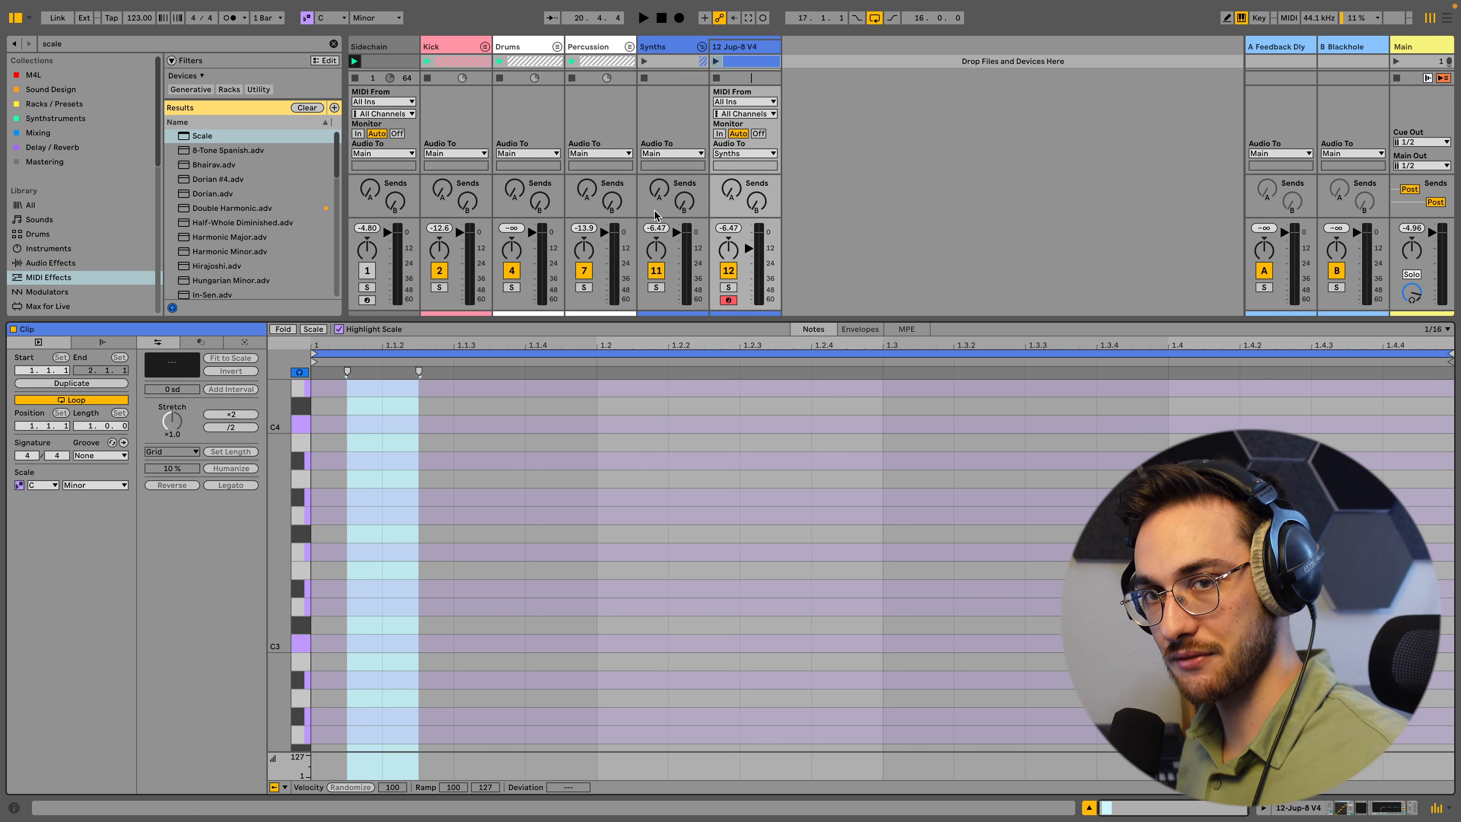
- Delete the empty clip on the Jup-8 V4 track and show the track's device chain with the clip editor hidden
{"action": "left_click", "coordinate": [738, 66]}
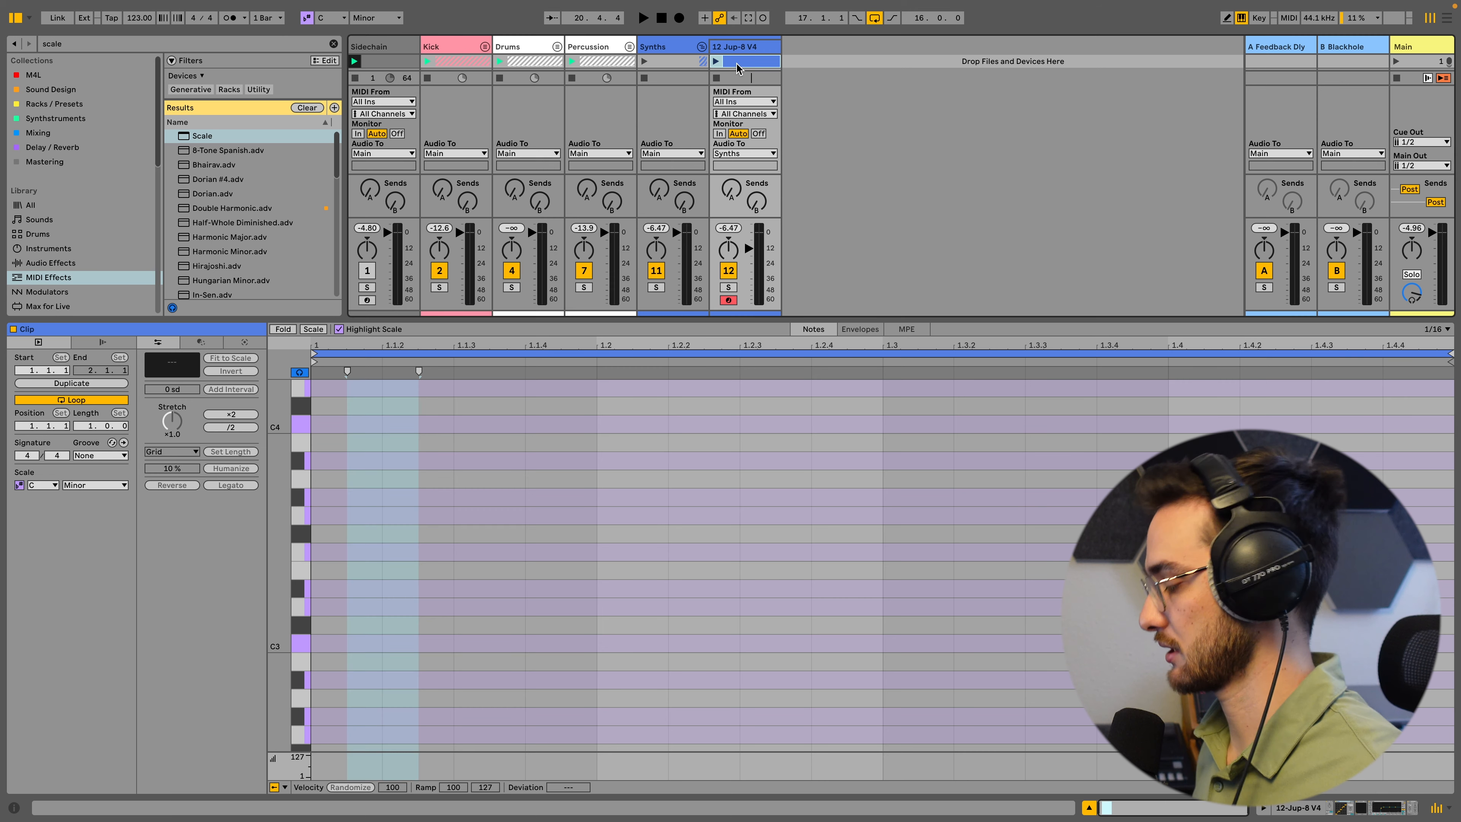
{"action": "key", "text": "Delete"}
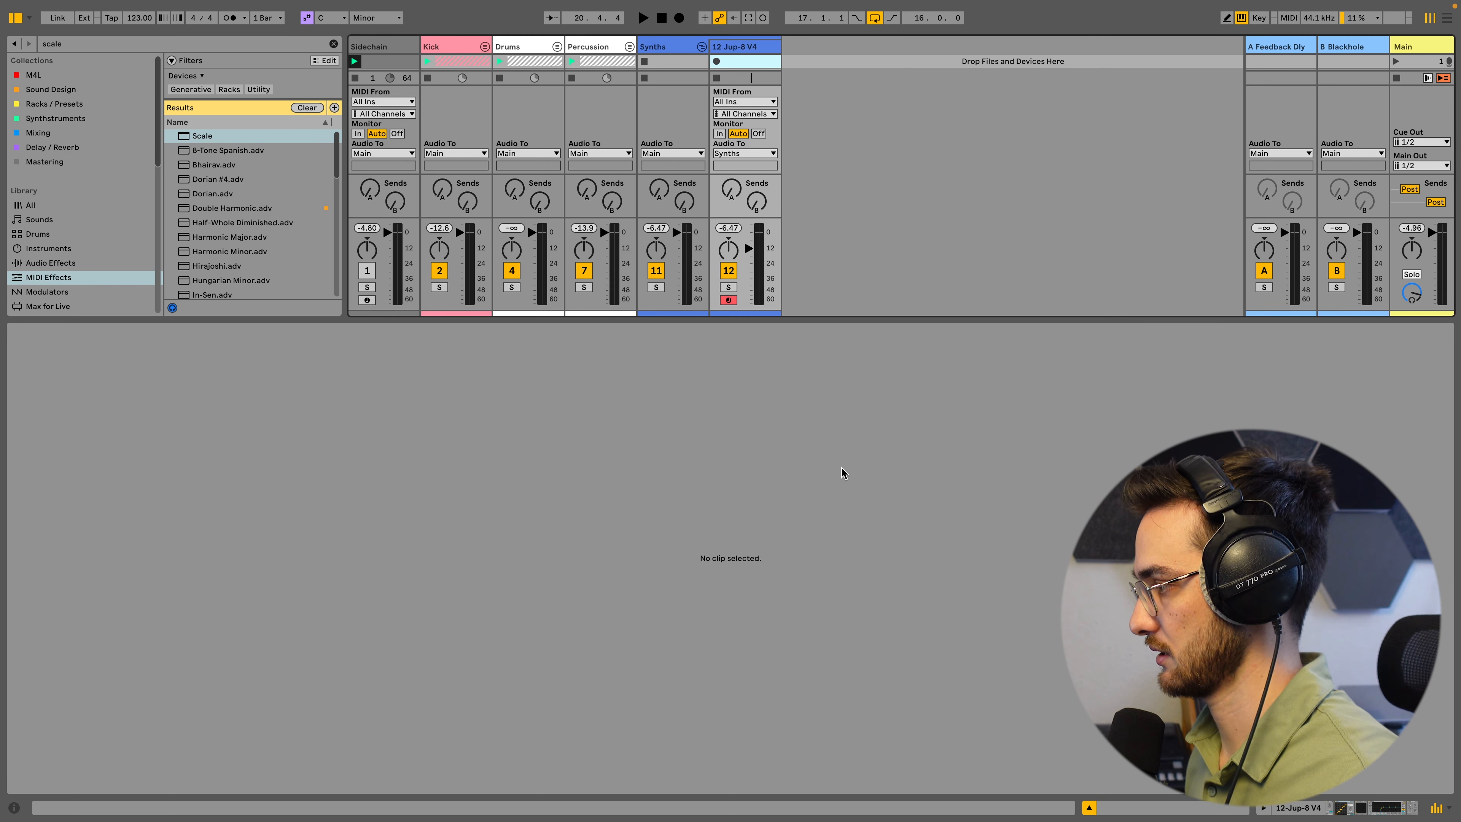
{"action": "key", "text": "shift+Tab"}
{"action": "key", "text": "shift+Tab"}
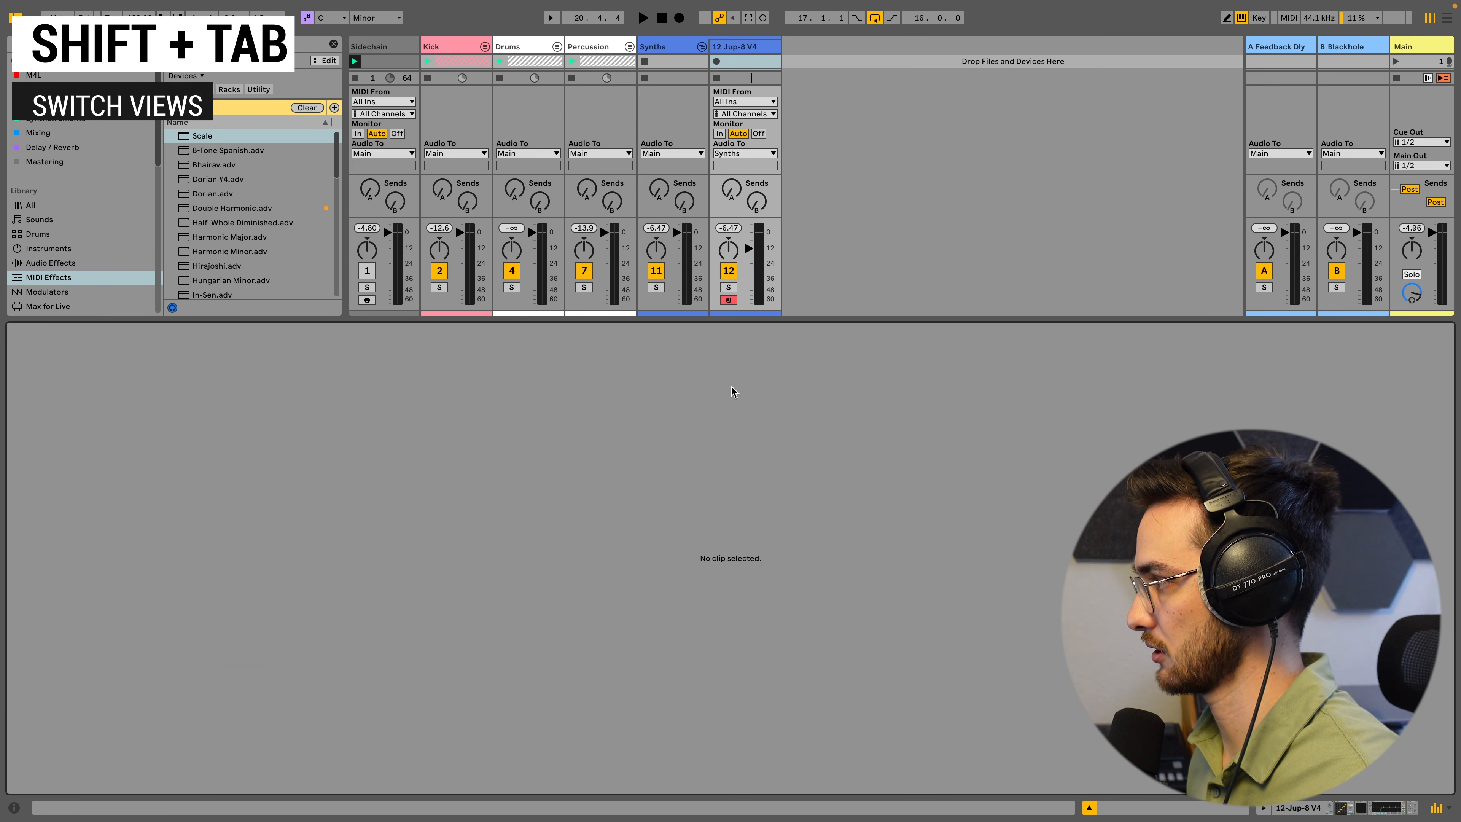
{"action": "key", "text": "shift+Tab"}
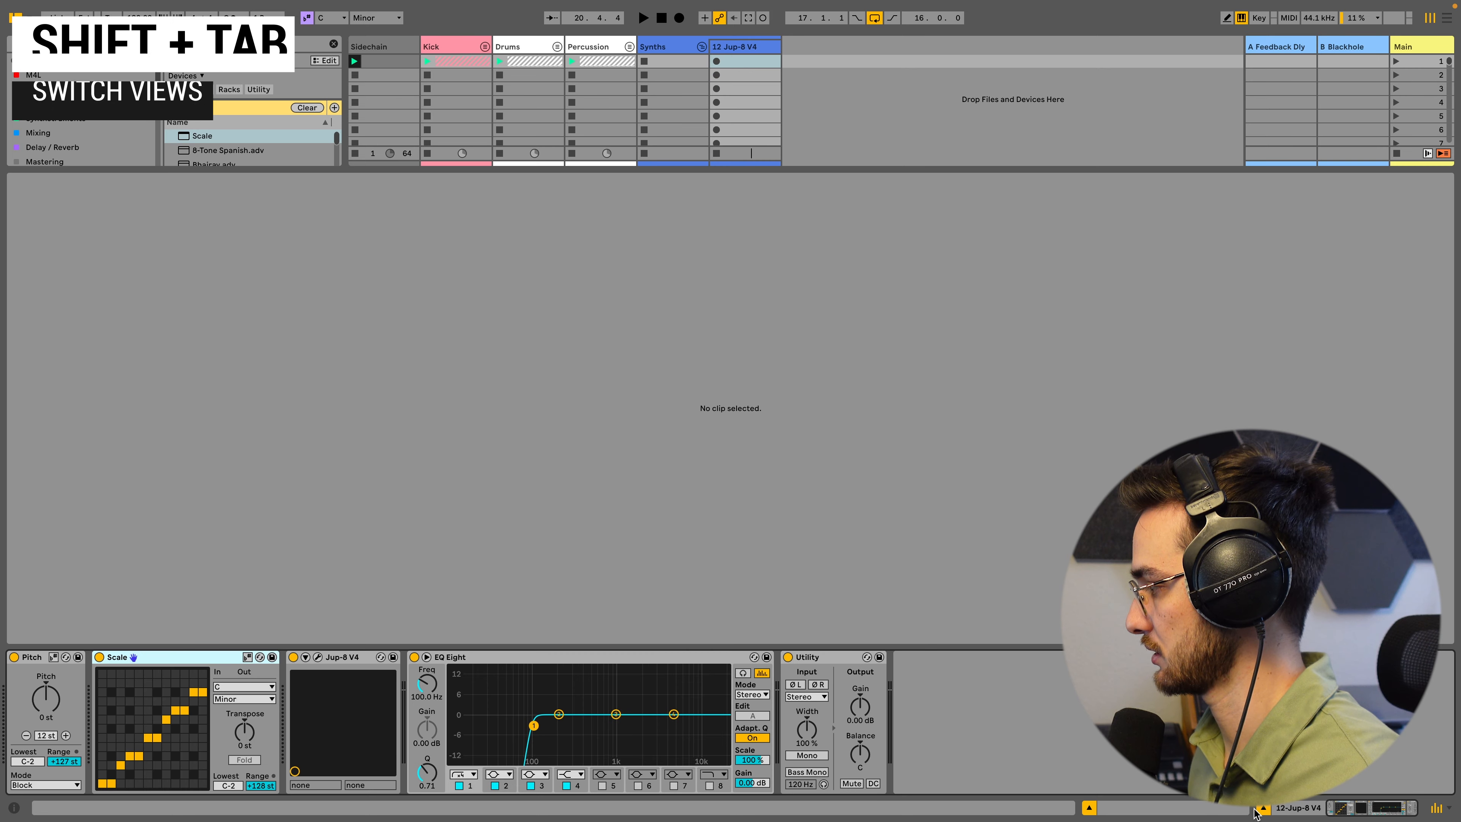
{"action": "left_click", "coordinate": [1264, 808]}
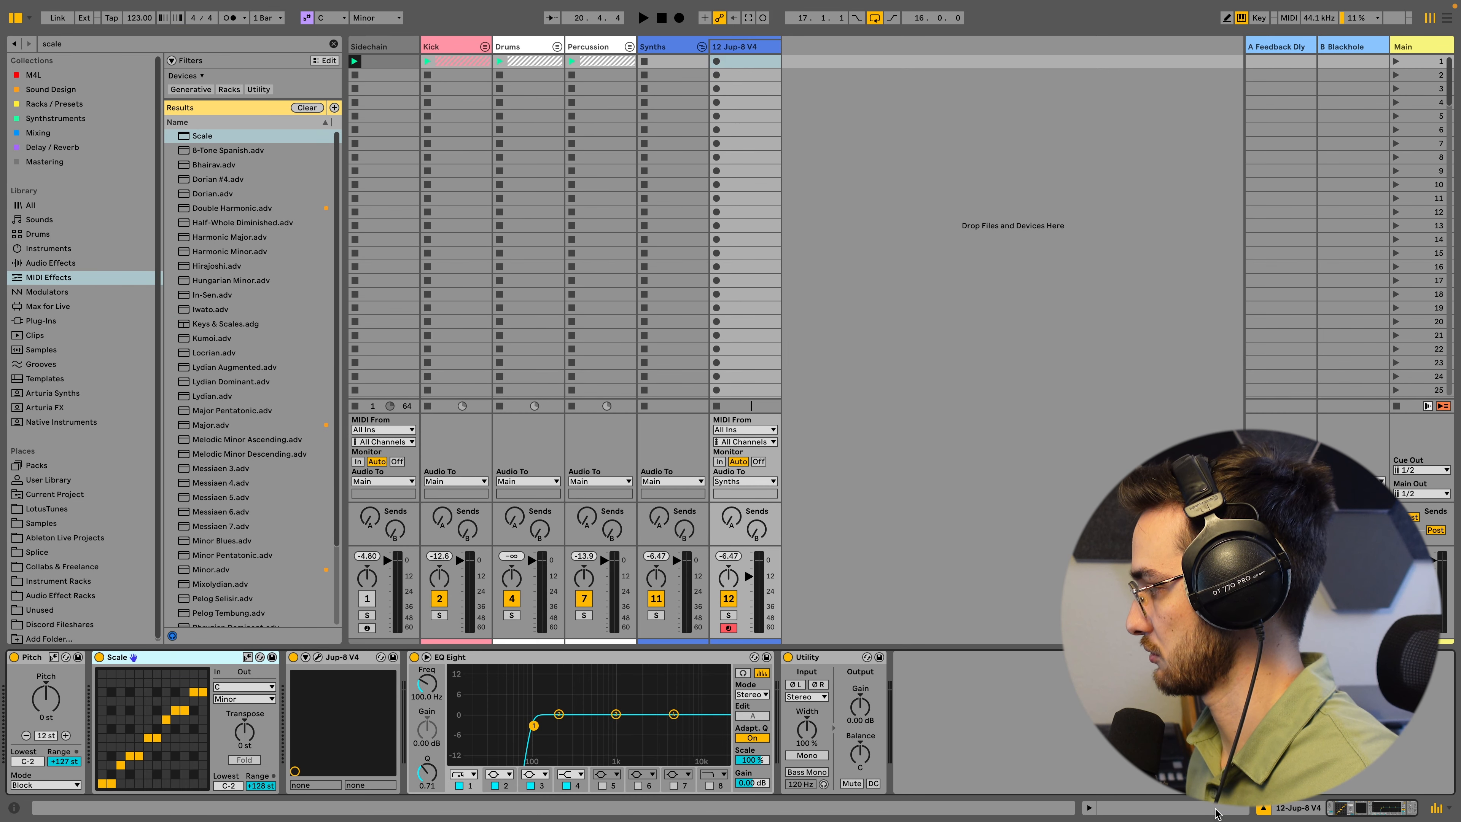
{"action": "left_click", "coordinate": [1266, 808]}
{"action": "left_click", "coordinate": [1265, 809]}
- Try out two new return tracks after A Feedback Dly, turning the Jup-8 V4 track's send to B Return fully up
{"action": "left_click", "coordinate": [1298, 55]}
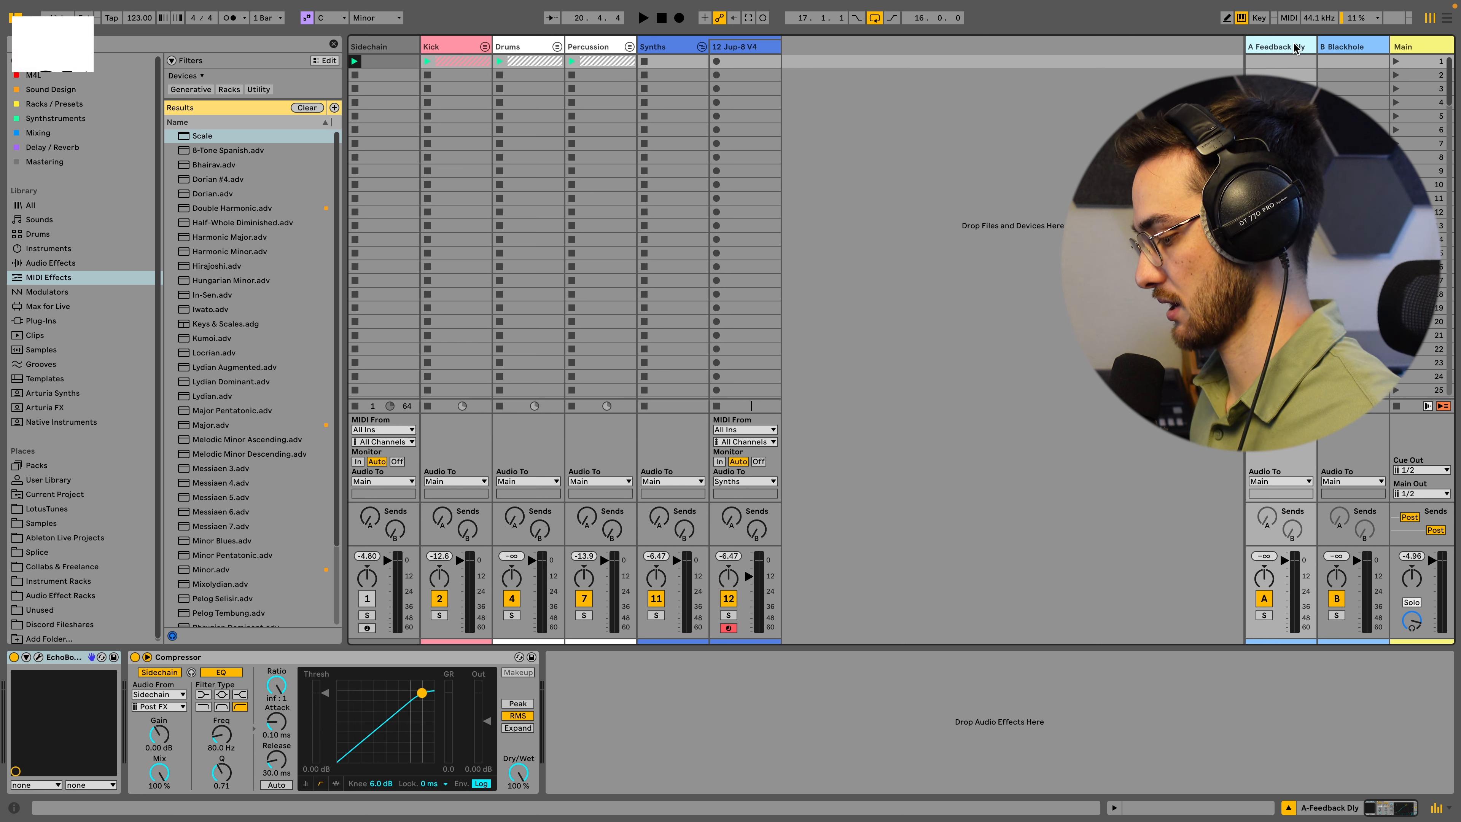
{"action": "key", "text": "super+alt+t"}
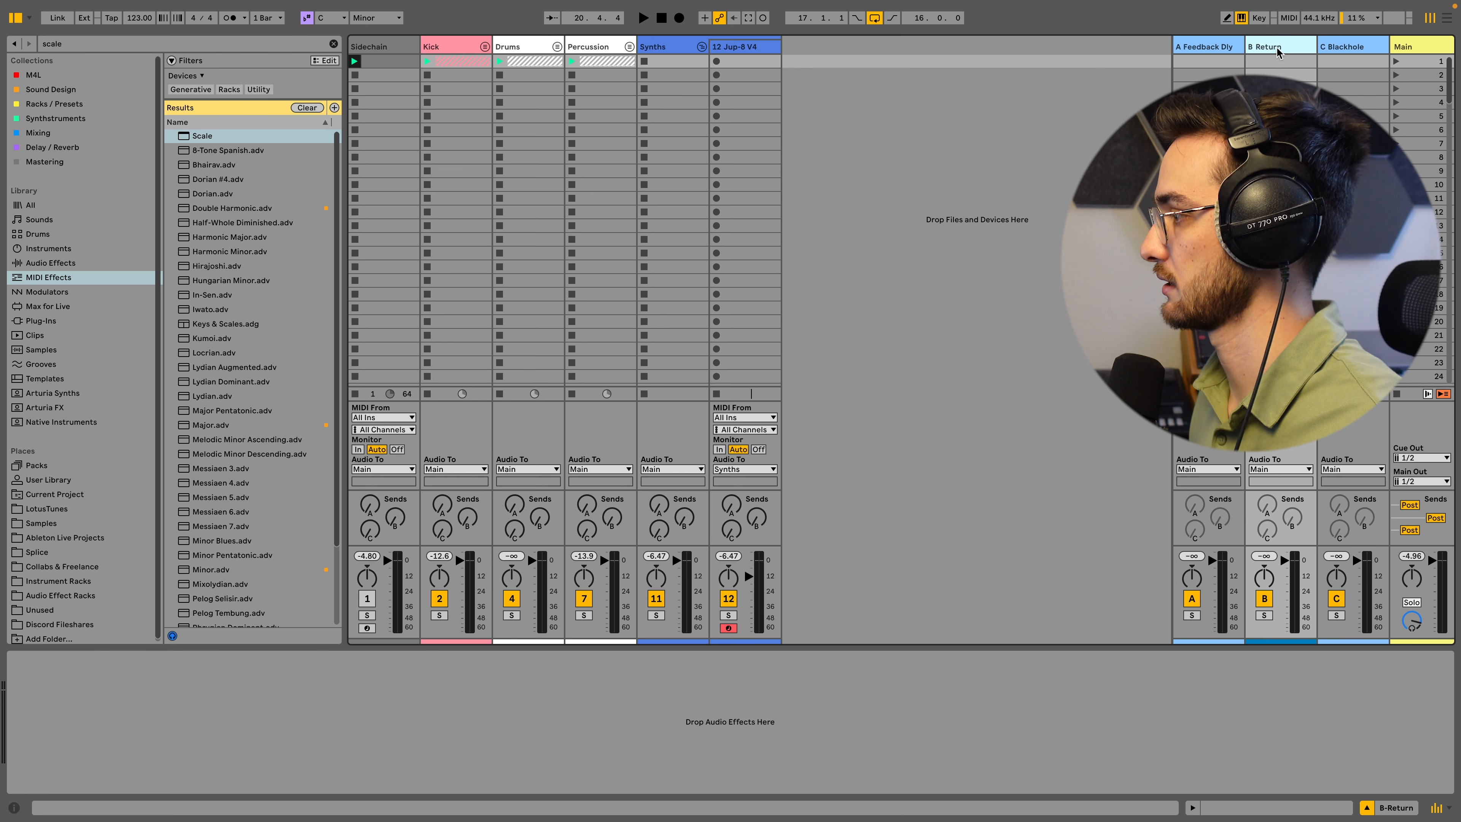
{"action": "left_click_drag", "start_coordinate": [756, 518], "coordinate": [756, 498]}
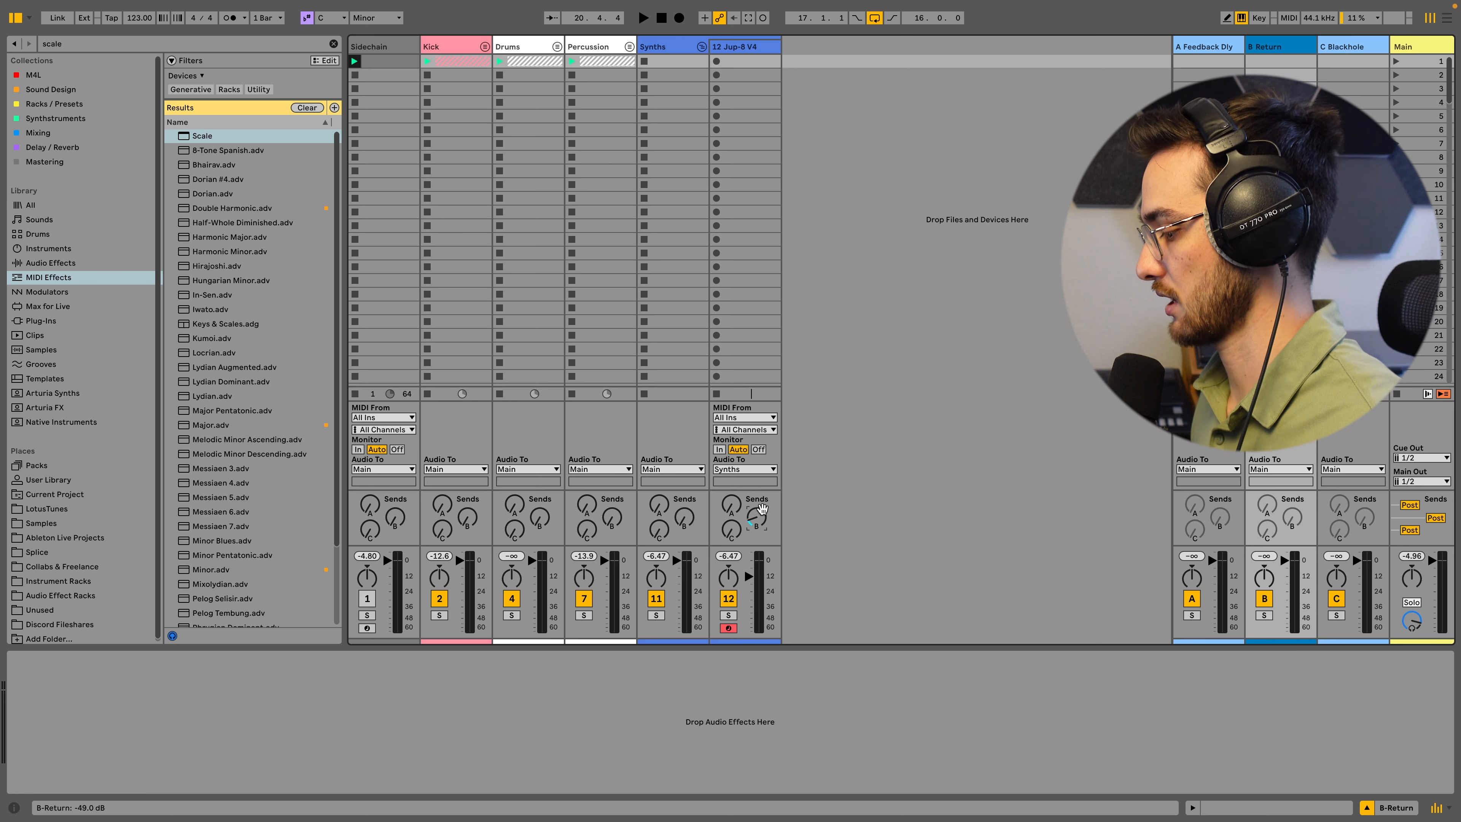
{"action": "key", "text": "super+alt+t"}
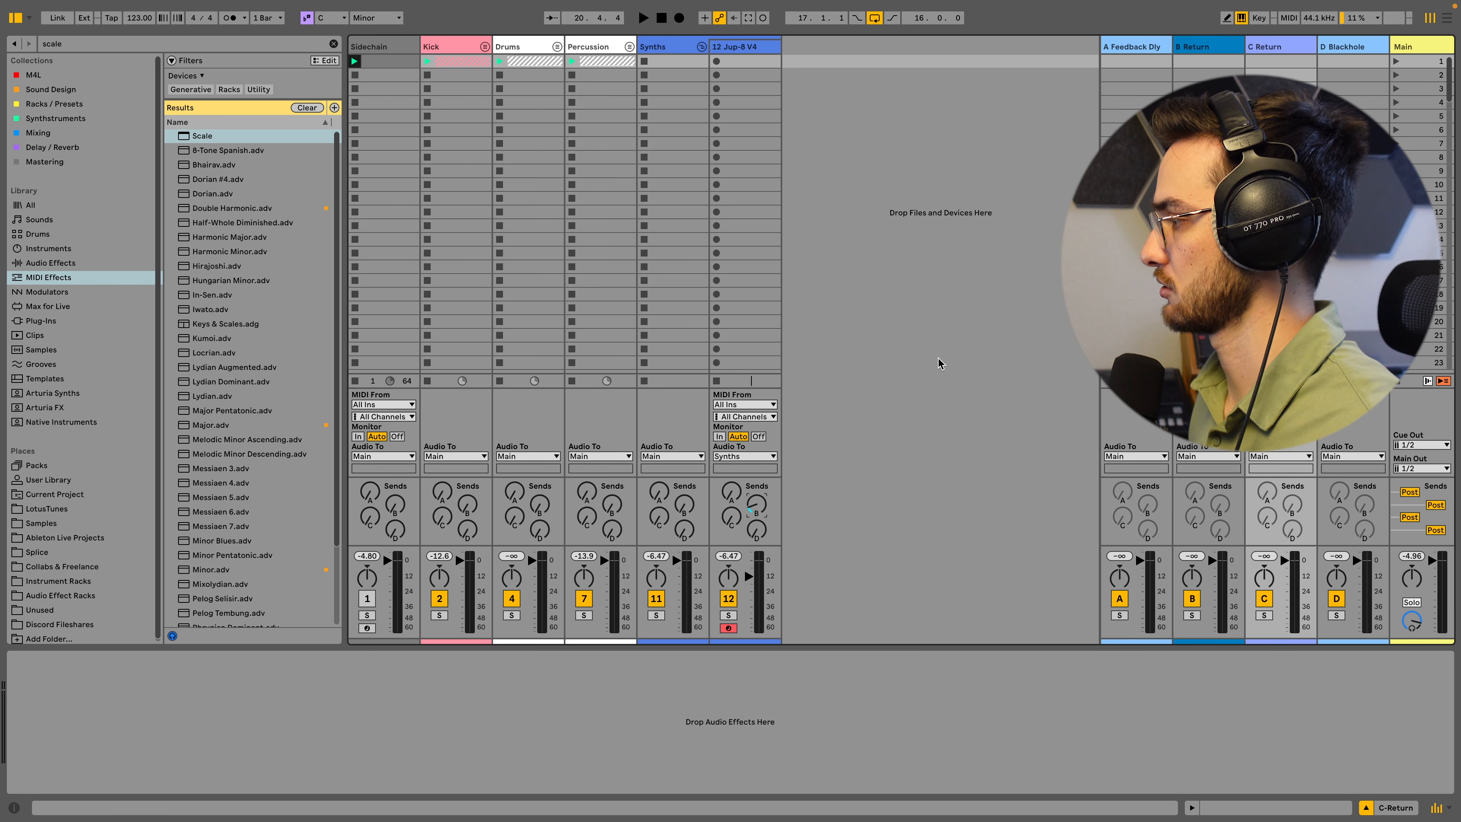
{"action": "left_click_drag", "start_coordinate": [757, 527], "coordinate": [757, 498]}
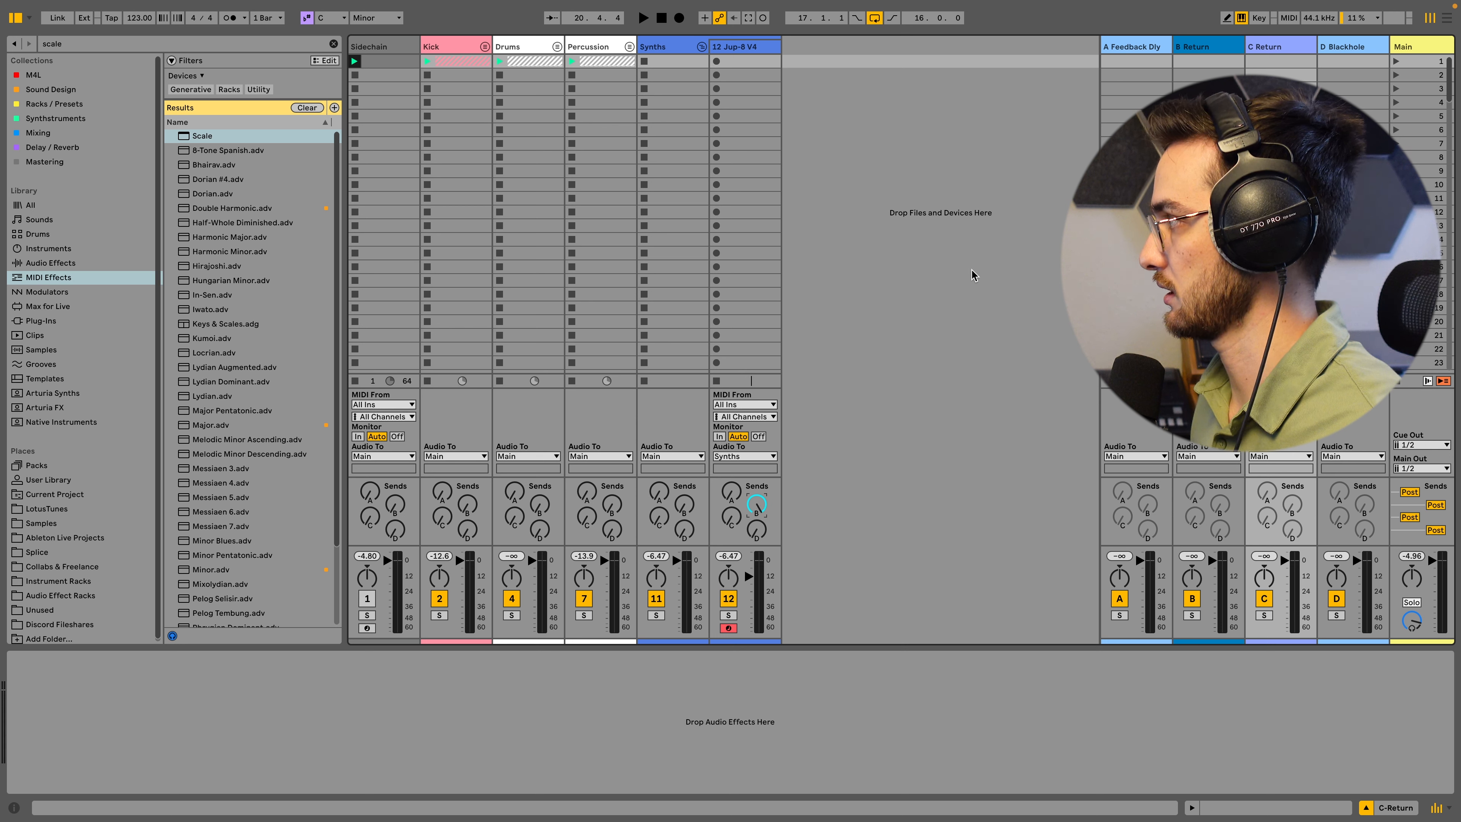
{"action": "left_click", "coordinate": [1210, 49]}
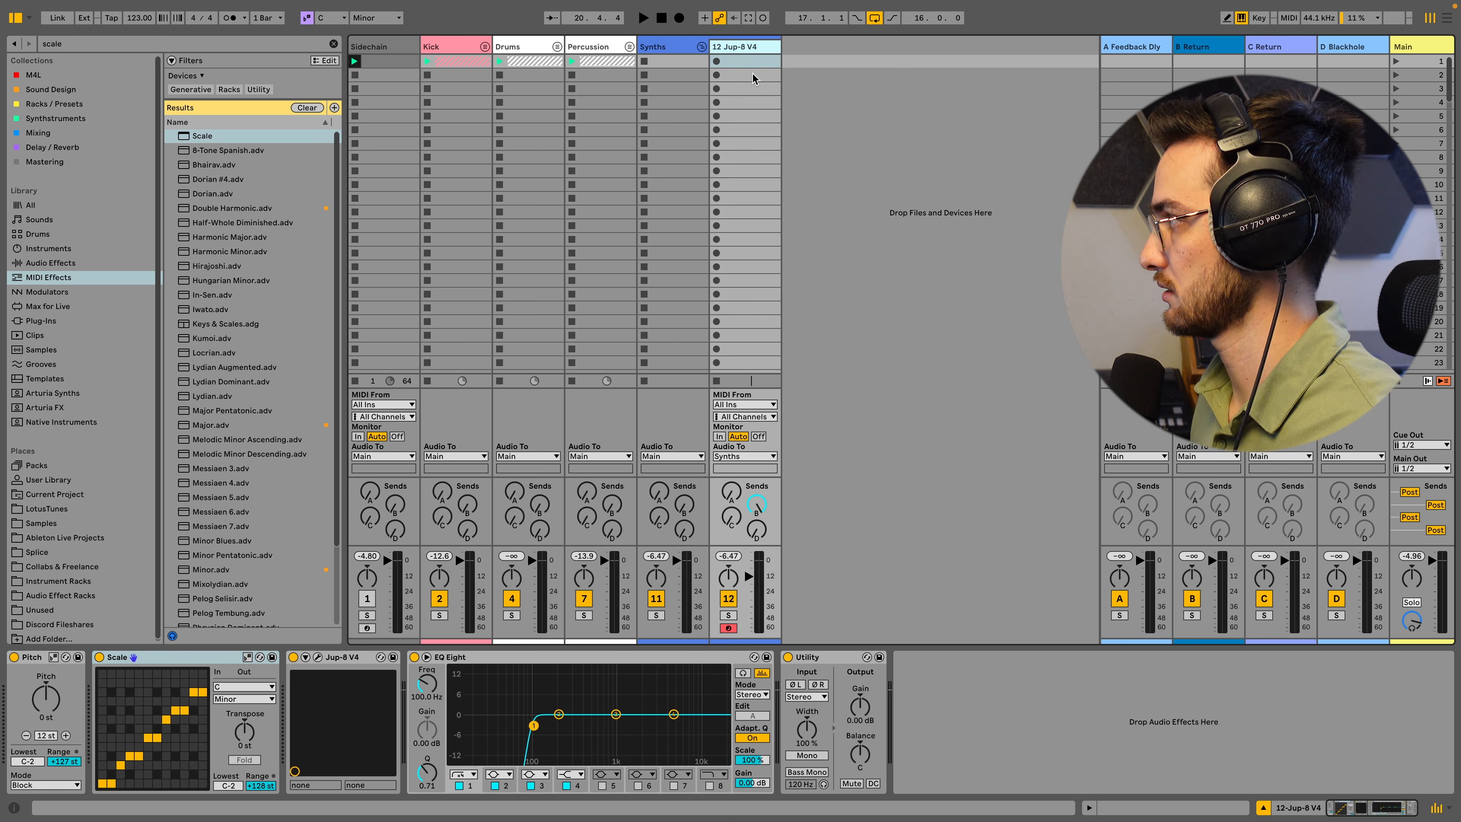
{"action": "left_click", "coordinate": [1210, 49]}
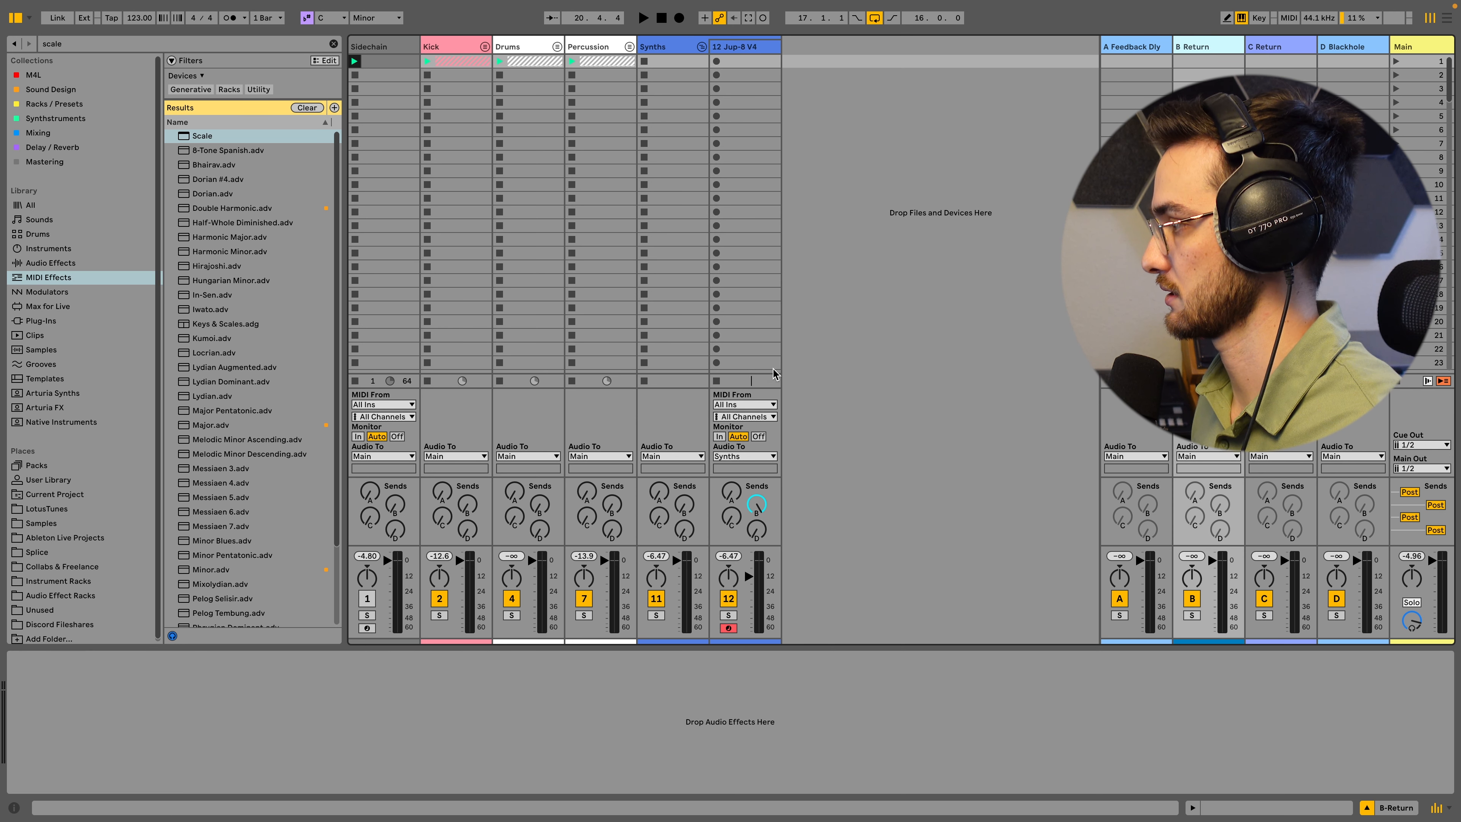
- Open the EchoBoy Jr. plugin on the A Feedback Dly return, and rename the D Blackhole return track to superplate
{"action": "left_click", "coordinate": [1141, 48]}
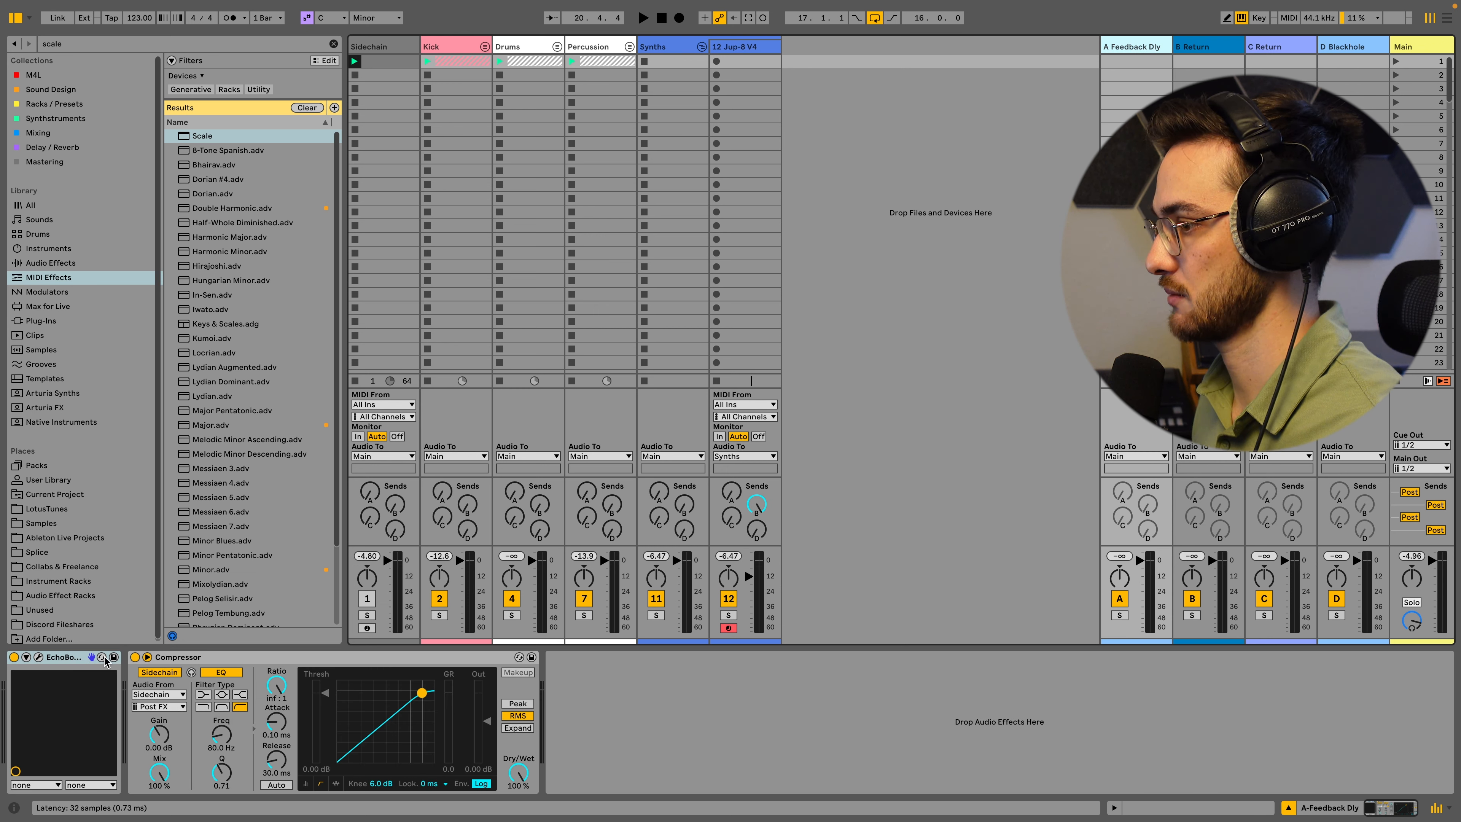
{"action": "left_click", "coordinate": [39, 657]}
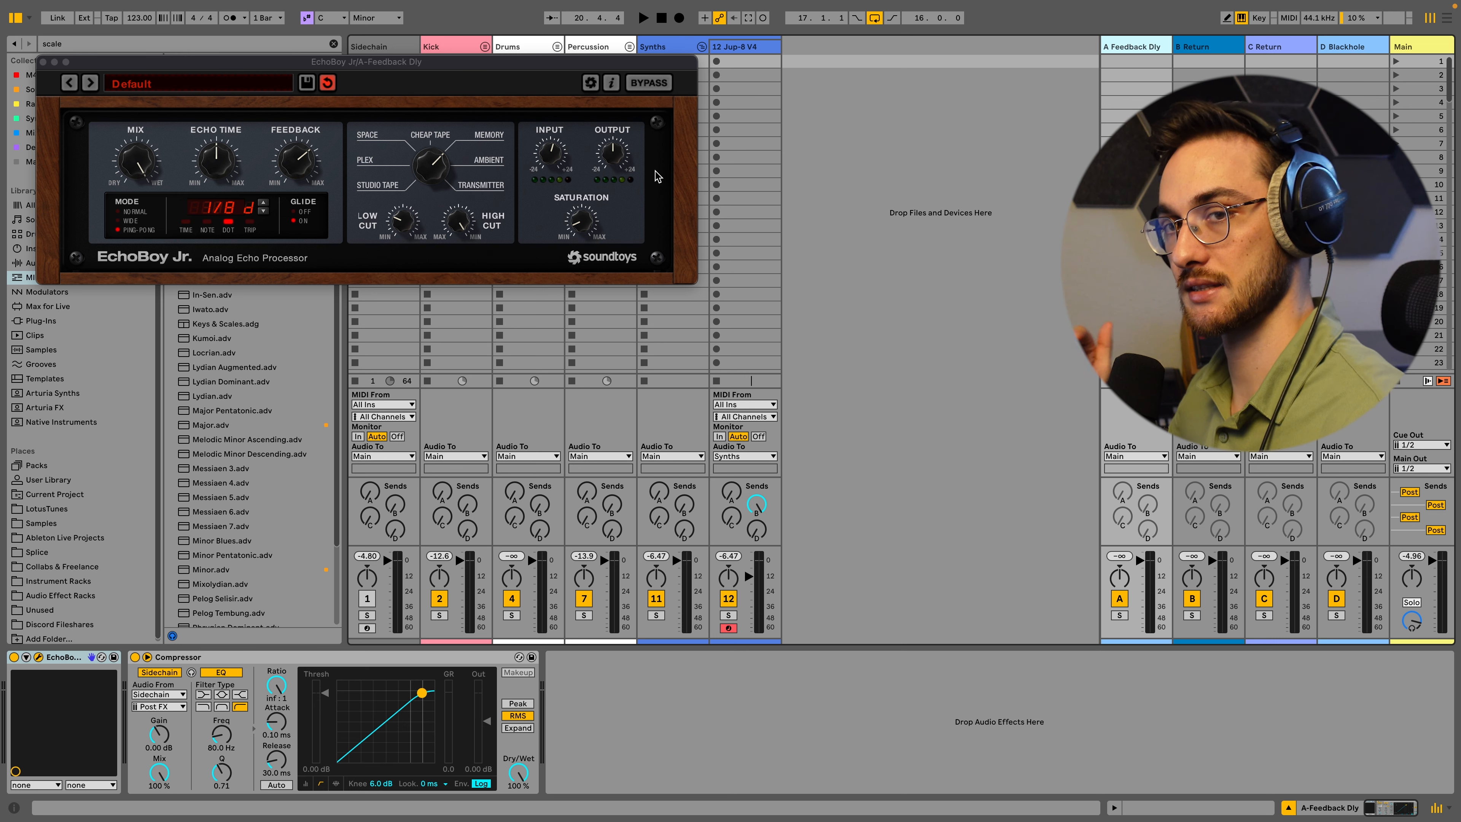
{"action": "left_click", "coordinate": [1349, 48]}
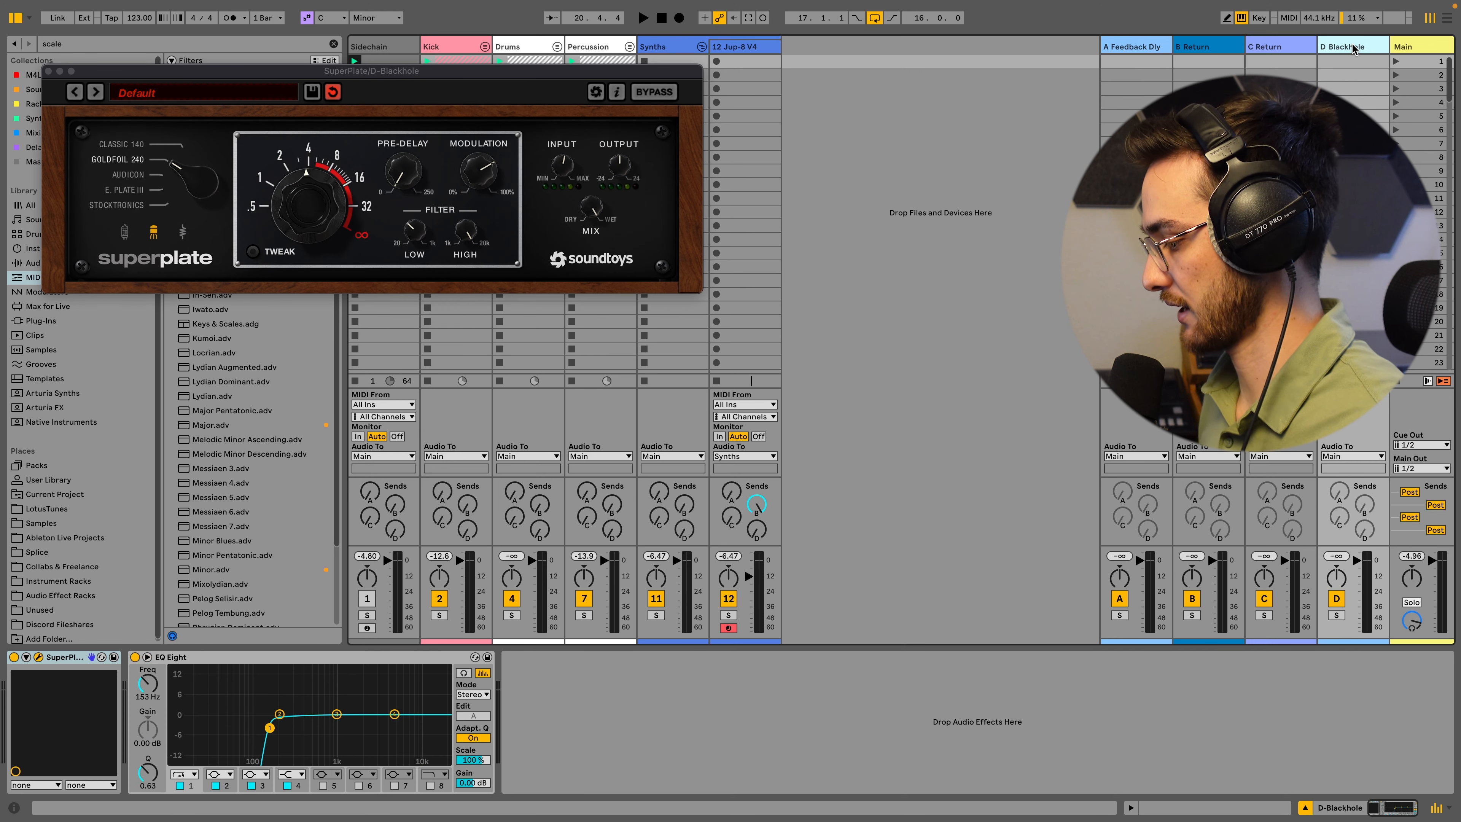
{"action": "type", "text": "superplate"}
{"action": "key", "text": "Return"}
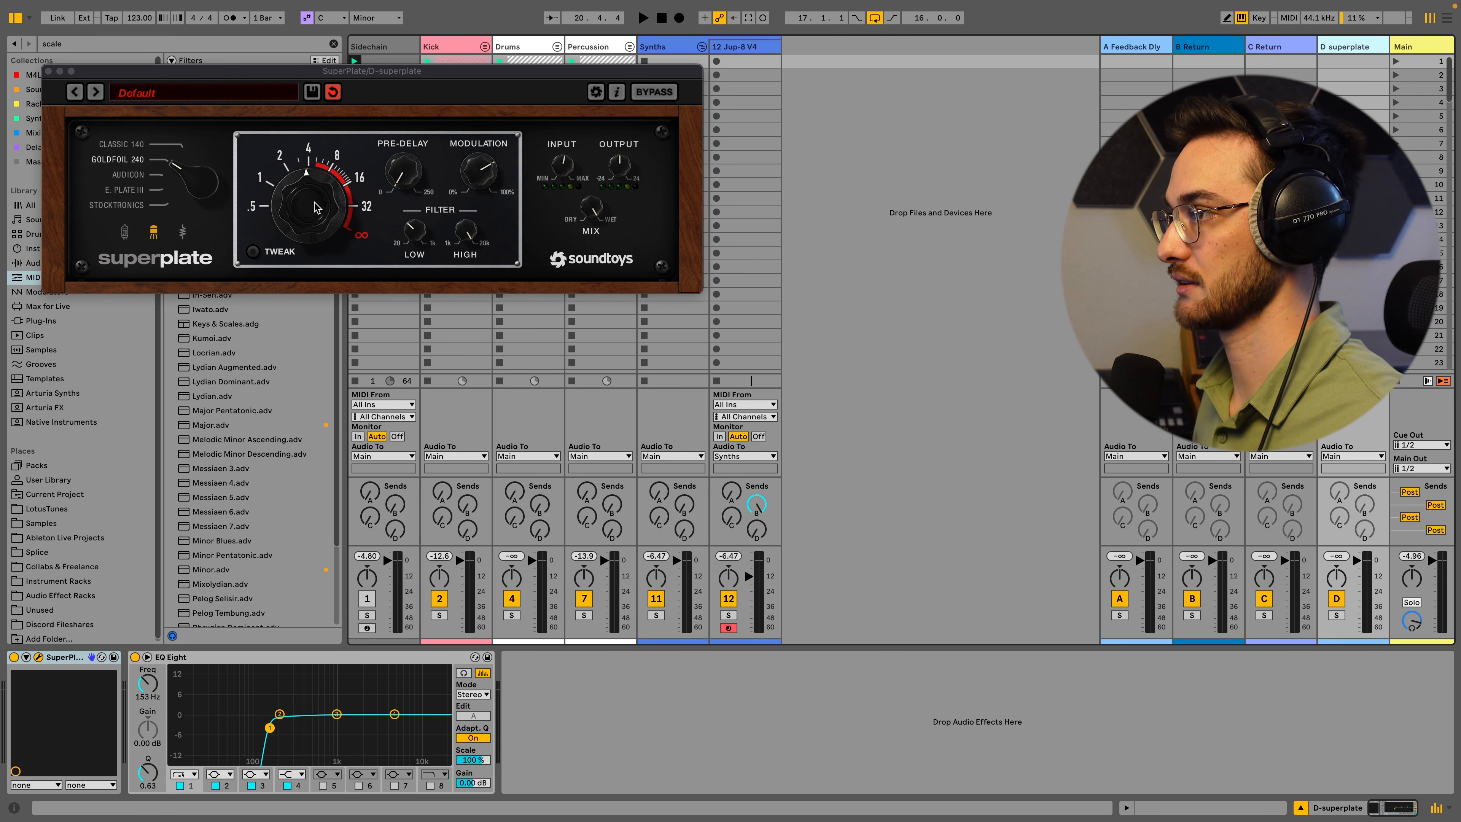
- Delete the two empty return tracks, B Return and C Return
{"action": "left_click", "coordinate": [1210, 49]}
{"action": "key", "text": "Delete"}
{"action": "key", "text": "Delete"}
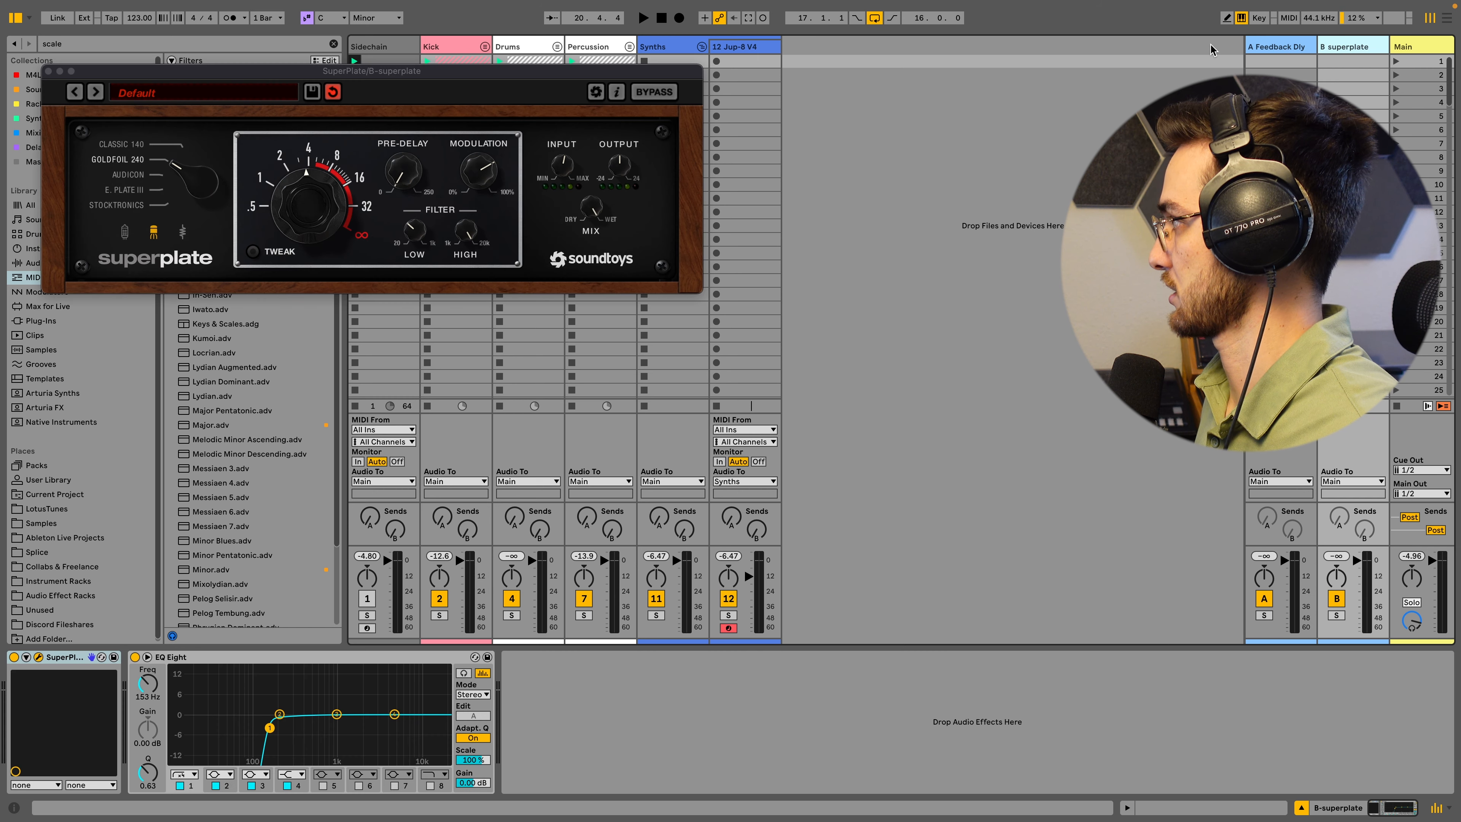
- Examine the EchoBoy Jr. delay settings on the A Feedback Dly return, including feedback and echo time, and close the plugin window
{"action": "left_click", "coordinate": [1284, 48]}
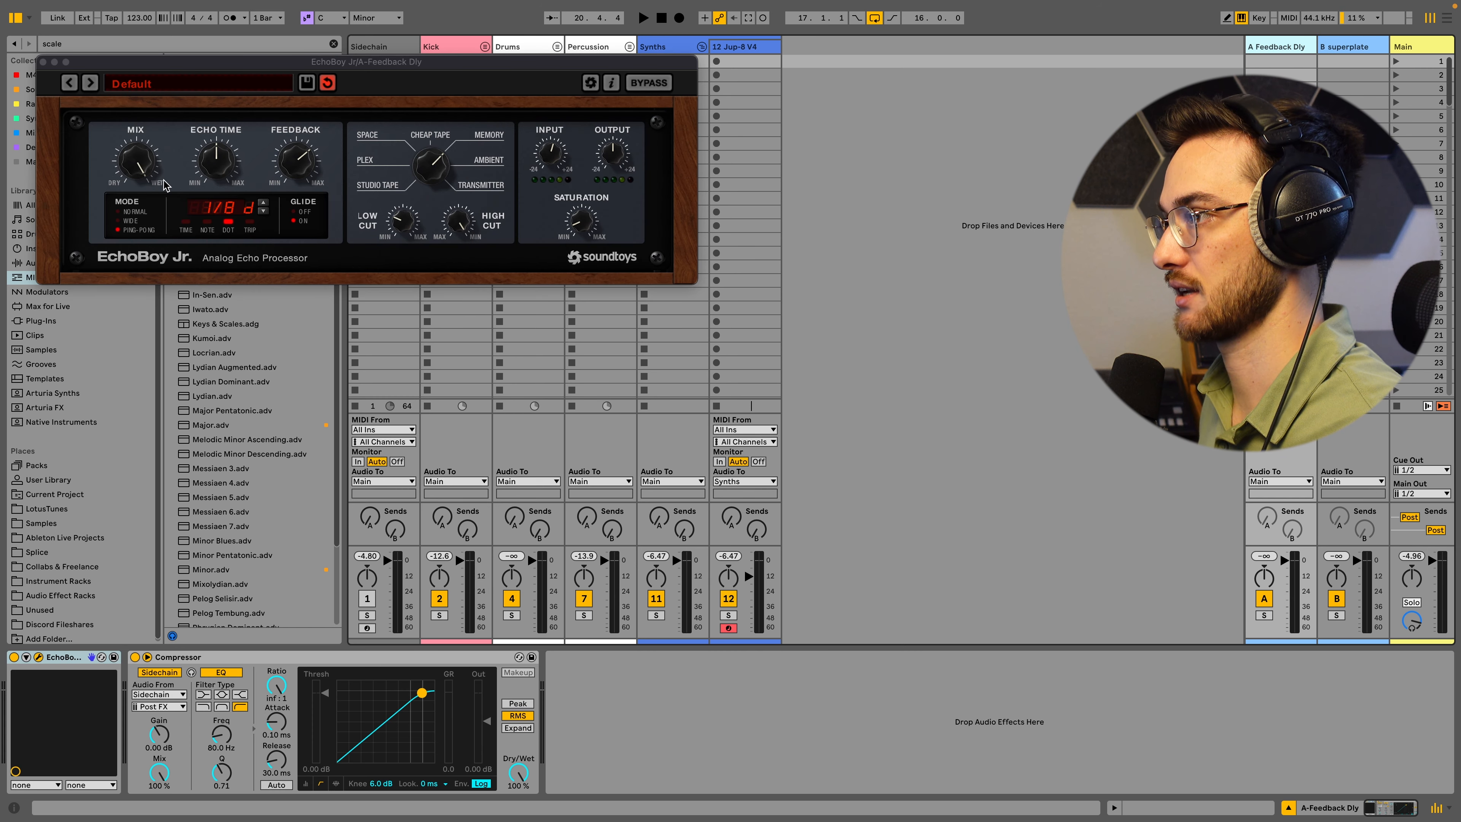
{"action": "left_click", "coordinate": [299, 165]}
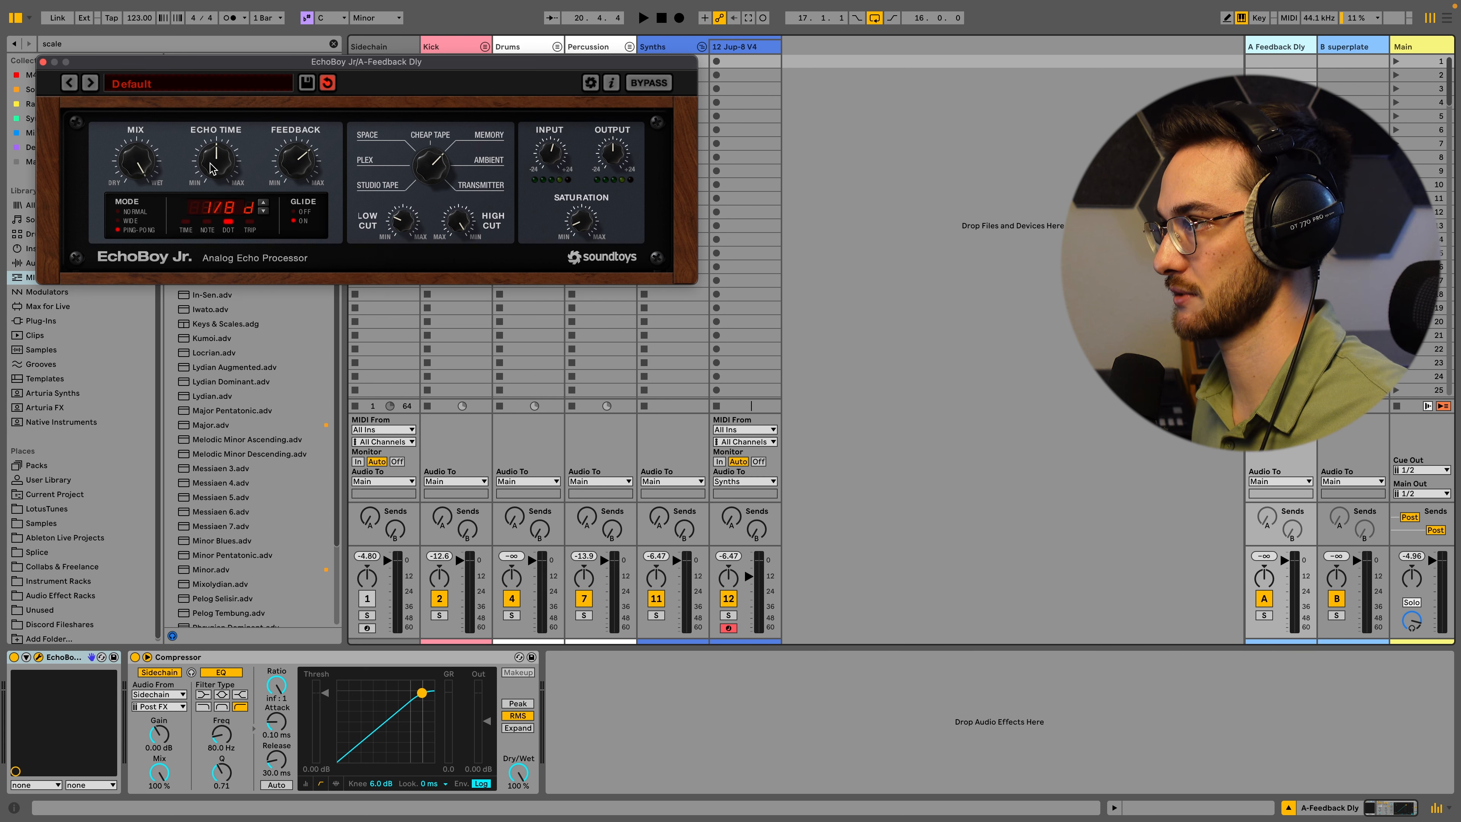
{"action": "left_click", "coordinate": [43, 61]}
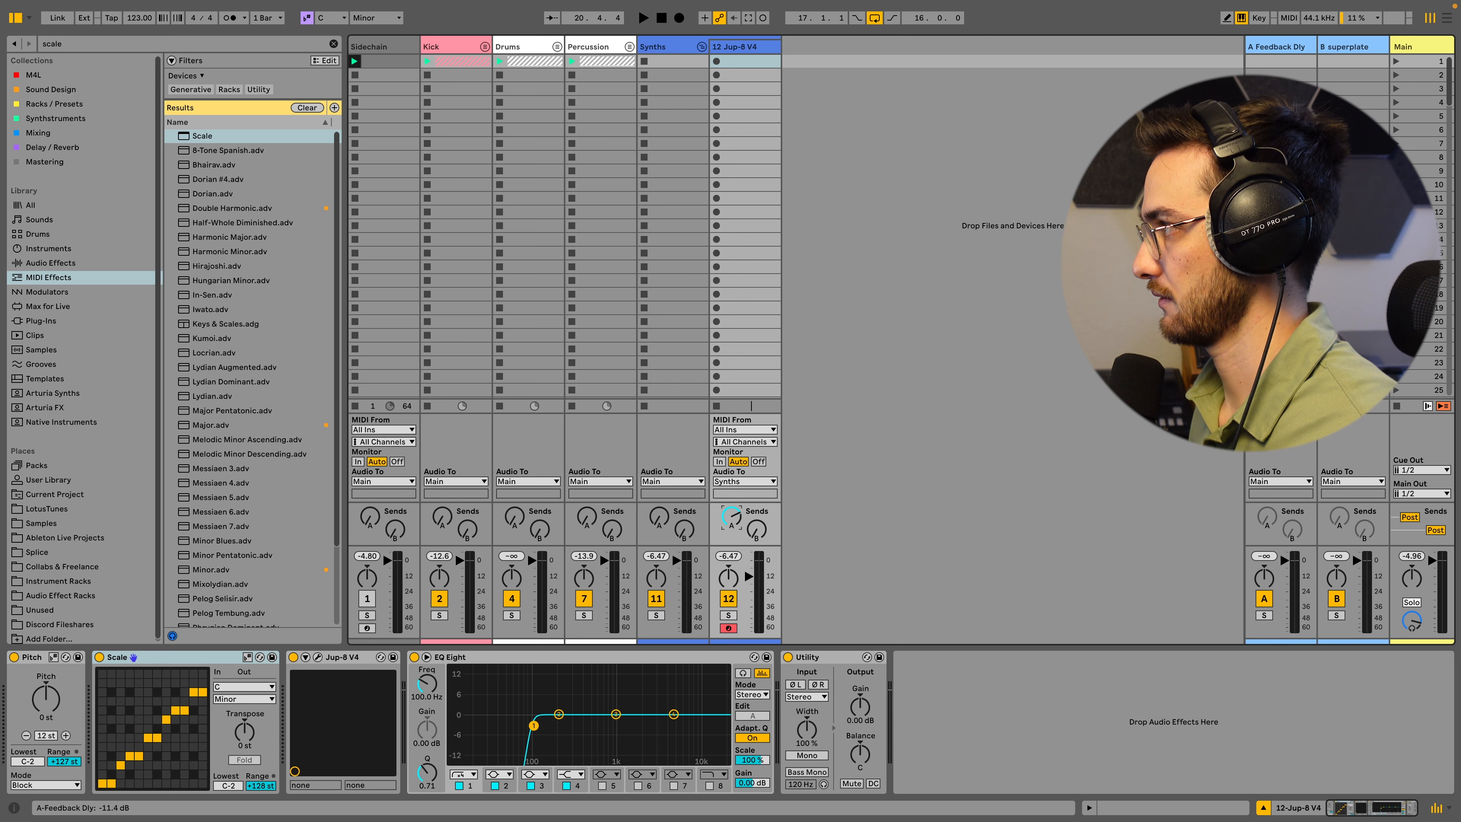
- Raise the Jup-8 V4 track's sends to Feedback Dly and superplate, setting the superplate send to about -5 dB
{"action": "mouse_move", "coordinate": [731, 516]}
{"action": "left_mouse_down"}
{"action": "mouse_move", "coordinate": [731, 495]}
{"action": "mouse_move", "coordinate": [756, 518]}
{"action": "left_mouse_up"}
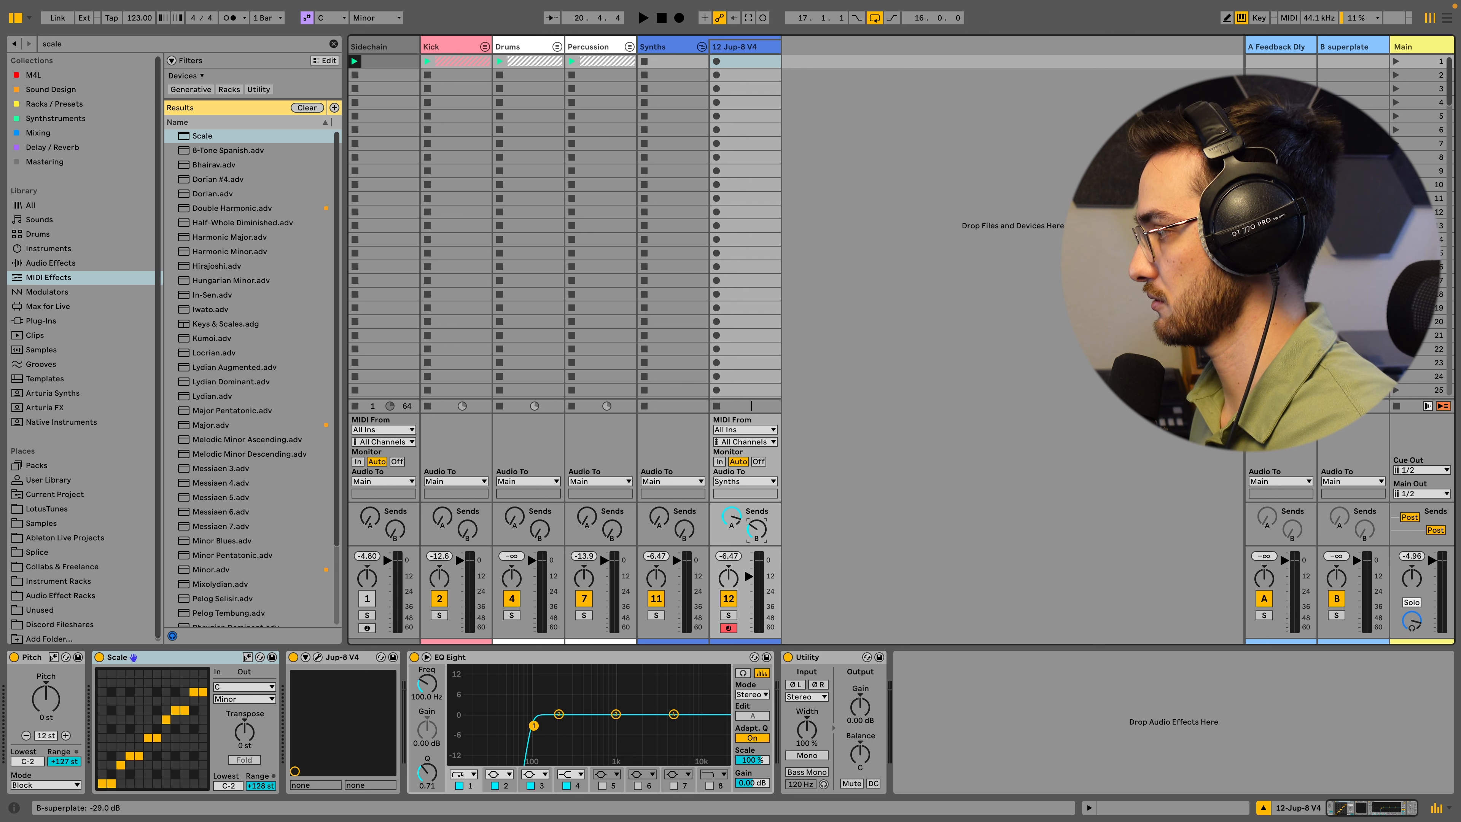
{"action": "left_click", "coordinate": [1306, 48]}
{"action": "left_click", "coordinate": [1374, 49]}
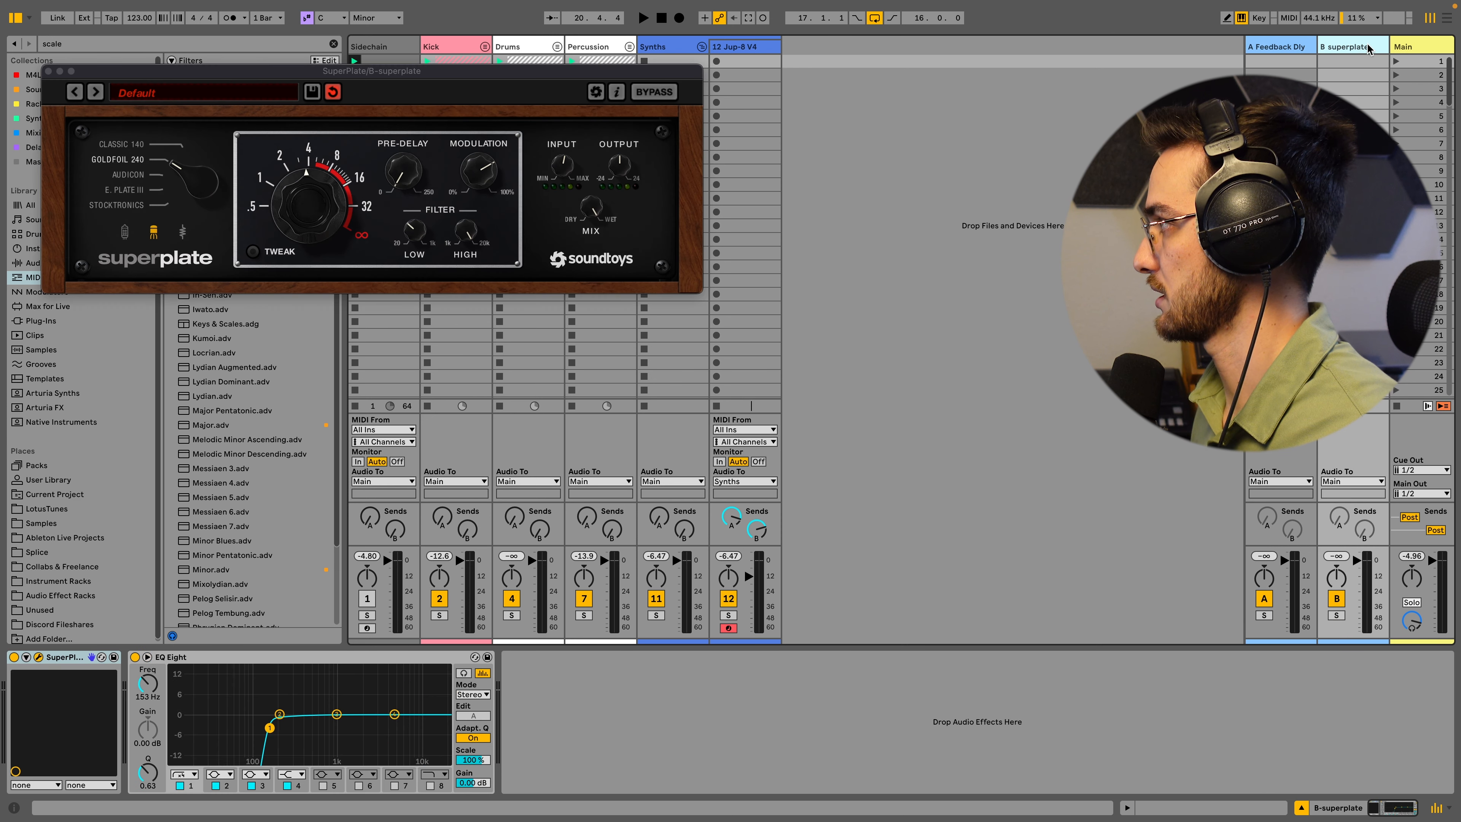
{"action": "left_click", "coordinate": [1298, 46]}
{"action": "left_click", "coordinate": [1351, 50]}
{"action": "left_click", "coordinate": [756, 529]}
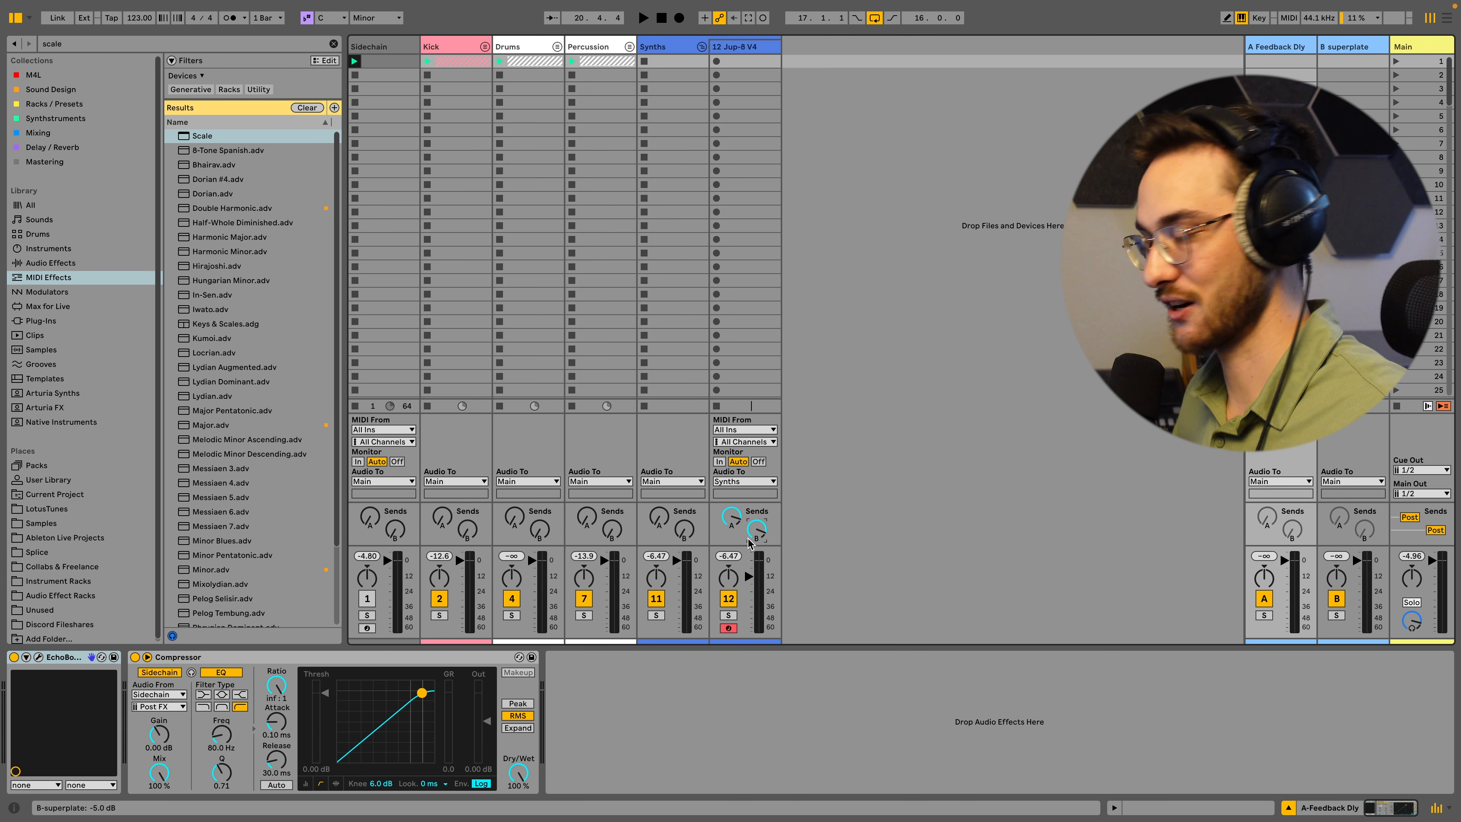
- Start playback and create a new MIDI clip in the first slot of the Jup-8 V4 track
{"action": "left_click", "coordinate": [764, 64]}
{"action": "key", "text": "space"}
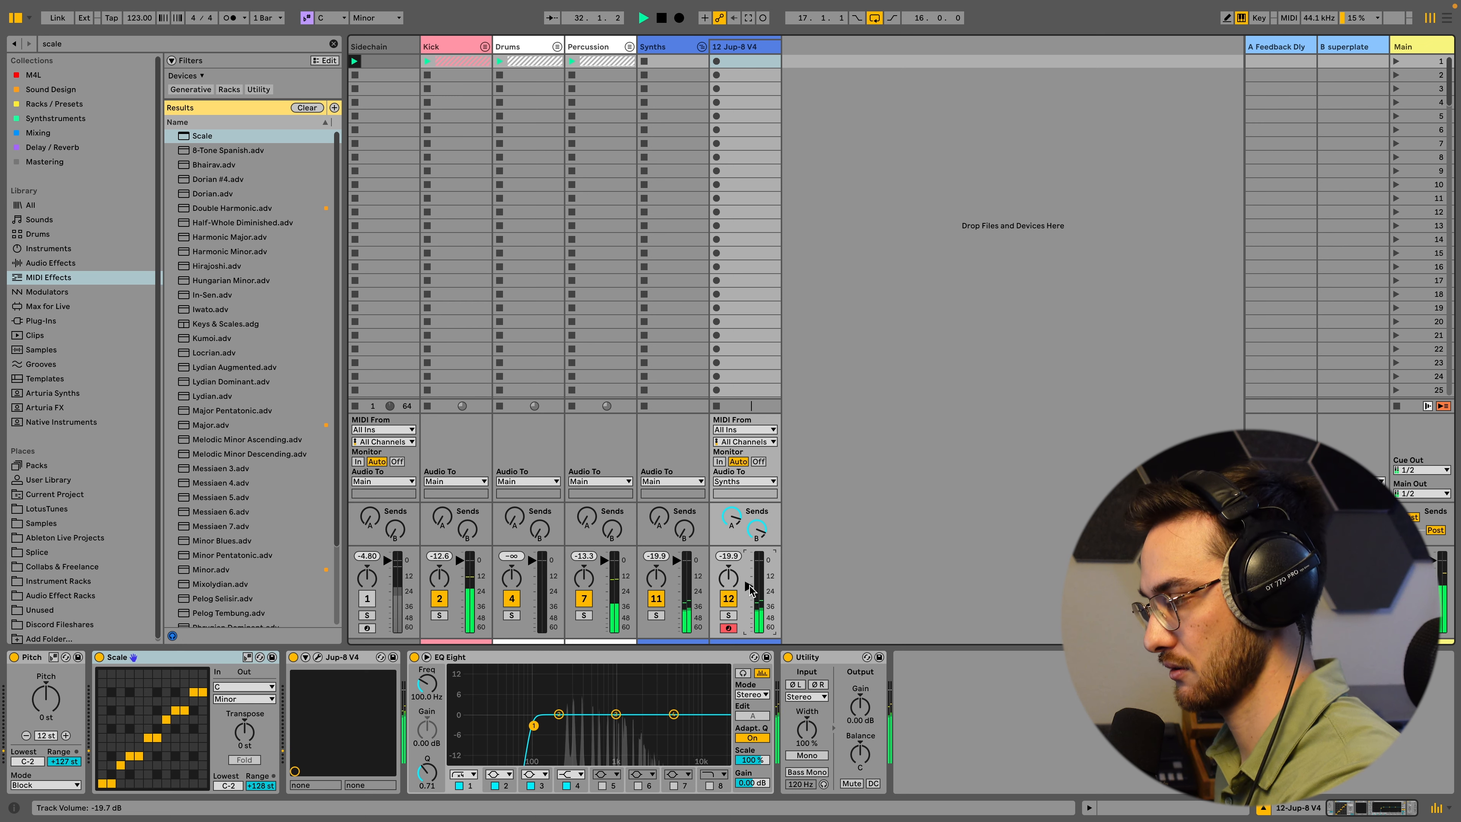
{"action": "double_click", "coordinate": [735, 62]}
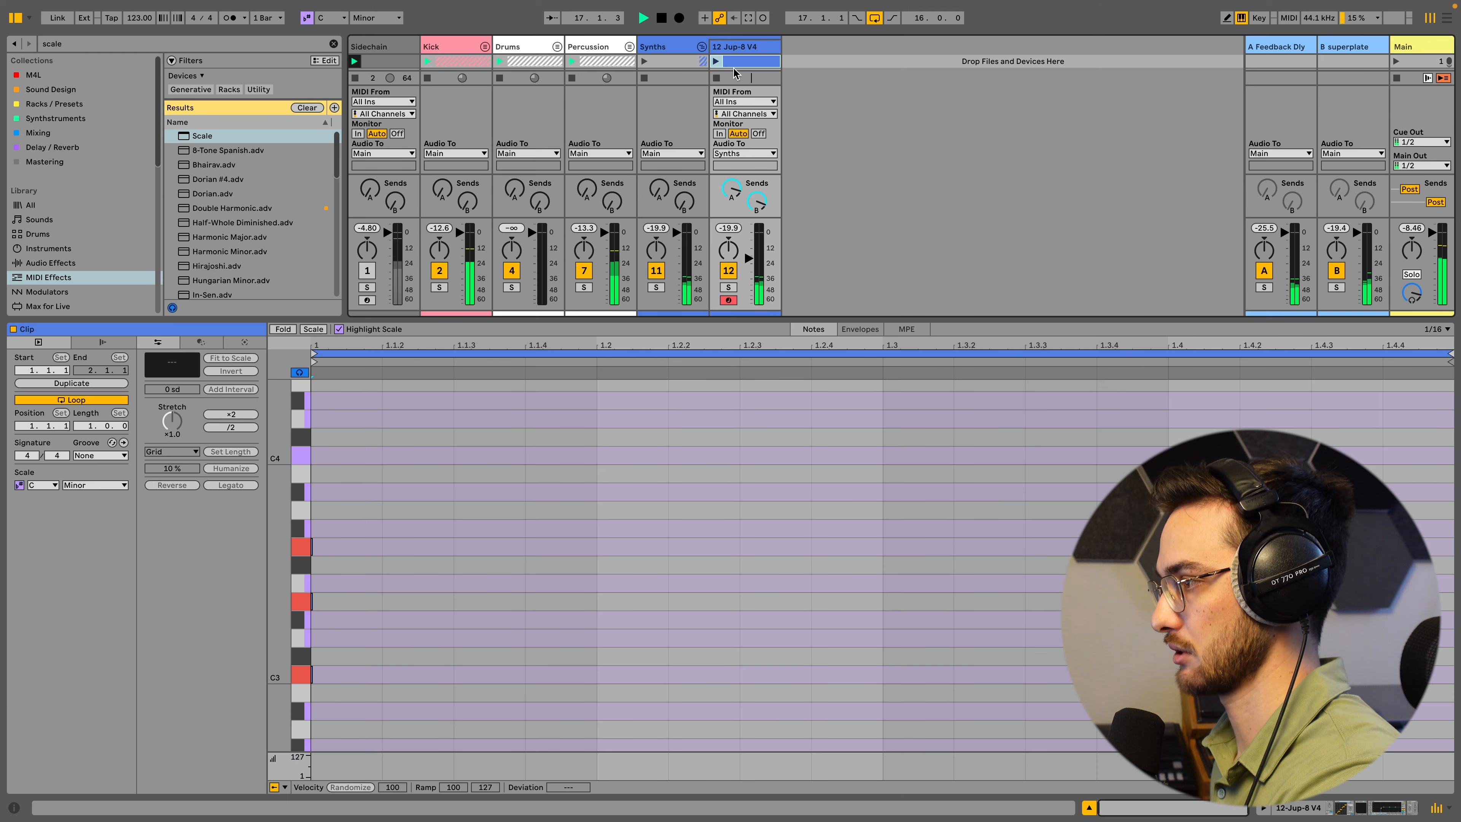
- Draw sixteenth-long C3, E3 and G3 notes at the clip's start to form a chord
{"action": "scroll", "coordinate": [437, 552], "scroll_direction": "down", "scroll_amount": 1}
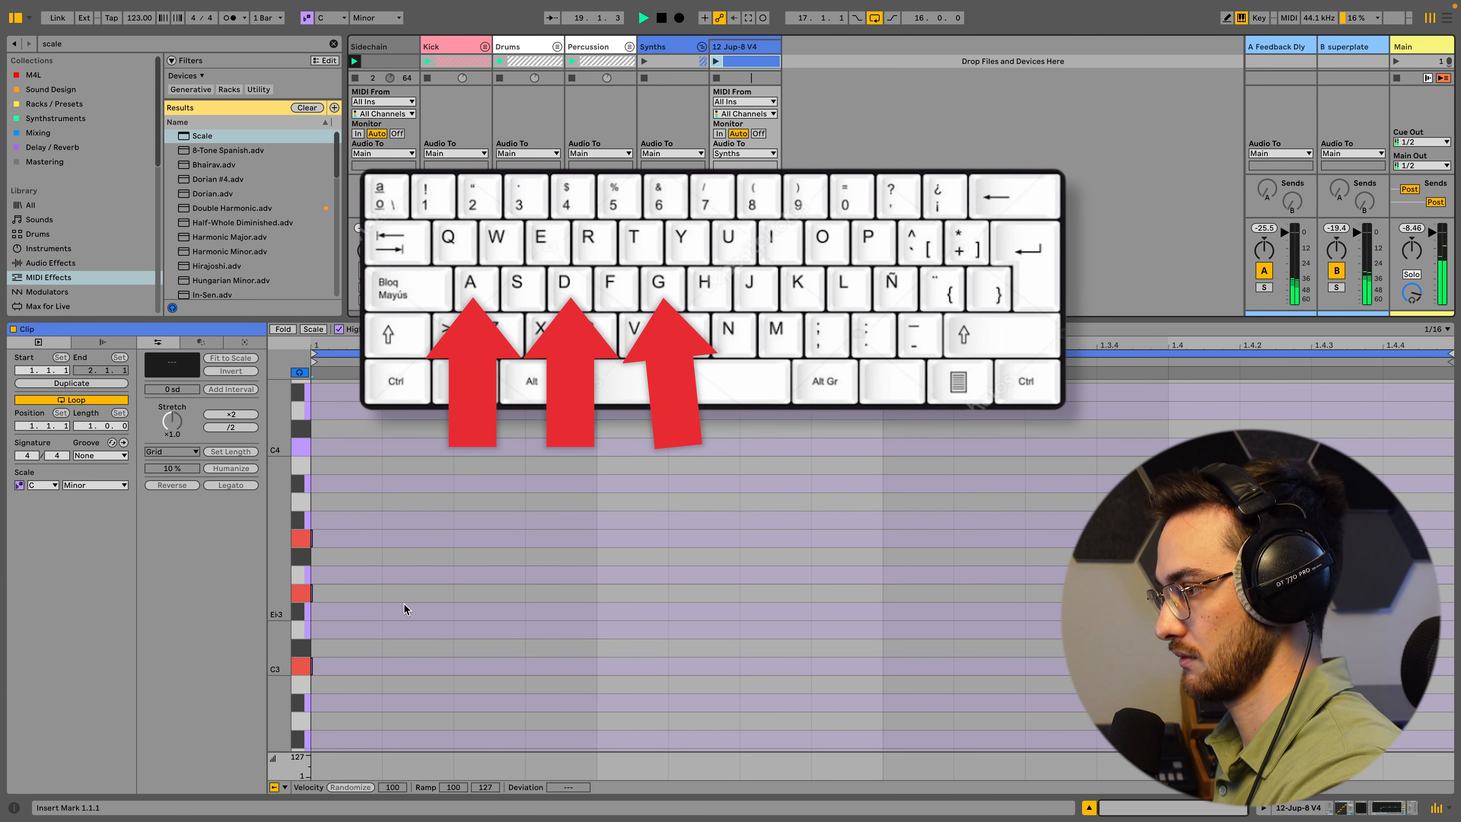
{"action": "double_click", "coordinate": [321, 667]}
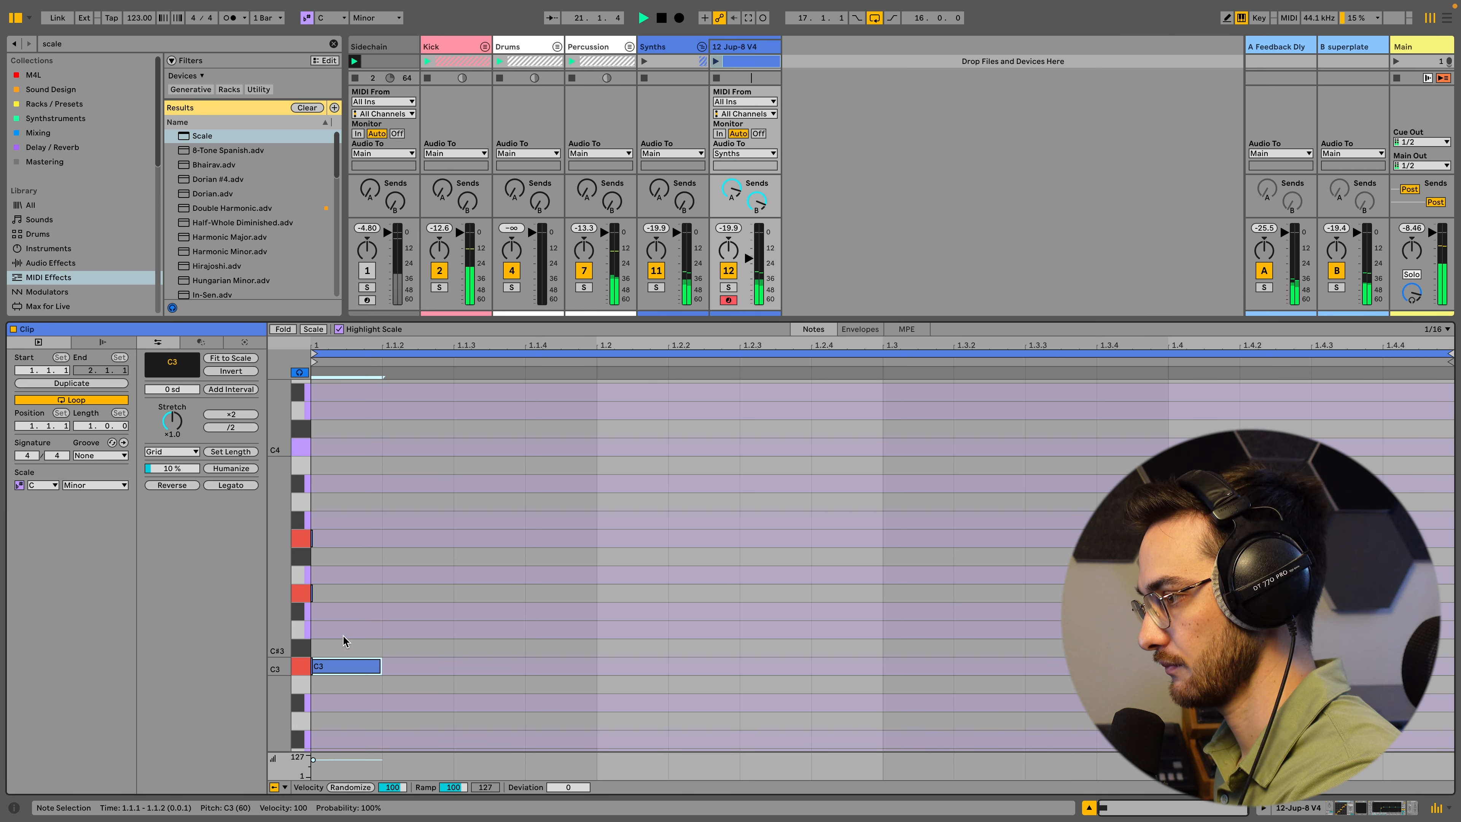
{"action": "double_click", "coordinate": [320, 594]}
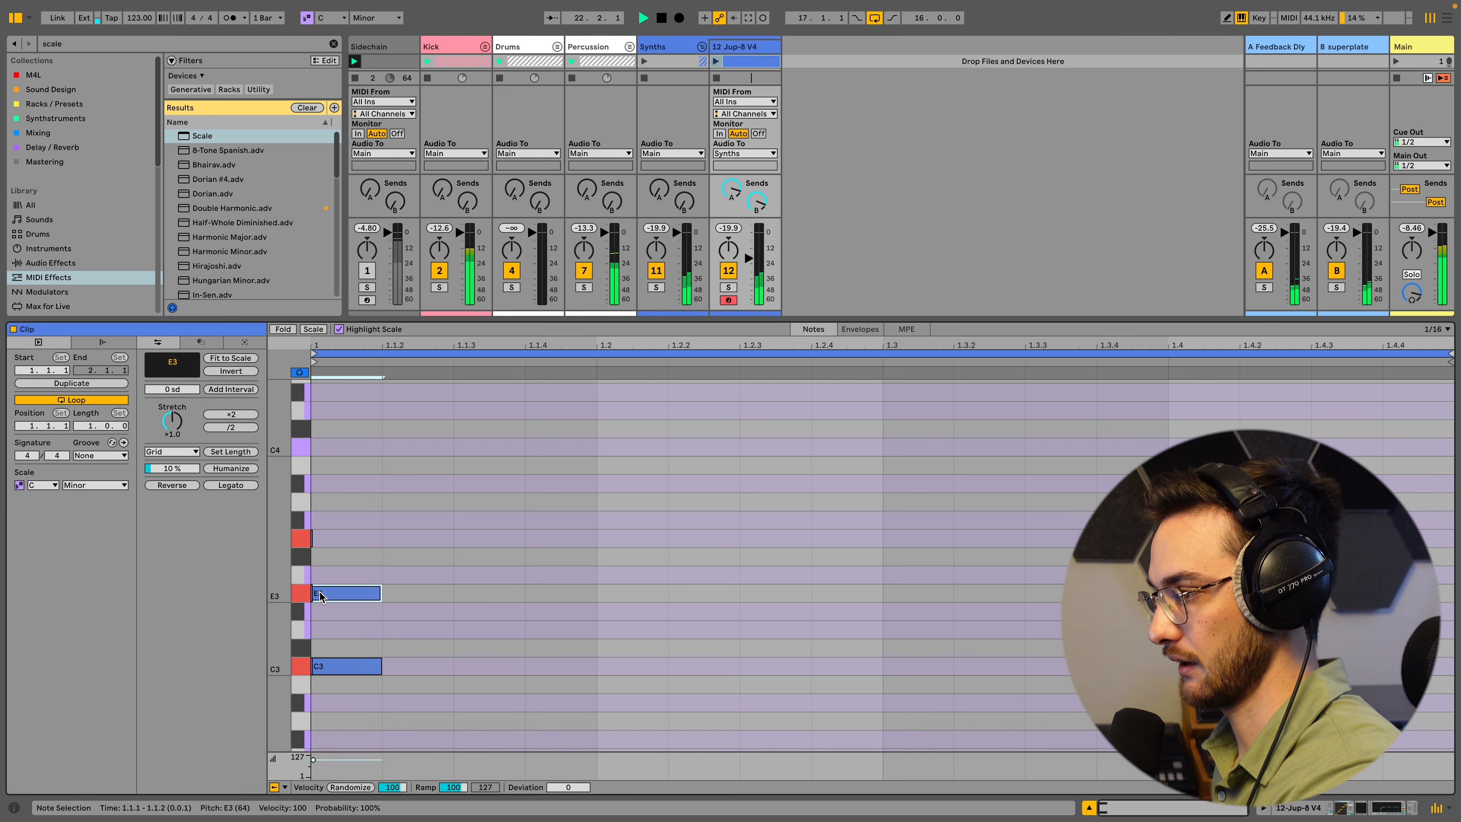
{"action": "double_click", "coordinate": [320, 538]}
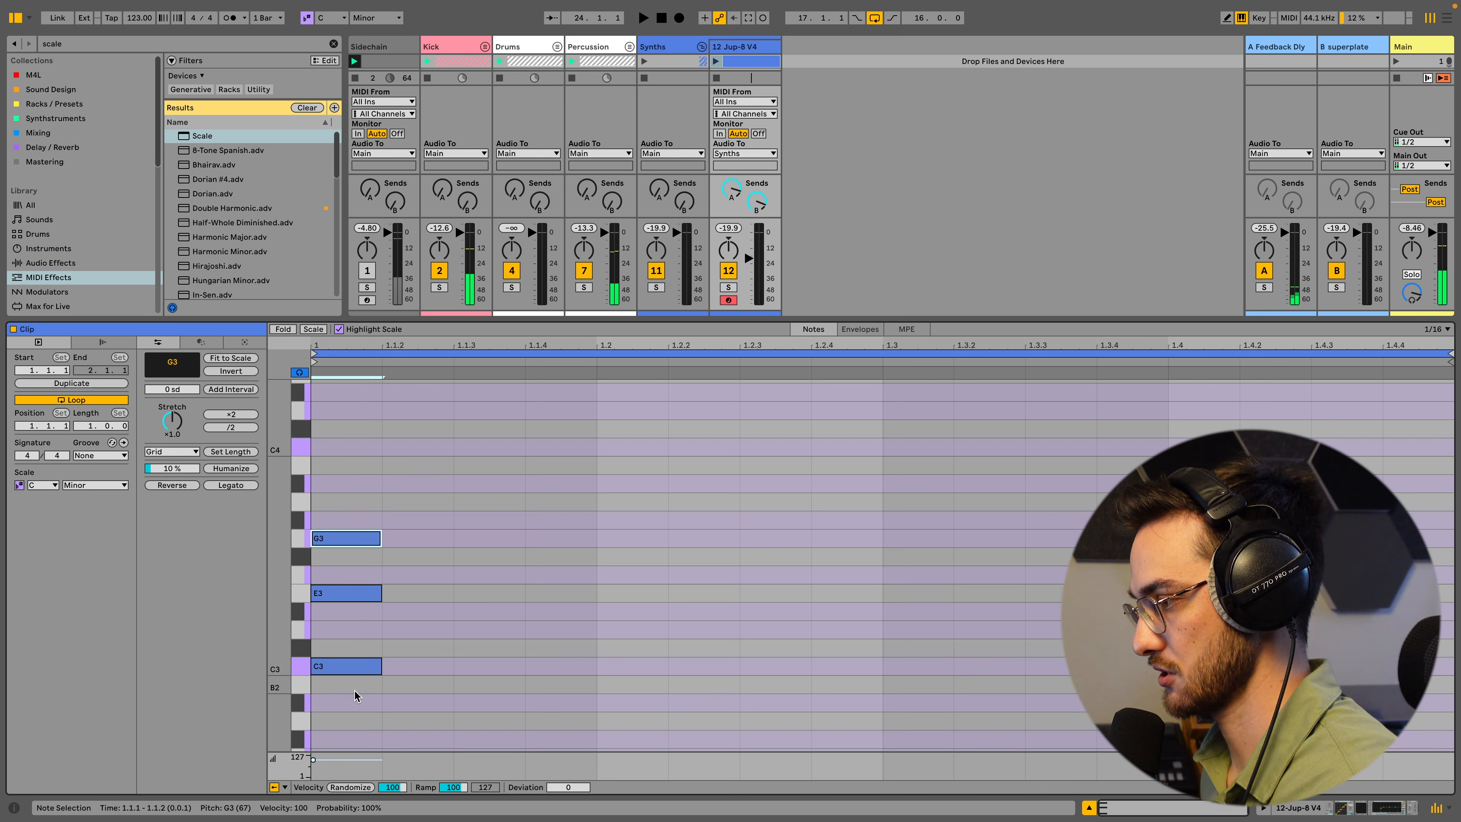
- Fit the three selected chord notes to the clip's scale and lengthen them to fill the whole bar
{"action": "left_click_drag", "start_coordinate": [401, 723], "coordinate": [358, 513]}
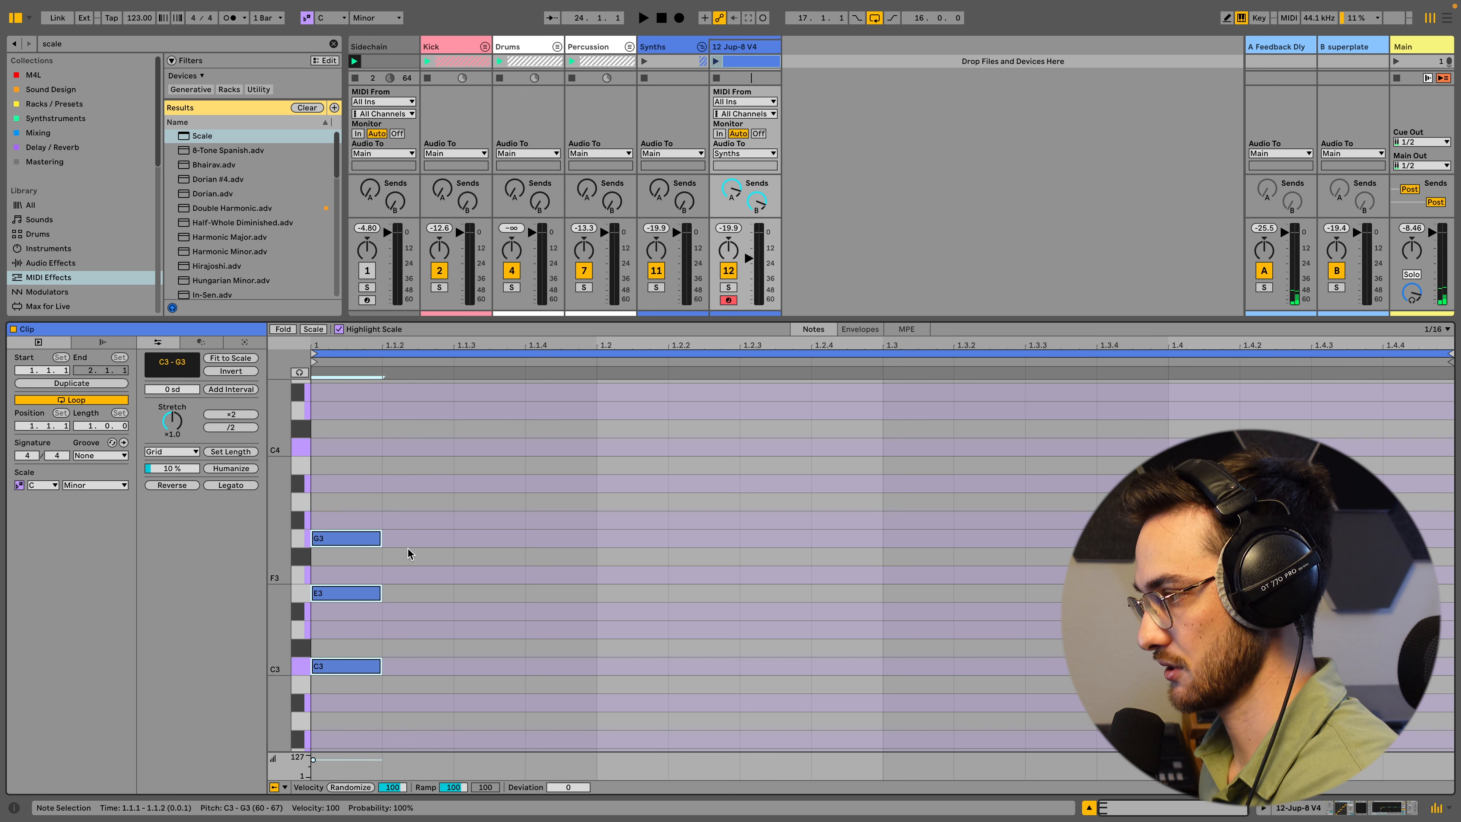
{"action": "left_click", "coordinate": [299, 373]}
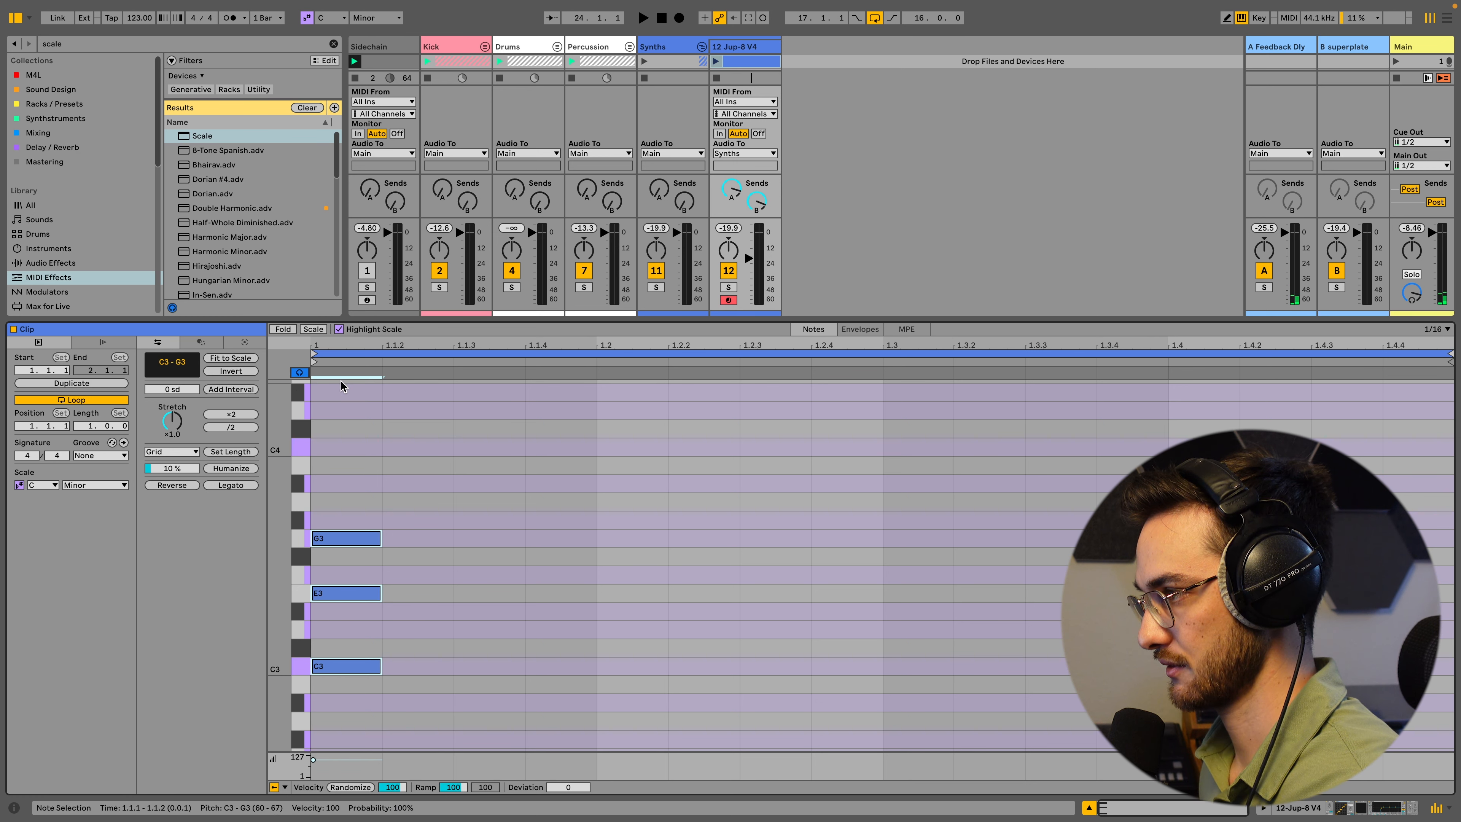
{"action": "left_click", "coordinate": [233, 358]}
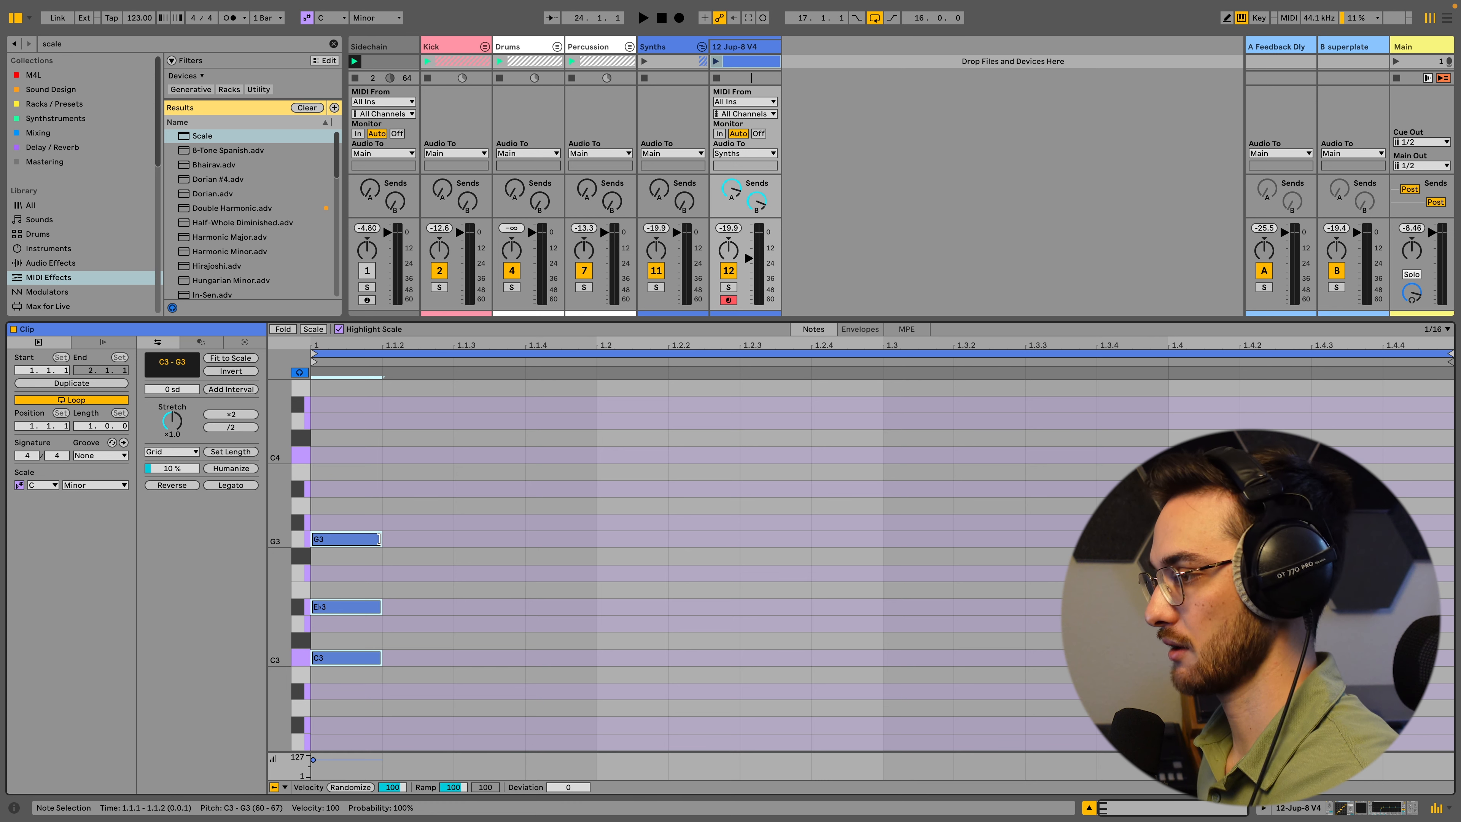
{"action": "left_click_drag", "start_coordinate": [380, 539], "coordinate": [1455, 535]}
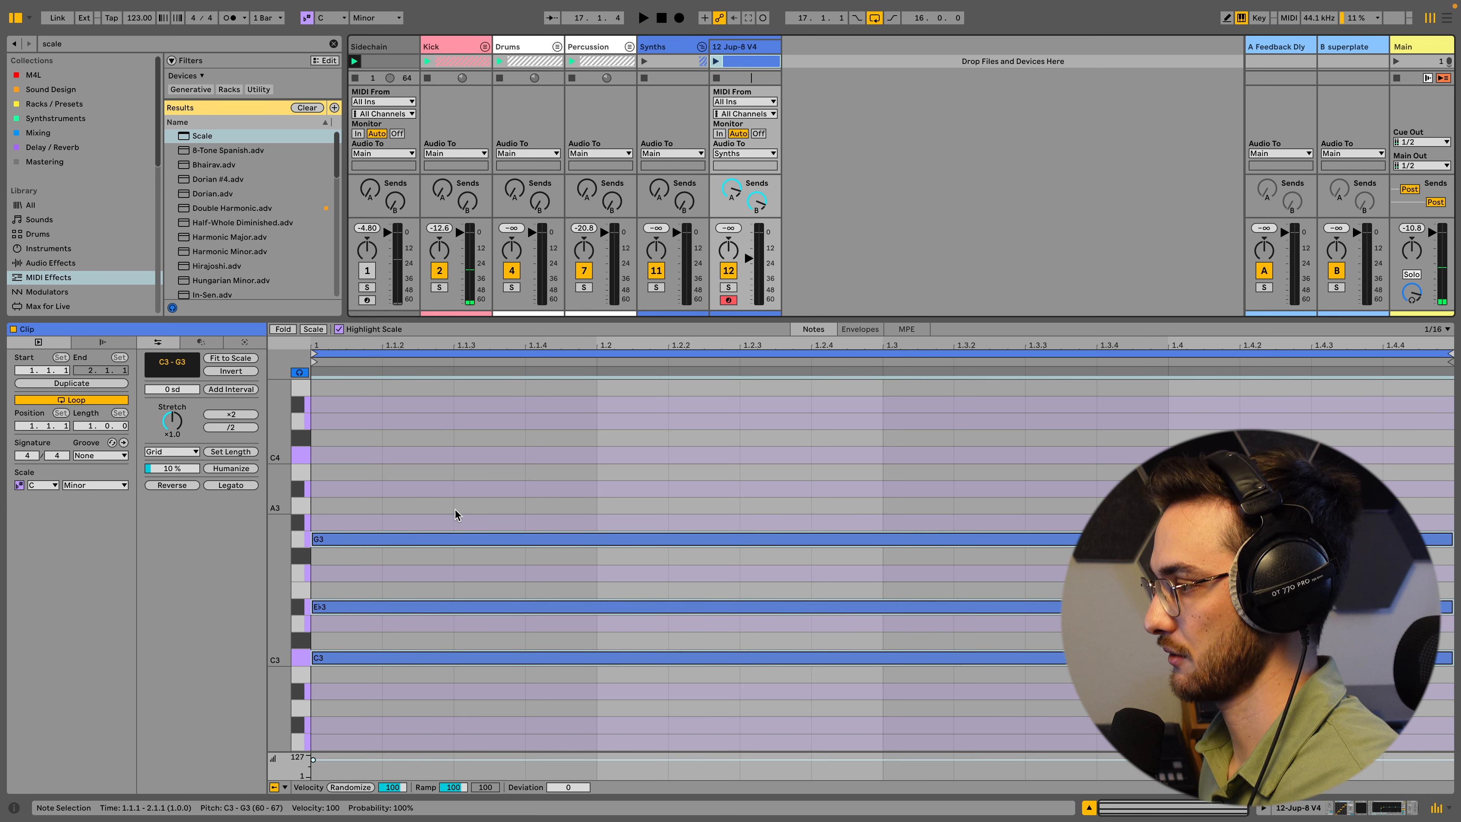
- Launch the Jup-8 V4 clip and set its loop length to 2 bars
{"action": "left_click", "coordinate": [717, 62]}
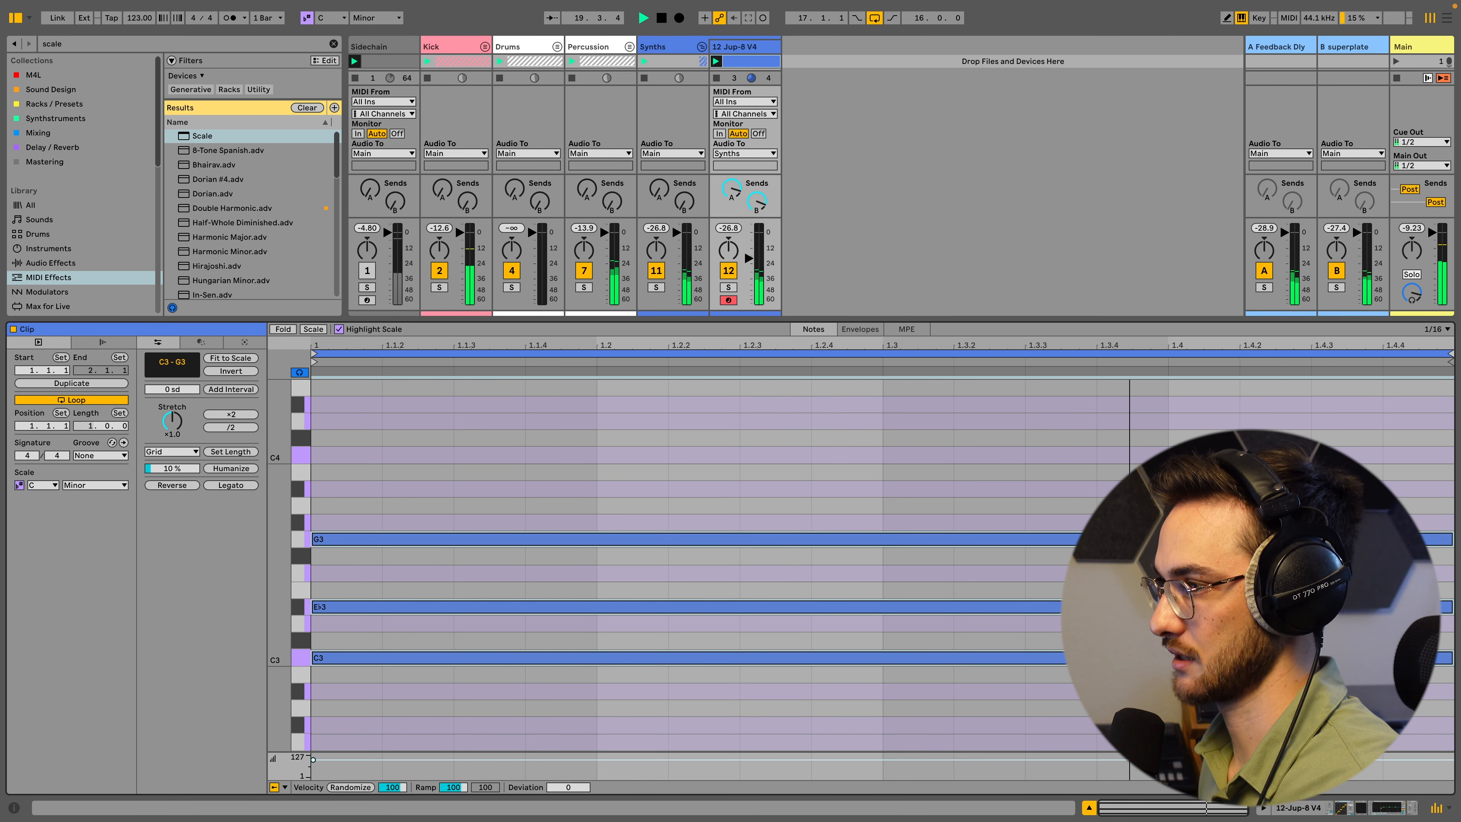
{"action": "left_click_drag", "start_coordinate": [92, 437], "coordinate": [92, 425]}
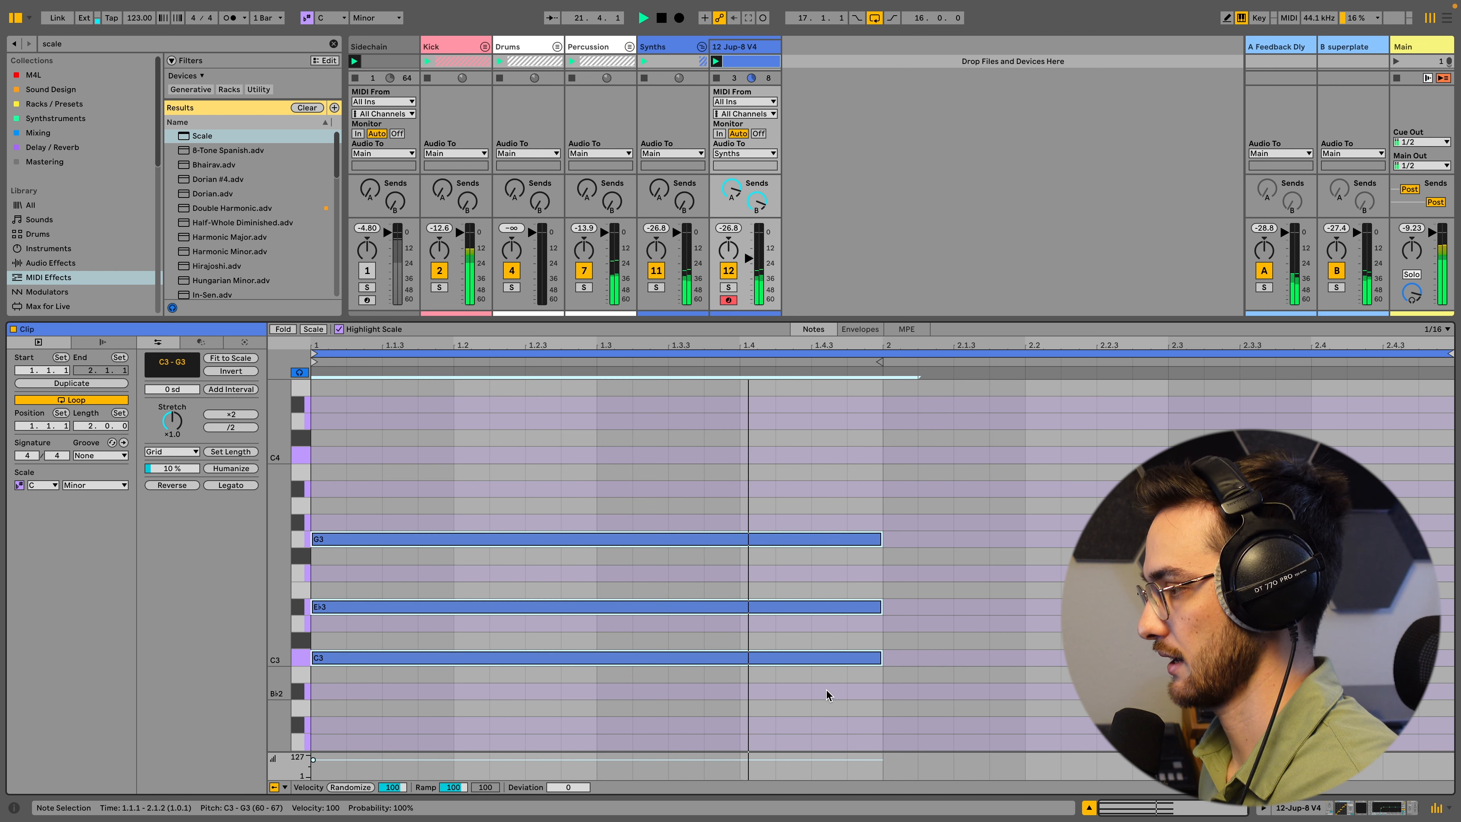
- Extend the clip's loop to 4 bars with the chord notes filling it, and slightly lower the Jup-8 V4 track's volume
{"action": "left_click", "coordinate": [237, 486]}
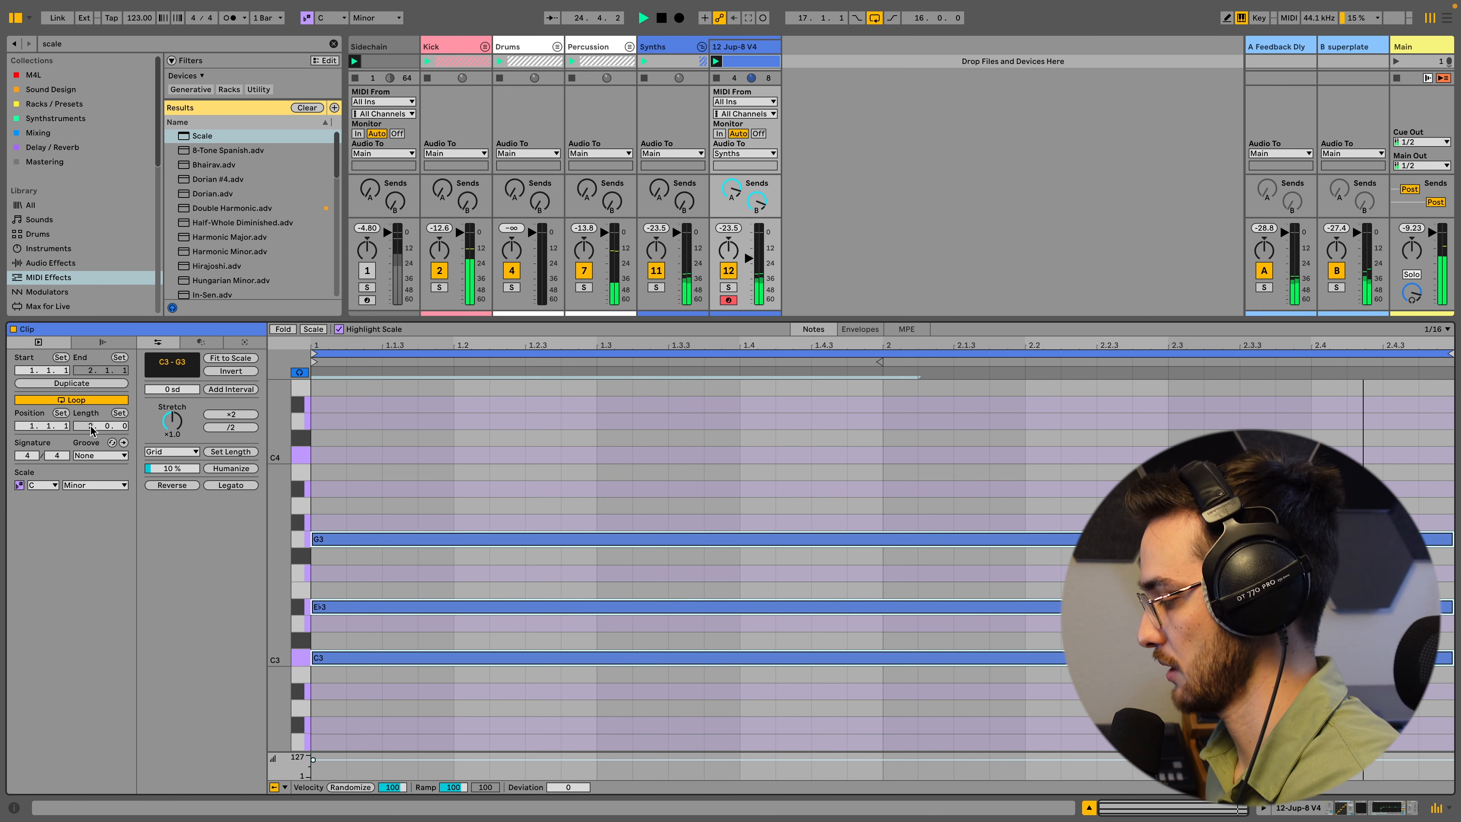
{"action": "left_click_drag", "start_coordinate": [91, 429], "coordinate": [91, 418]}
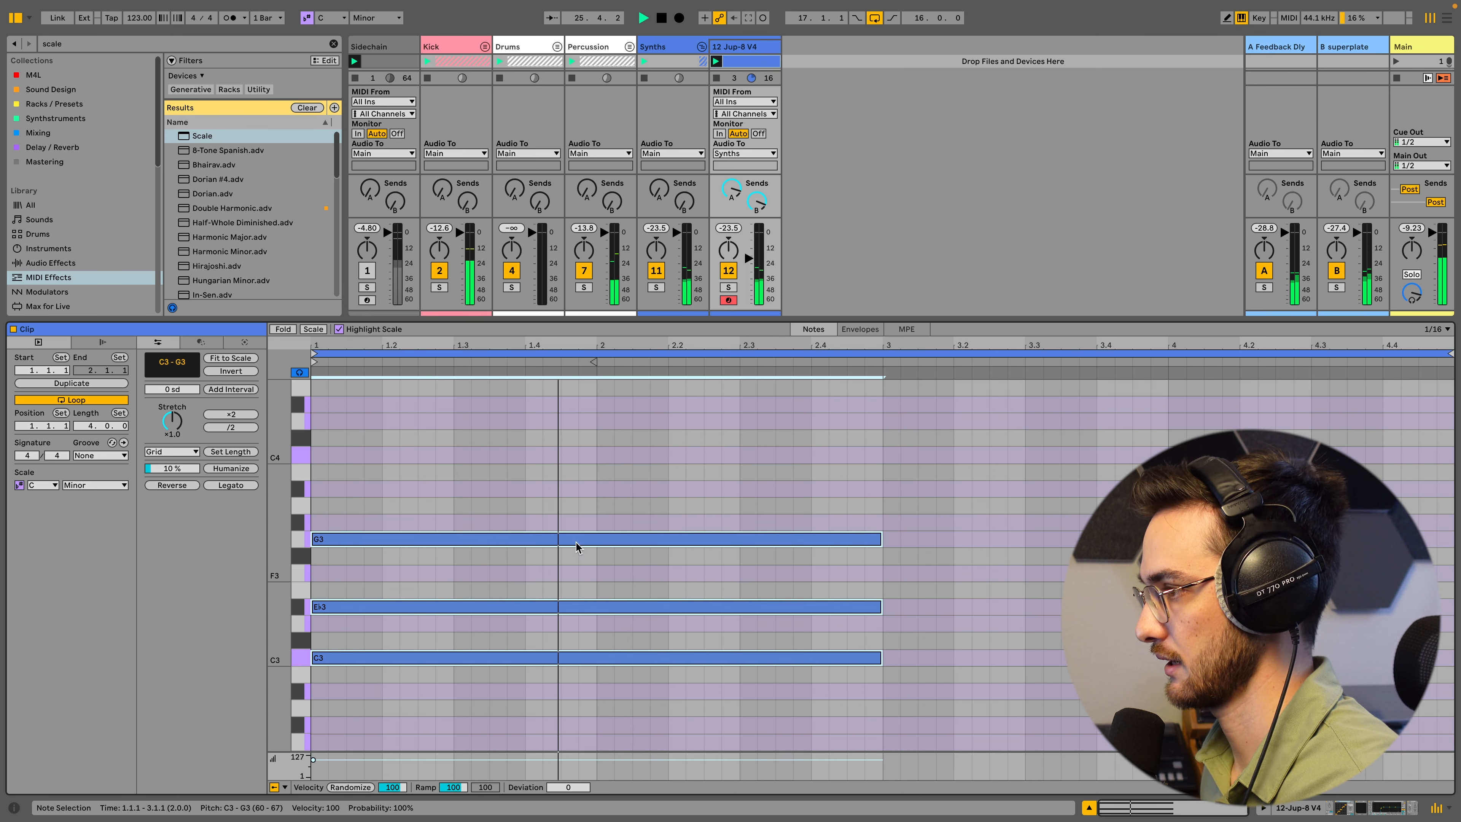
{"action": "left_click", "coordinate": [229, 486]}
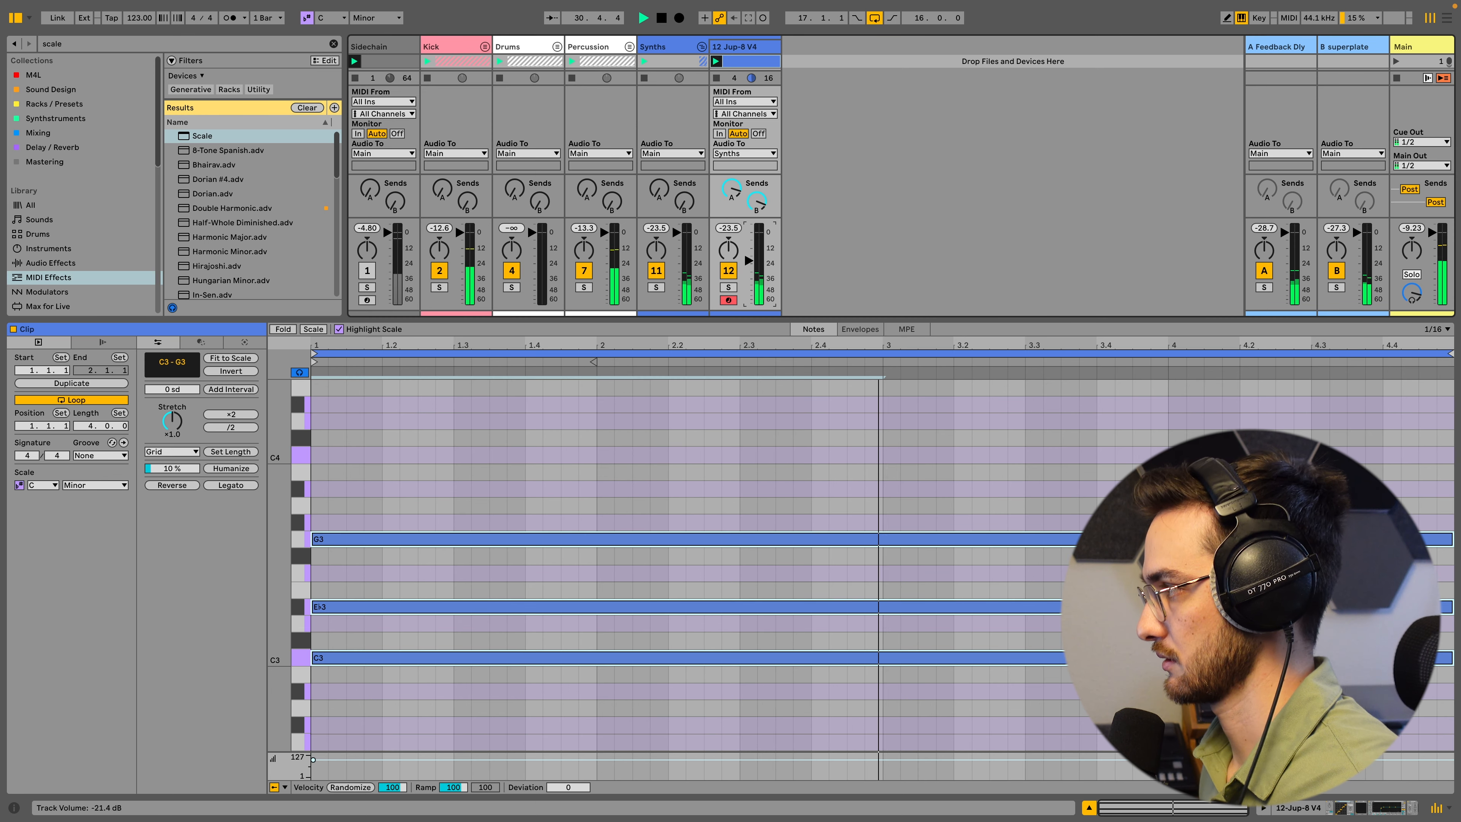
{"action": "left_click_drag", "start_coordinate": [757, 261], "coordinate": [758, 266]}
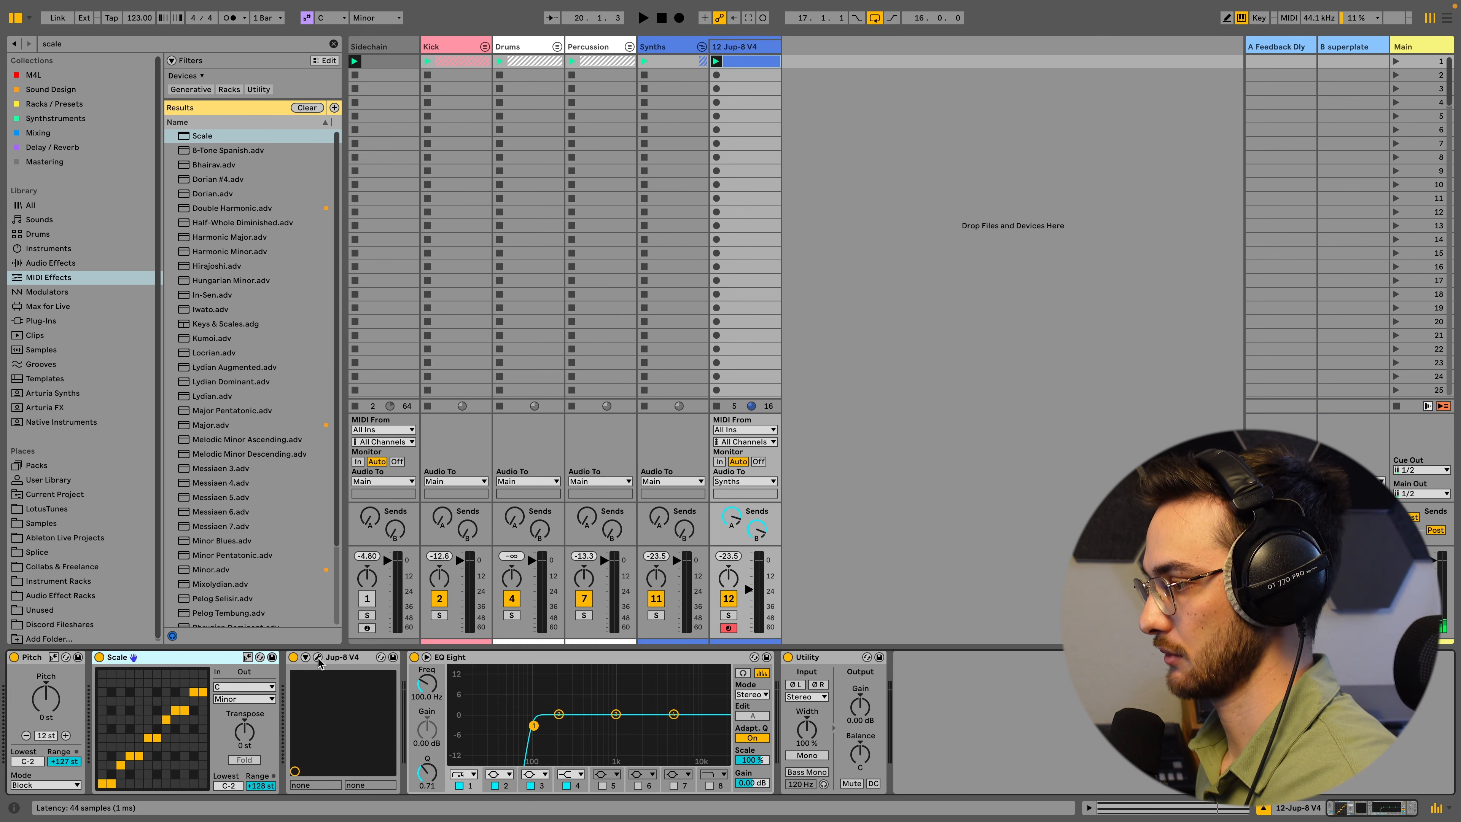
- Open the Jup-8 V4 plug-in, start configuring its device parameters, and expose VCF Cutoff and VCF Resonance at about 0.388
{"action": "left_click", "coordinate": [318, 657]}
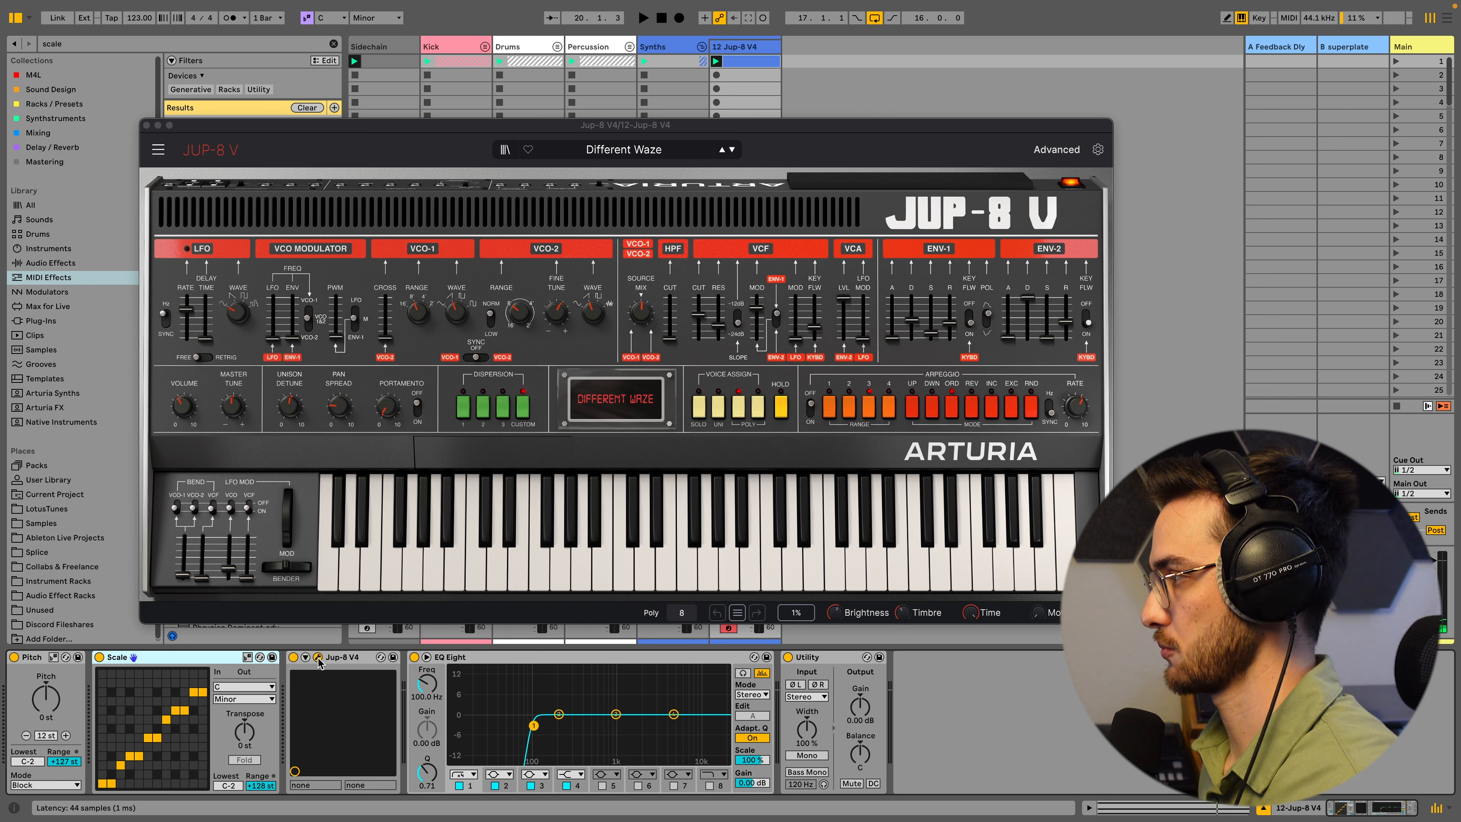
{"action": "left_click", "coordinate": [305, 657]}
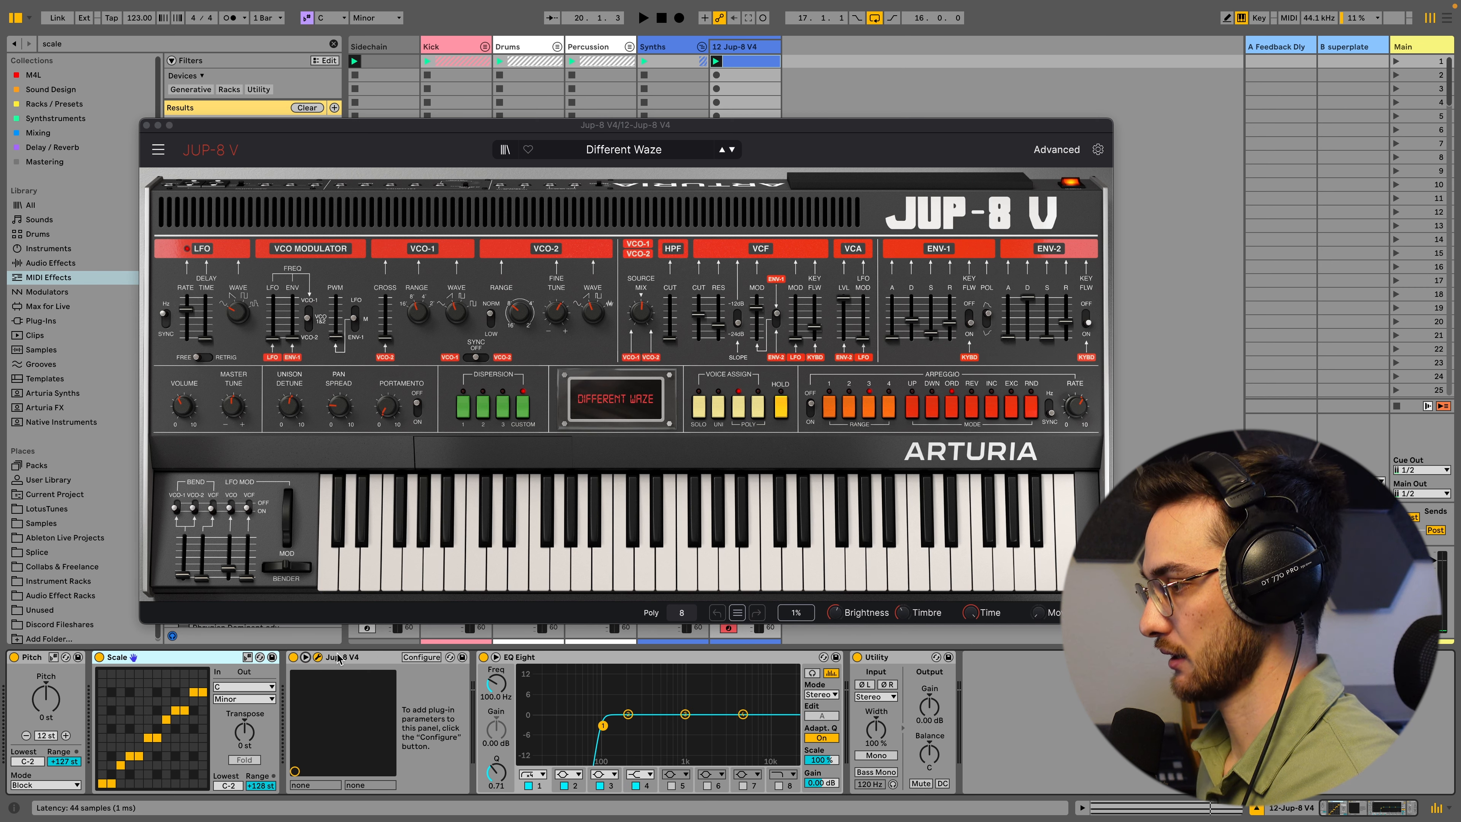
{"action": "left_click", "coordinate": [422, 657]}
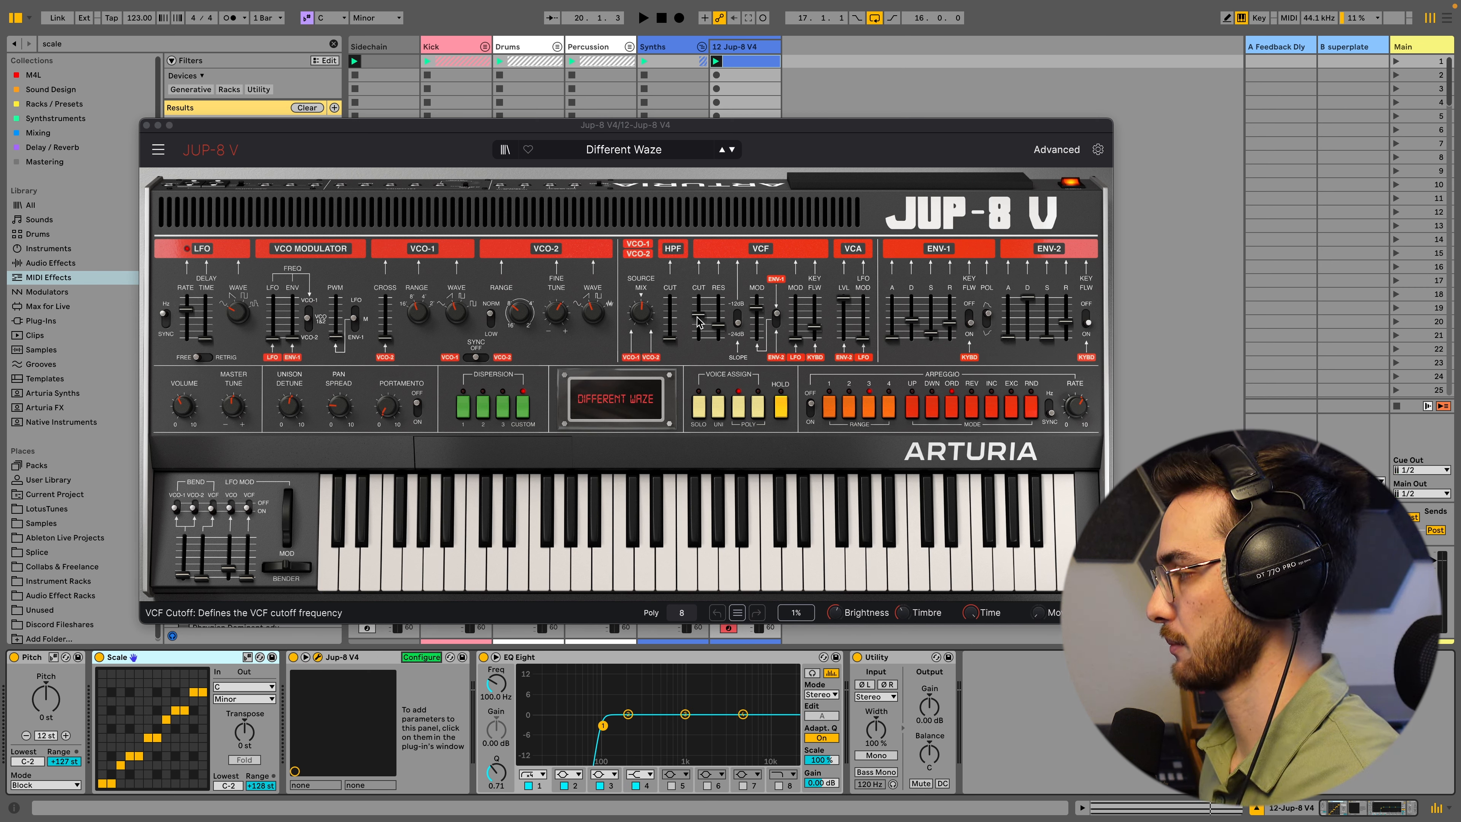
{"action": "mouse_move", "coordinate": [697, 321]}
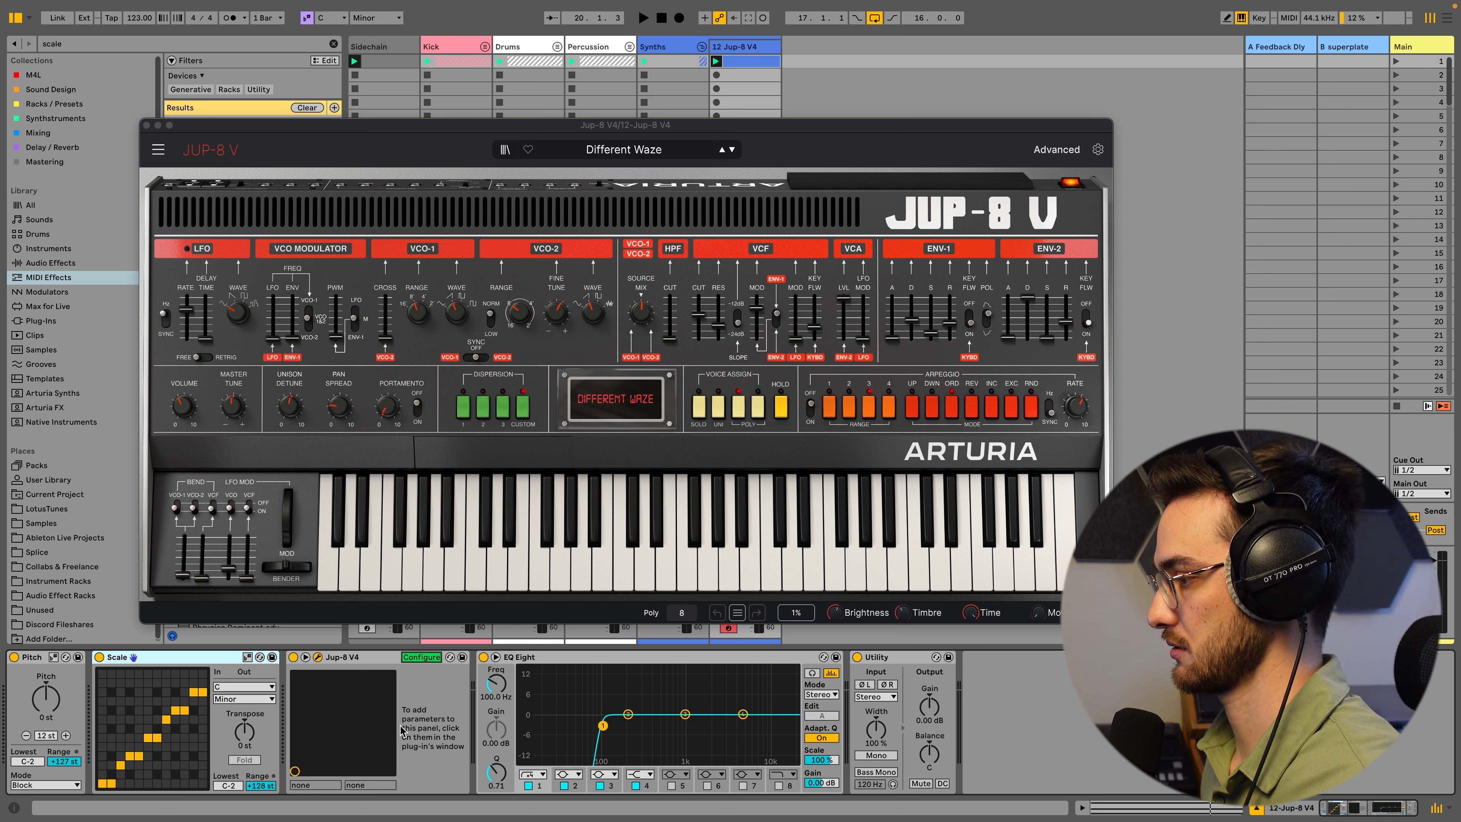
{"action": "left_click", "coordinate": [698, 317]}
{"action": "mouse_move", "coordinate": [721, 327]}
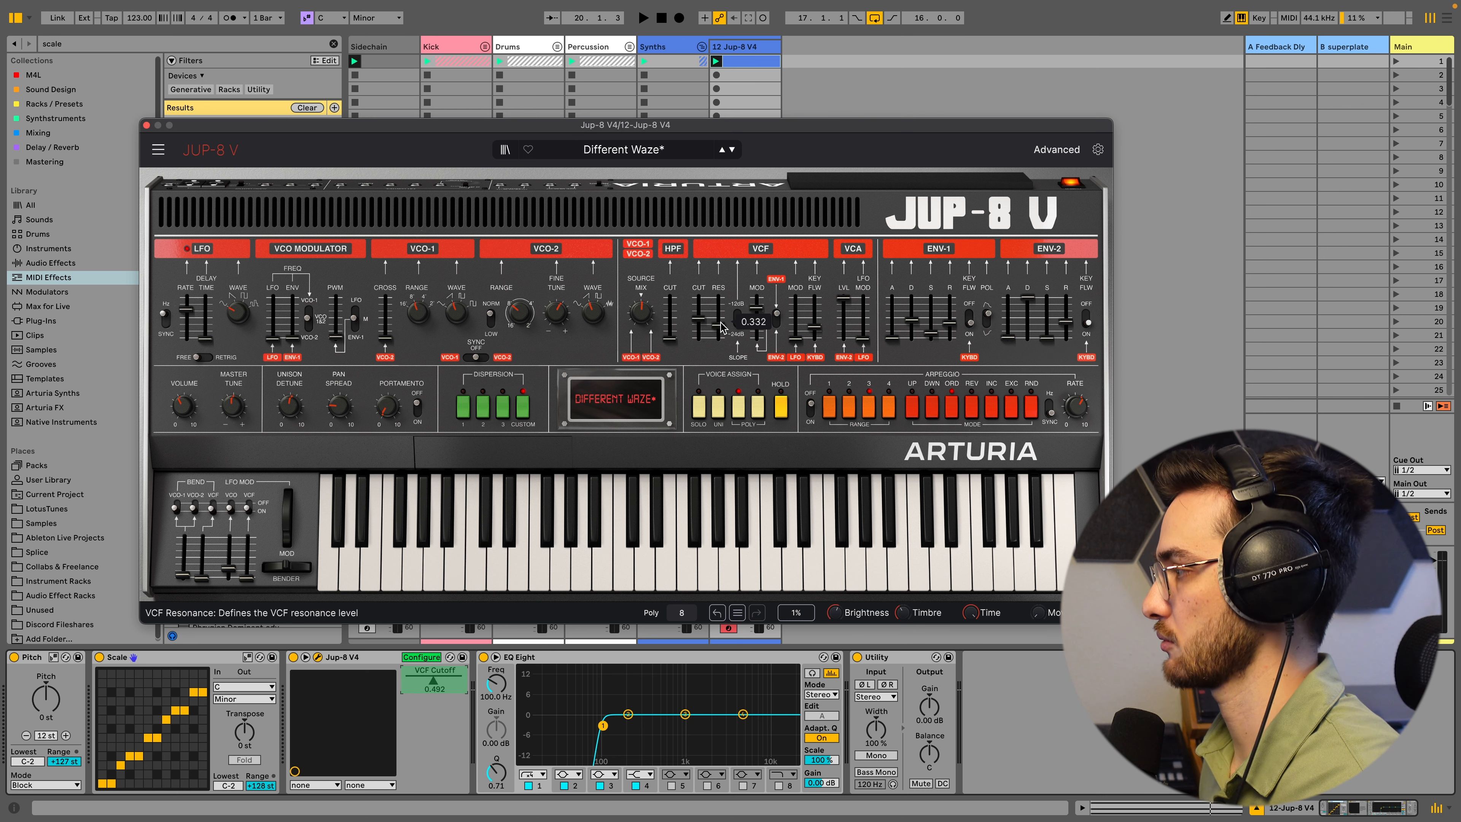
{"action": "left_click_drag", "start_coordinate": [720, 328], "coordinate": [721, 322]}
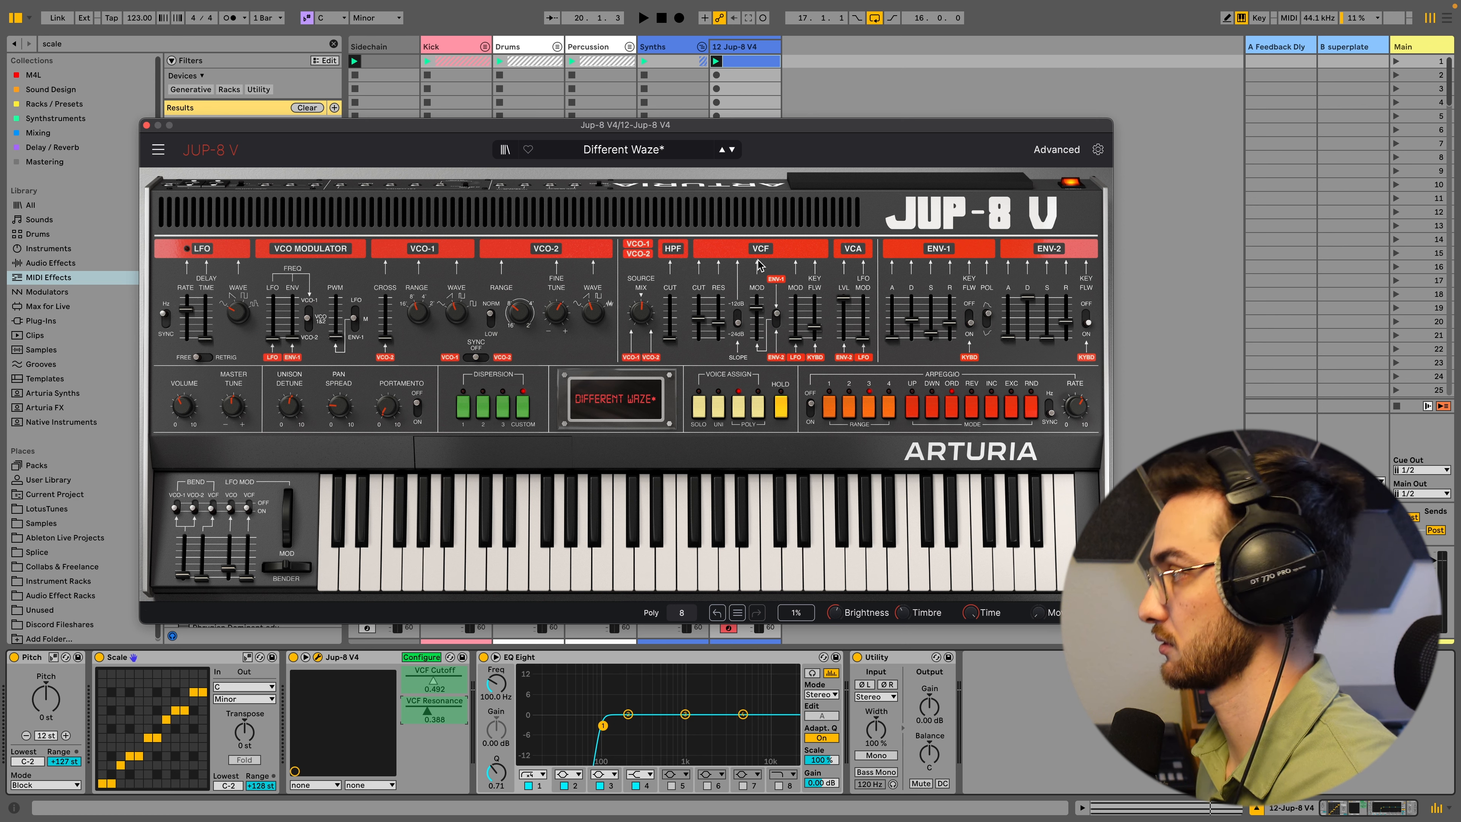
- Expose the attack, decay, sustain and release of Envelopes 1 and 2 as device parameters, and finish configuring
{"action": "left_click_drag", "start_coordinate": [911, 337], "coordinate": [911, 331]}
{"action": "left_click_drag", "start_coordinate": [1027, 299], "coordinate": [1046, 333]}
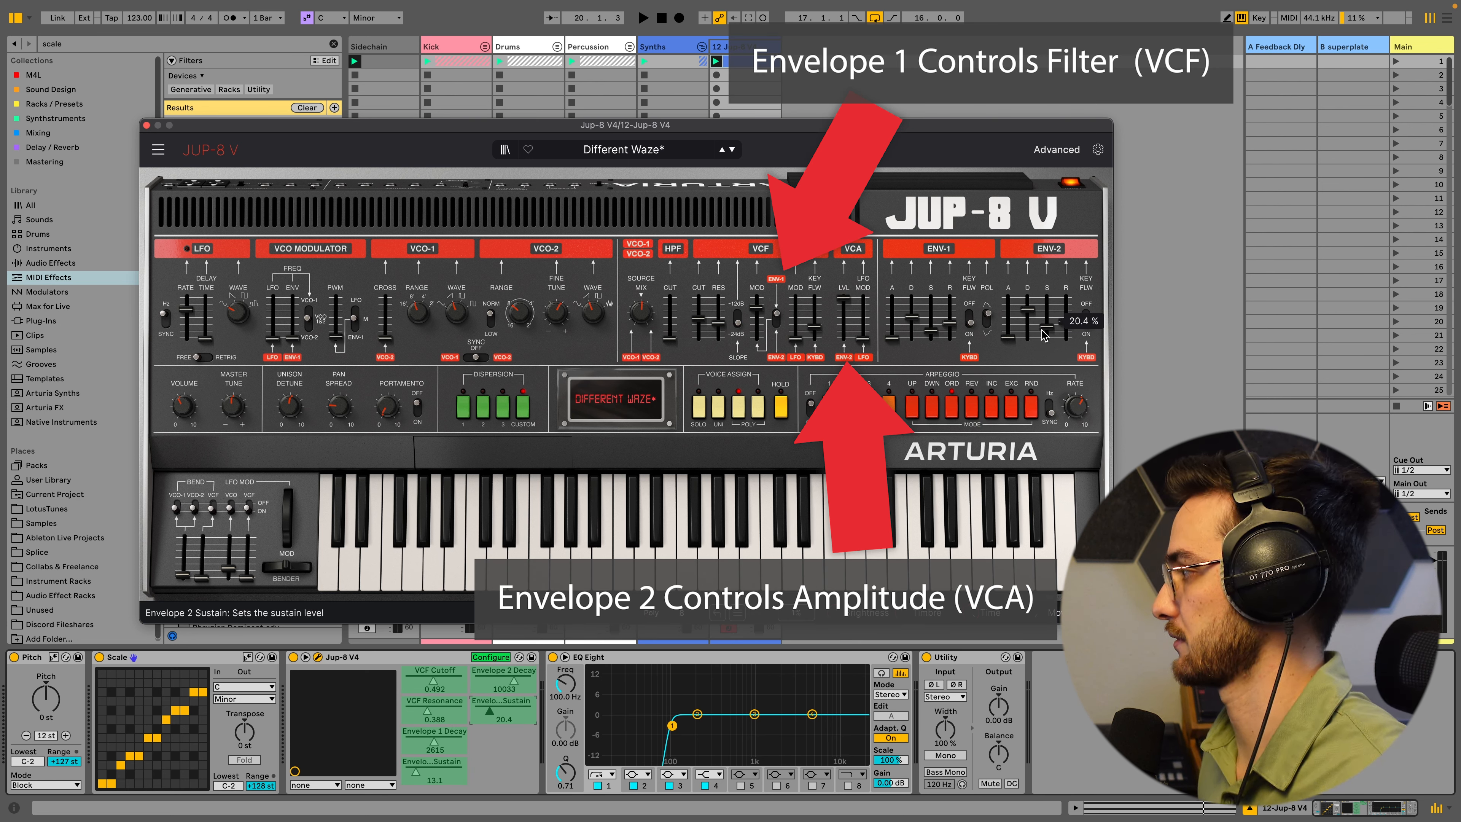
{"action": "mouse_move", "coordinate": [695, 298]}
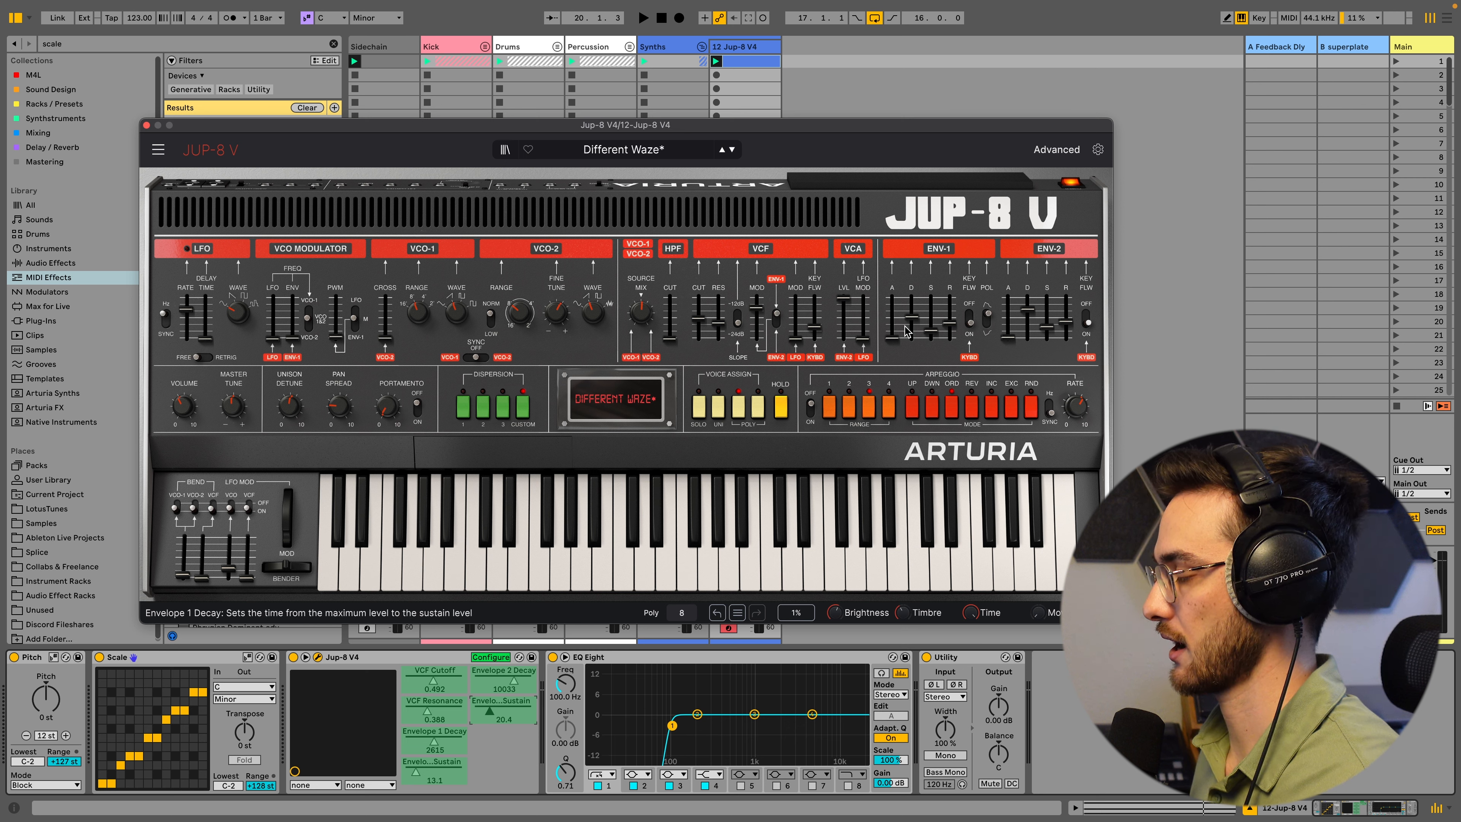
{"action": "mouse_move", "coordinate": [905, 330]}
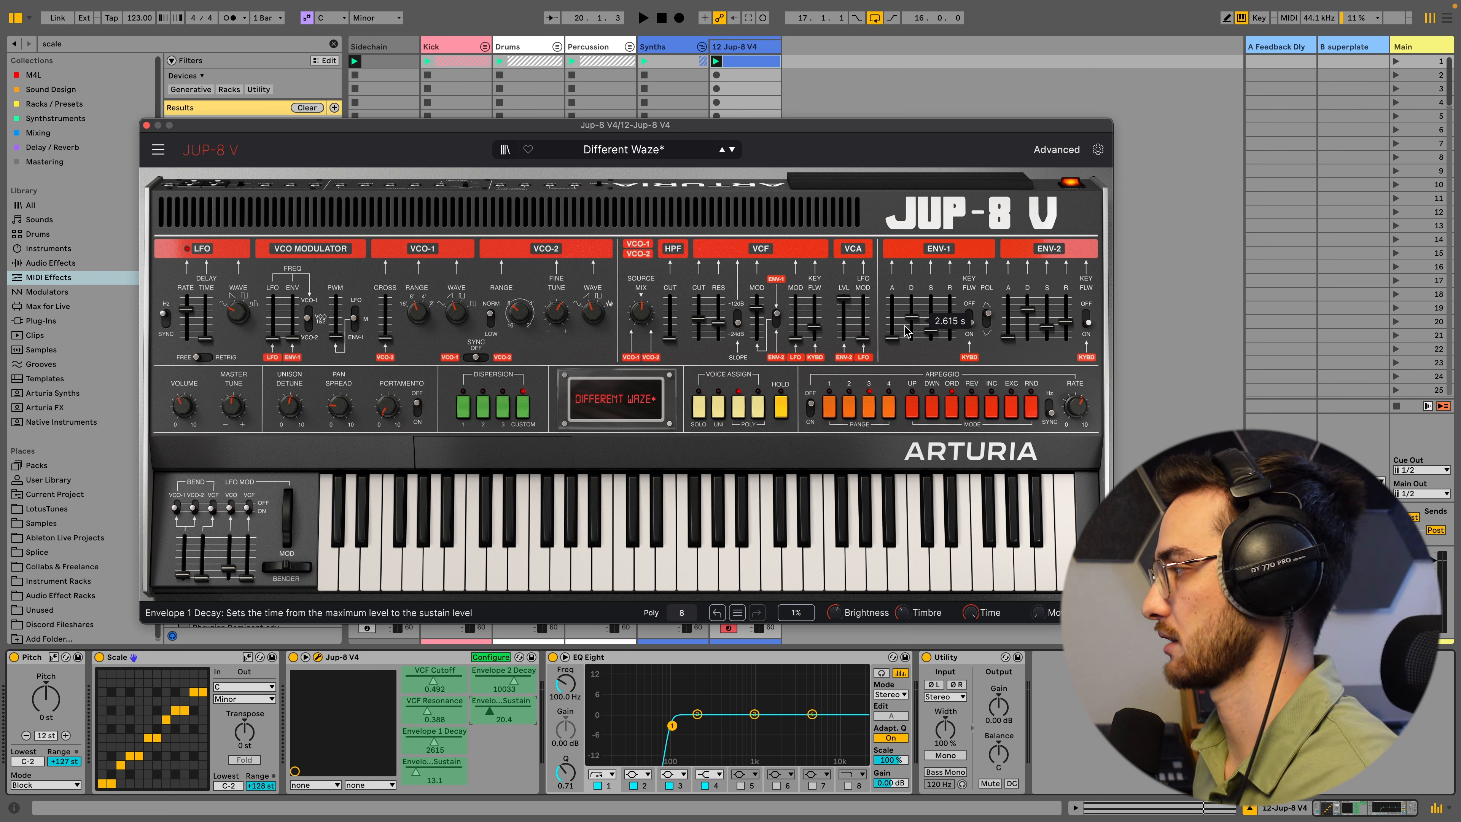
{"action": "left_click", "coordinate": [892, 338]}
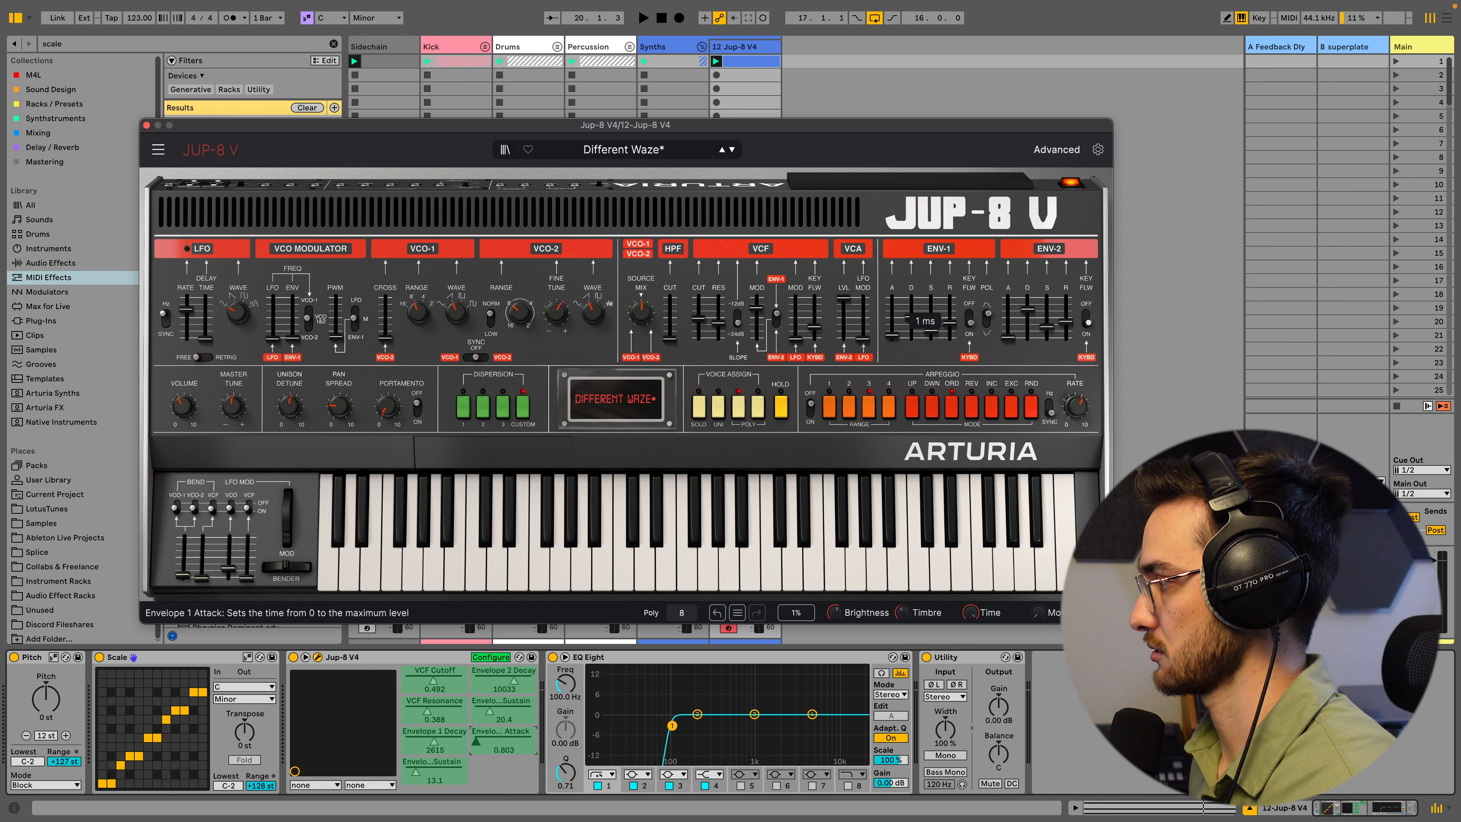
{"action": "left_click", "coordinate": [949, 322]}
{"action": "left_click", "coordinate": [1007, 336]}
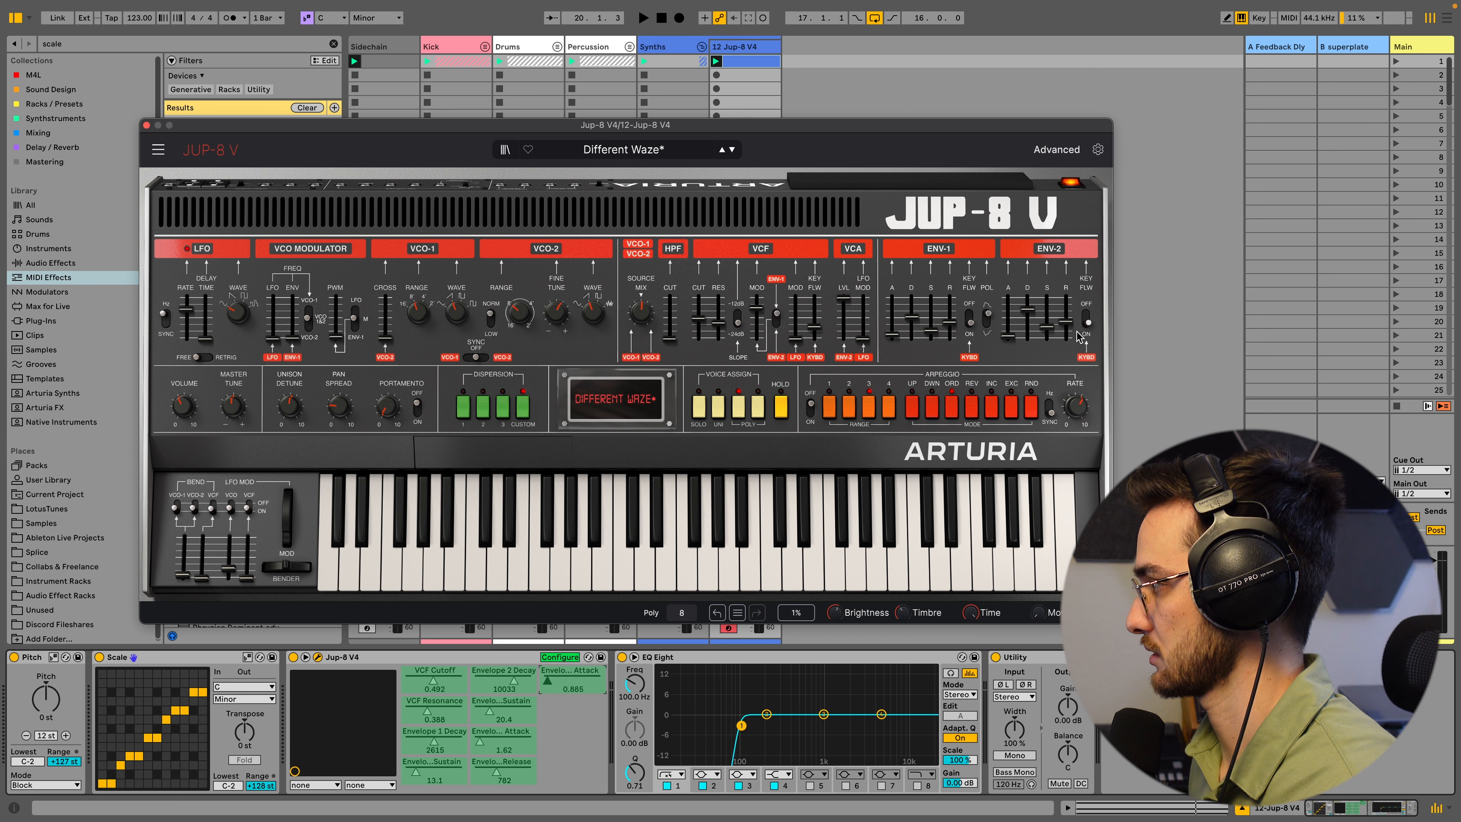
{"action": "left_click", "coordinate": [1066, 322]}
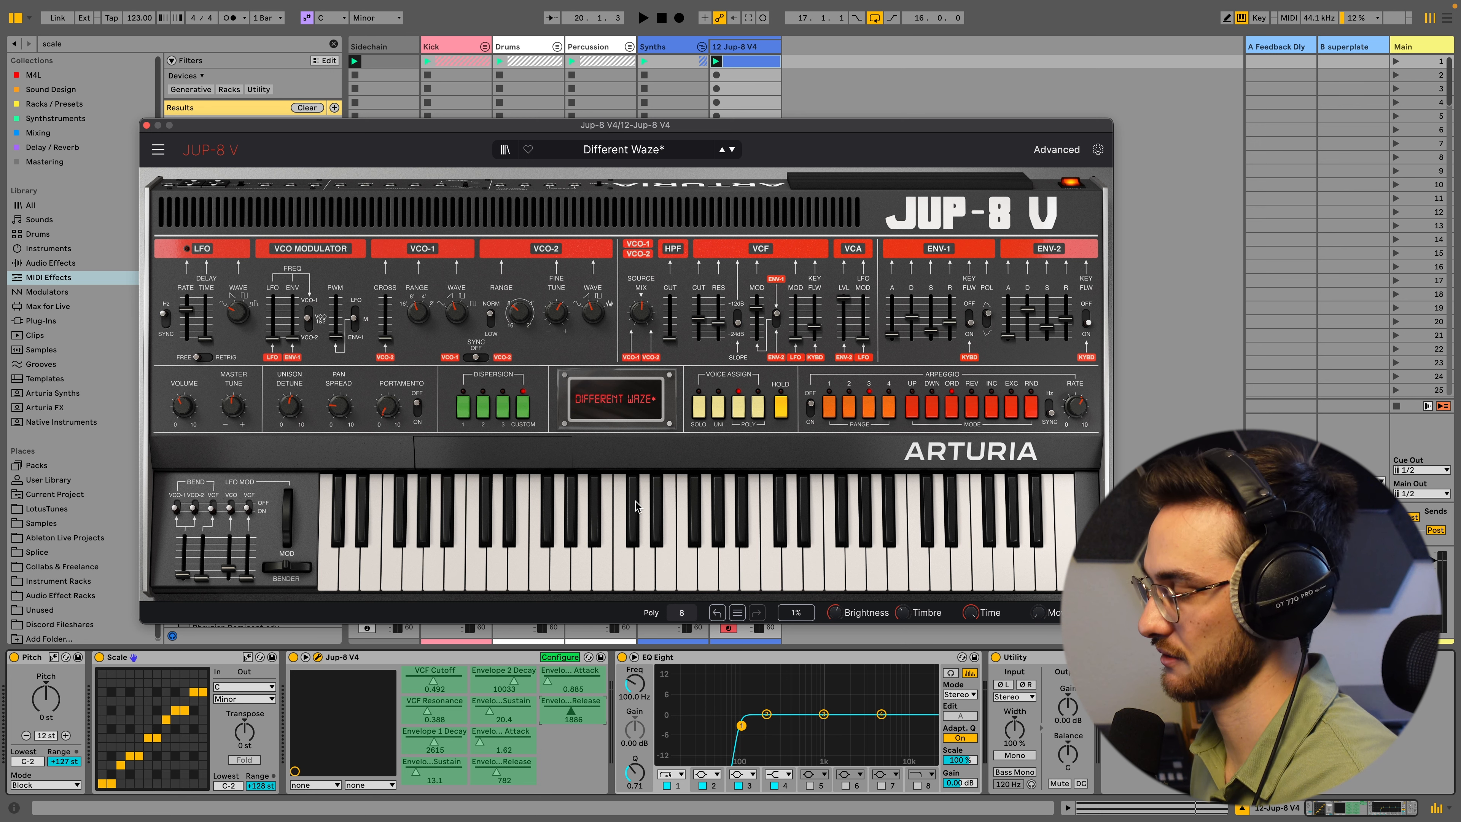
{"action": "left_click", "coordinate": [565, 661]}
{"action": "left_click", "coordinate": [565, 660]}
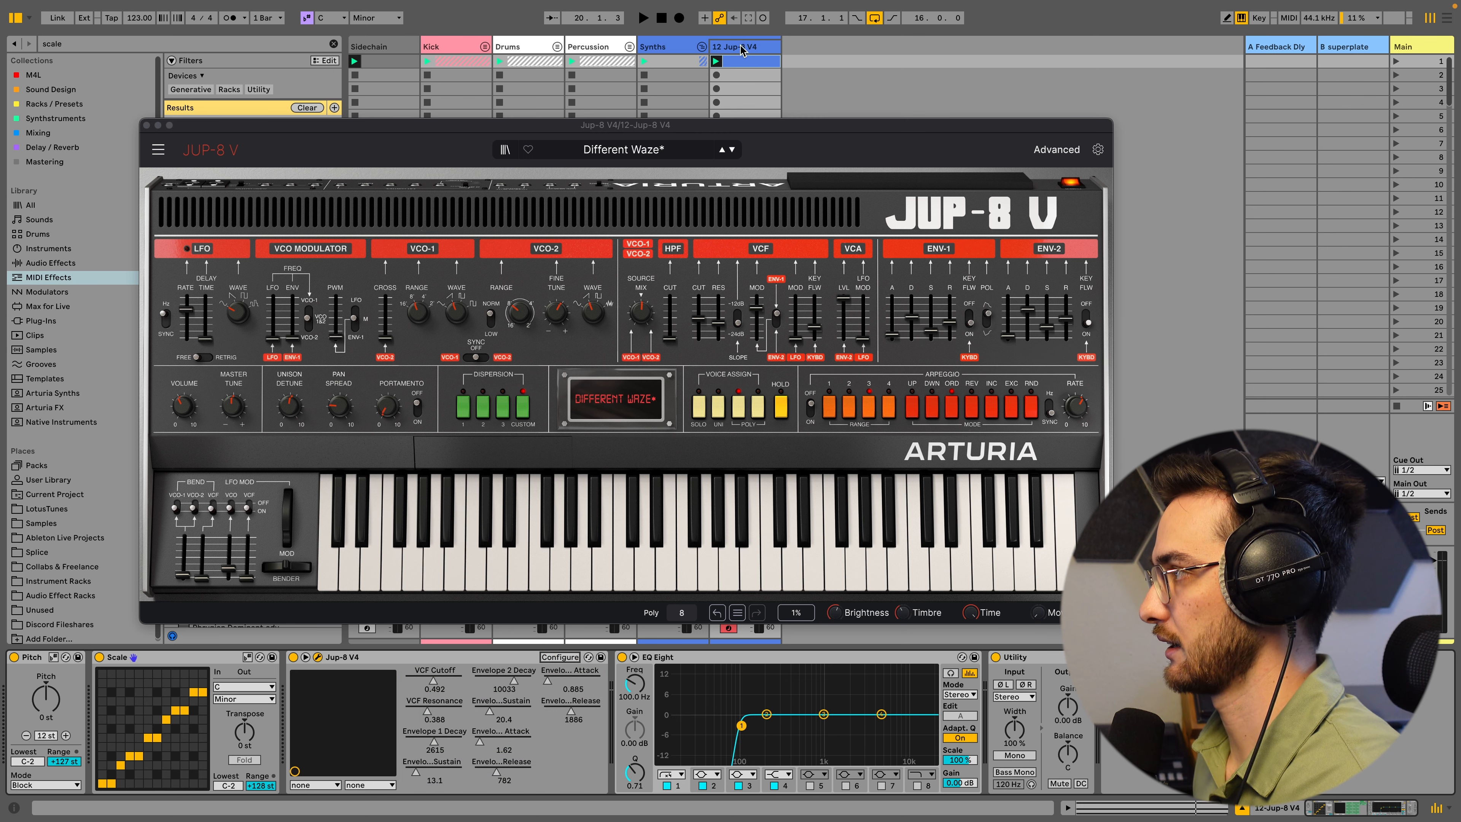
- With playback running, lower VCF Cutoff to about 0.192 and raise VCF Resonance to about 0.772
{"action": "key", "text": "space"}
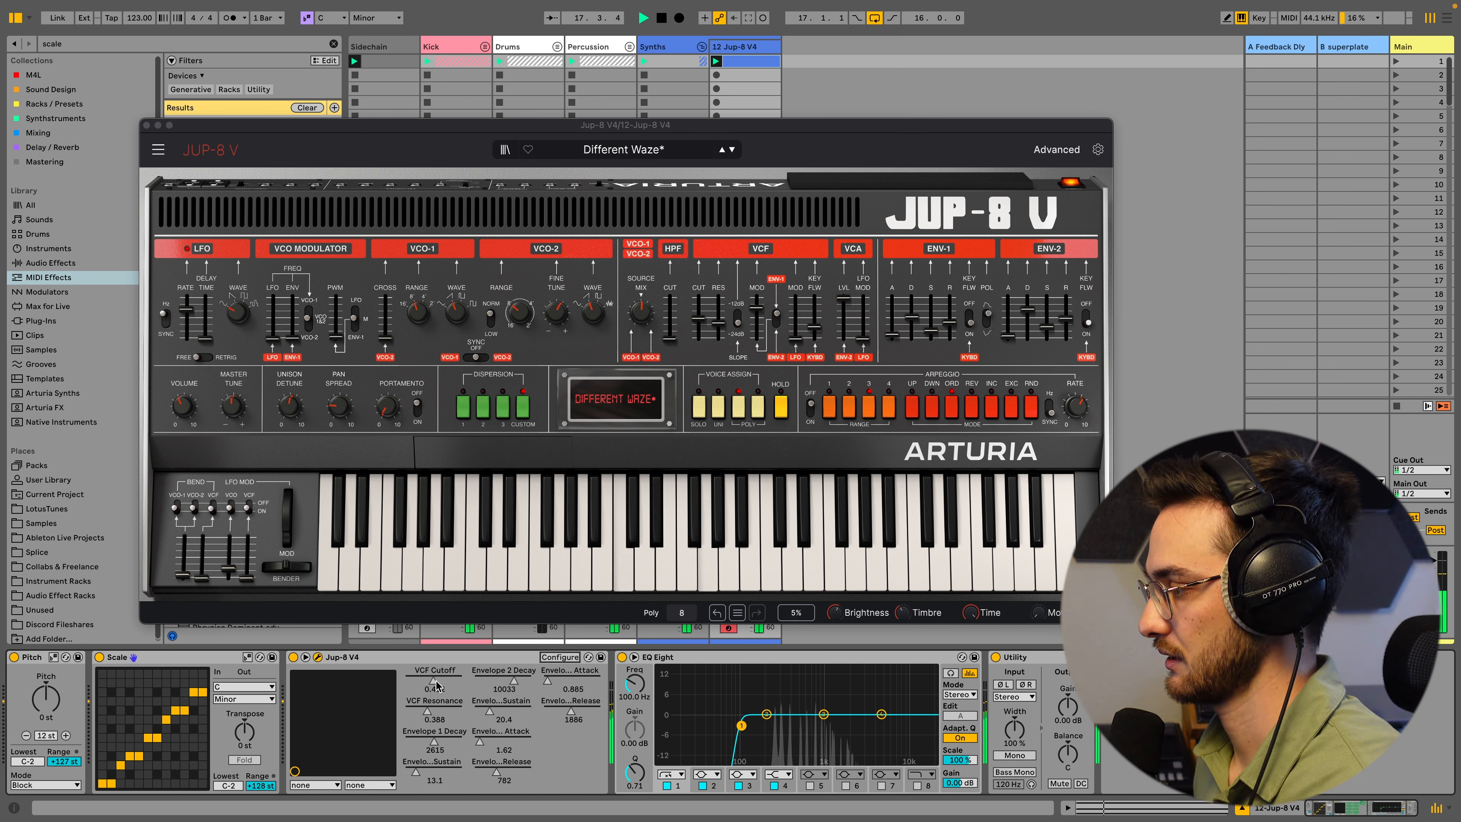
{"action": "left_click_drag", "start_coordinate": [437, 686], "coordinate": [437, 674]}
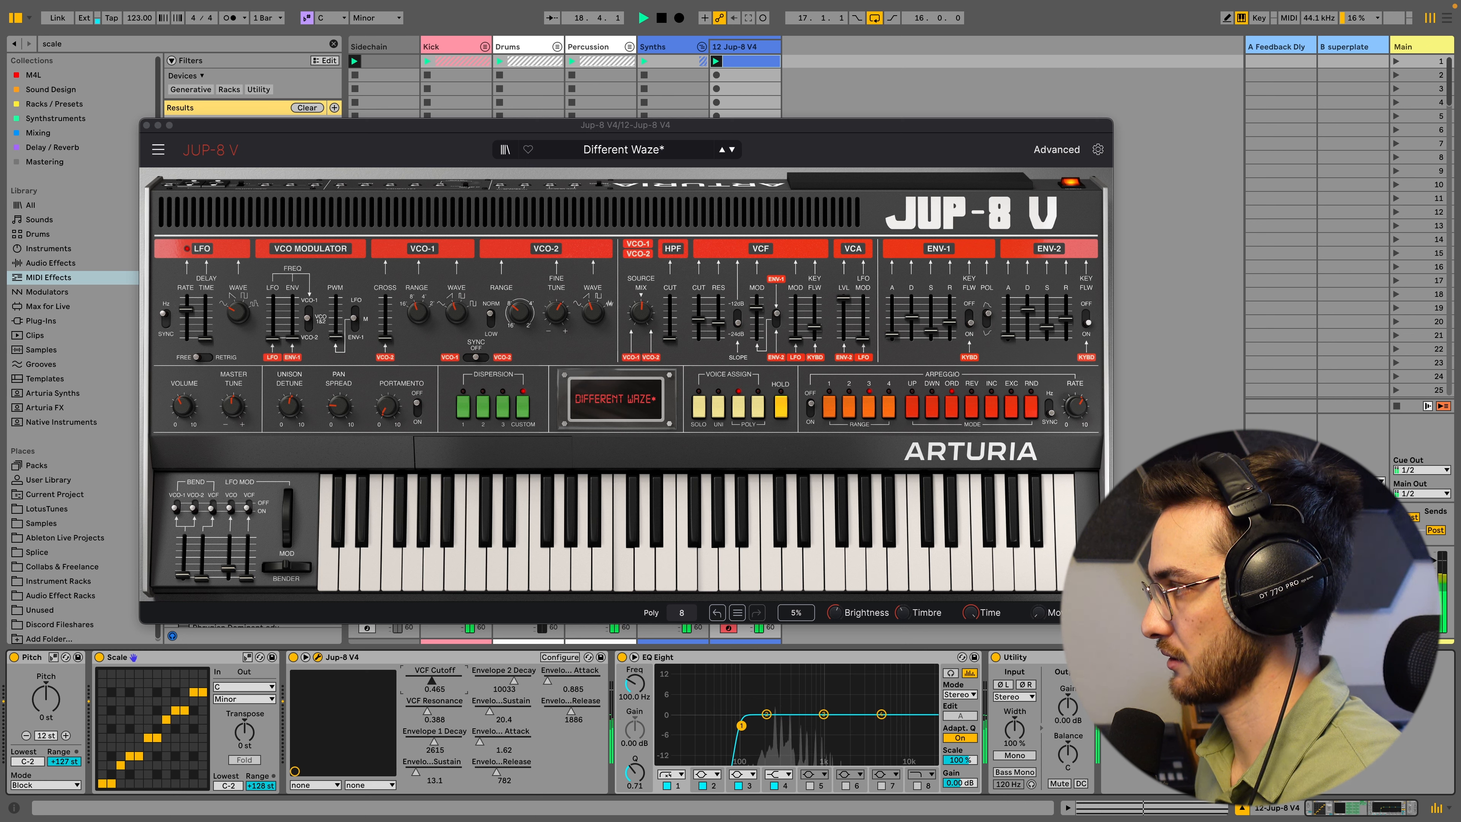
{"action": "left_click_drag", "start_coordinate": [698, 320], "coordinate": [698, 325]}
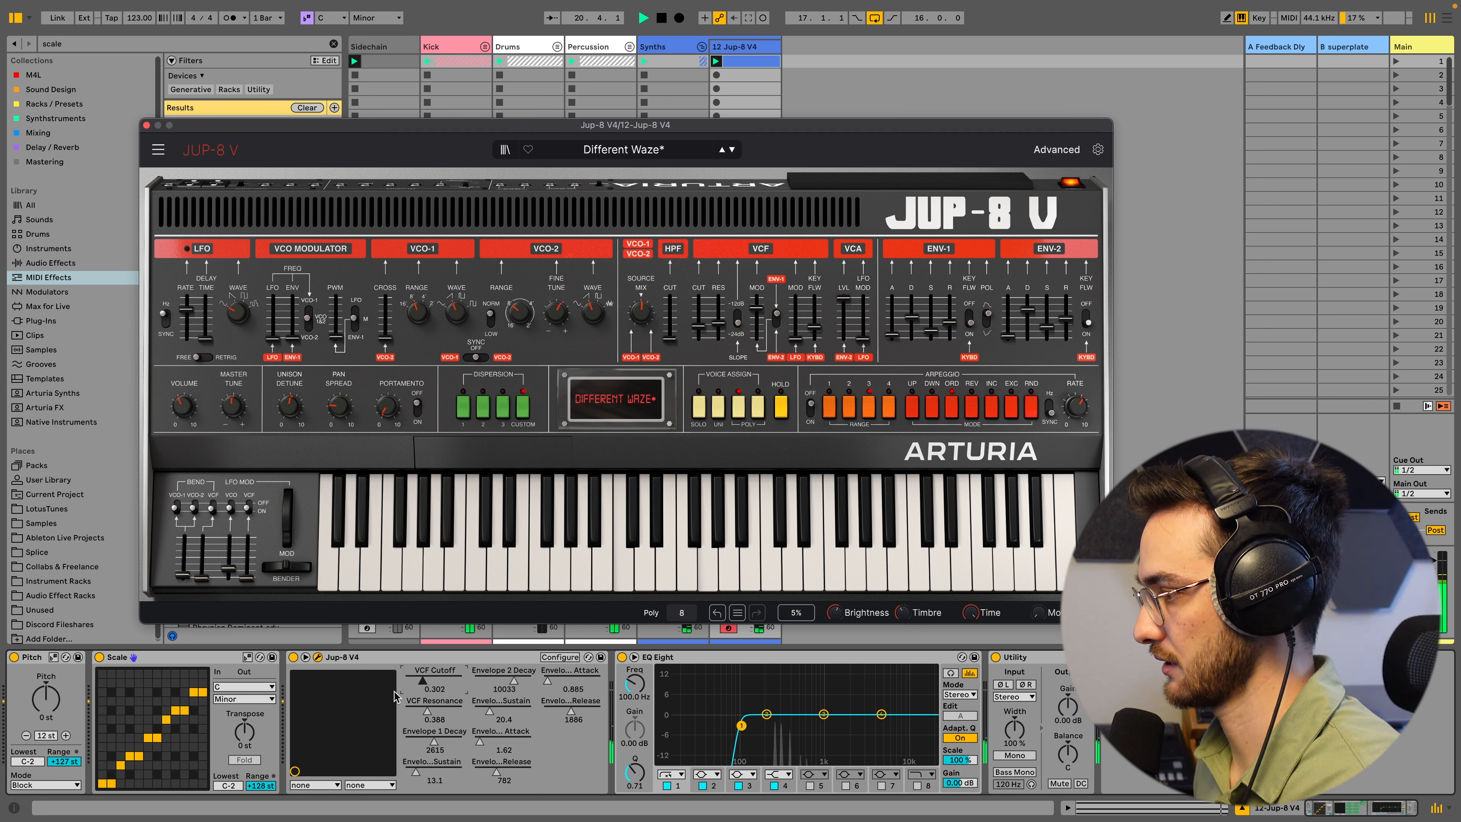
{"action": "left_click_drag", "start_coordinate": [425, 682], "coordinate": [473, 694]}
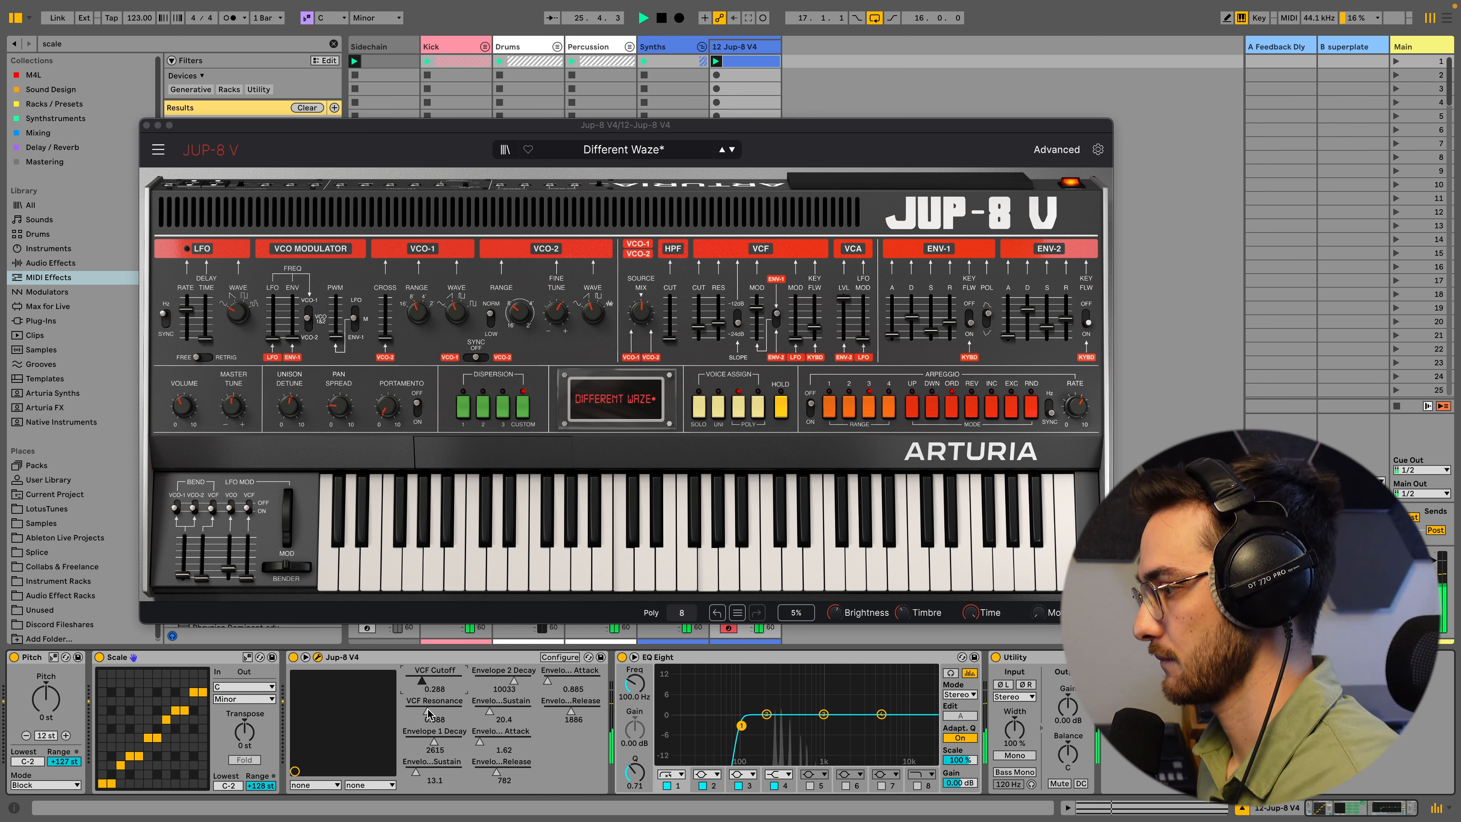
{"action": "left_click_drag", "start_coordinate": [428, 712], "coordinate": [428, 690]}
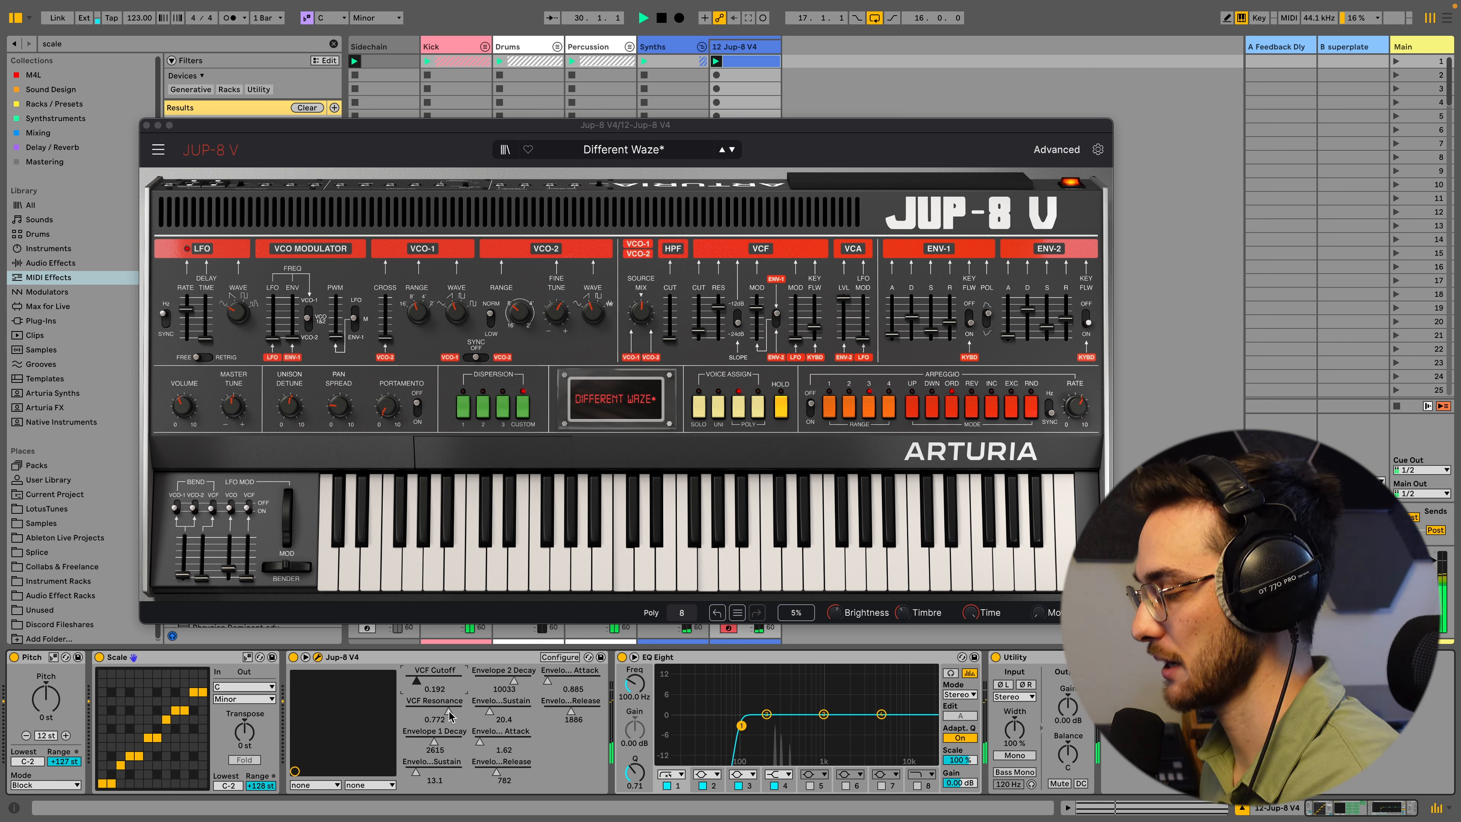
- Set Envelope 1's attack to about 187, decay 10268, sustain 56.0 and release 3582, and lower VCF Resonance to about 0.648
{"action": "left_click_drag", "start_coordinate": [434, 719], "coordinate": [494, 727]}
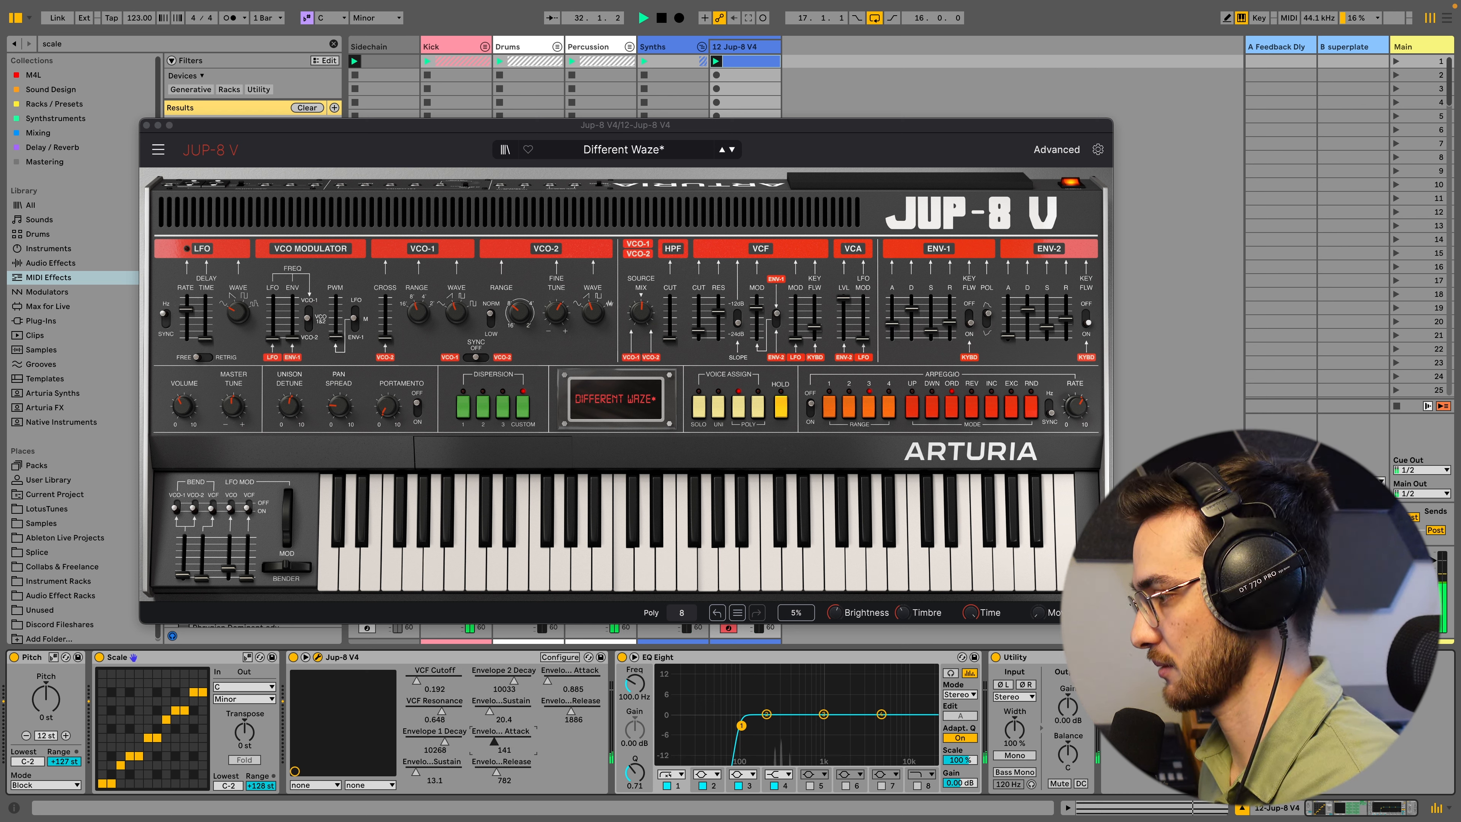
{"action": "left_click_drag", "start_coordinate": [418, 776], "coordinate": [497, 758]}
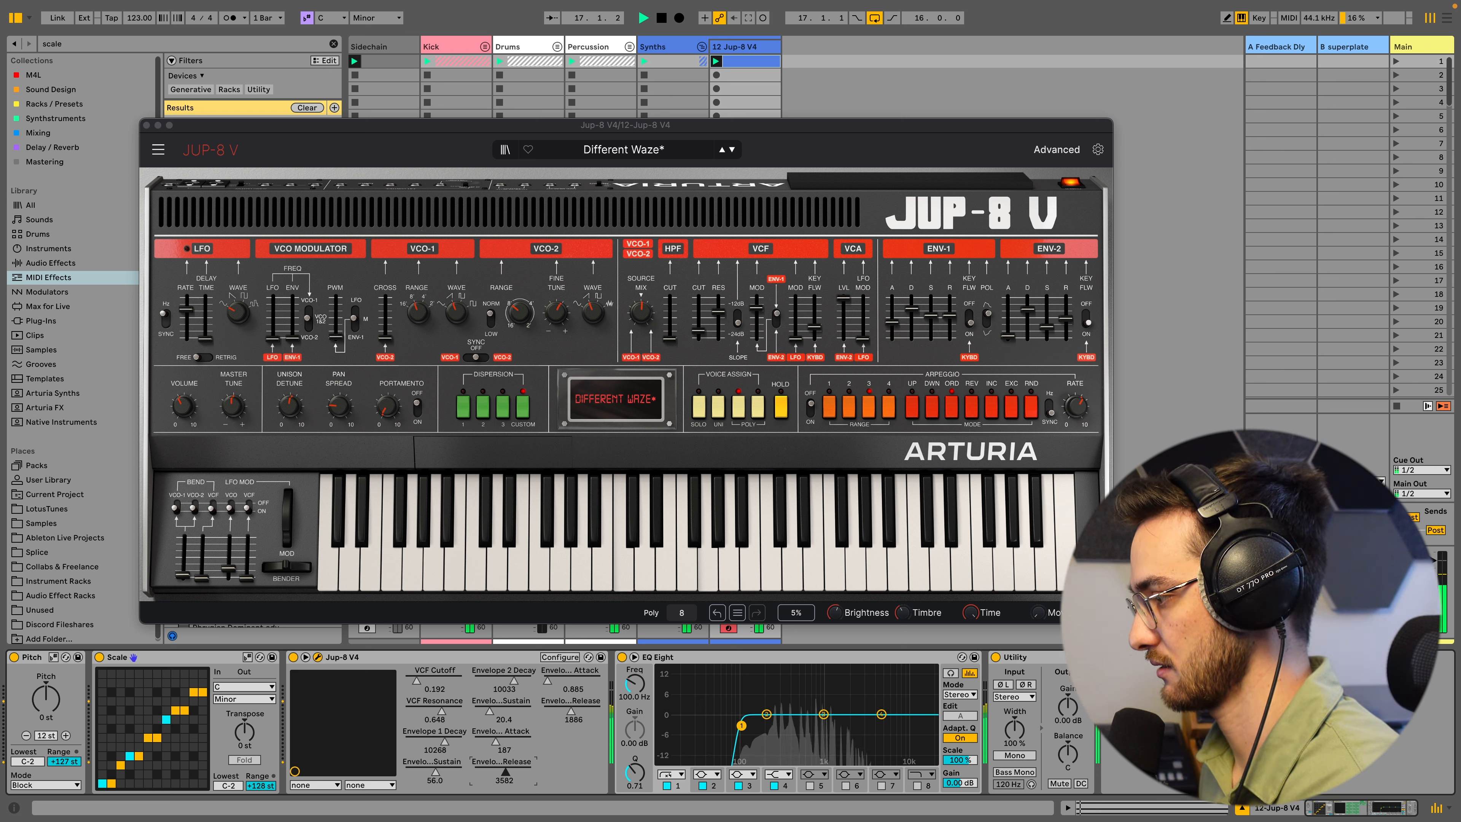
- Set Envelope 2's attack to about 4.35, decay 3539, sustain 27.7 and release 3017, VCF Cutoff 0.151, Resonance 0.726 and Envelope 1's decay 6612
{"action": "left_click_drag", "start_coordinate": [572, 719], "coordinate": [522, 711]}
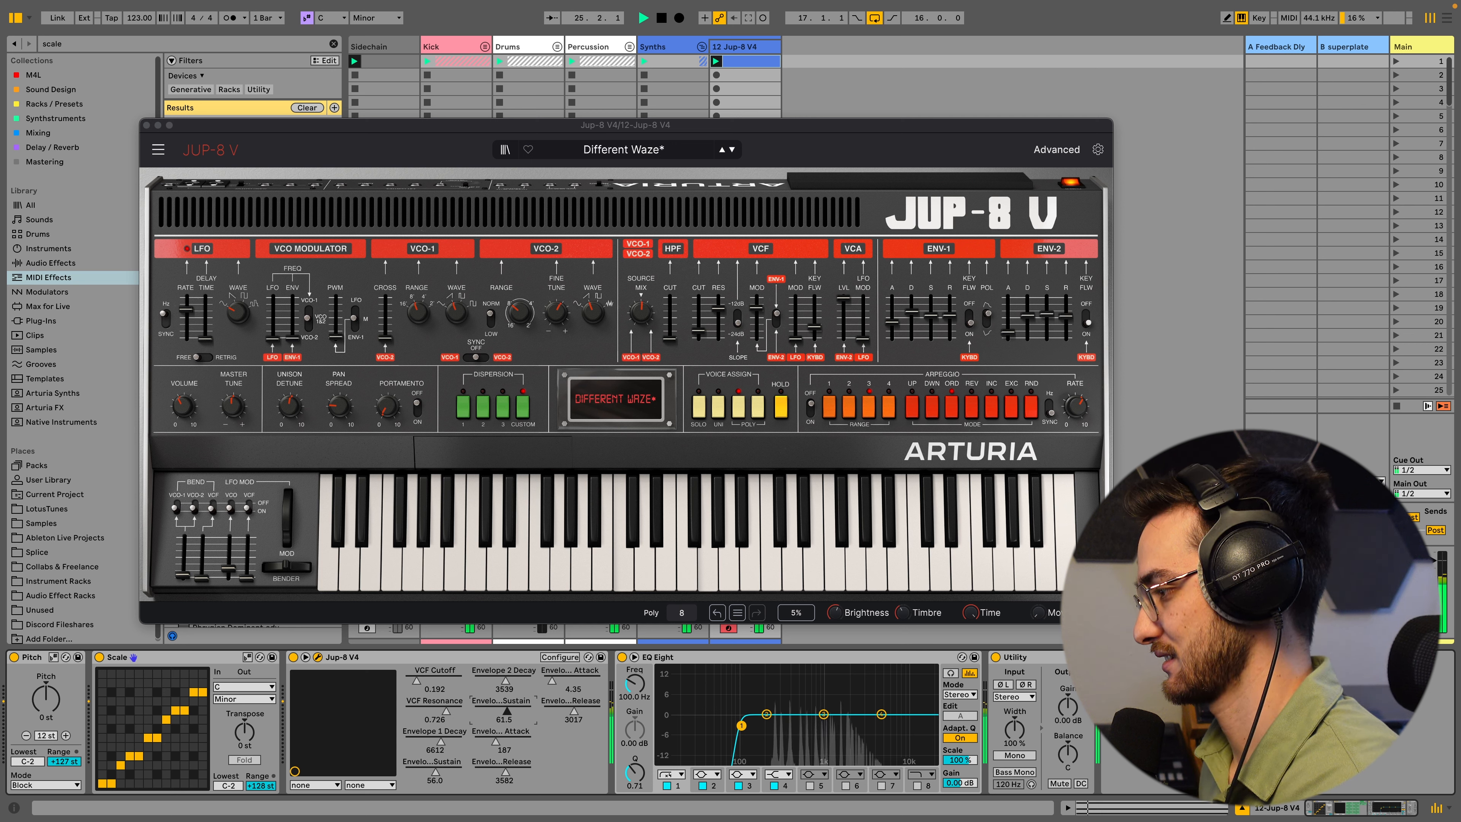
{"action": "left_click_drag", "start_coordinate": [435, 688], "coordinate": [504, 726]}
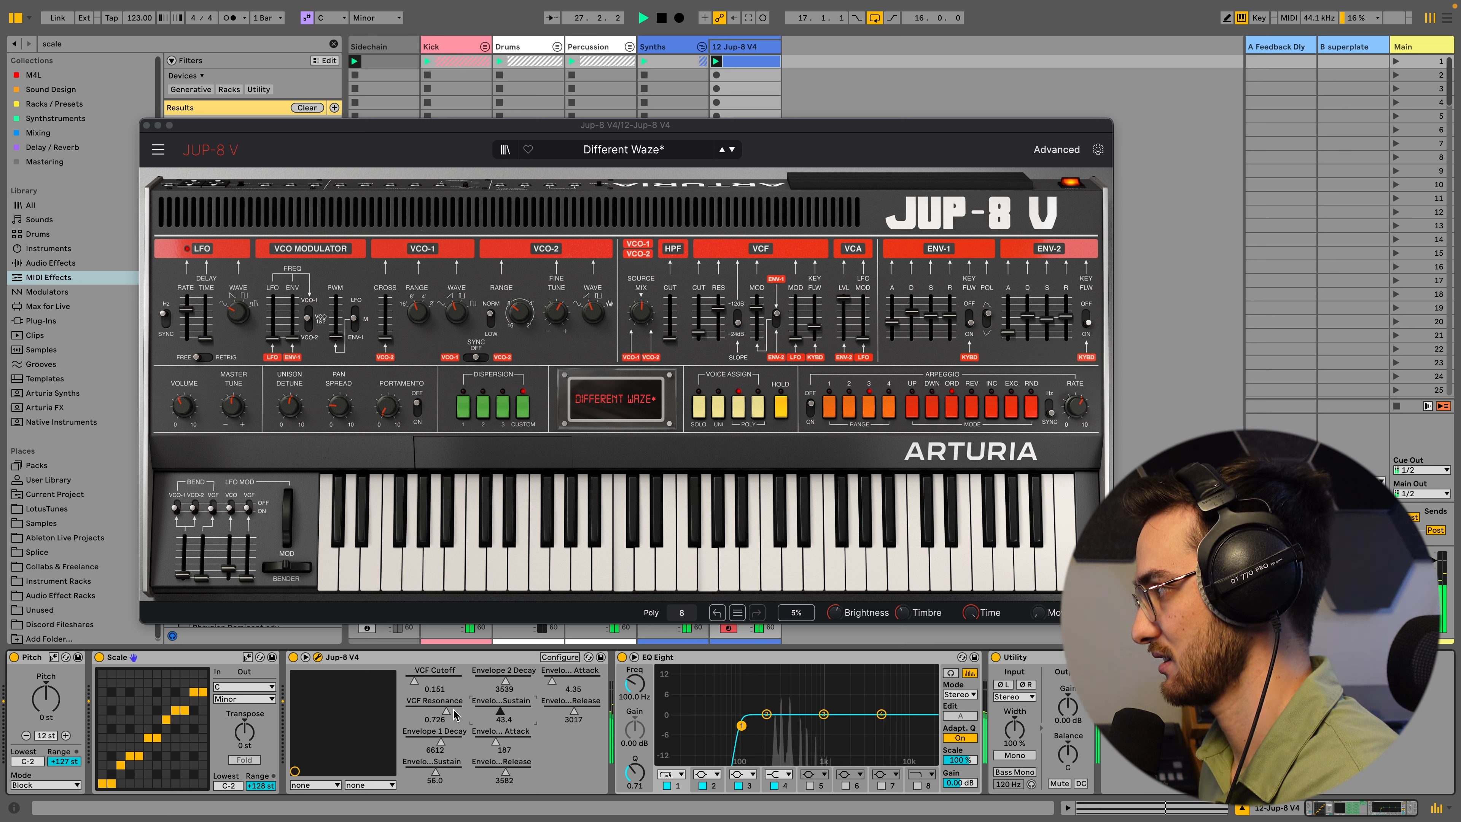
{"action": "mouse_move", "coordinate": [503, 726]}
{"action": "left_mouse_down"}
{"action": "mouse_move", "coordinate": [504, 689]}
{"action": "mouse_move", "coordinate": [504, 706]}
{"action": "left_mouse_up"}
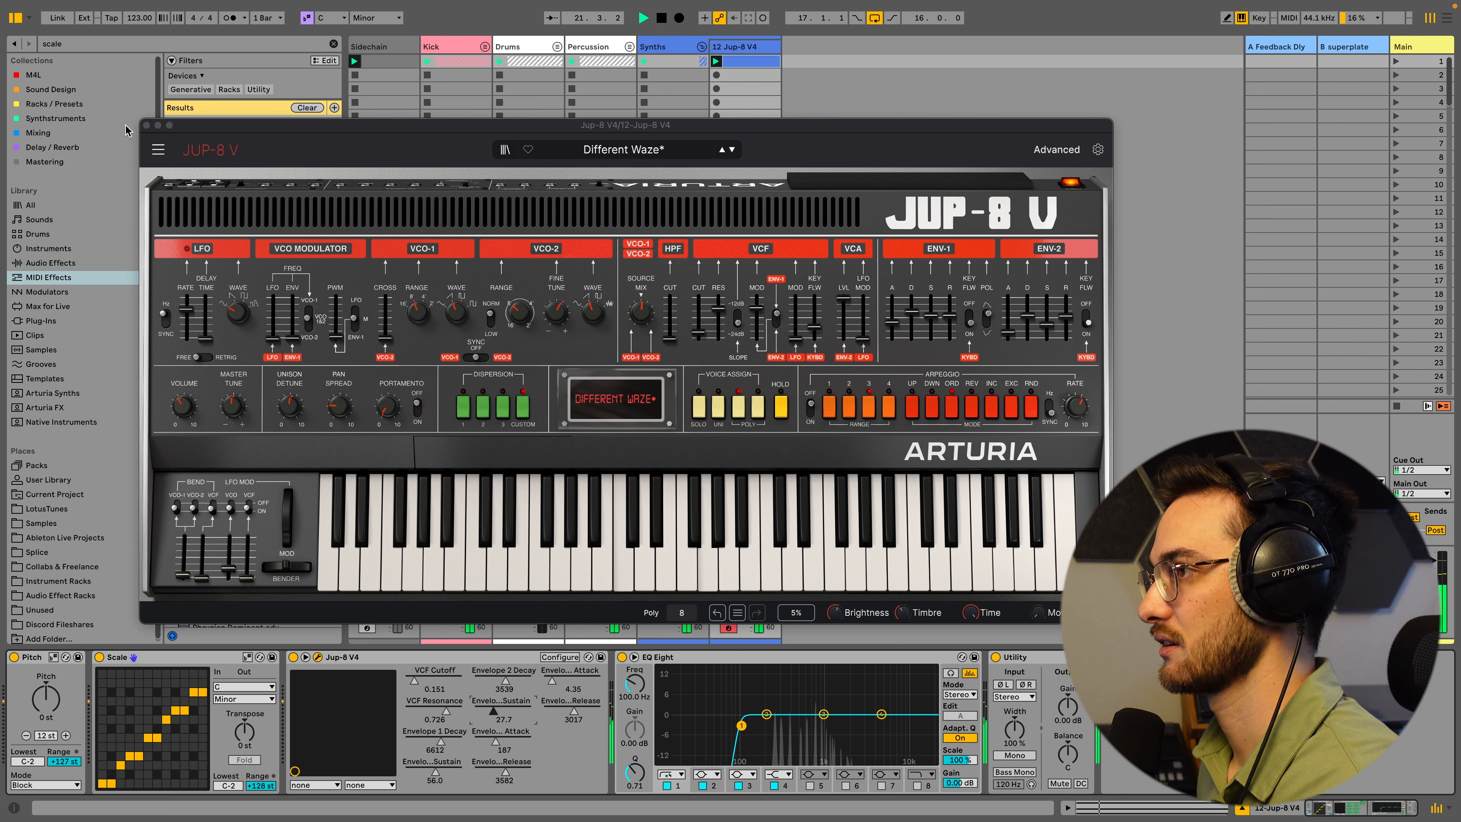
{"action": "left_click", "coordinate": [147, 126]}
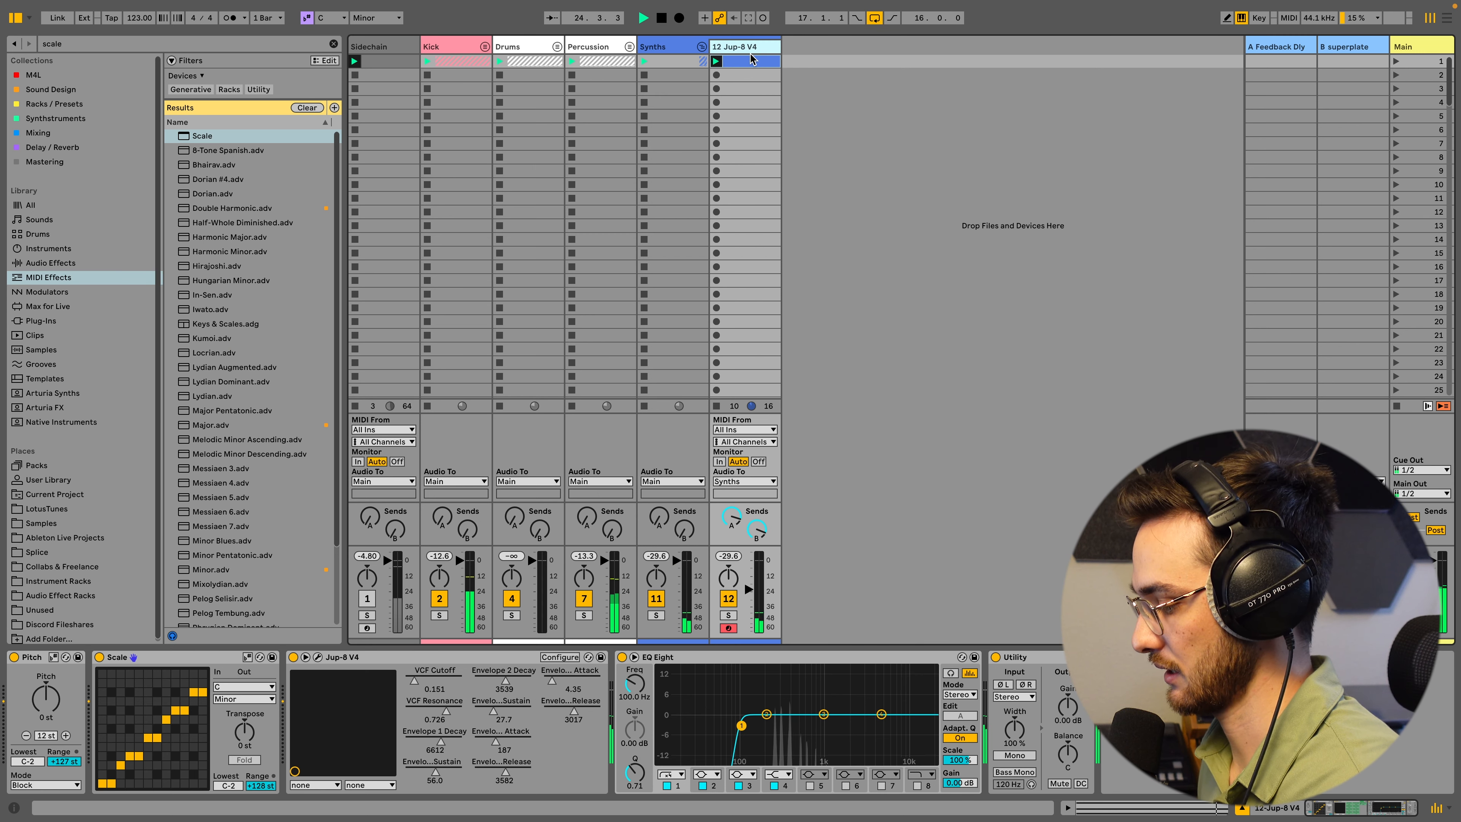
- Duplicate the Jup-8 V4 track without its chord clip and arm the copy for recording
{"action": "key", "text": "super+d"}
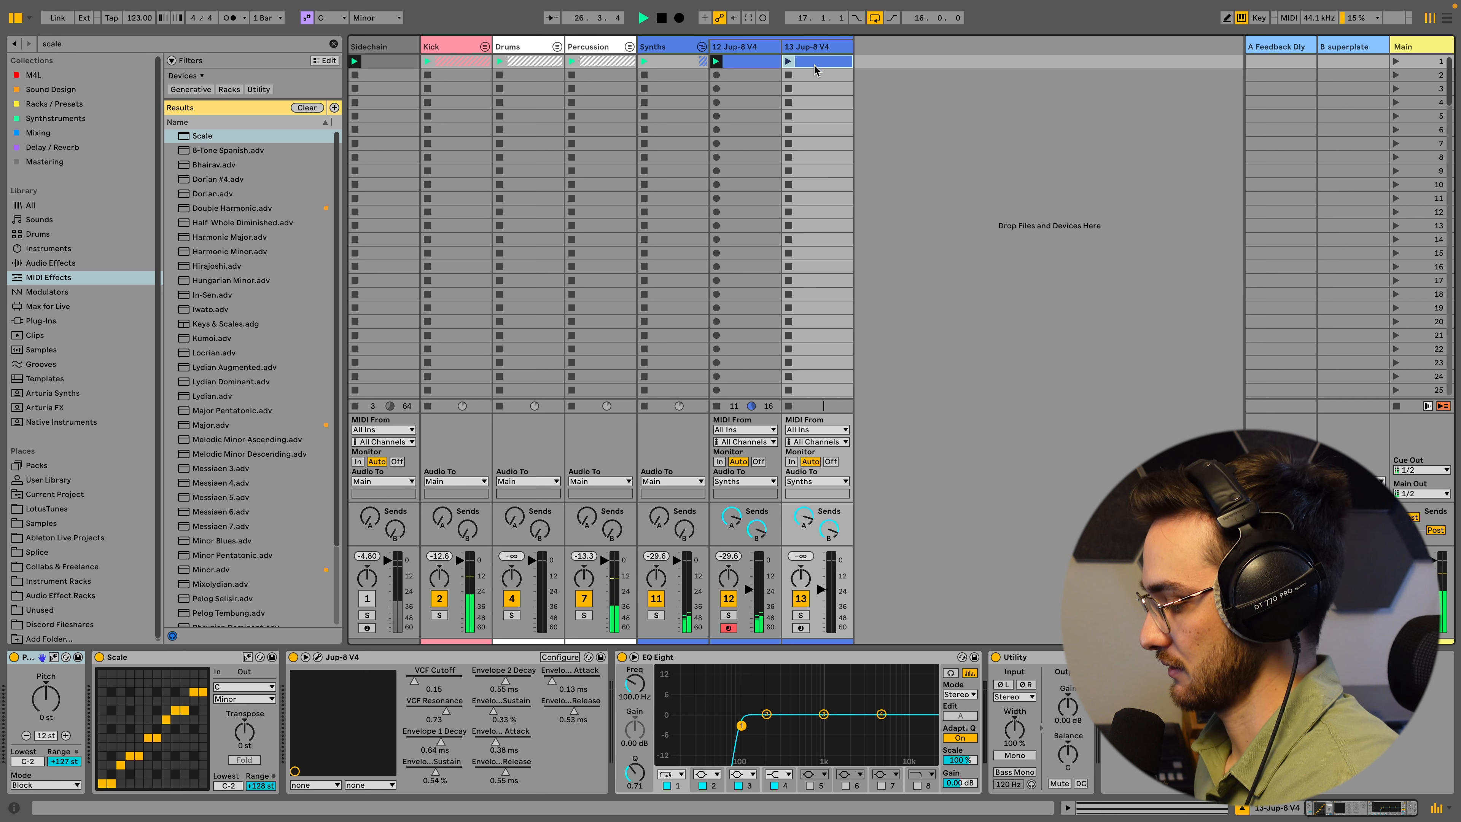
{"action": "key", "text": "Delete"}
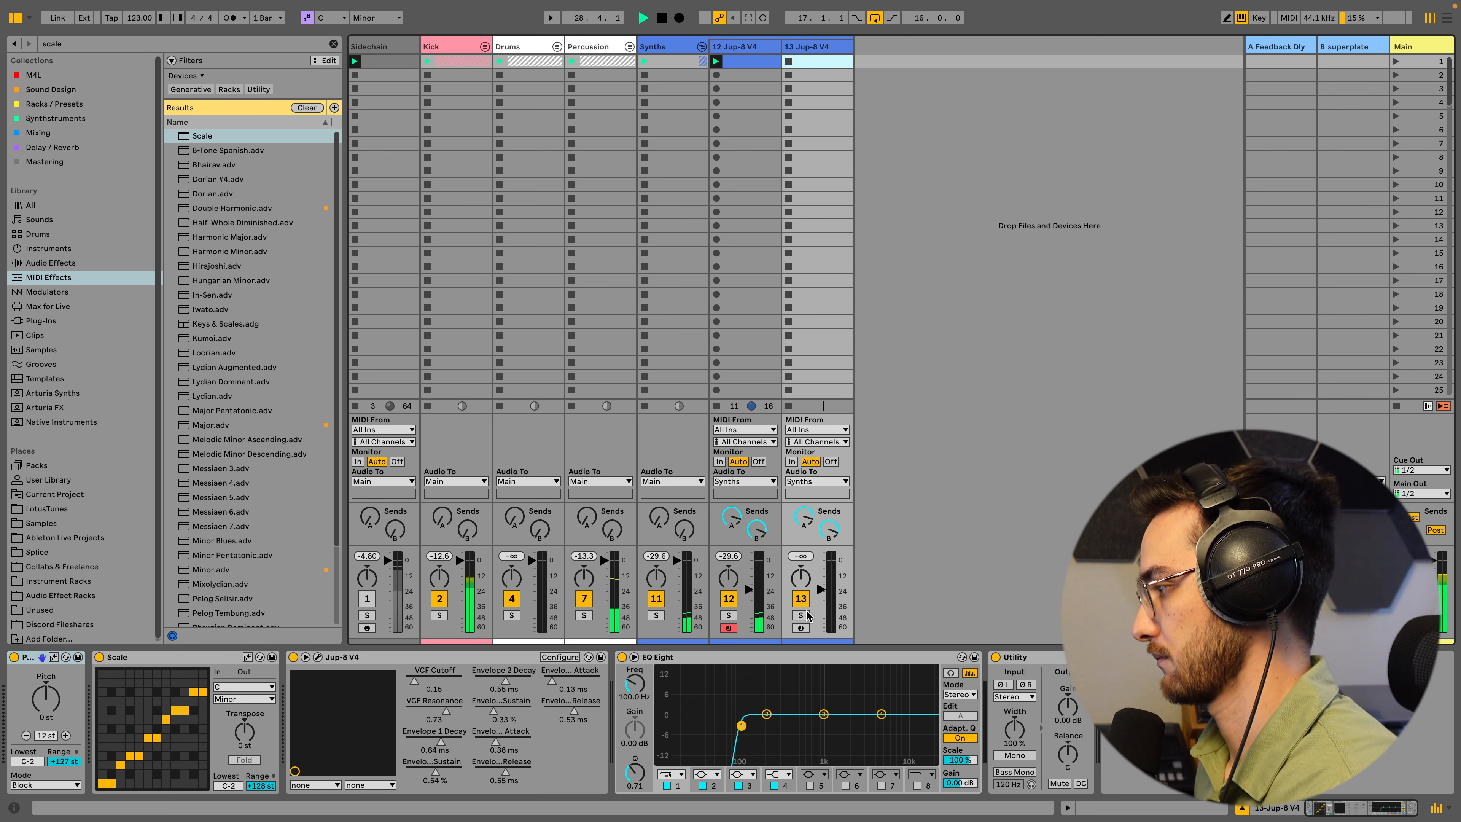
{"action": "left_click", "coordinate": [801, 627]}
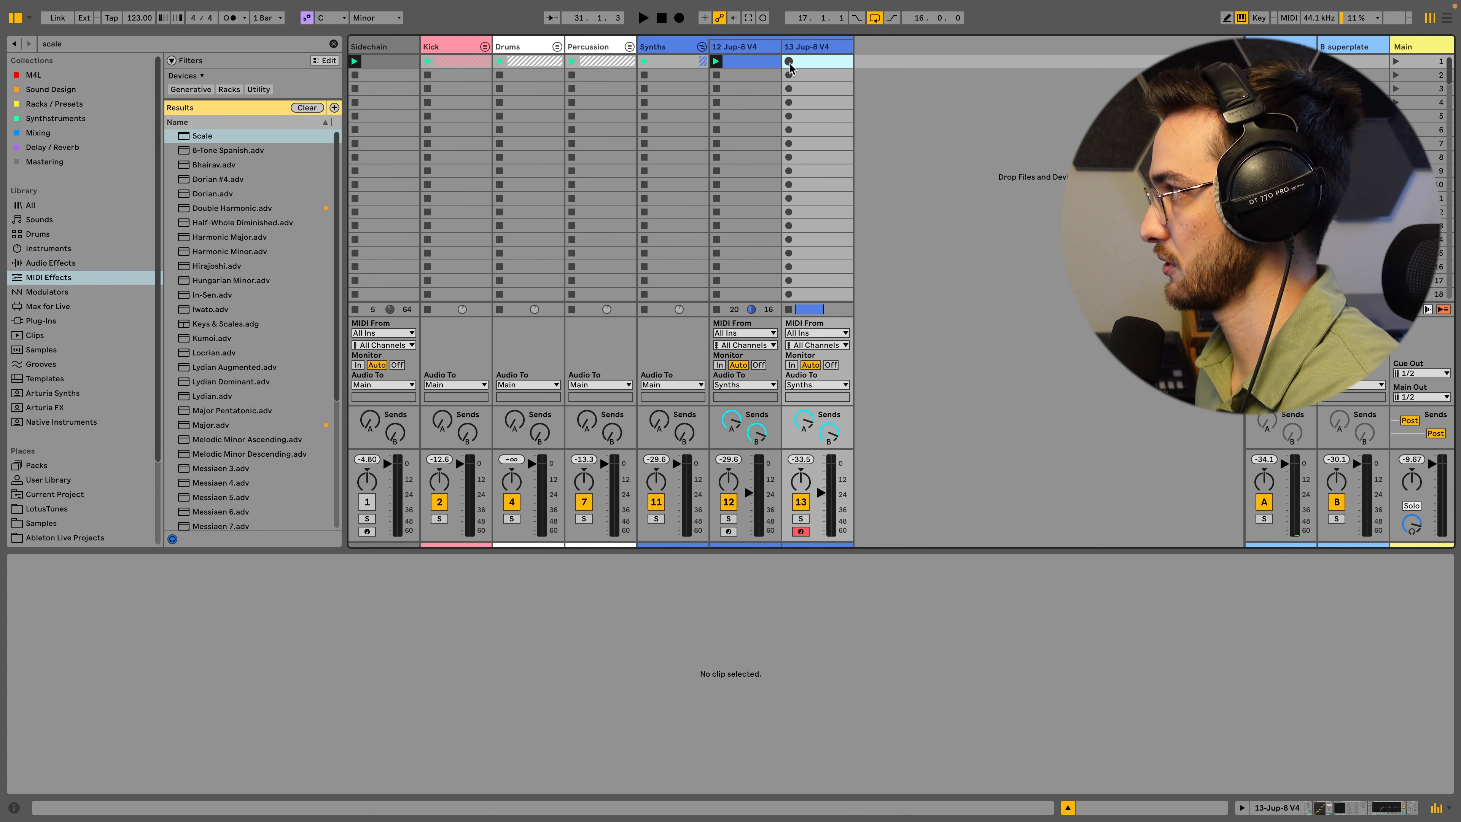
- Record a clip of repeated short C4 notes in the duplicated track's first slot and quantize all its notes to the grid
{"action": "left_click", "coordinate": [789, 62]}
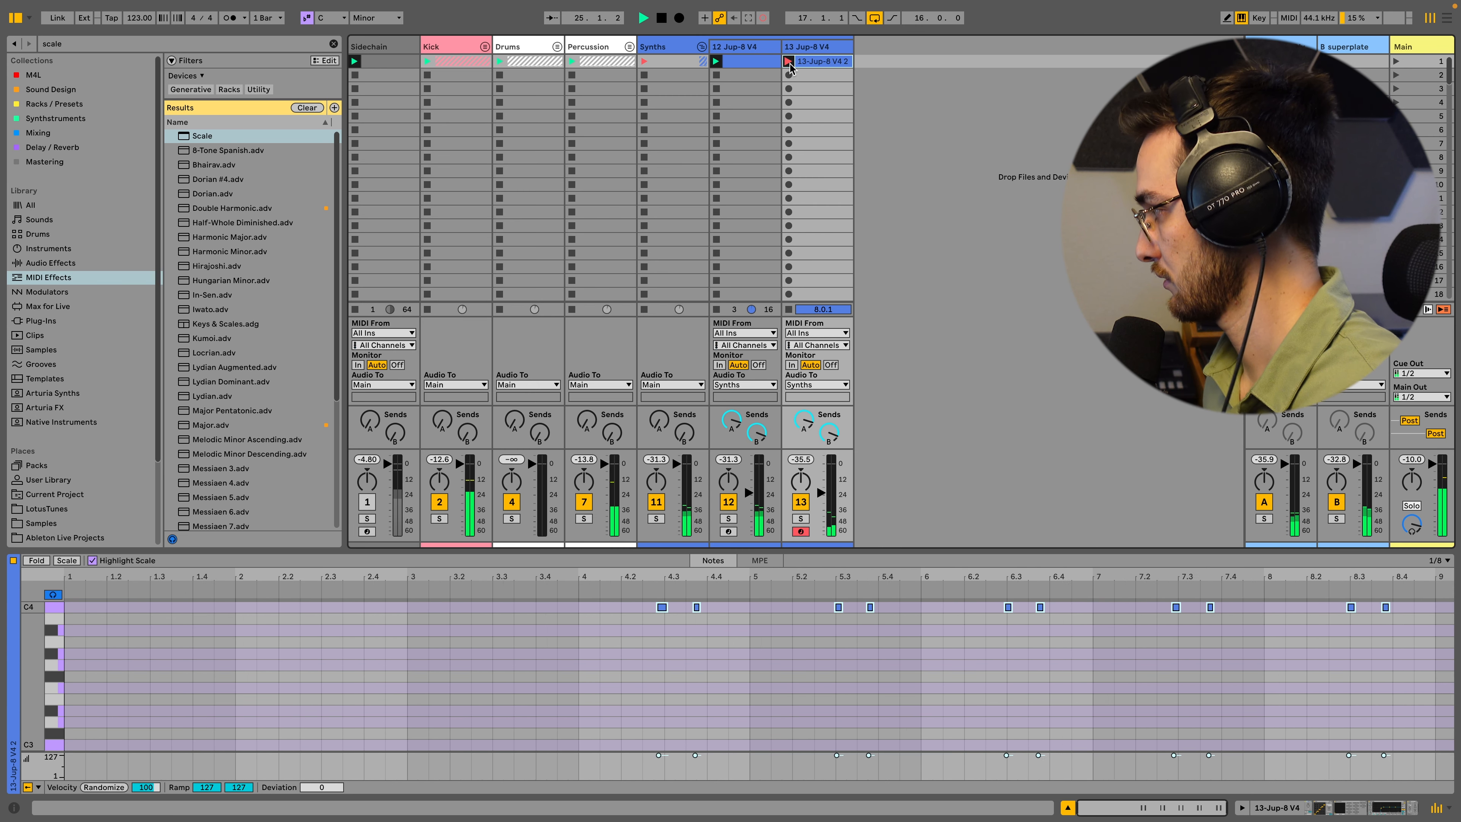
{"action": "left_click", "coordinate": [789, 62]}
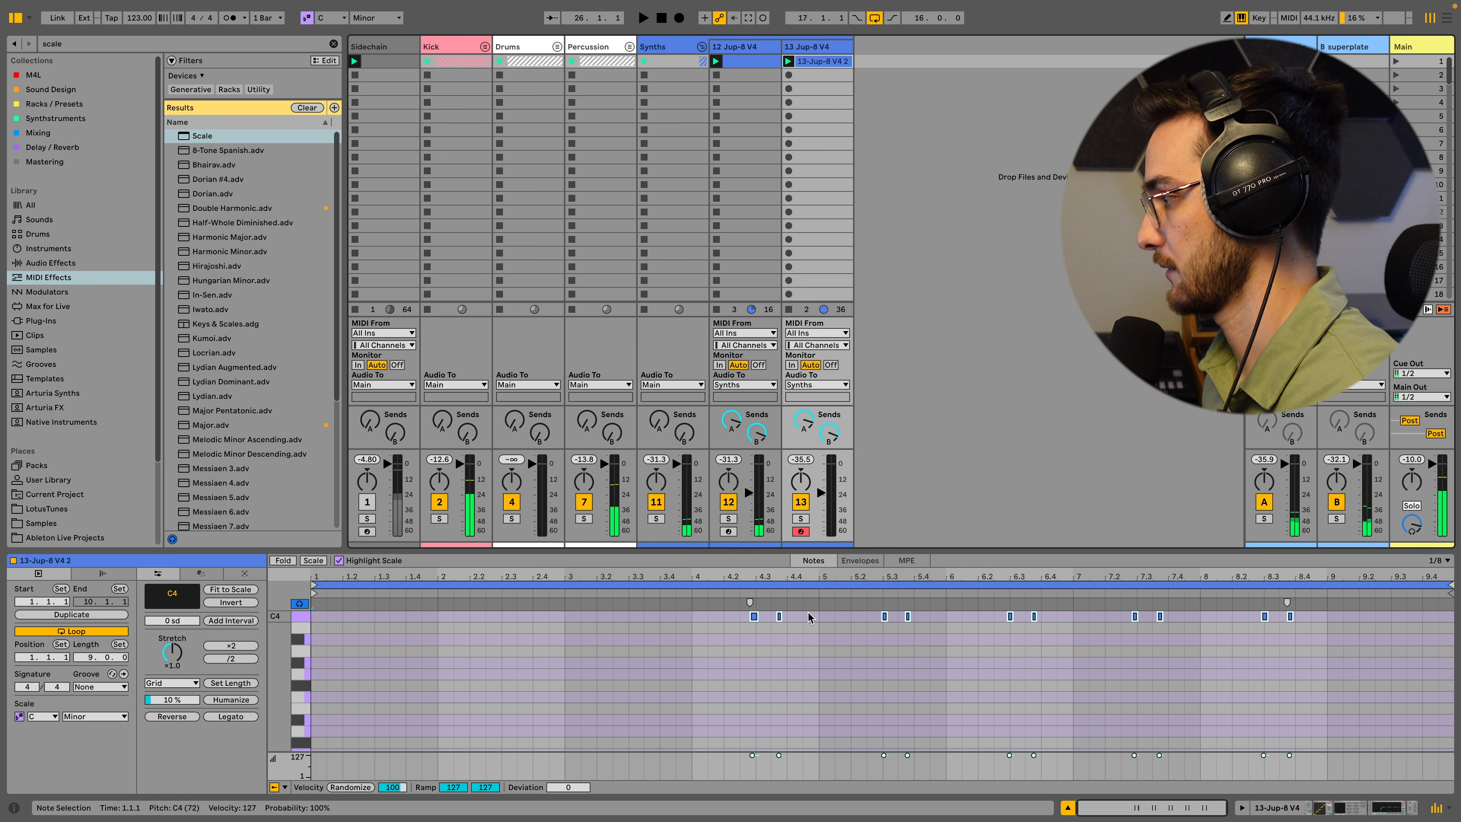
{"action": "key", "text": "ctrl+a"}
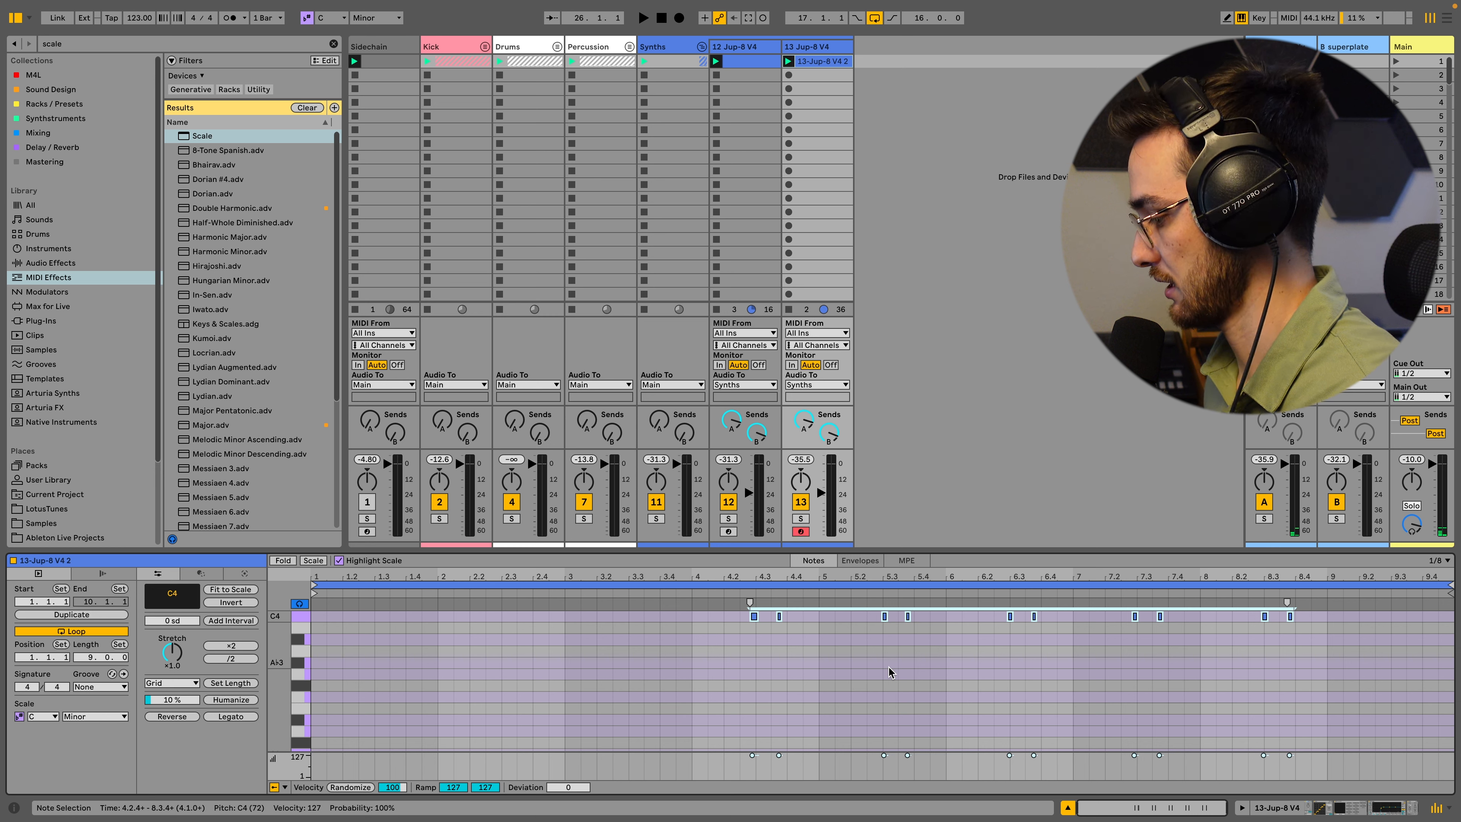
{"action": "key", "text": "super+u"}
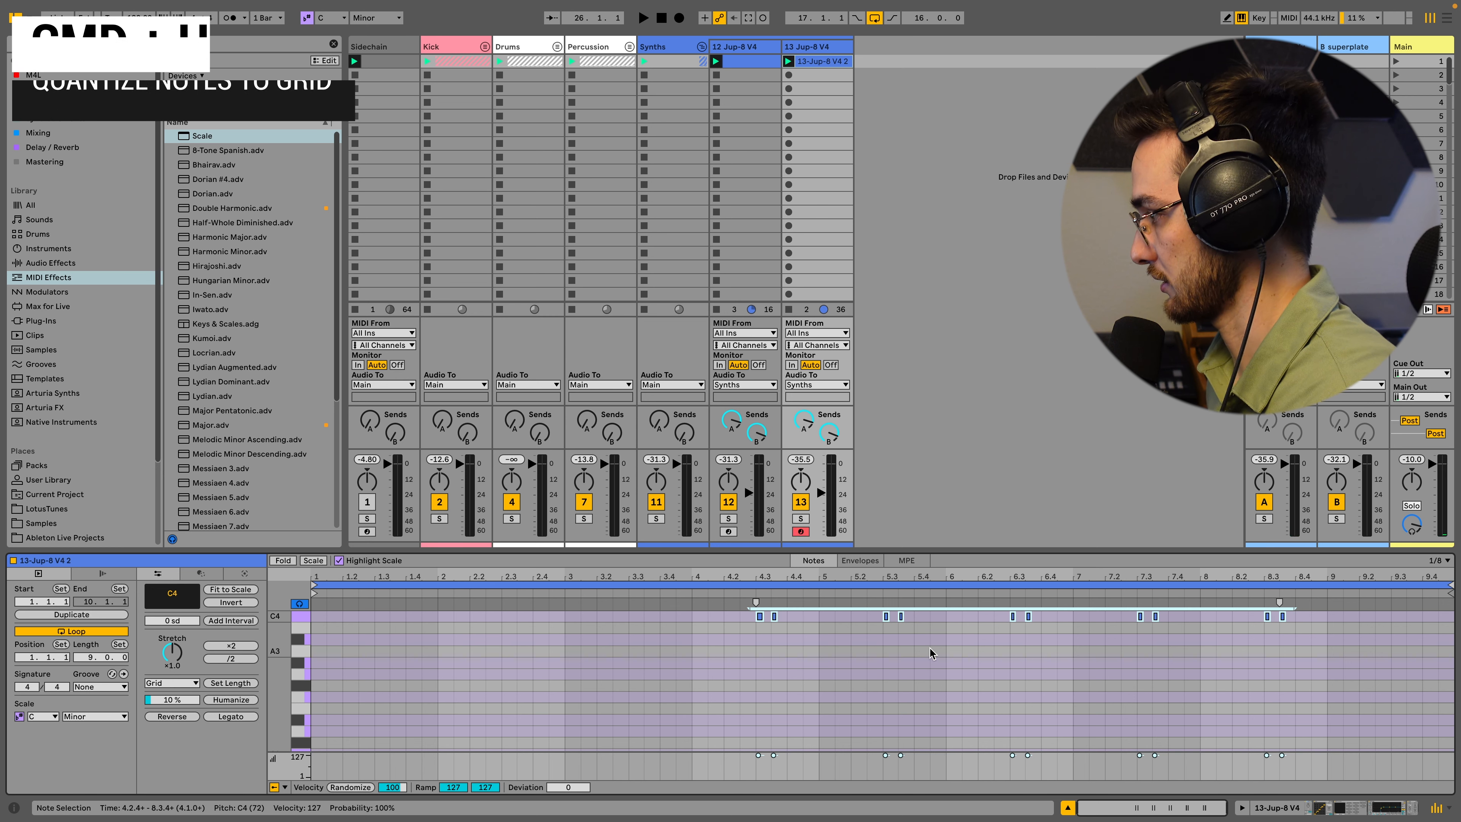
- Enlarge the note editor, set the recorded clip's grid to 1/16 and play the clip back
{"action": "left_click_drag", "start_coordinate": [824, 551], "coordinate": [833, 531]}
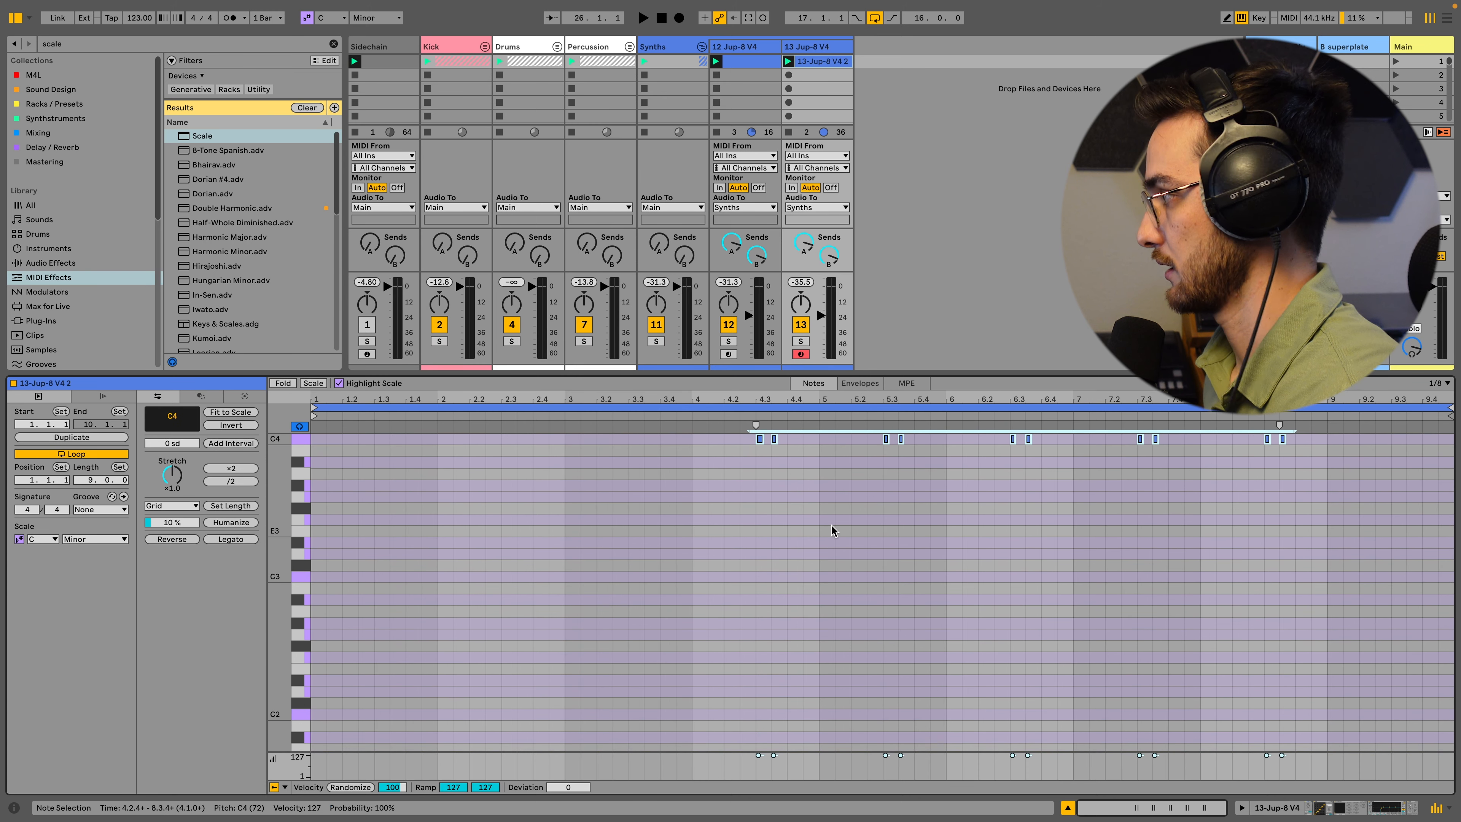
{"action": "left_click", "coordinate": [1445, 384]}
{"action": "left_click", "coordinate": [988, 571]}
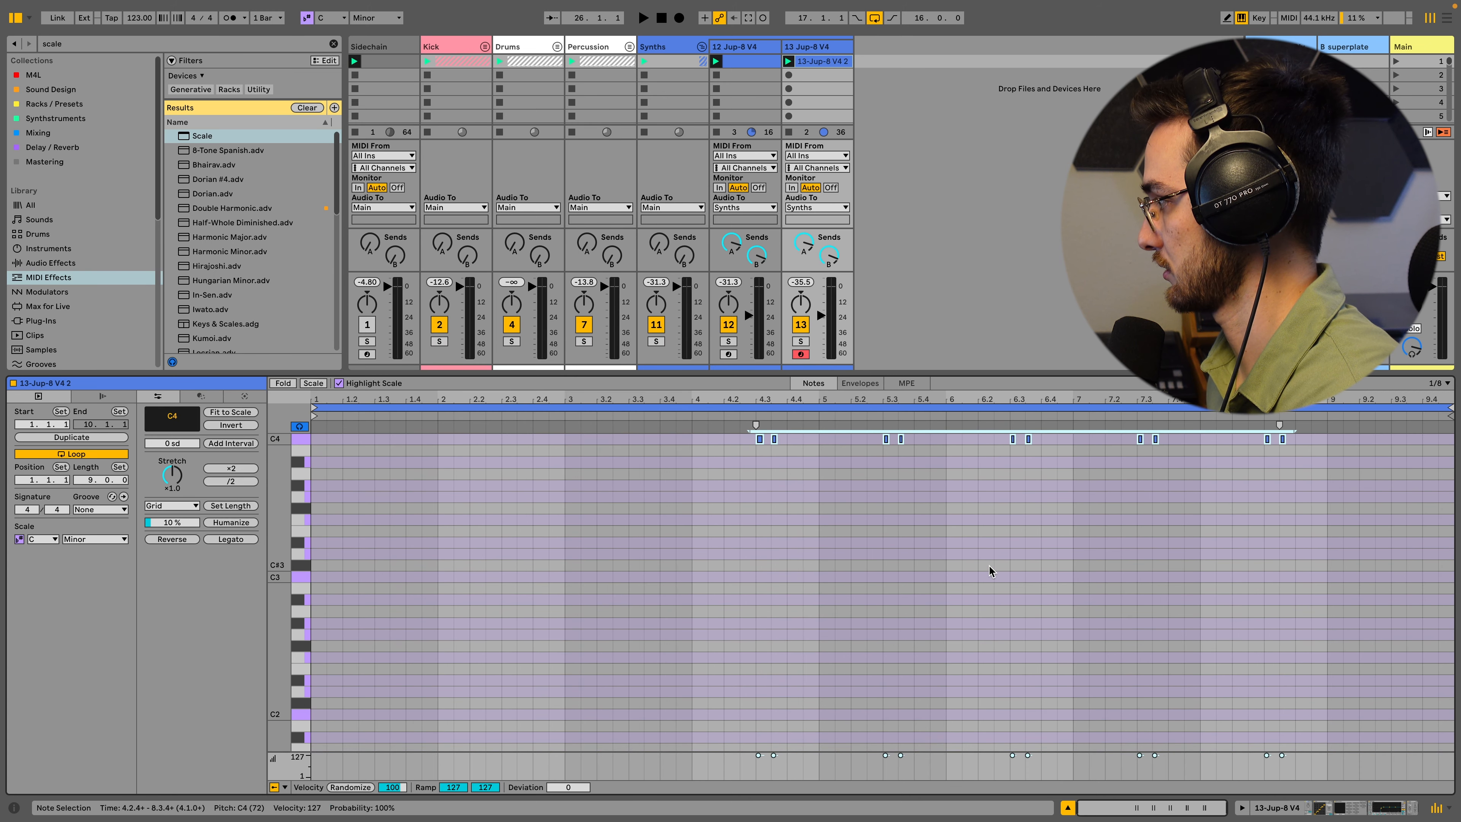
{"action": "right_click", "coordinate": [972, 569]}
{"action": "left_click", "coordinate": [1064, 462]}
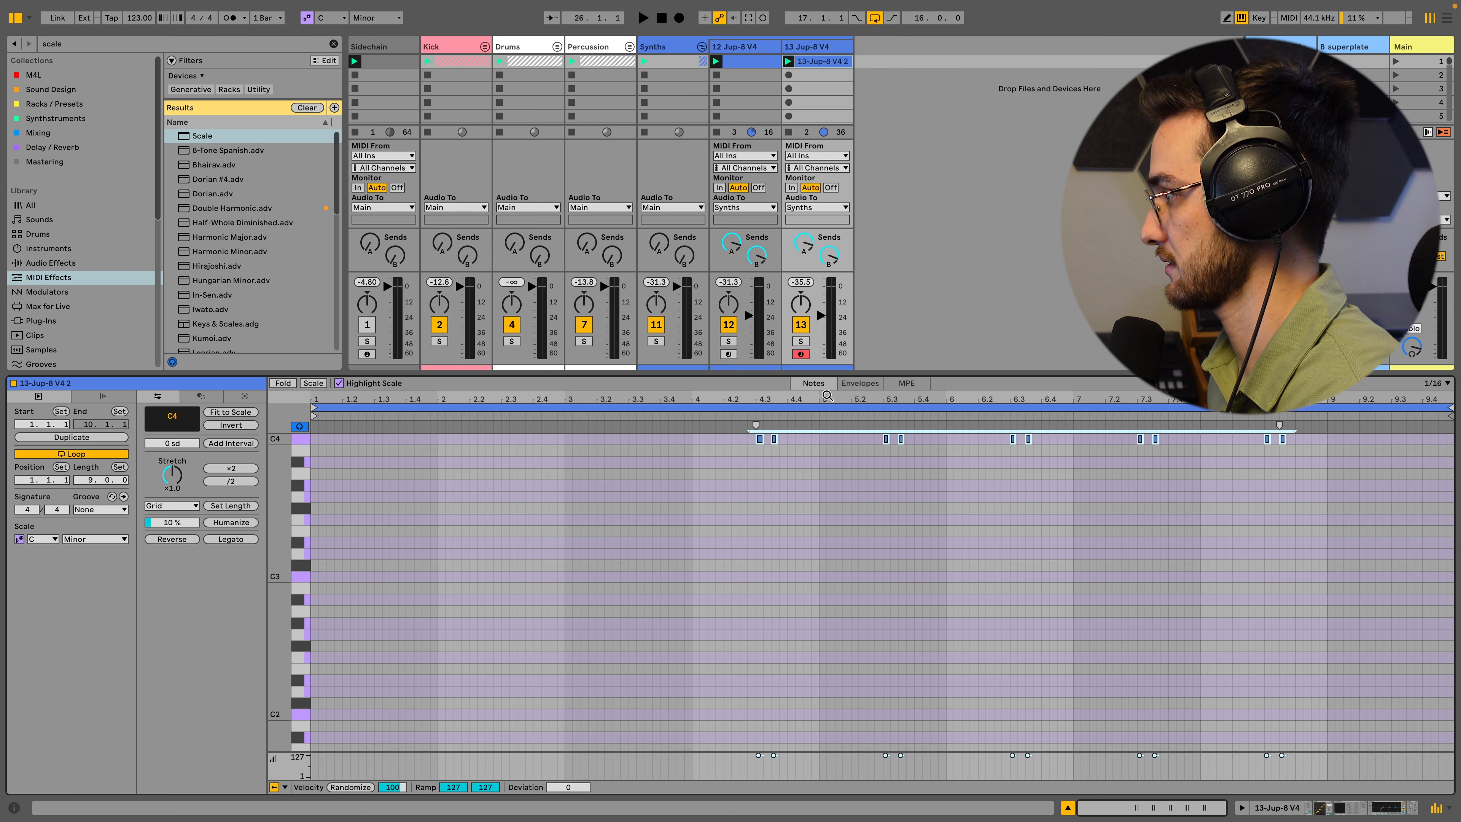
{"action": "left_click_drag", "start_coordinate": [827, 395], "coordinate": [909, 398]}
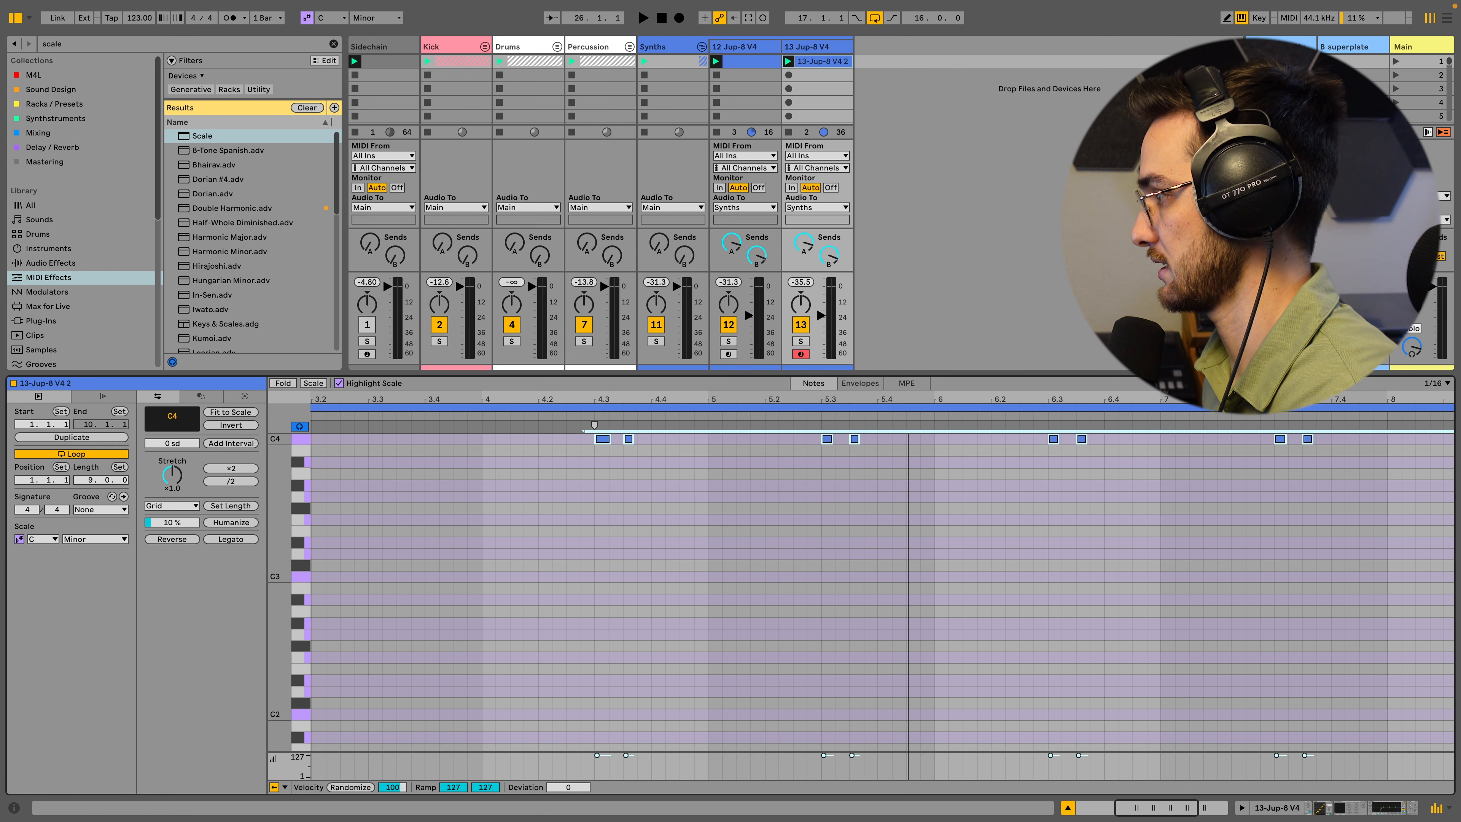
{"action": "double_click", "coordinate": [900, 395]}
{"action": "key", "text": "space"}
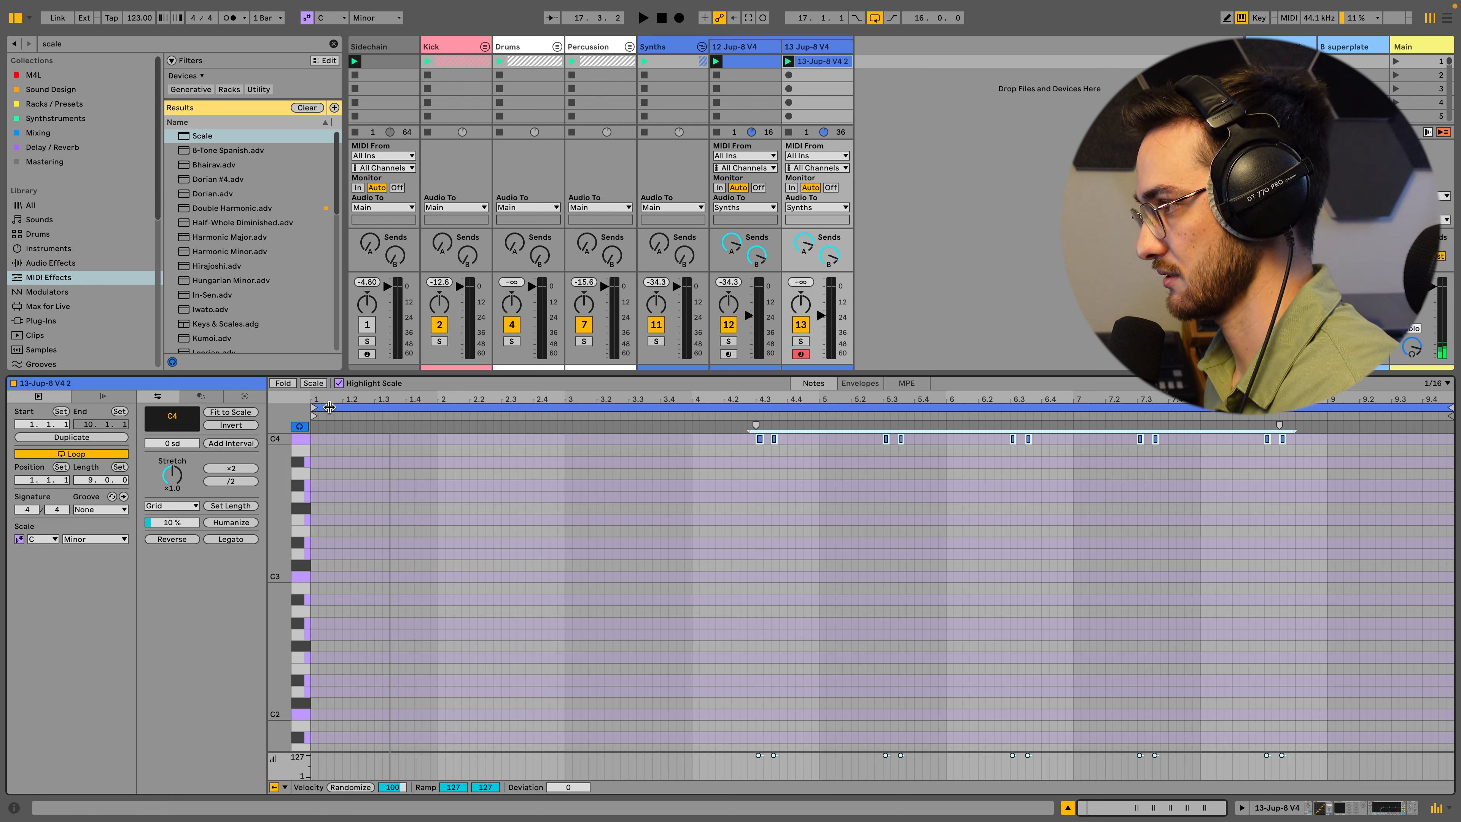
- Trim the clip to start at its first note, make that point 1.1.1, and limit it to a four-bar loop with no notes beyond
{"action": "mouse_move", "coordinate": [315, 414]}
{"action": "left_mouse_down"}
{"action": "mouse_move", "coordinate": [735, 416]}
{"action": "mouse_move", "coordinate": [759, 443]}
{"action": "left_mouse_up"}
{"action": "left_click_drag", "start_coordinate": [309, 407], "coordinate": [756, 415]}
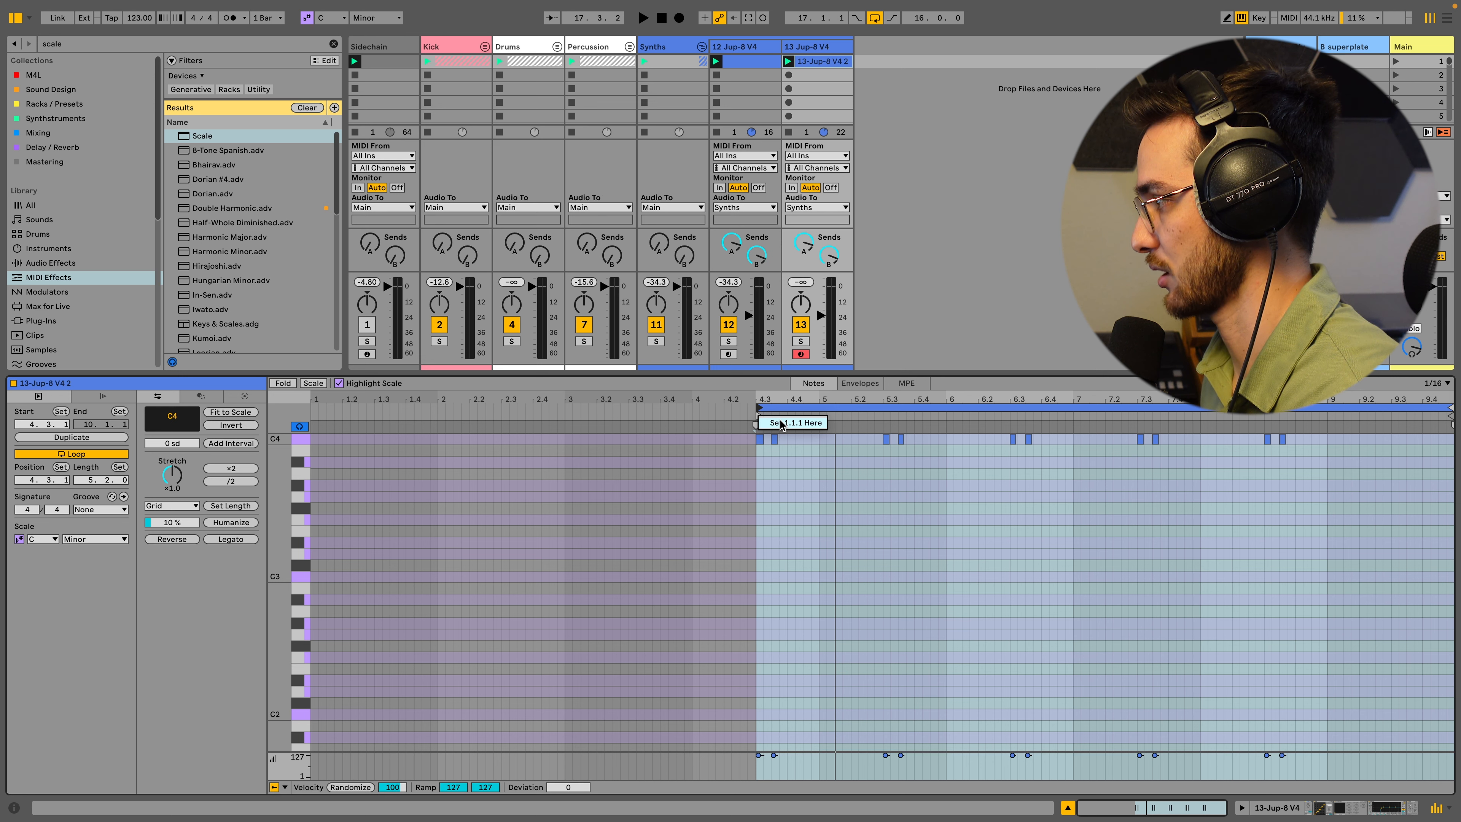
{"action": "left_click", "coordinate": [781, 425]}
{"action": "left_click_drag", "start_coordinate": [996, 412], "coordinate": [818, 410]}
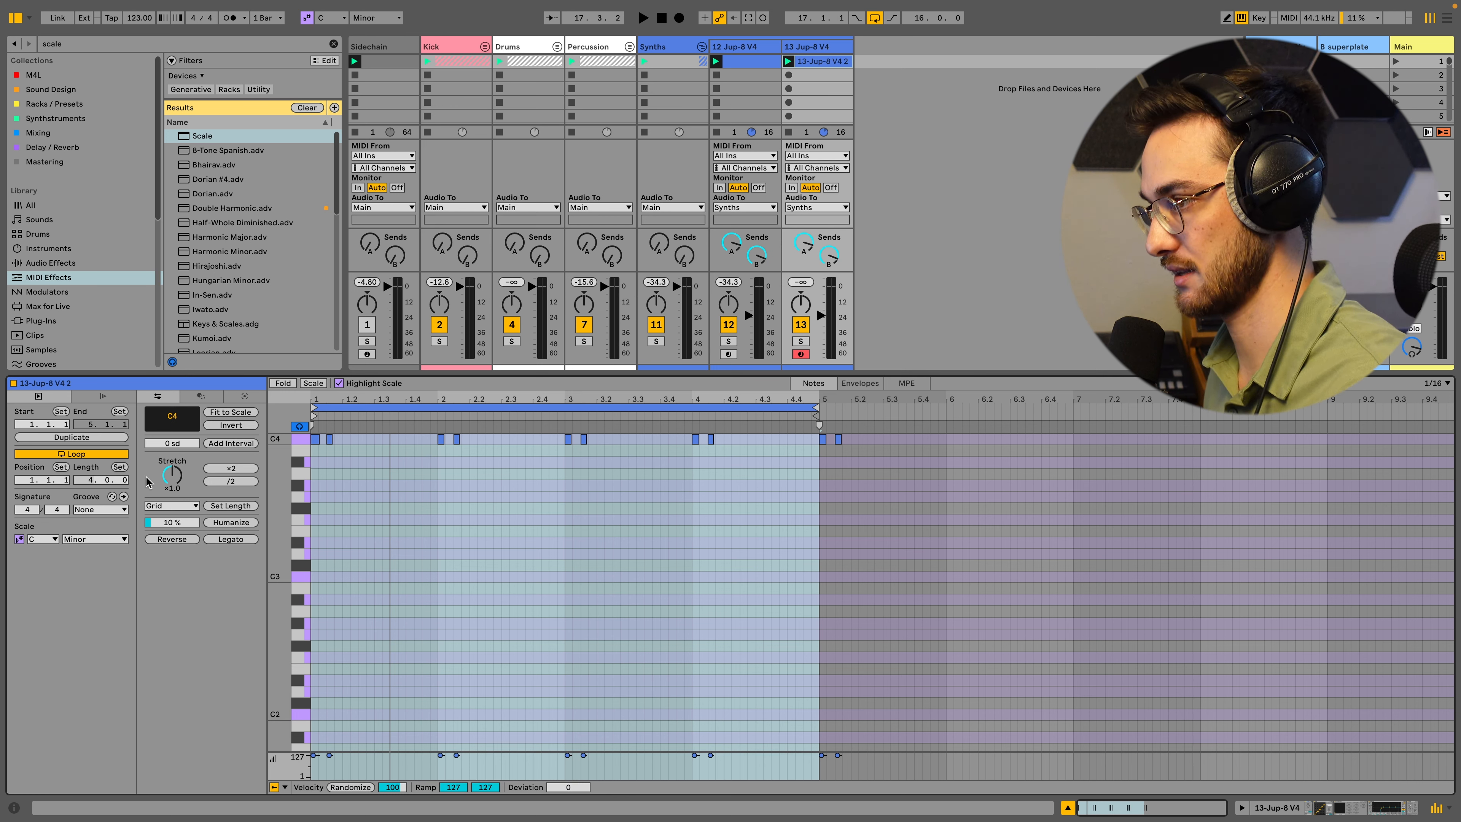
{"action": "left_click", "coordinate": [821, 65]}
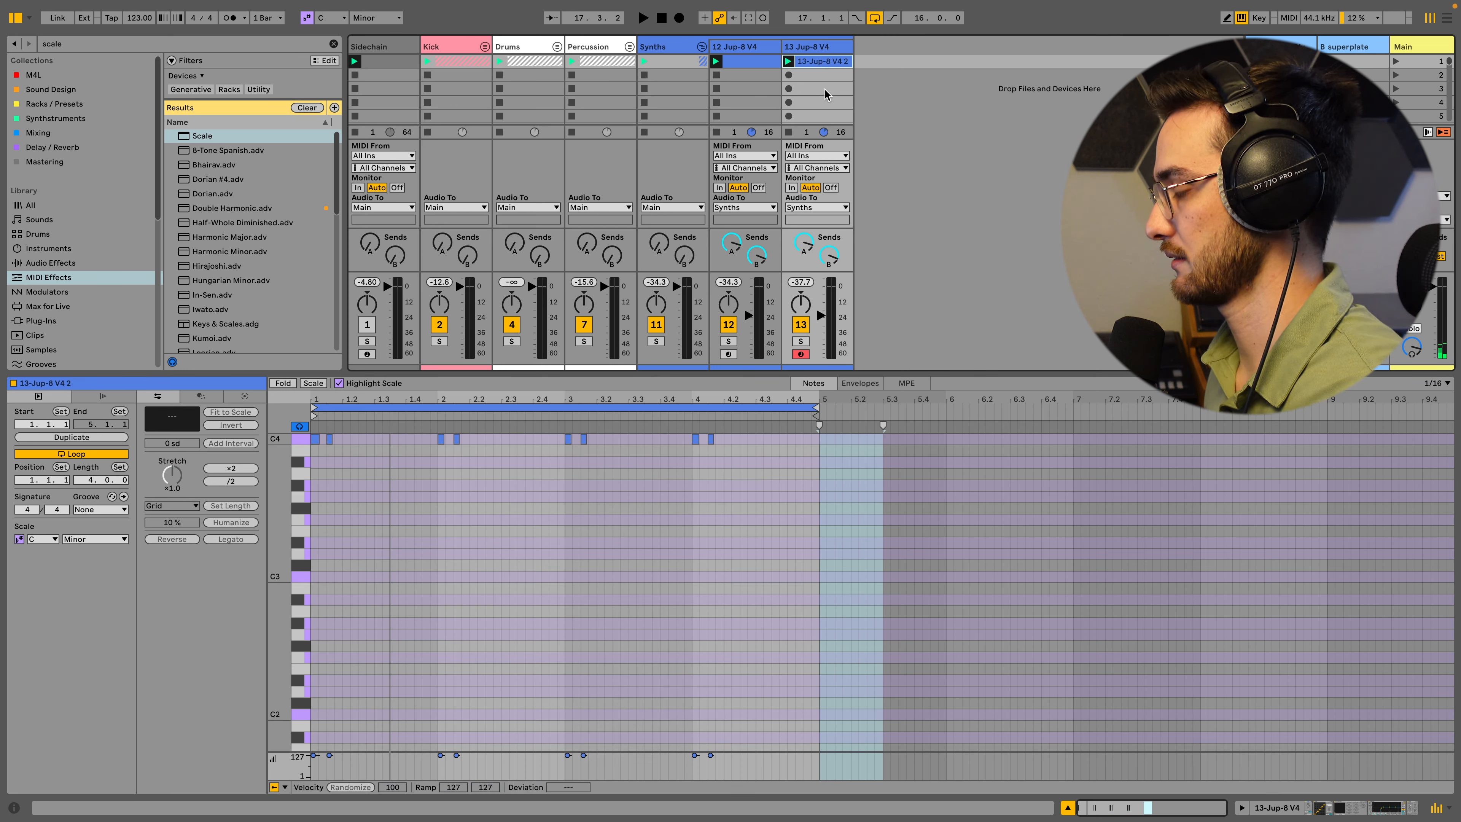
- Shift all the C4 notes one beat later so the pattern starts at 1.2.1, and play the loop
{"action": "key", "text": "space"}
{"action": "scroll", "coordinate": [534, 458], "scroll_direction": "up", "scroll_amount": 3}
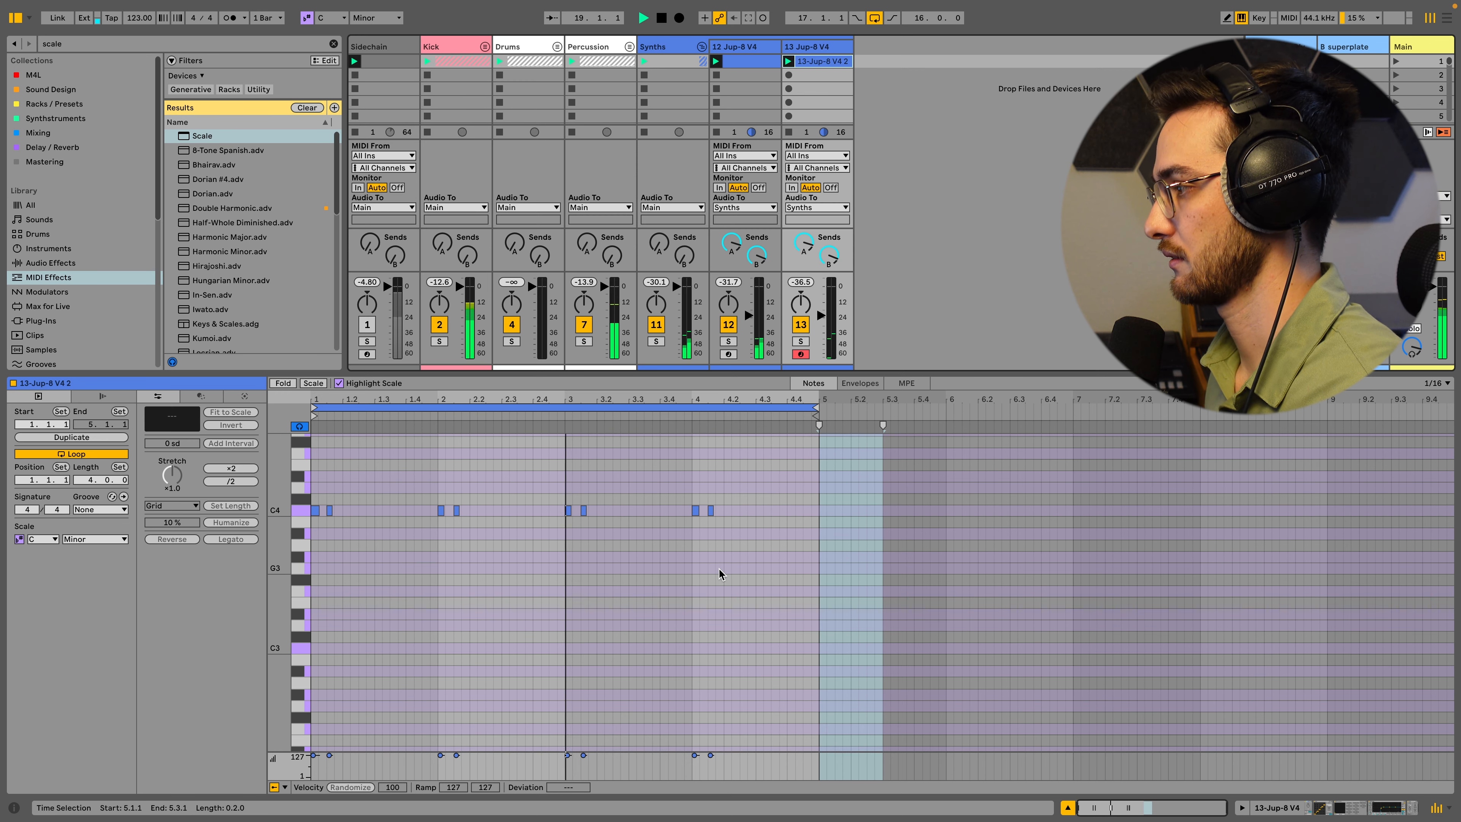
{"action": "left_click_drag", "start_coordinate": [772, 528], "coordinate": [309, 494]}
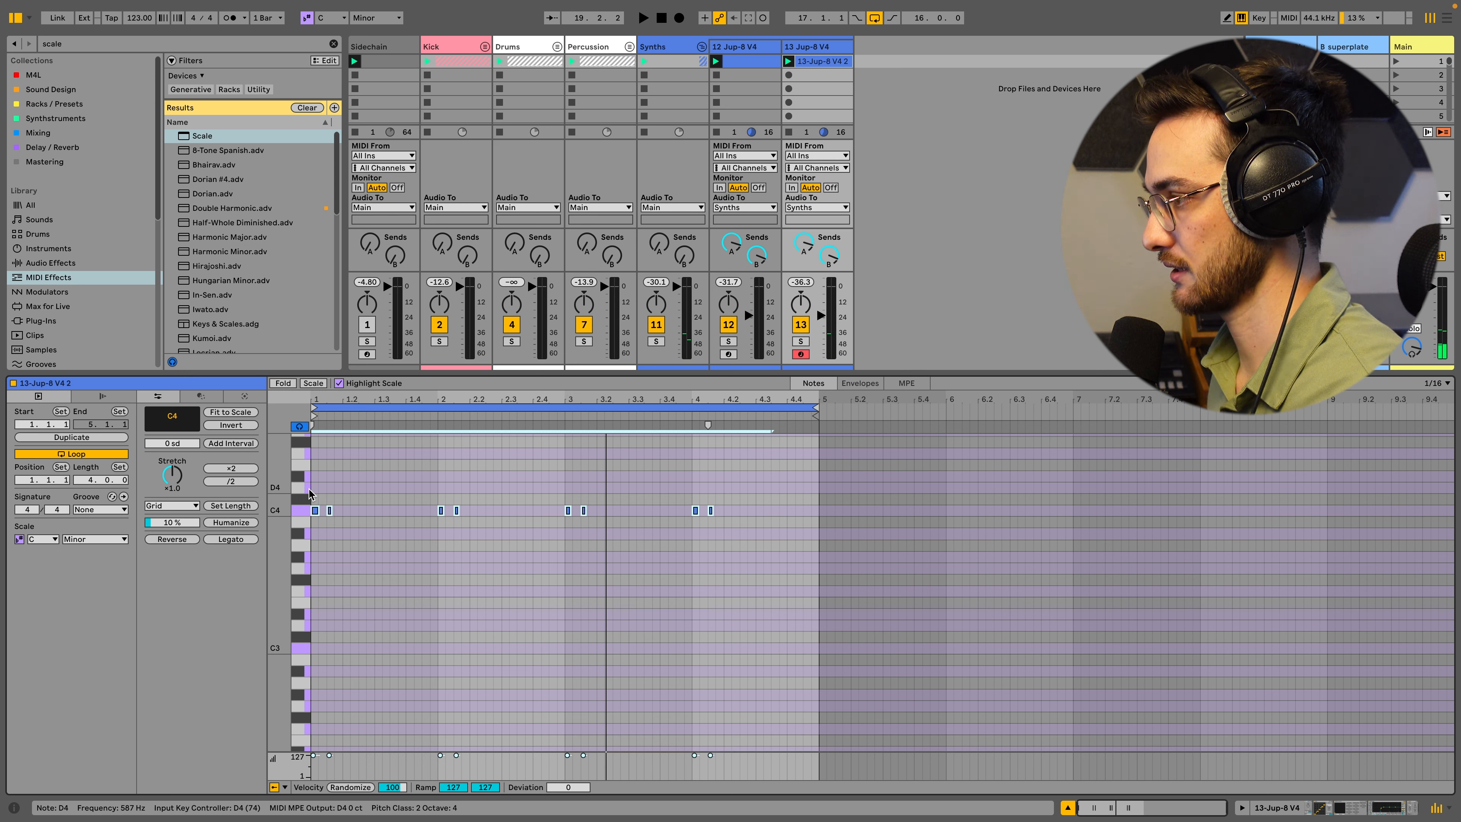
{"action": "key", "text": "Right"}
{"action": "key", "text": "Right"}
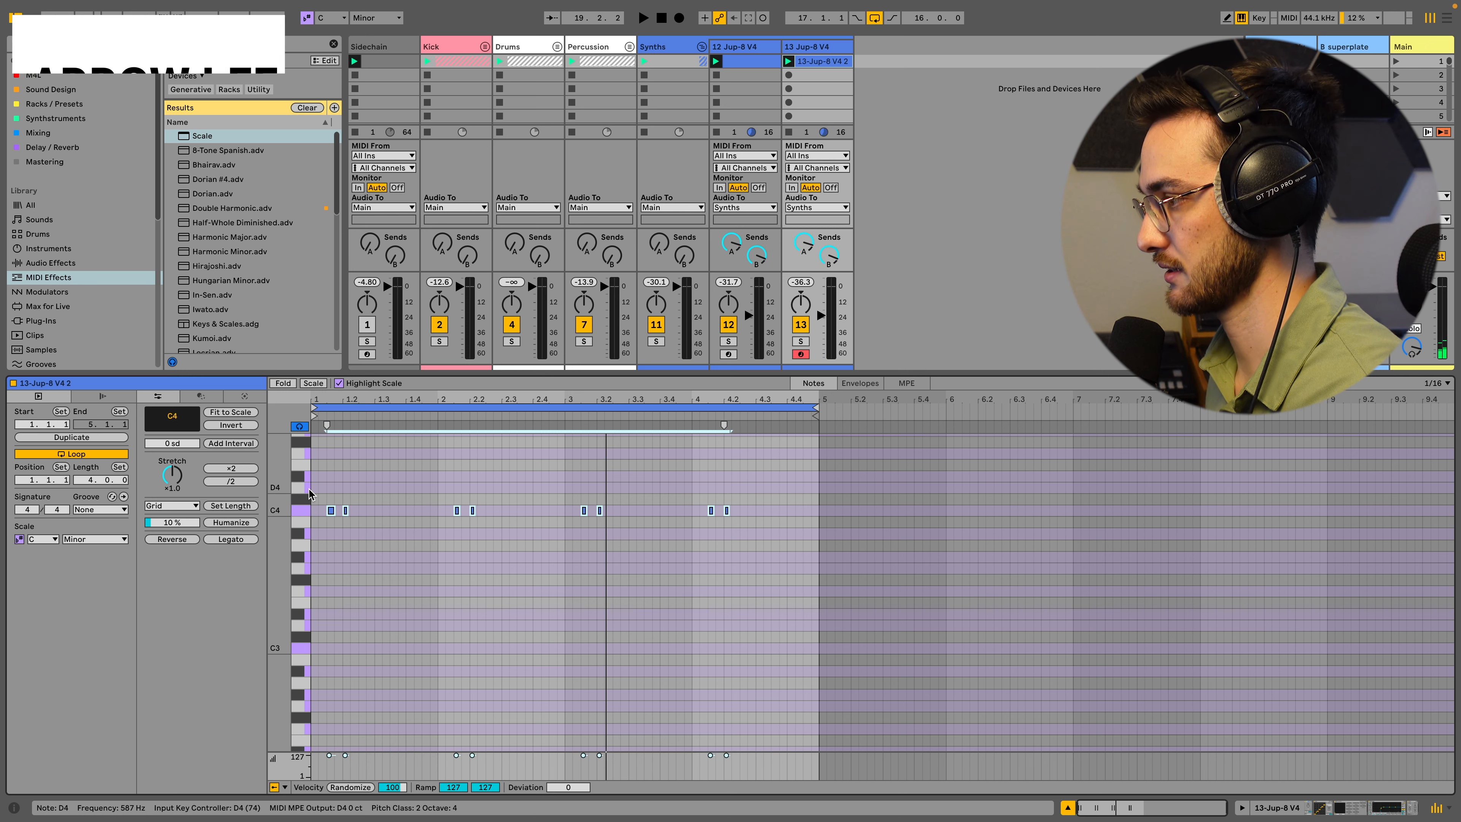
{"action": "key", "text": "Right"}
{"action": "key", "text": "space"}
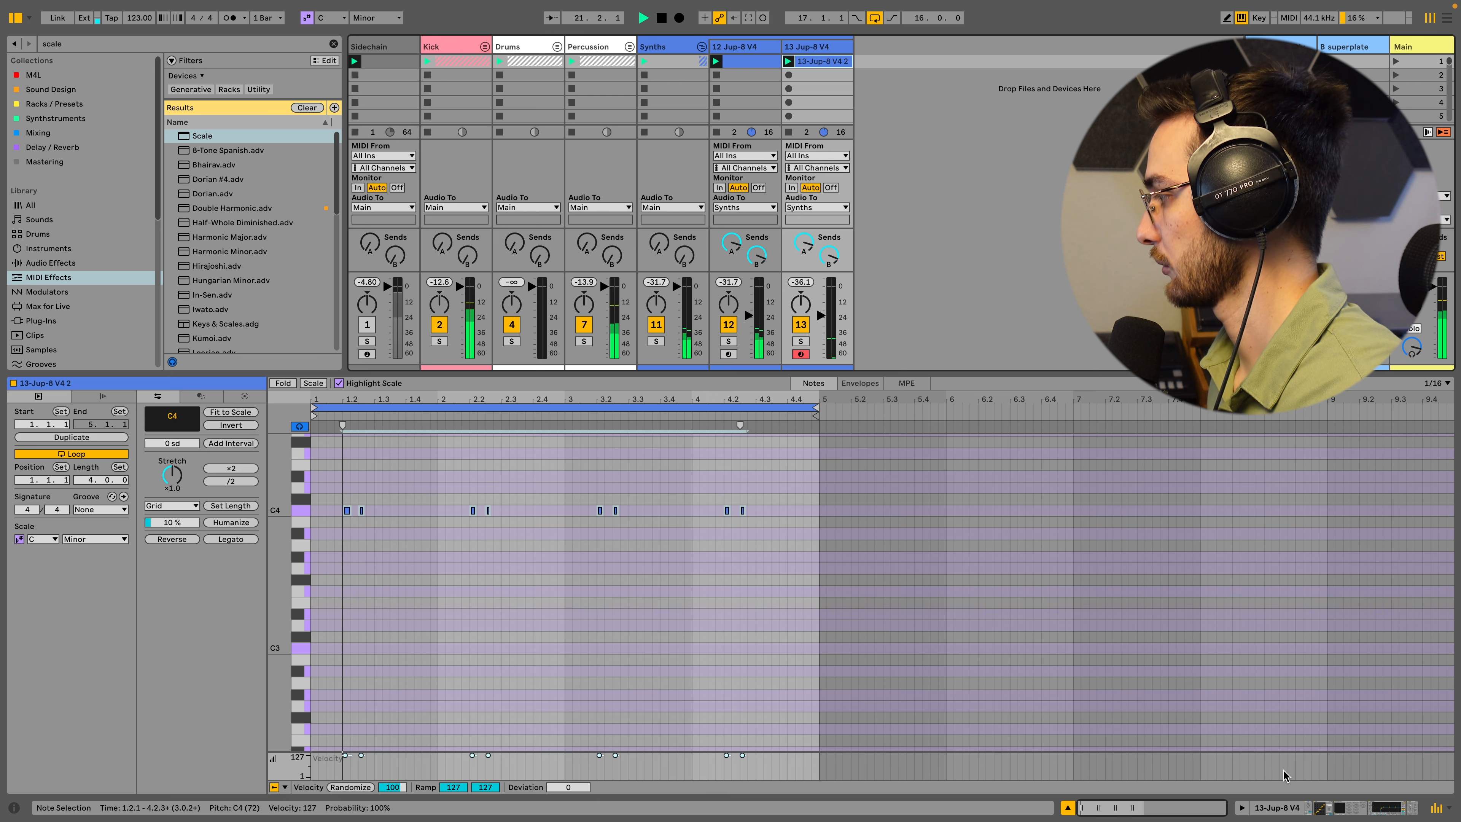
- Set the second Jup-8 V4's VCF Cutoff to 0.274, Envelope 2 decay 560 and sustain 47.4, Envelope 1 decay 2615, attack 3.06 and release 7.23
{"action": "left_click", "coordinate": [1278, 808]}
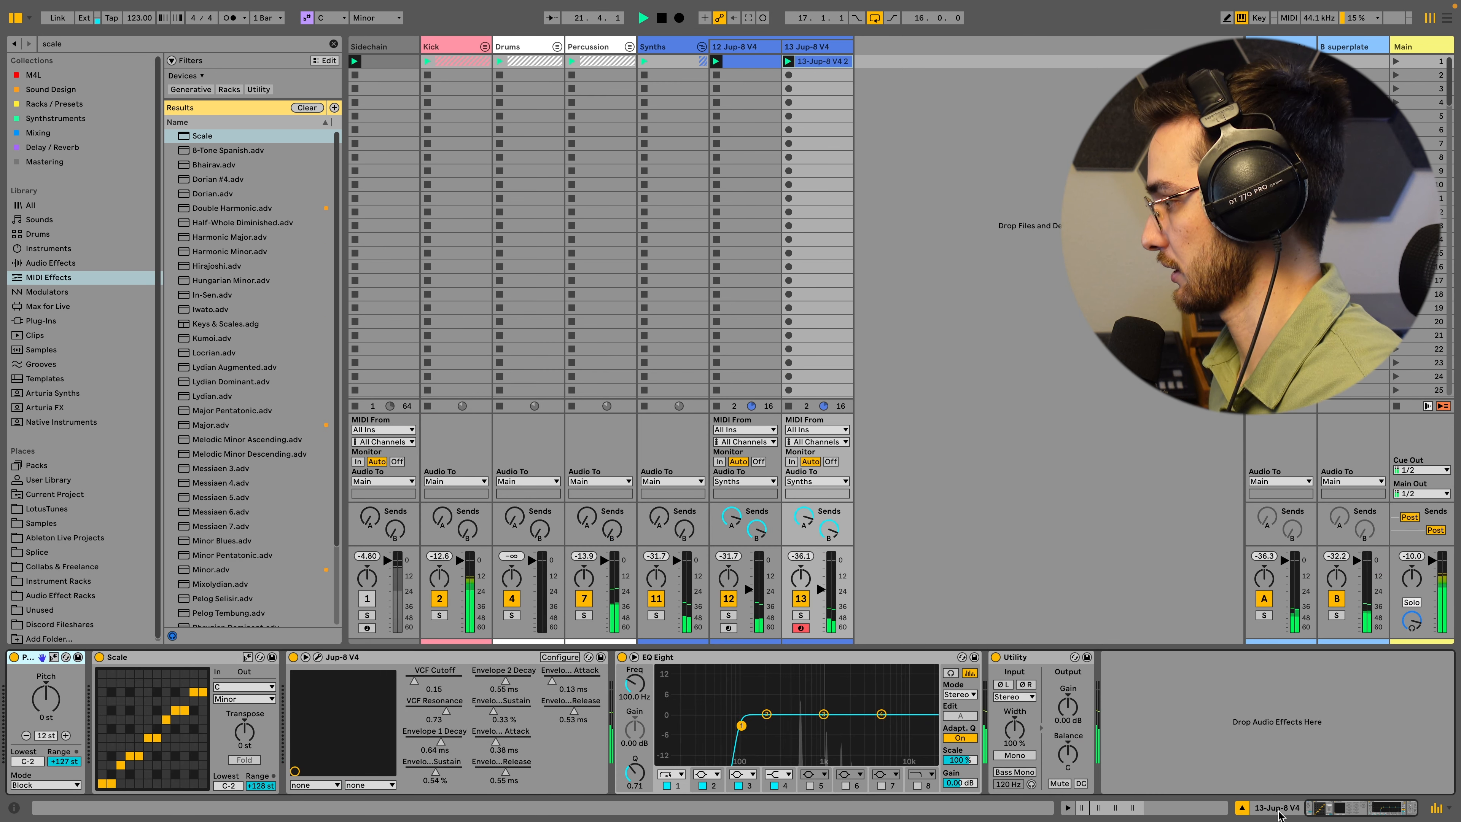
{"action": "left_click", "coordinate": [519, 687]}
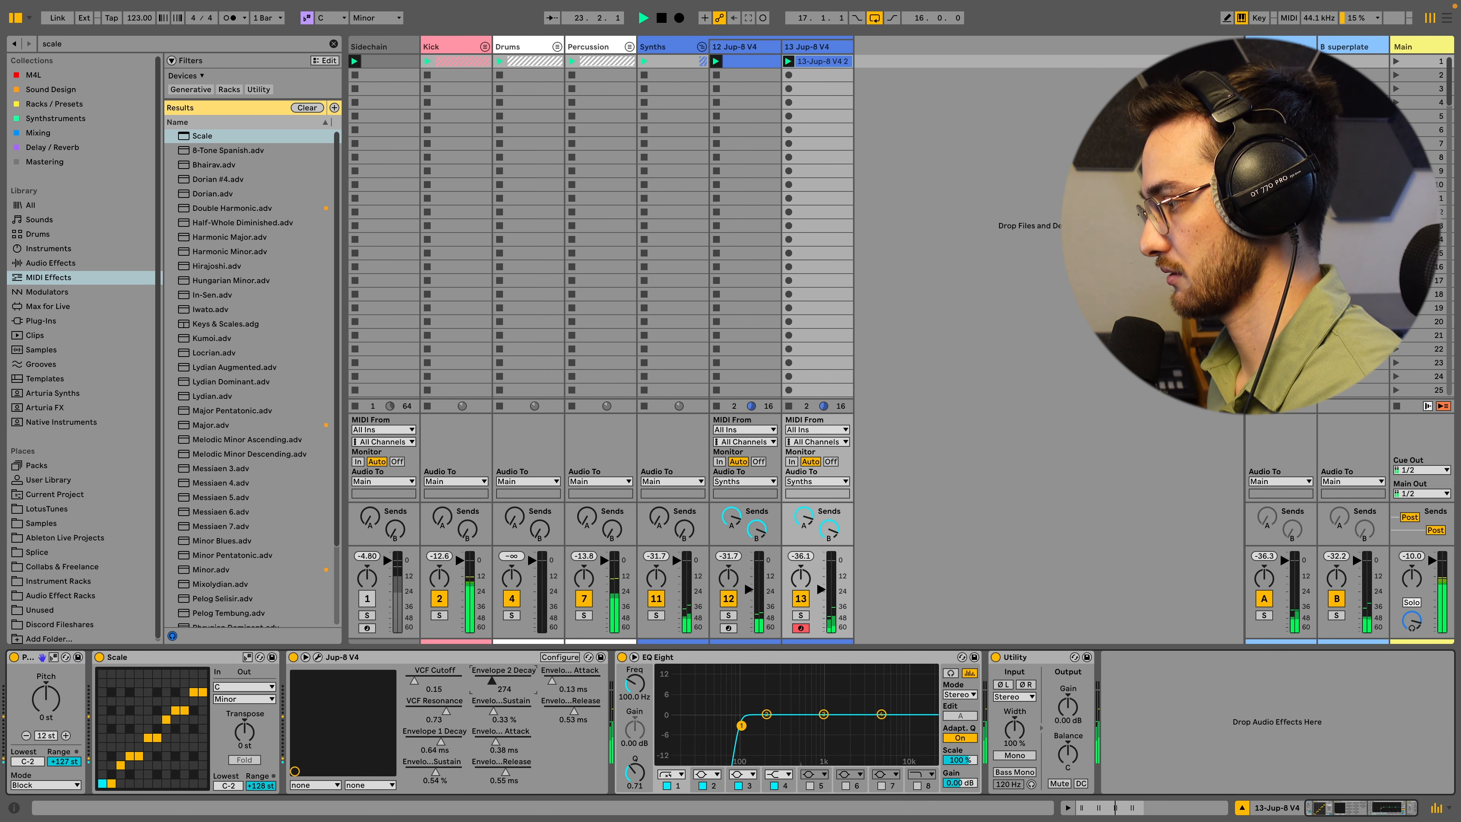
{"action": "left_click_drag", "start_coordinate": [520, 687], "coordinate": [519, 714]}
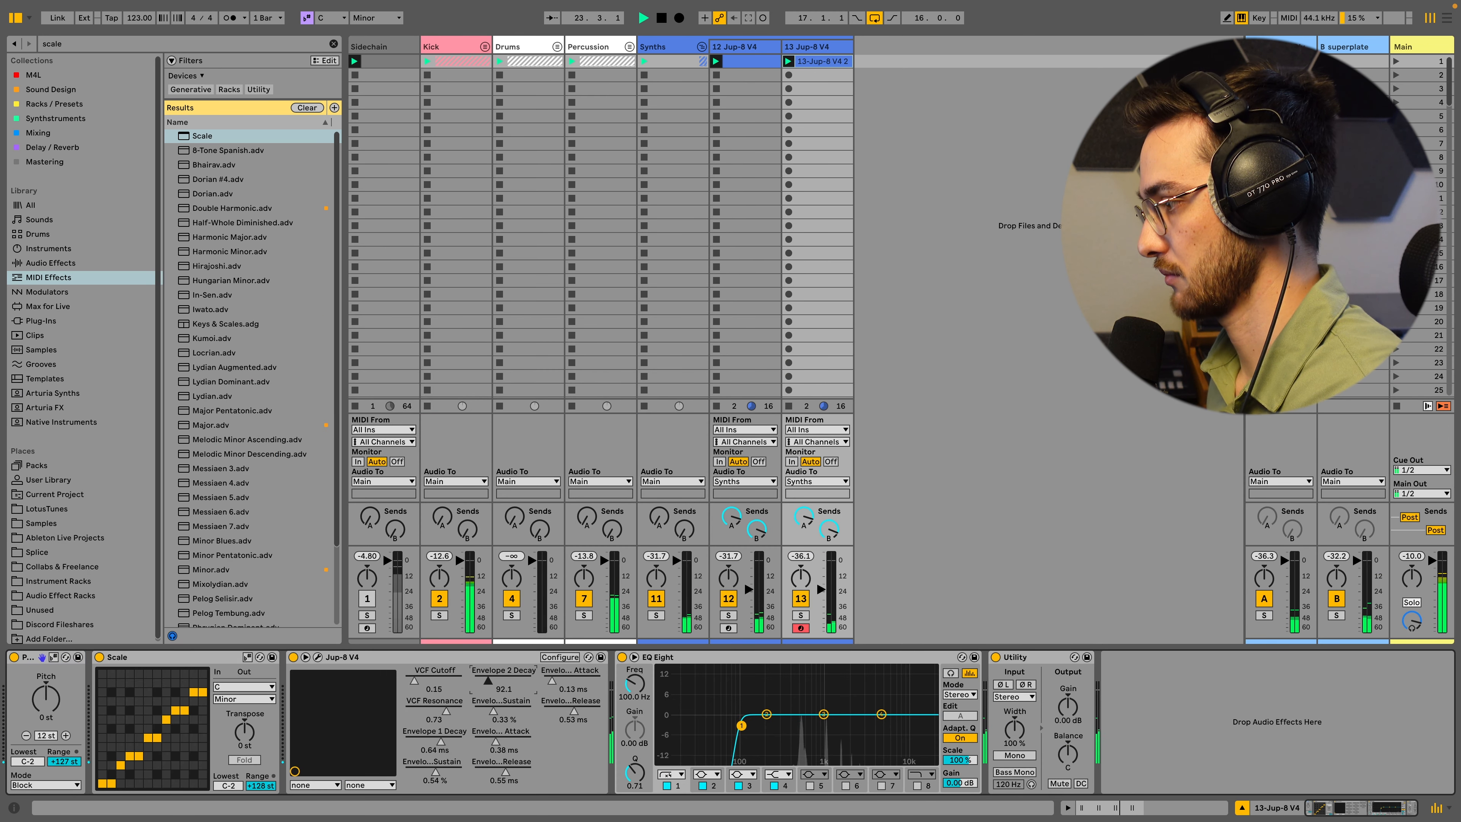
{"action": "left_click", "coordinate": [318, 657]}
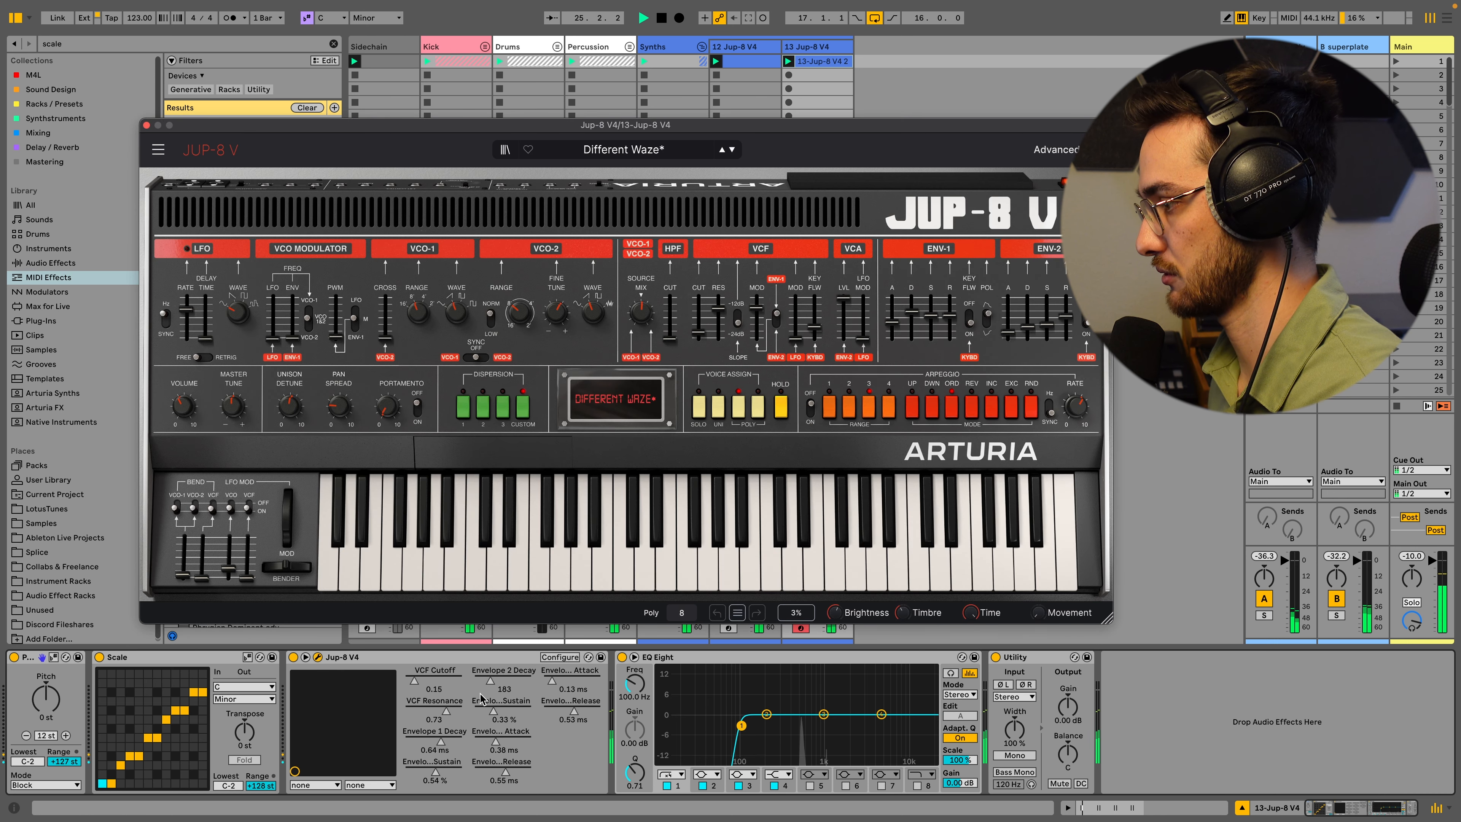
{"action": "left_click_drag", "start_coordinate": [504, 688], "coordinate": [504, 708]}
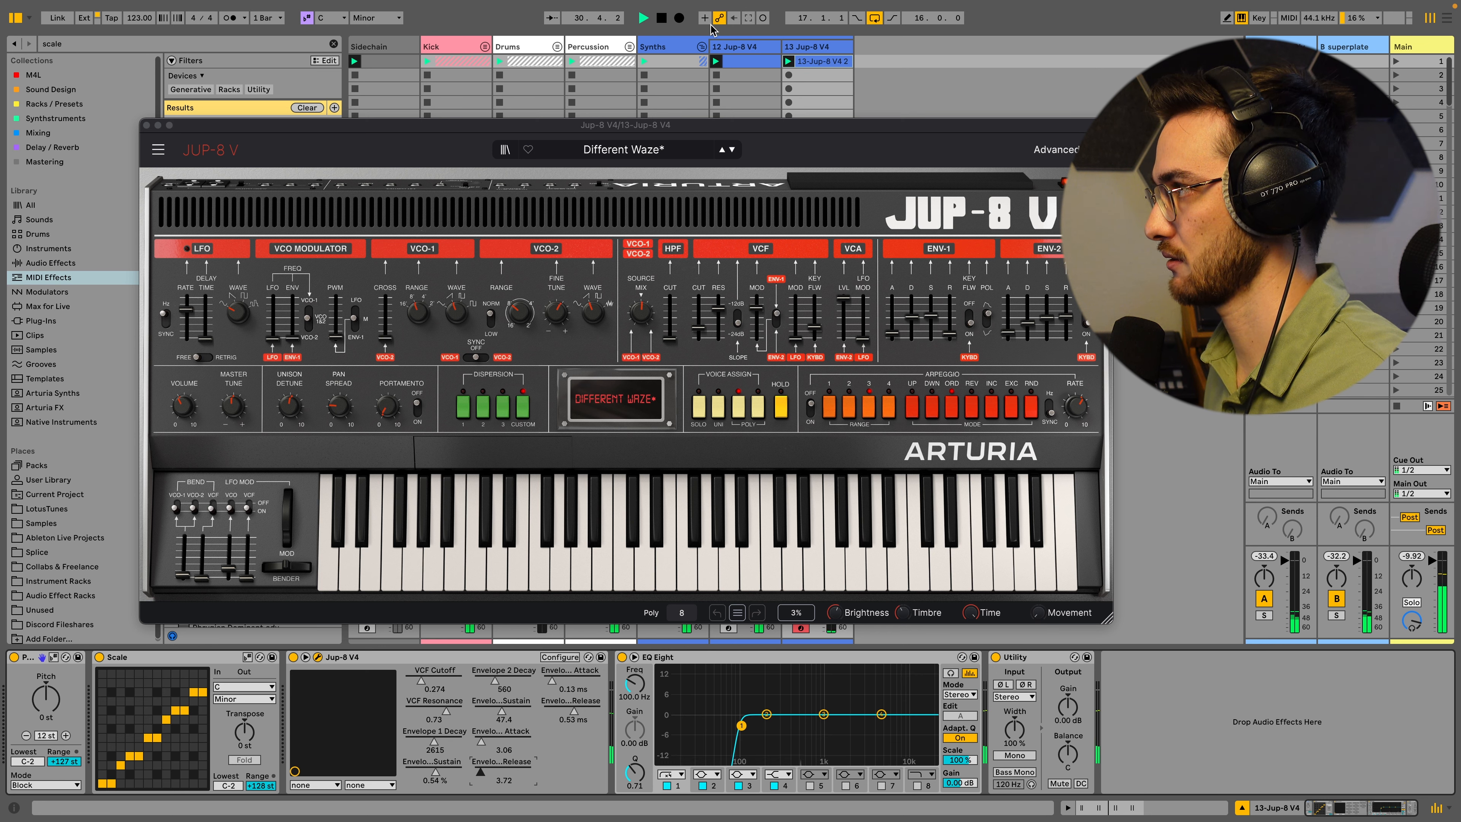
{"action": "key", "text": "shift+question"}
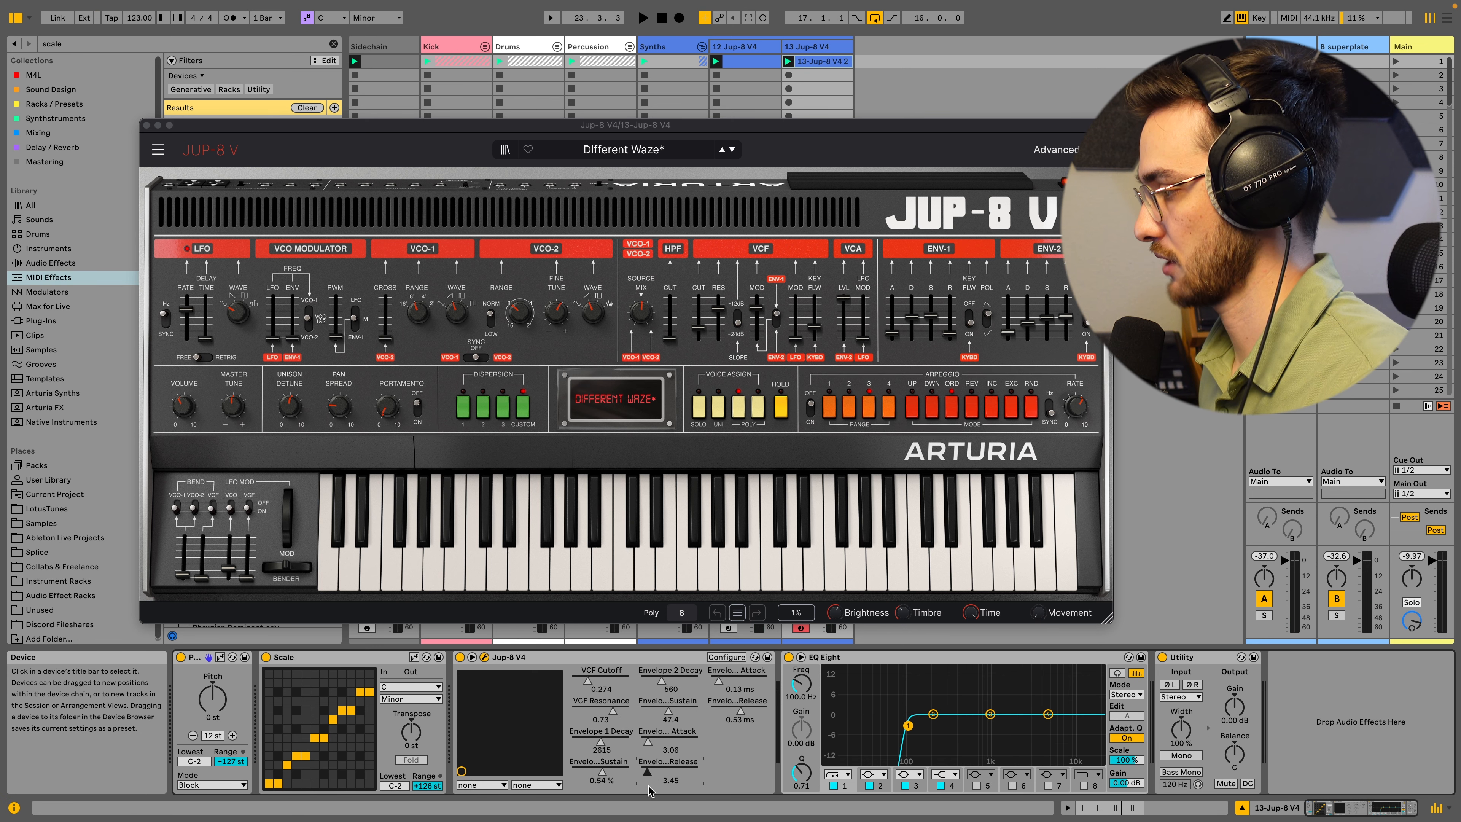
{"action": "left_click_drag", "start_coordinate": [654, 772], "coordinate": [654, 763]}
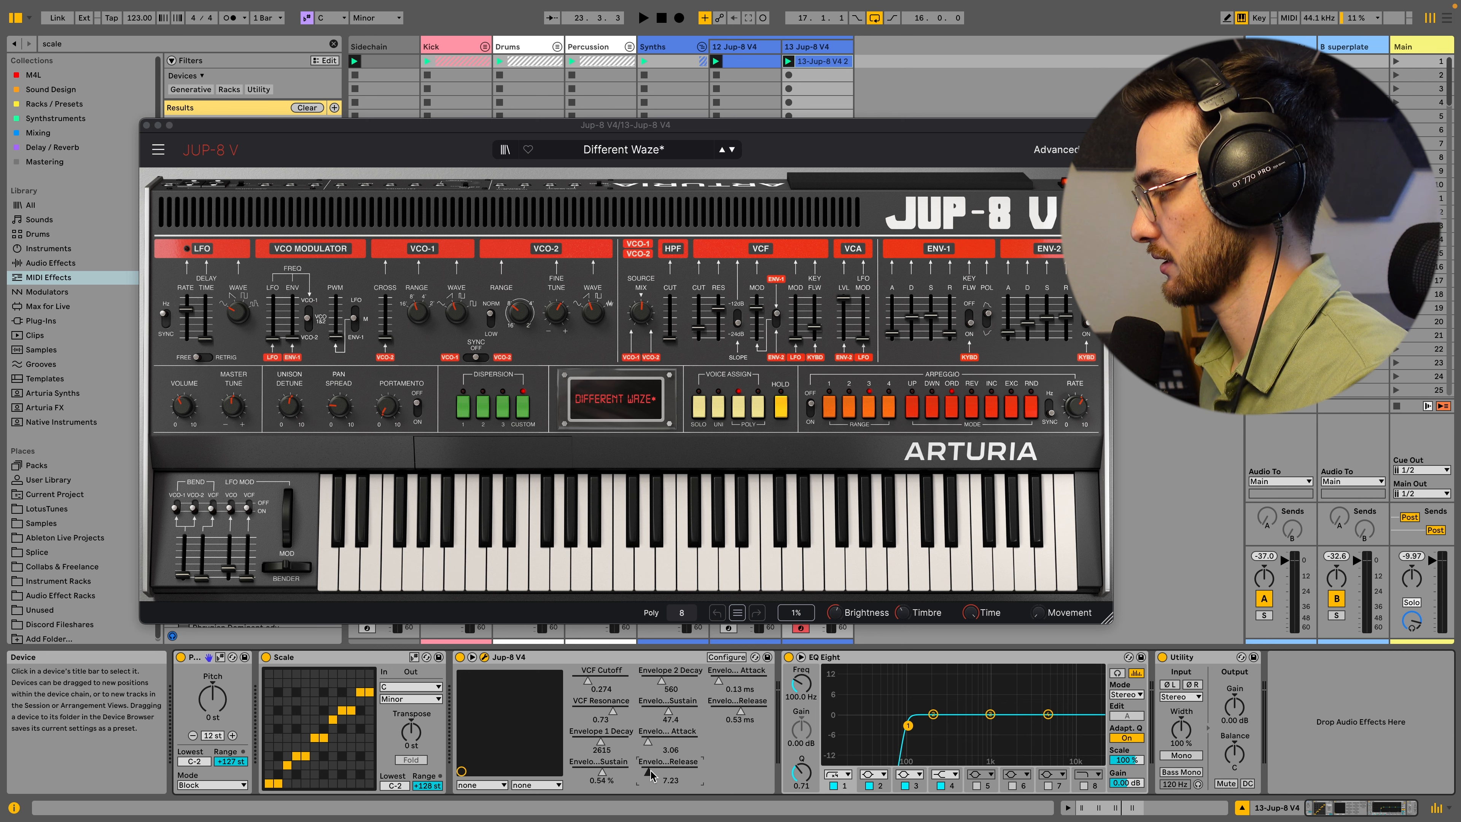
- Draw Envelope 1 Release automation in the C4 clip, held high in bar 1 and falling just into bar 2, and duplicate the first two bars
{"action": "left_click", "coordinate": [820, 61]}
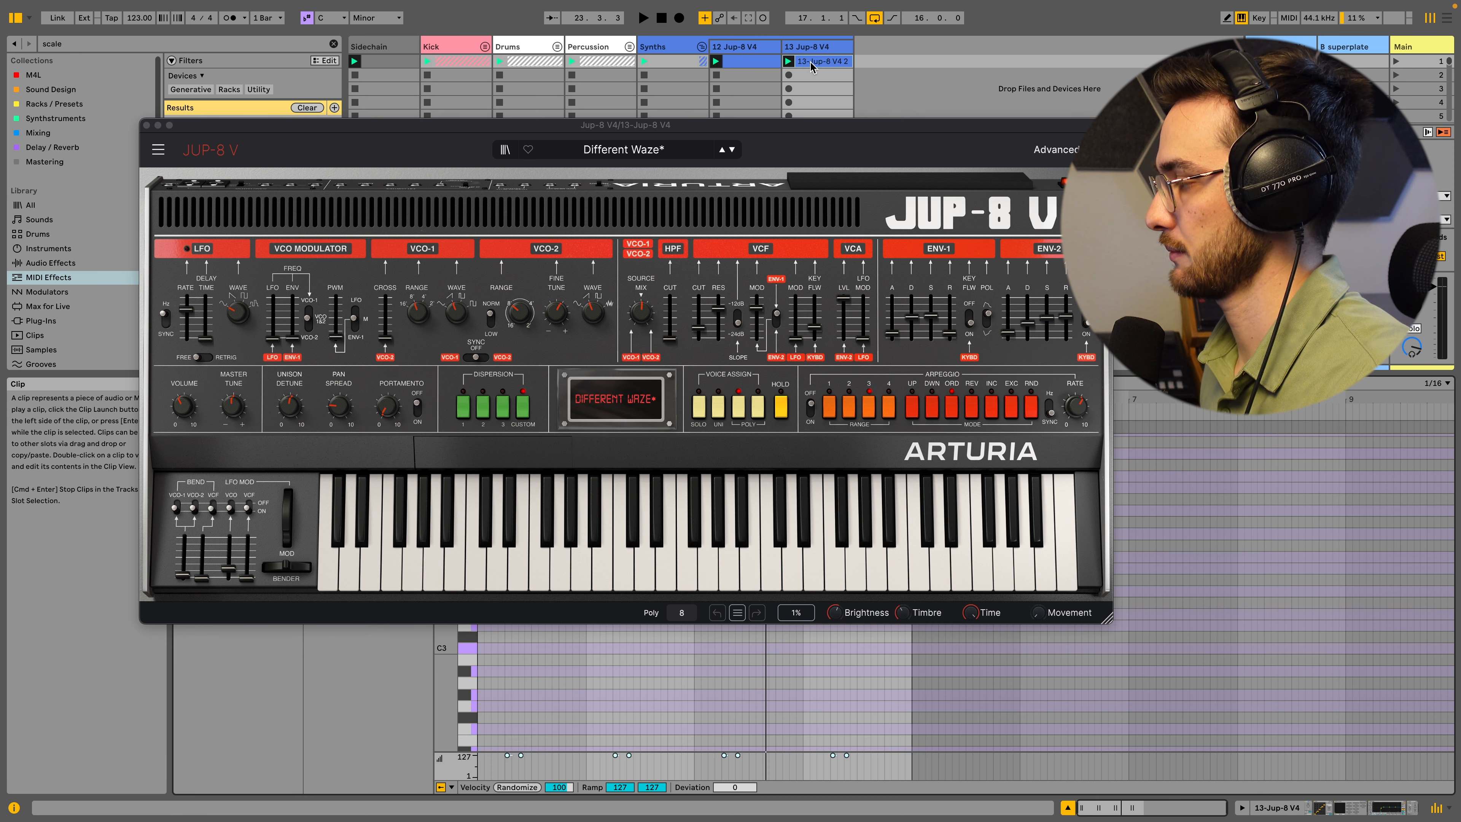
{"action": "left_click", "coordinate": [146, 126]}
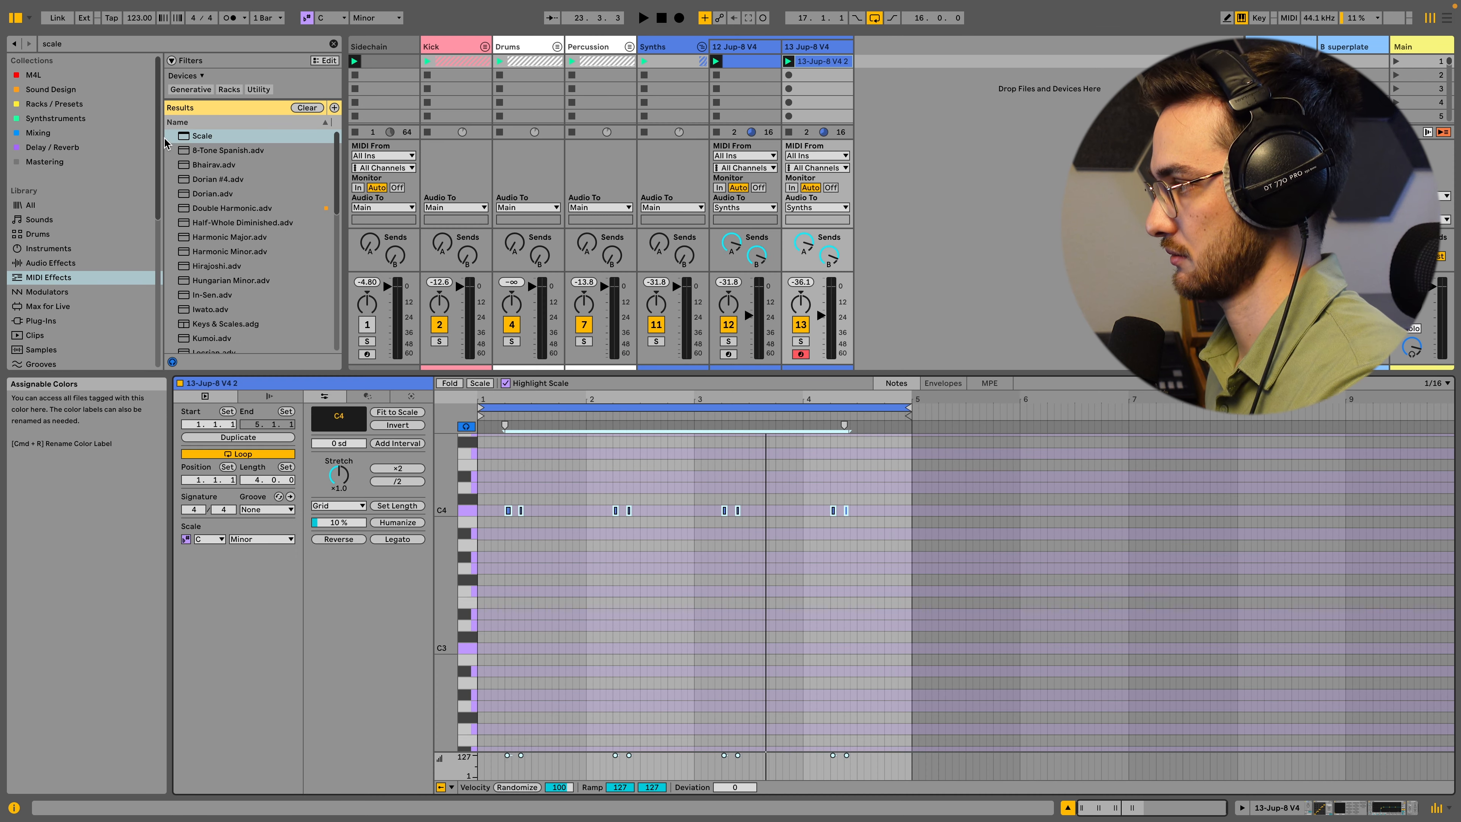
{"action": "left_click", "coordinate": [941, 384]}
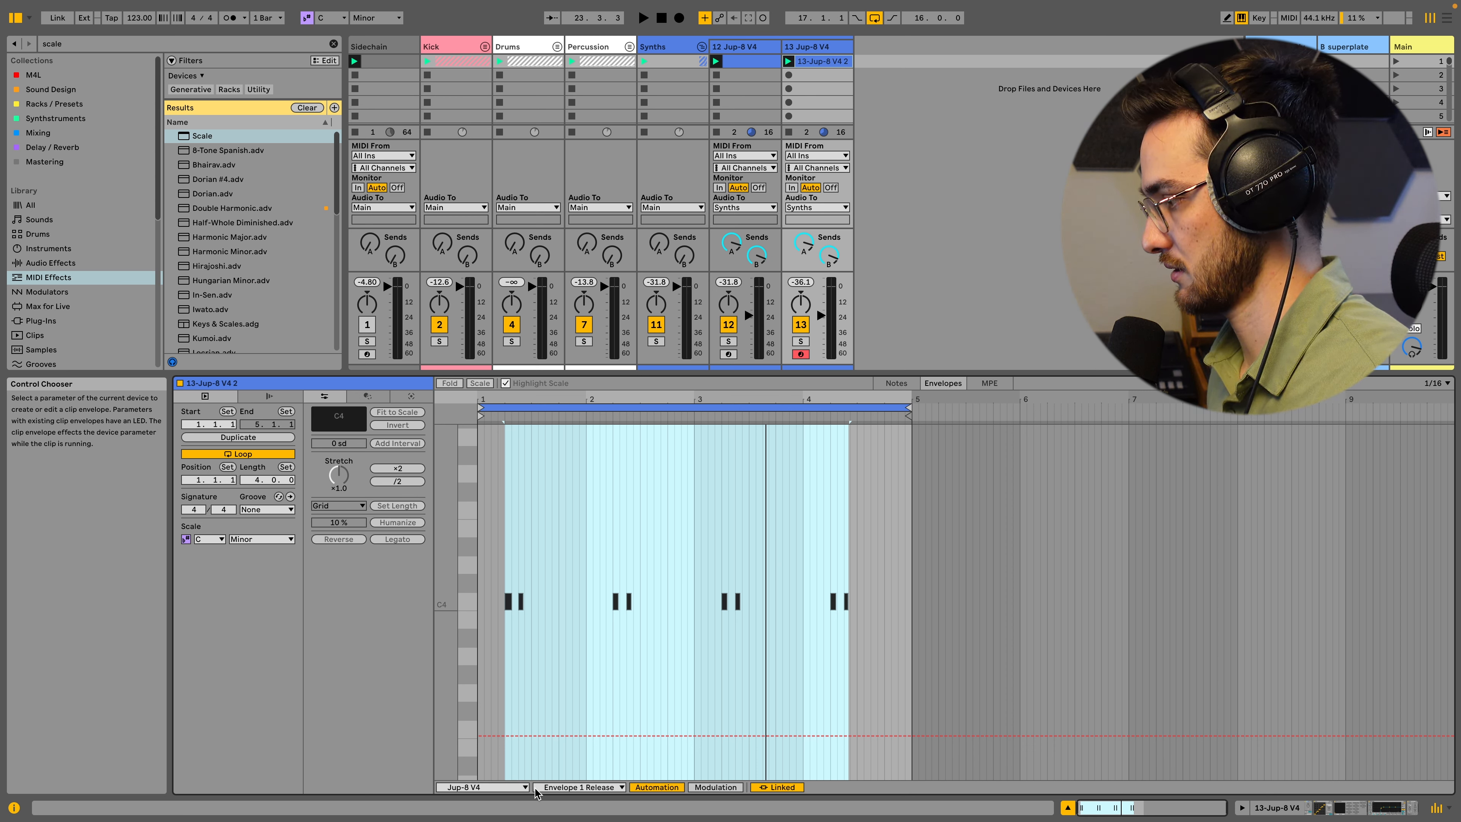
{"action": "left_click", "coordinate": [559, 719]}
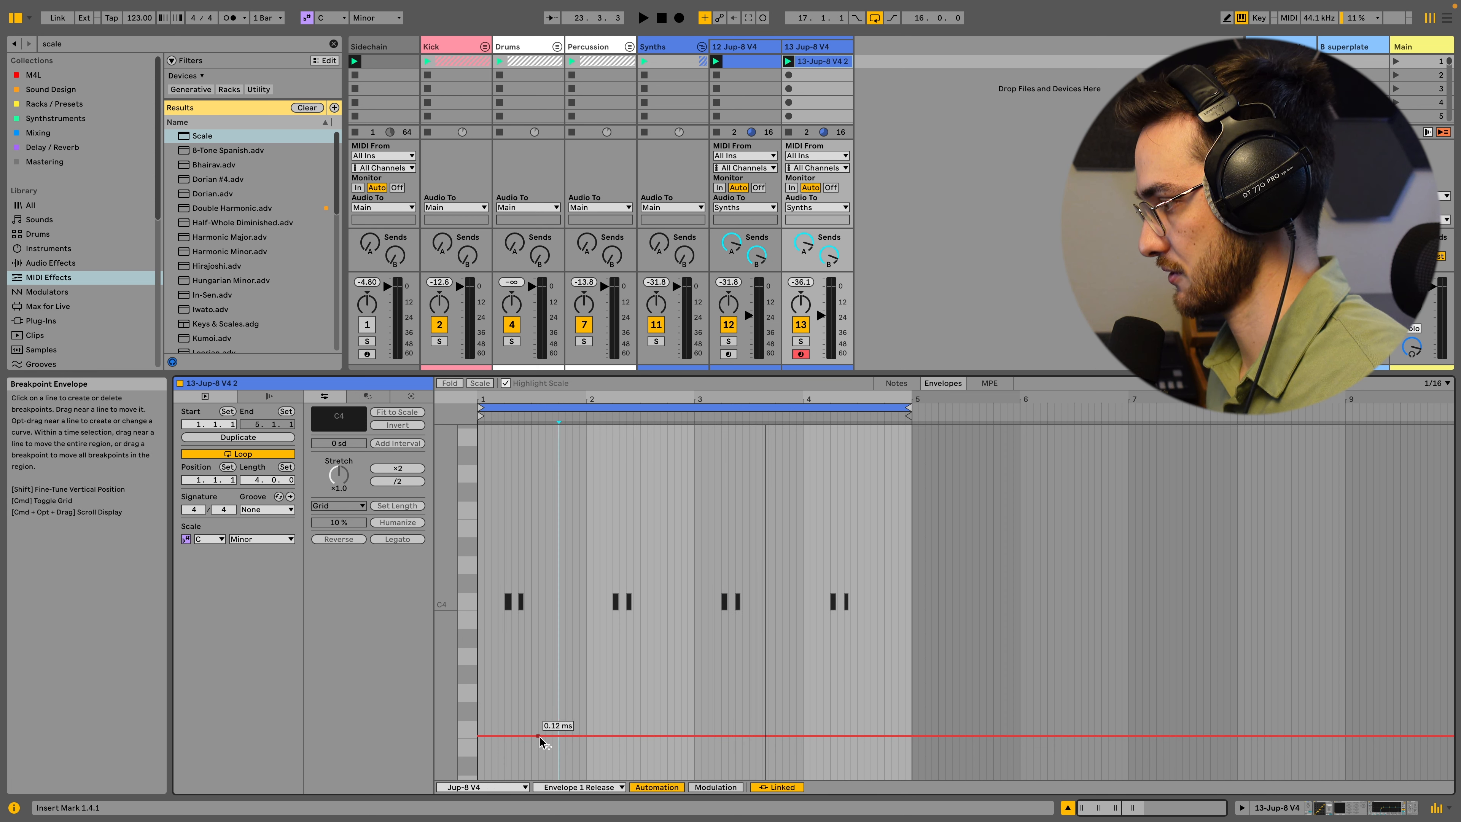
{"action": "left_click_drag", "start_coordinate": [525, 736], "coordinate": [545, 613]}
{"action": "left_click_drag", "start_coordinate": [544, 735], "coordinate": [599, 736]}
{"action": "left_click_drag", "start_coordinate": [693, 594], "coordinate": [478, 594]}
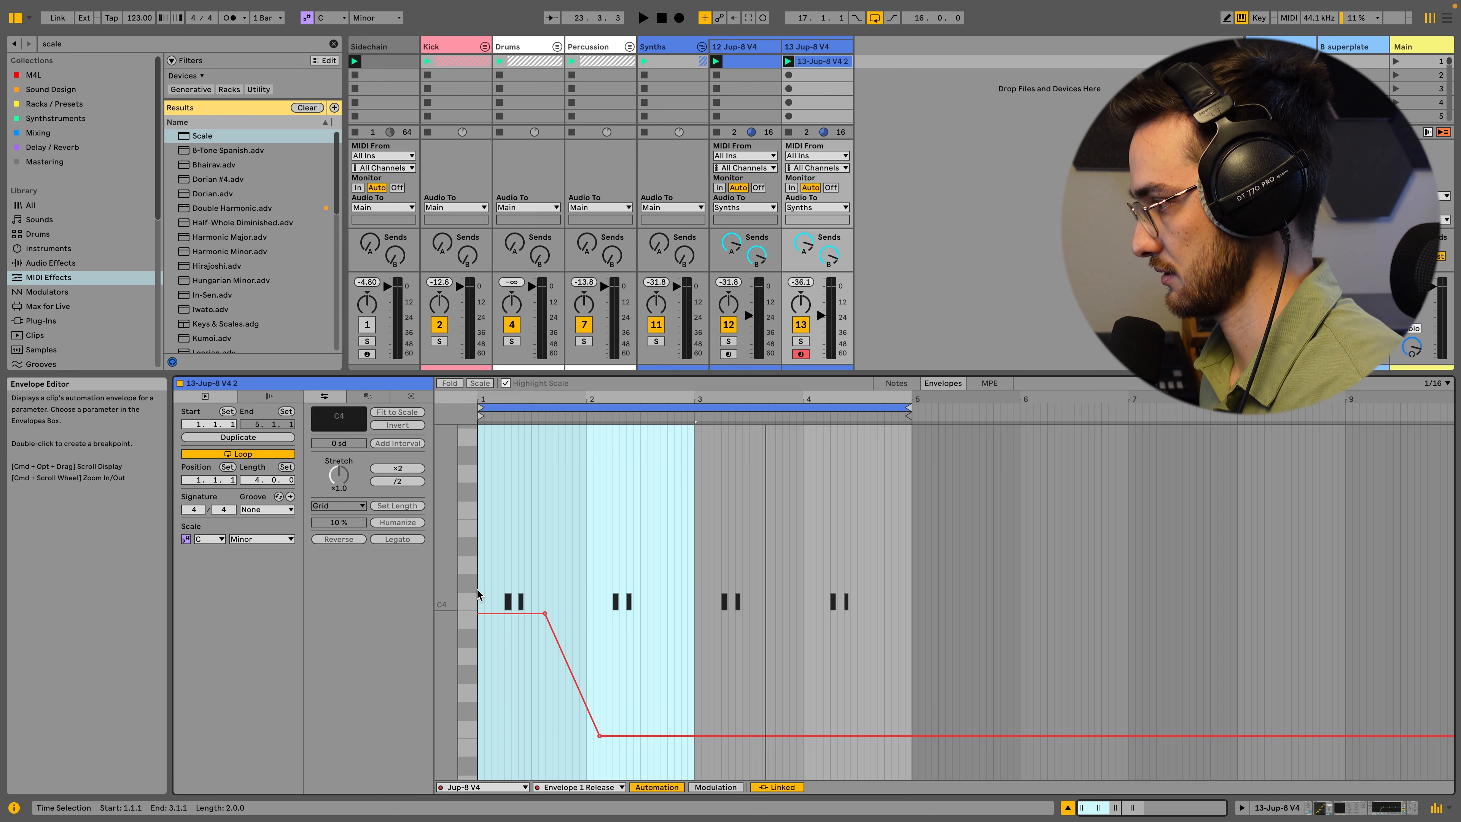
{"action": "key", "text": "super+d"}
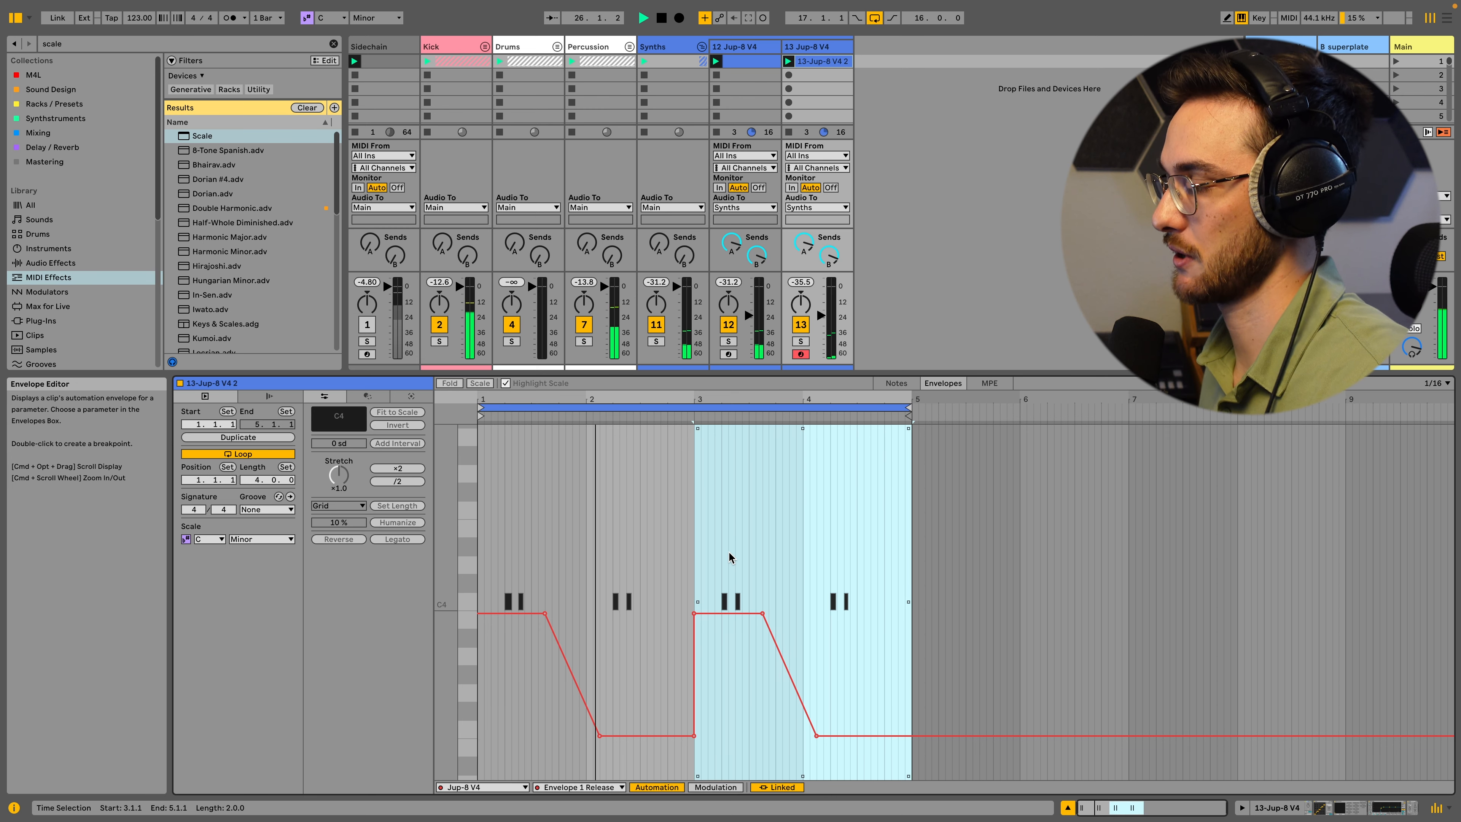
- Duplicate the second Jup-8 V4 track and arm the copy for recording
{"action": "key", "text": "shift+Tab"}
{"action": "left_click", "coordinate": [817, 47]}
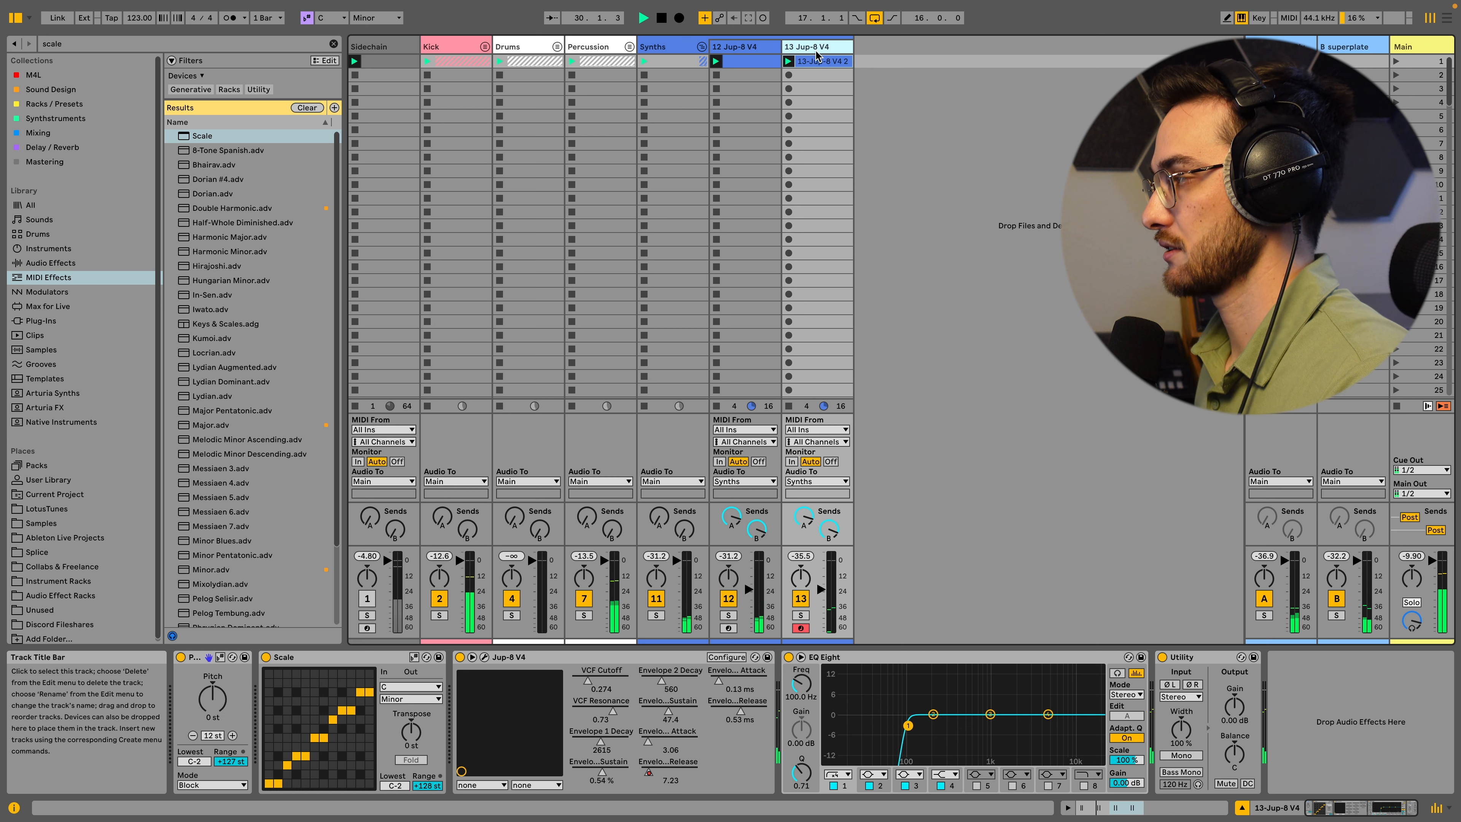
{"action": "key", "text": "ctrl+d"}
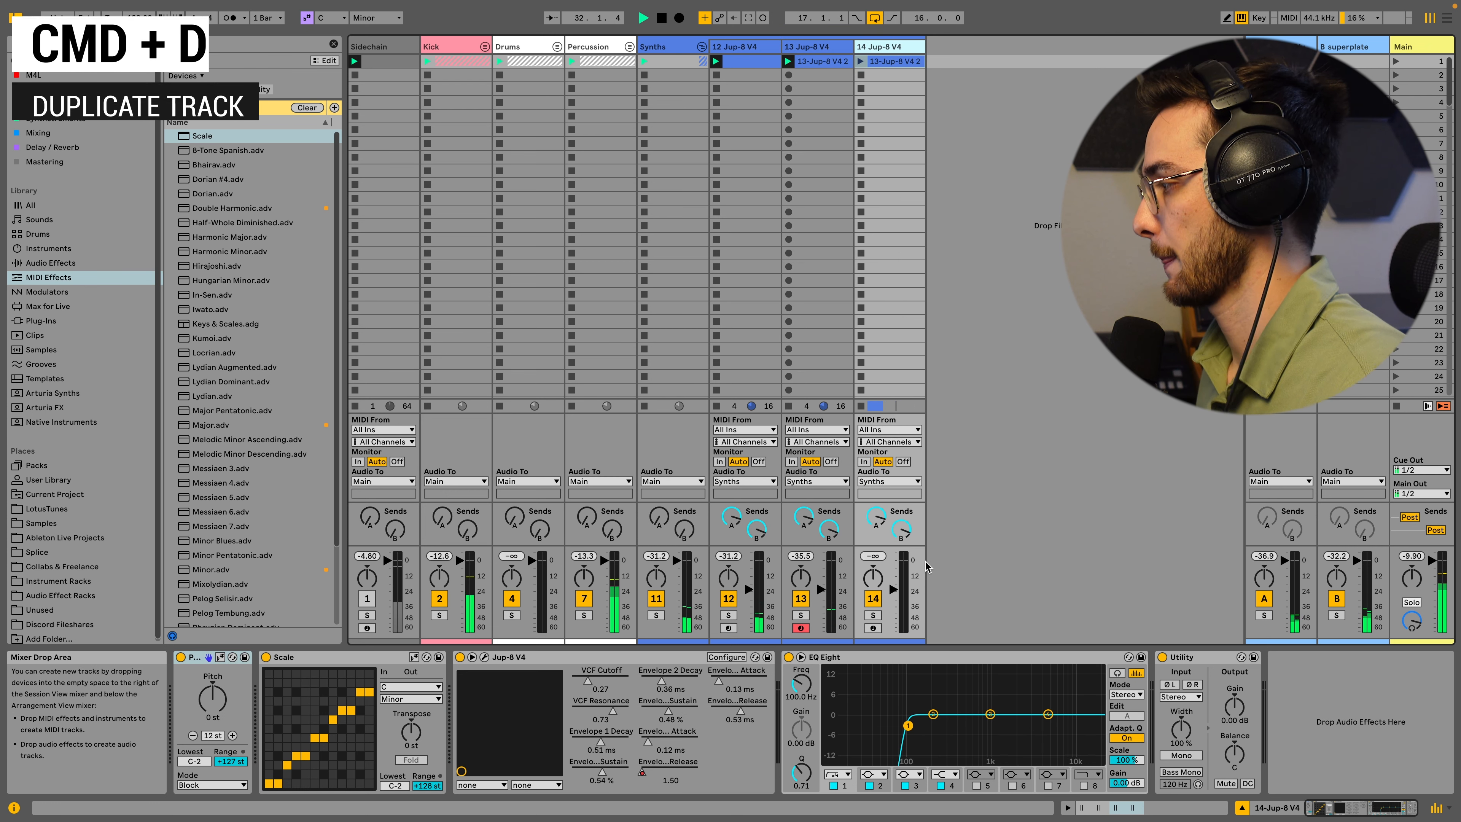
{"action": "left_click", "coordinate": [873, 628]}
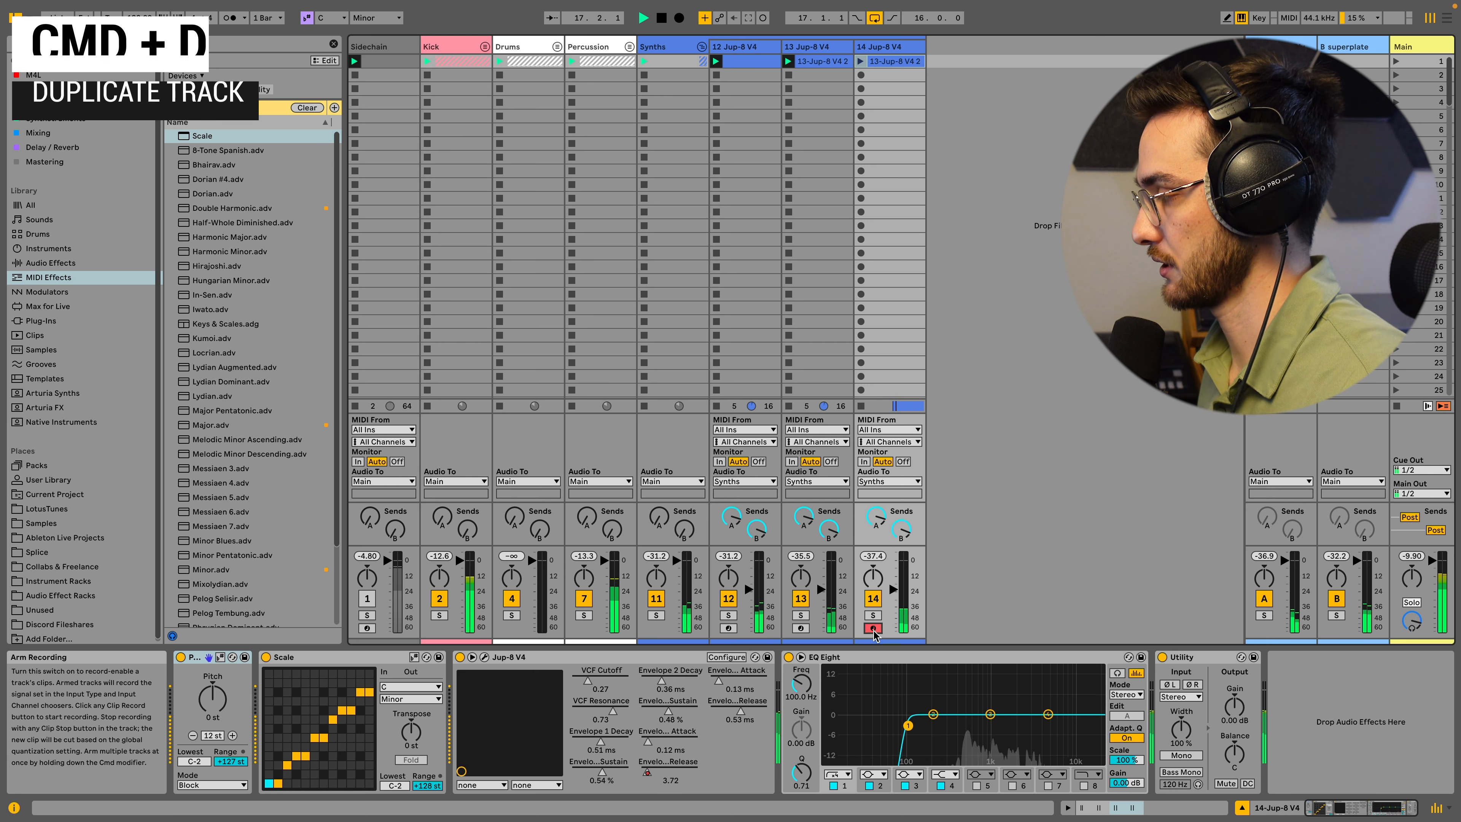
- Delete the copied clip and record a new melody of short paired notes between C4 and G4 in its slot
{"action": "key", "text": "Delete"}
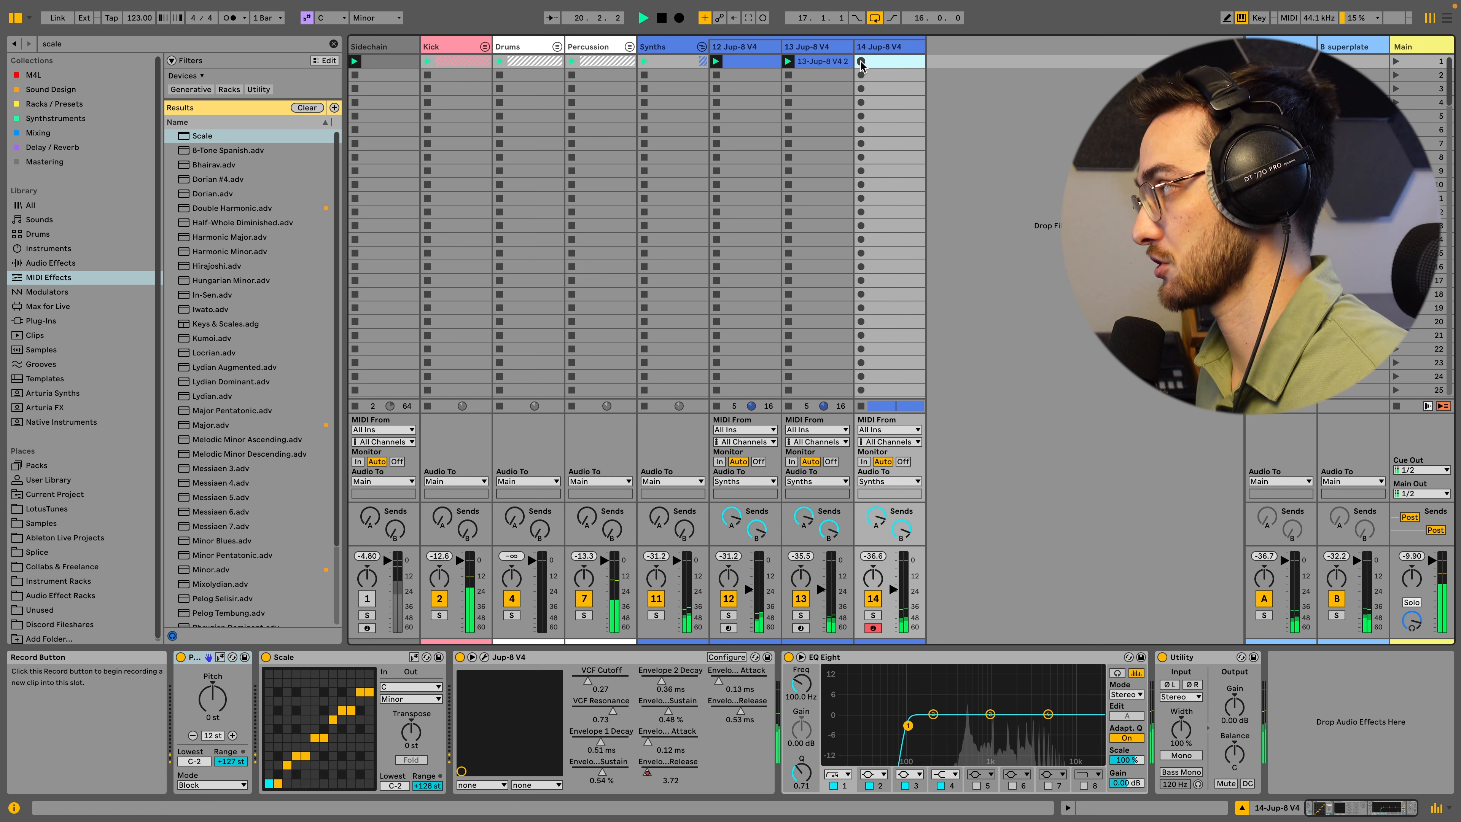
{"action": "left_click", "coordinate": [861, 62]}
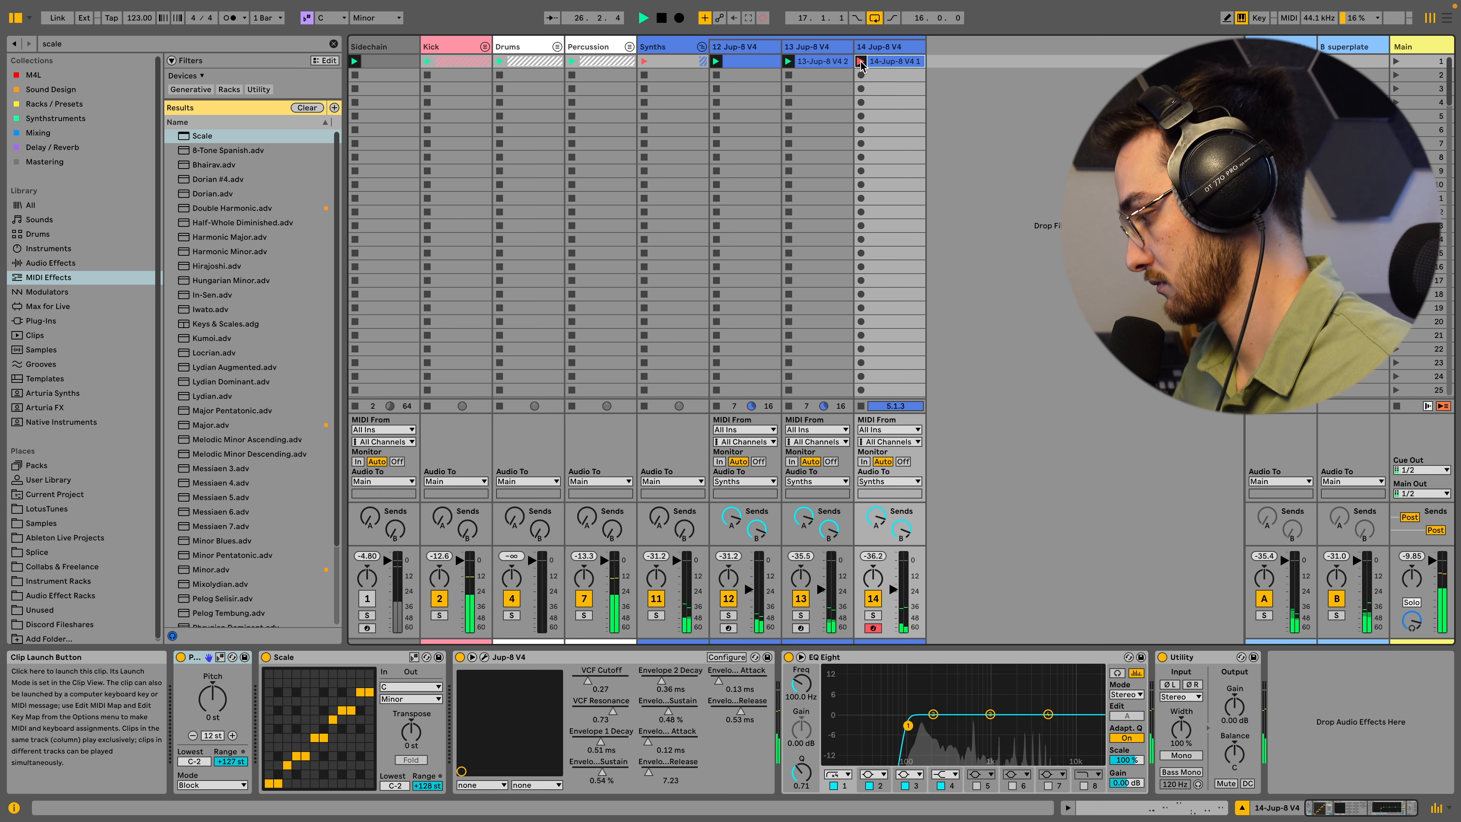
{"action": "left_click", "coordinate": [861, 62]}
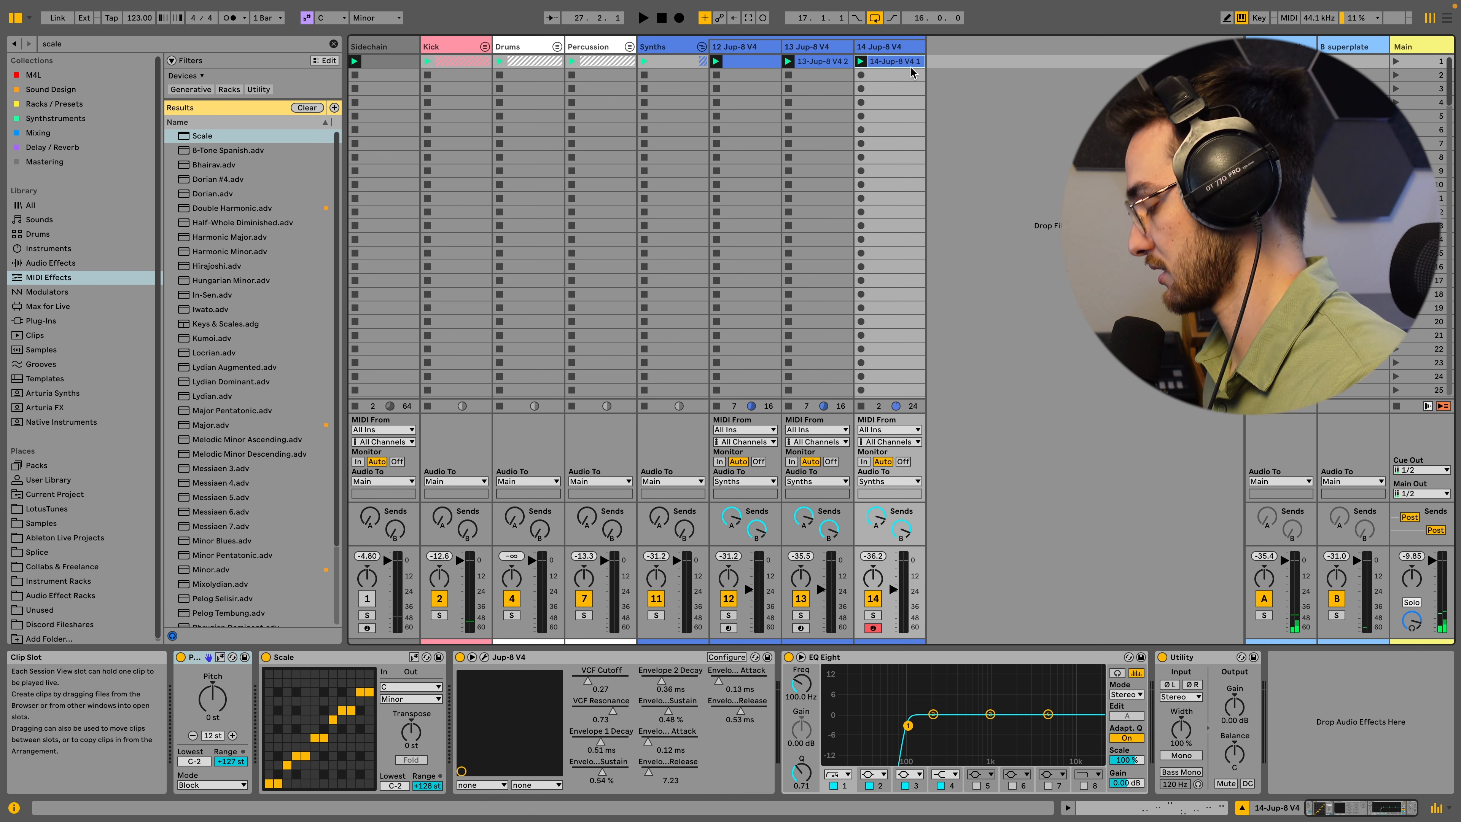
- Set the new melody clip's start and loop position to 3.1.1, with a four-bar loop length
{"action": "key", "text": "shift+Tab"}
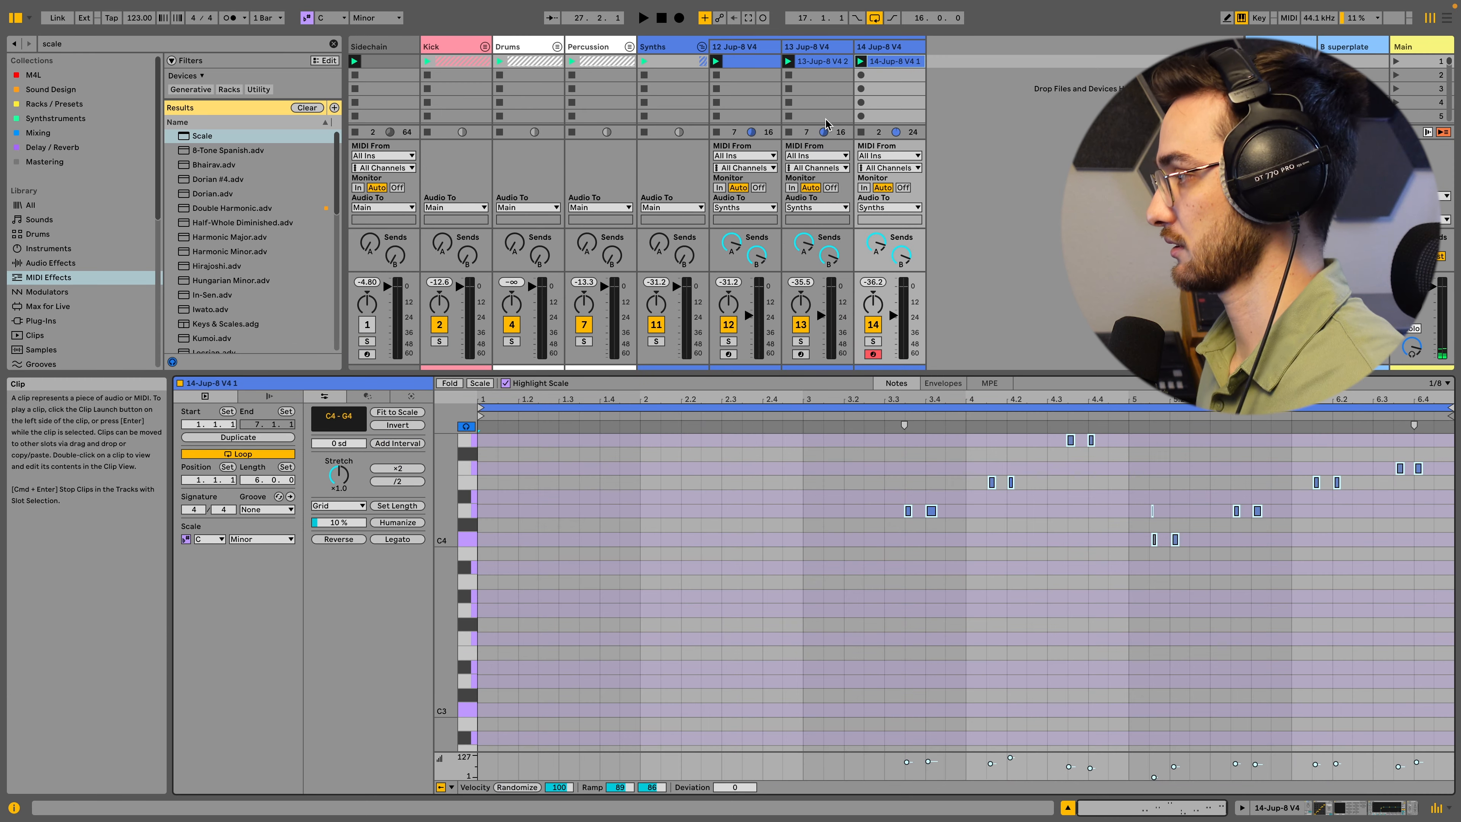
{"action": "left_click_drag", "start_coordinate": [481, 415], "coordinate": [805, 416]}
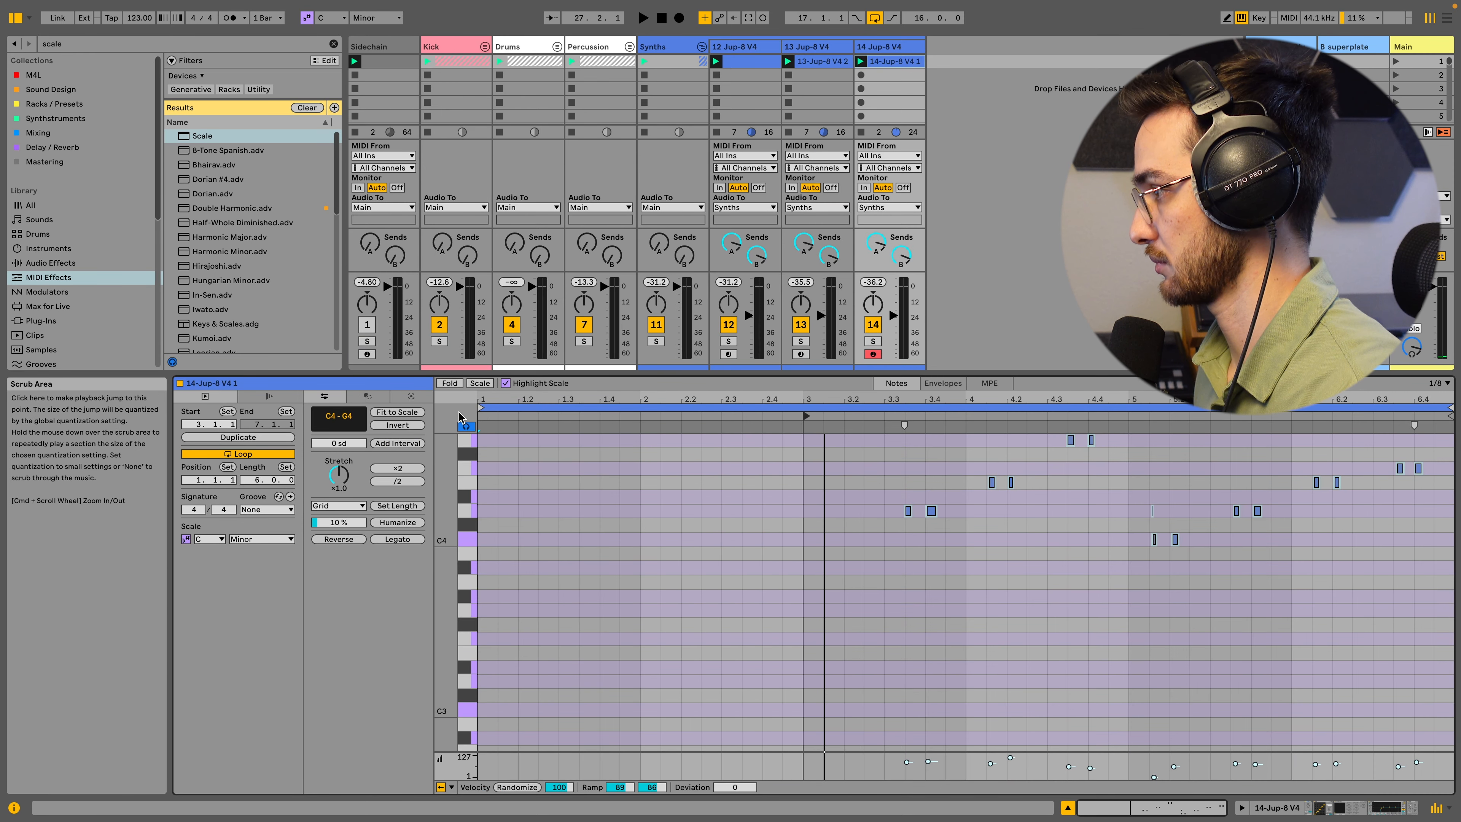
{"action": "left_click_drag", "start_coordinate": [479, 409], "coordinate": [804, 425]}
{"action": "left_click", "coordinate": [835, 398]}
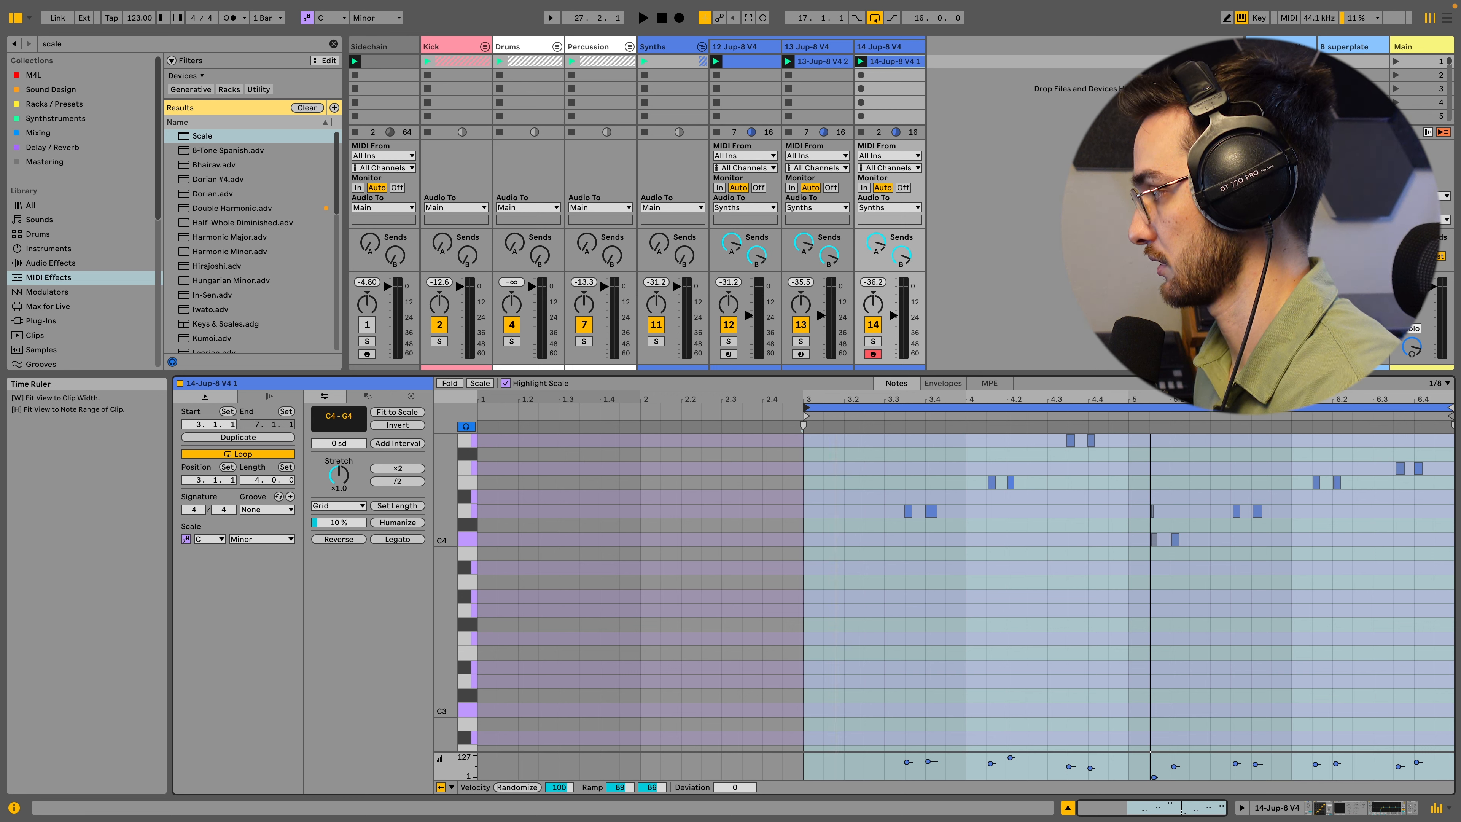
{"action": "left_click", "coordinate": [835, 411]}
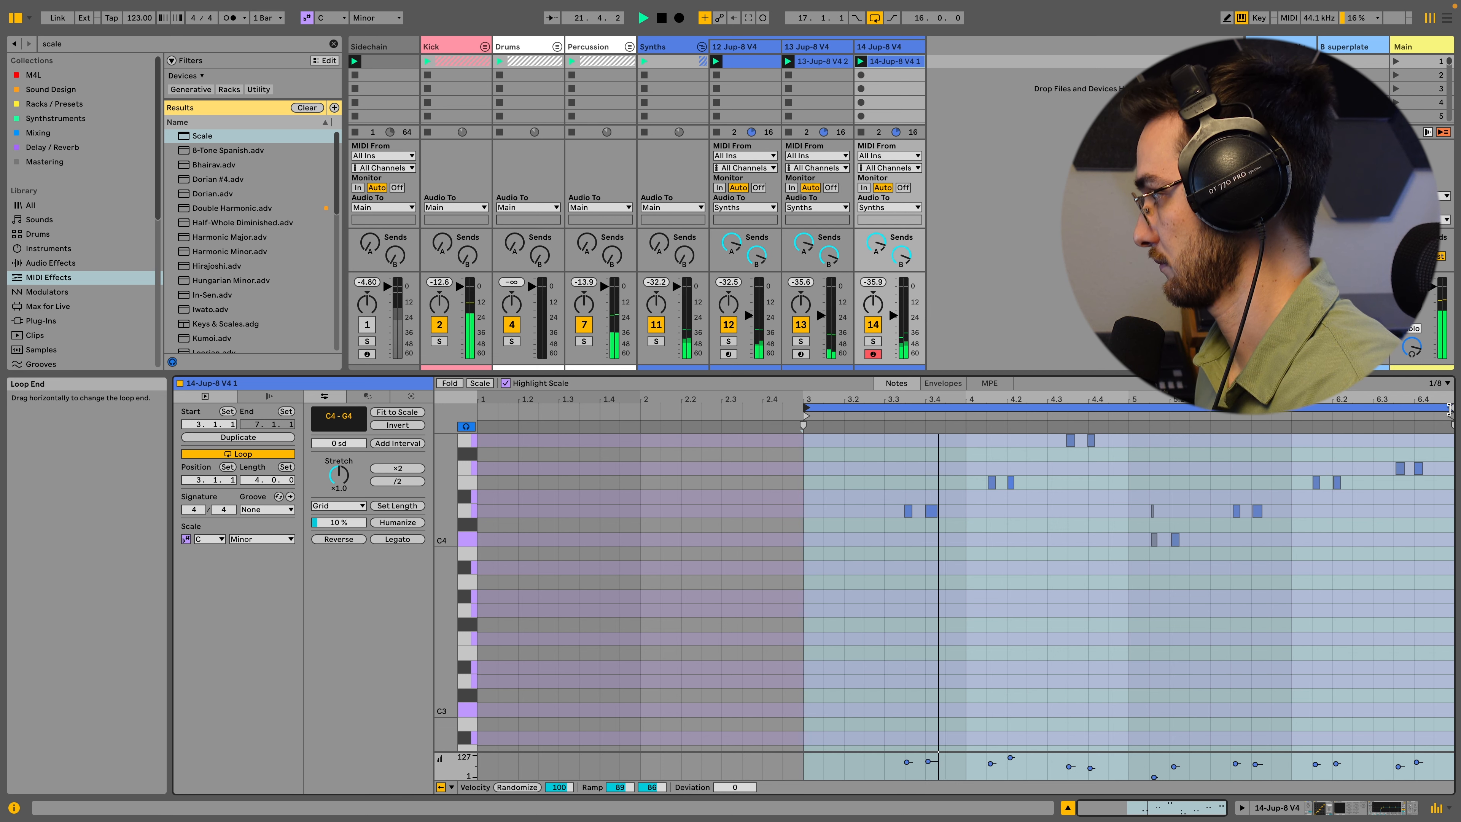
- Quantize the notes of the third part's melody clip and delete the stray very short D4 note in bar 5
{"action": "left_click", "coordinate": [1161, 482]}
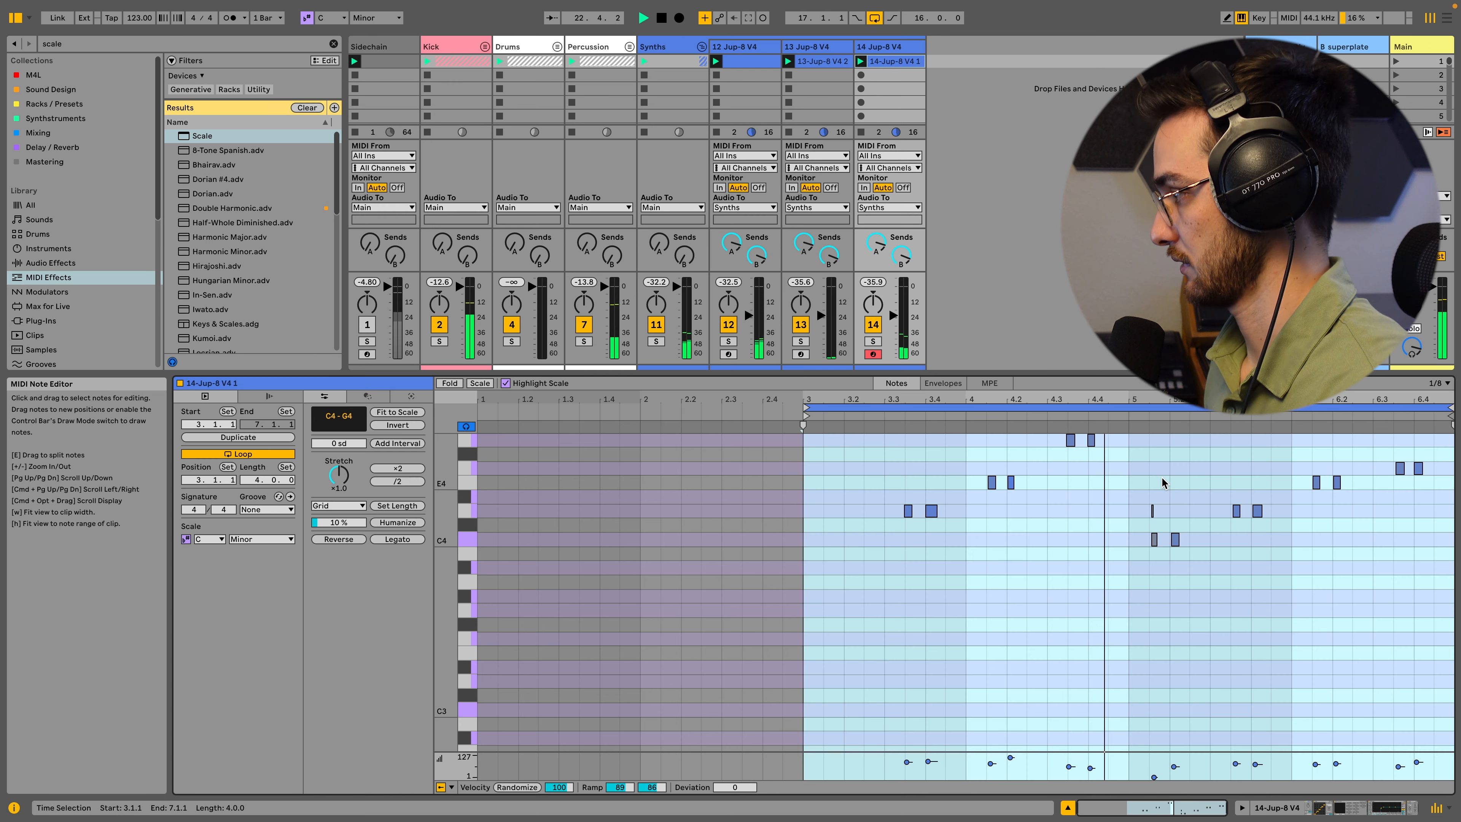
{"action": "key", "text": "ctrl+a"}
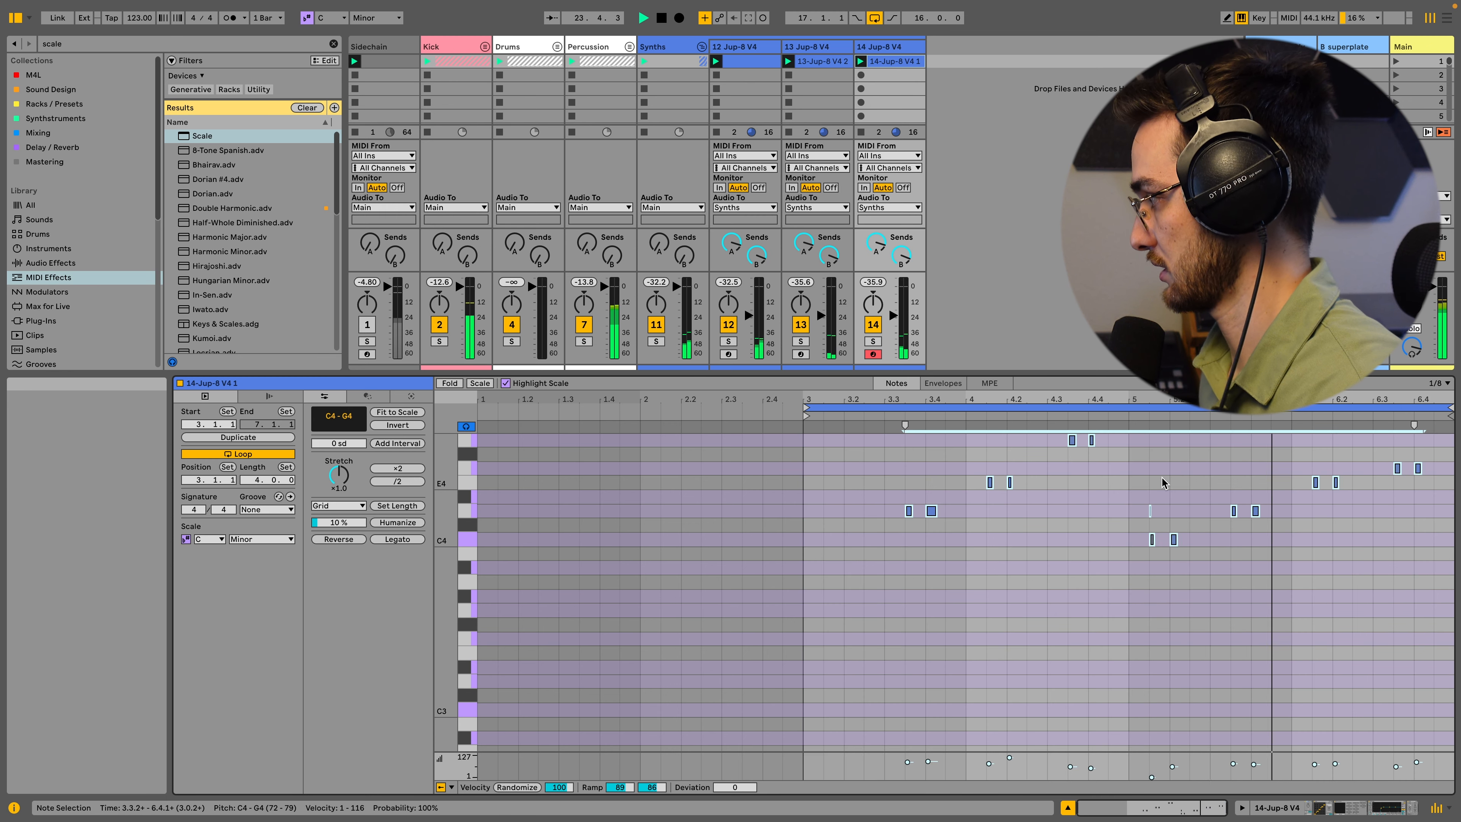
{"action": "left_click", "coordinate": [1161, 482]}
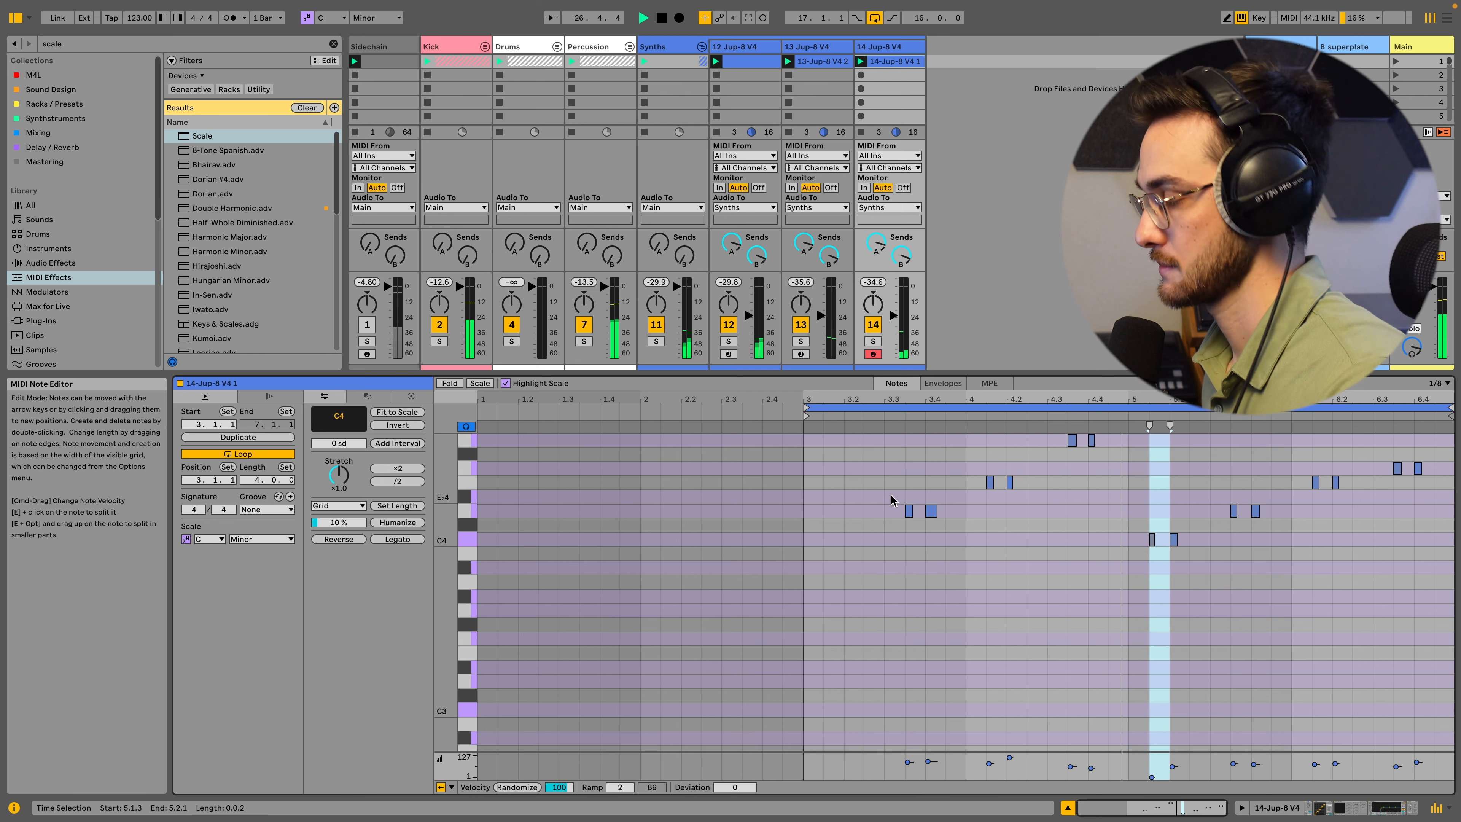
- Try all melody notes one octave lower, then settle them one octave above the recording, at C5 to G5
{"action": "left_click", "coordinate": [873, 482]}
{"action": "key", "text": "super+a"}
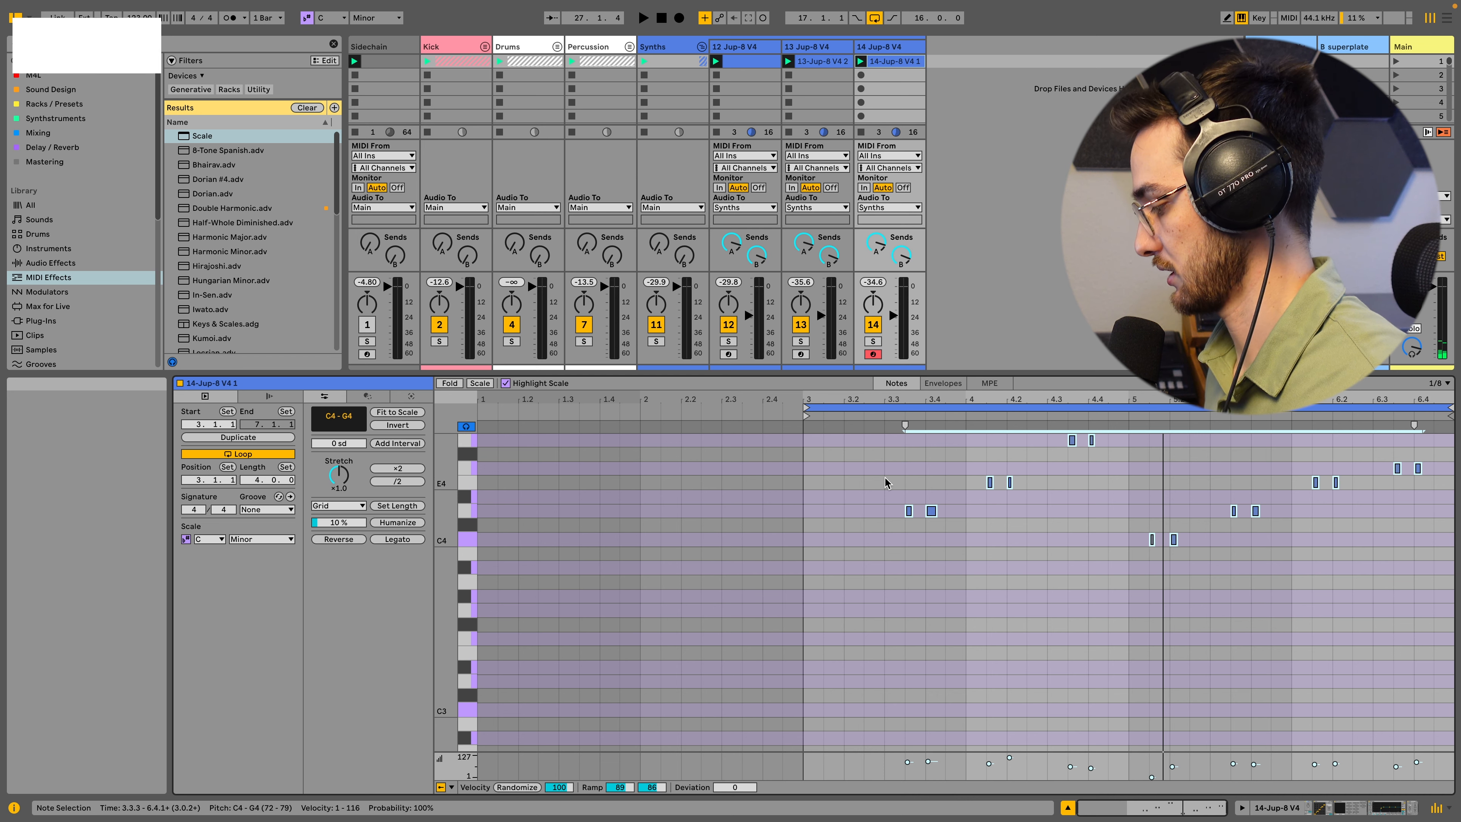
{"action": "key", "text": "shift+Down"}
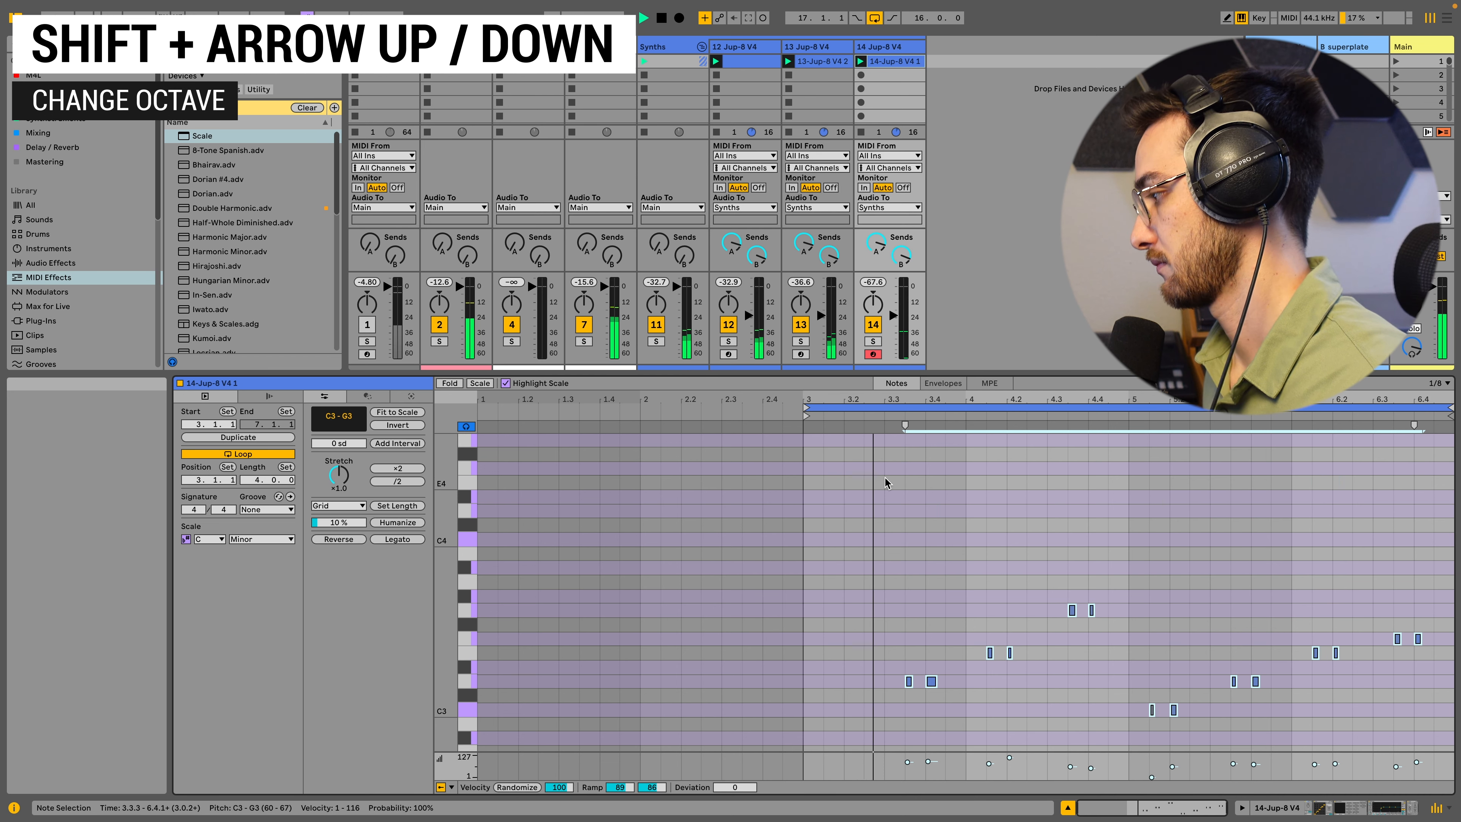
{"action": "key", "text": "shift+Up"}
{"action": "key", "text": "shift+Up"}
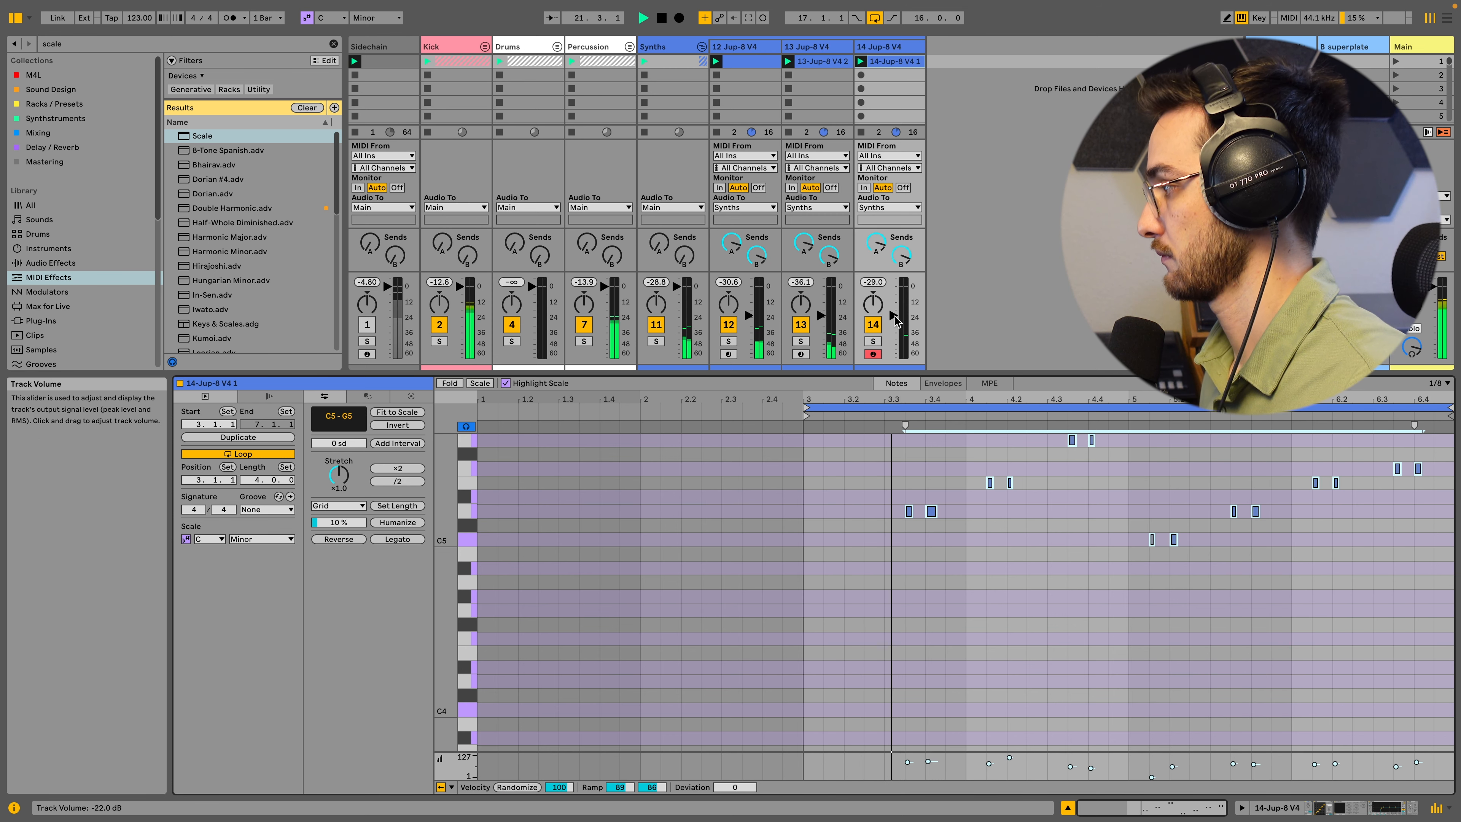
- On the third Jup-8 V4 track, set the envelope release to 3140, VCF Cutoff to 0.247 and VCF Resonance to 0.617, and adjust Send A
{"action": "key", "text": "shift+Tab"}
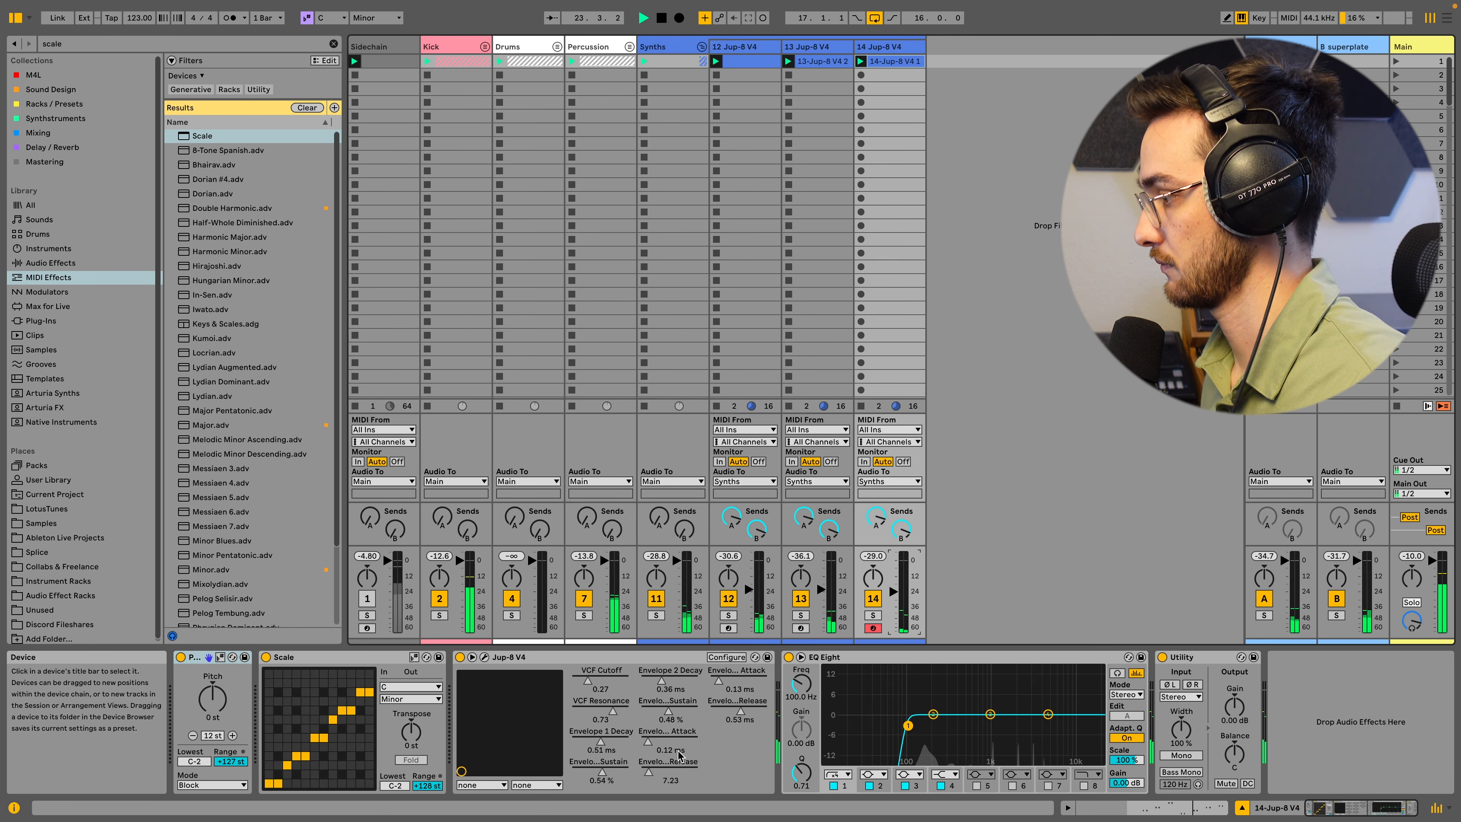
{"action": "left_click_drag", "start_coordinate": [648, 772], "coordinate": [670, 773]}
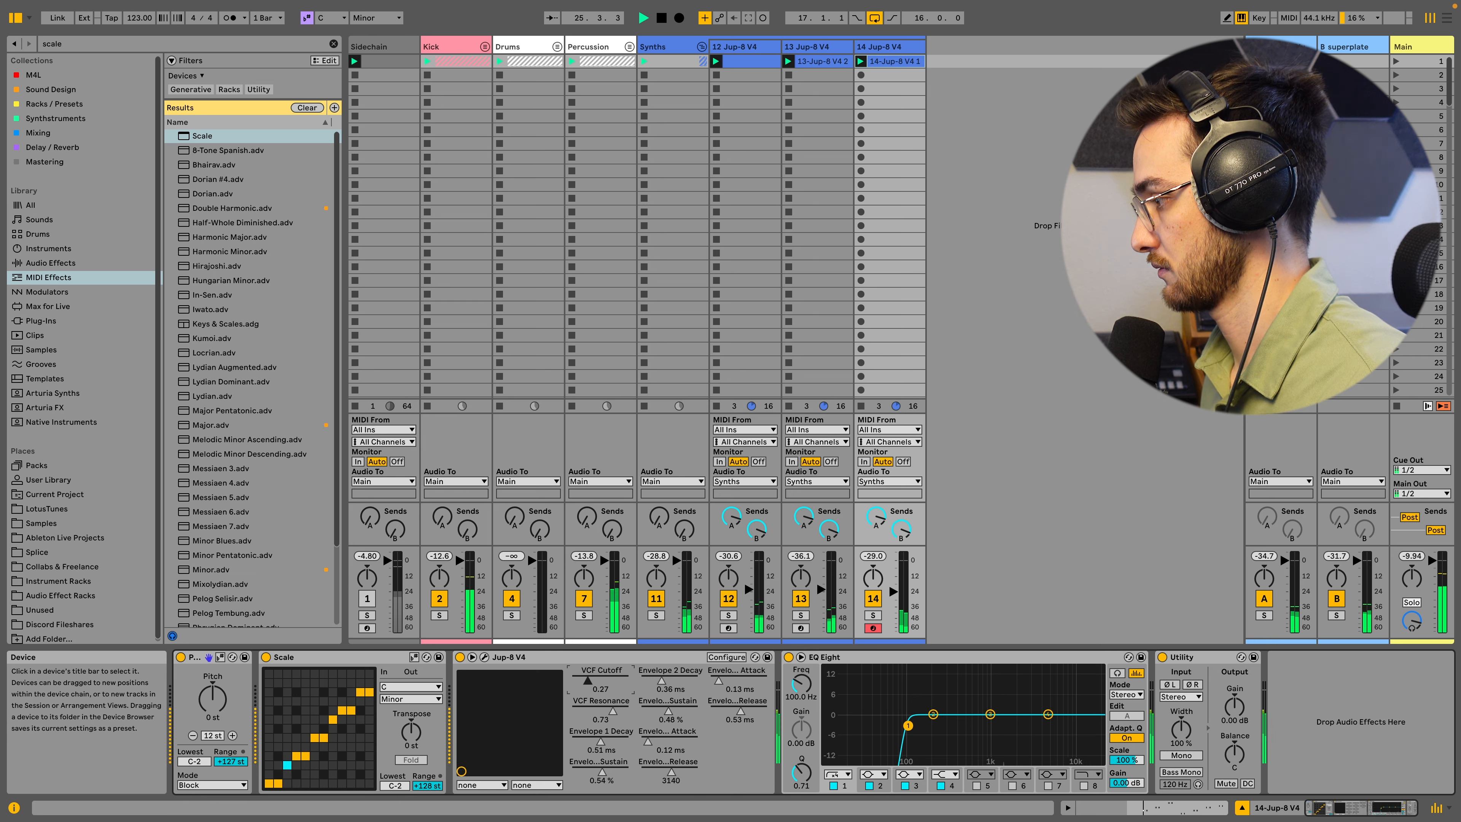
{"action": "mouse_move", "coordinate": [588, 681]}
{"action": "left_mouse_down"}
{"action": "mouse_move", "coordinate": [601, 681]}
{"action": "mouse_move", "coordinate": [603, 712]}
{"action": "mouse_move", "coordinate": [589, 711]}
{"action": "mouse_move", "coordinate": [611, 680]}
{"action": "mouse_move", "coordinate": [591, 680]}
{"action": "left_mouse_up"}
{"action": "mouse_move", "coordinate": [589, 712]}
{"action": "left_mouse_down"}
{"action": "mouse_move", "coordinate": [606, 712]}
{"action": "mouse_move", "coordinate": [589, 684]}
{"action": "left_mouse_up"}
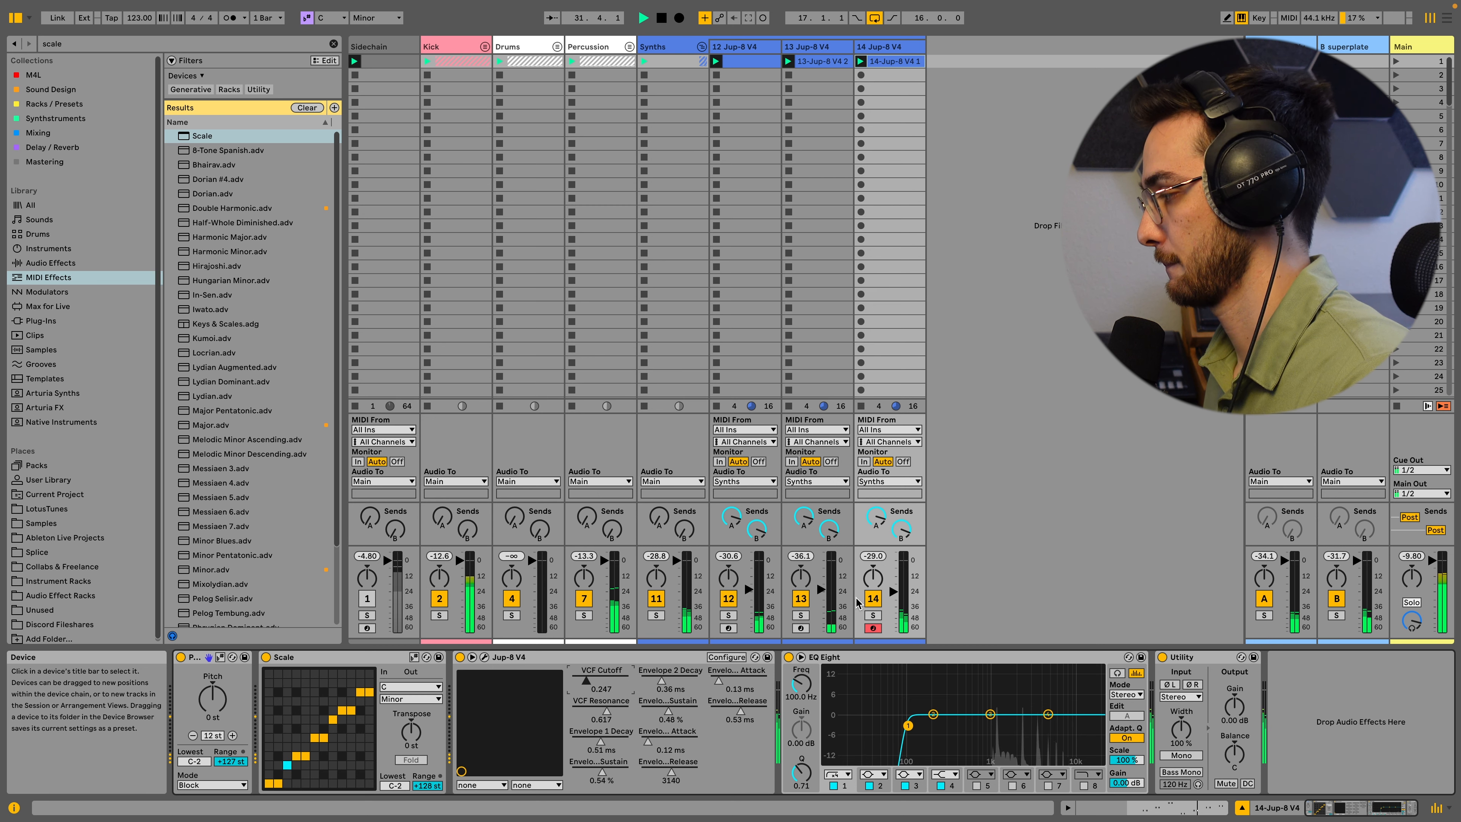
{"action": "left_click", "coordinate": [875, 518]}
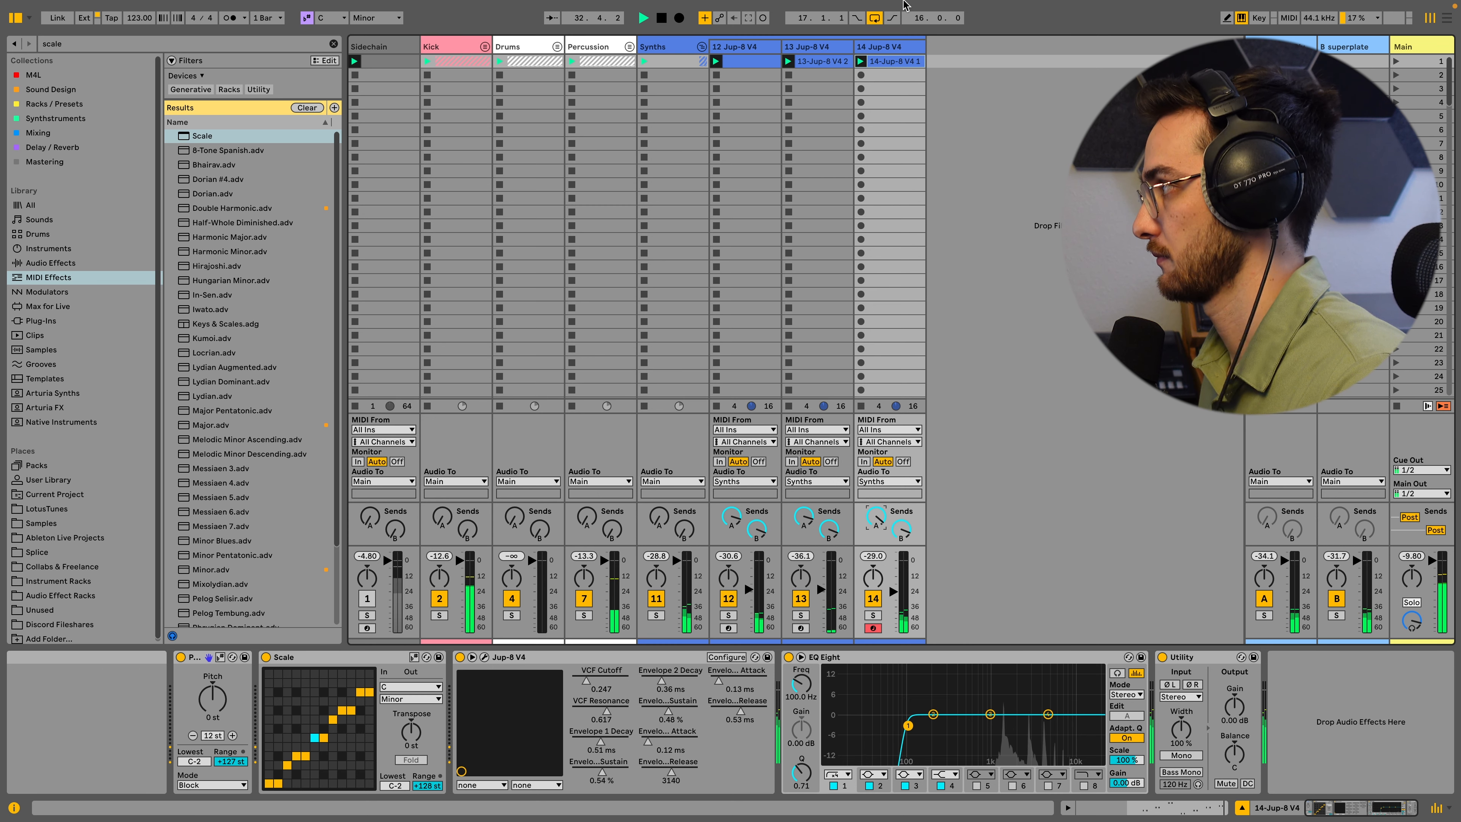
- Duplicate the third Jup-8 V4 track, arm the copy for recording and delete its copied clip
{"action": "left_click", "coordinate": [892, 62]}
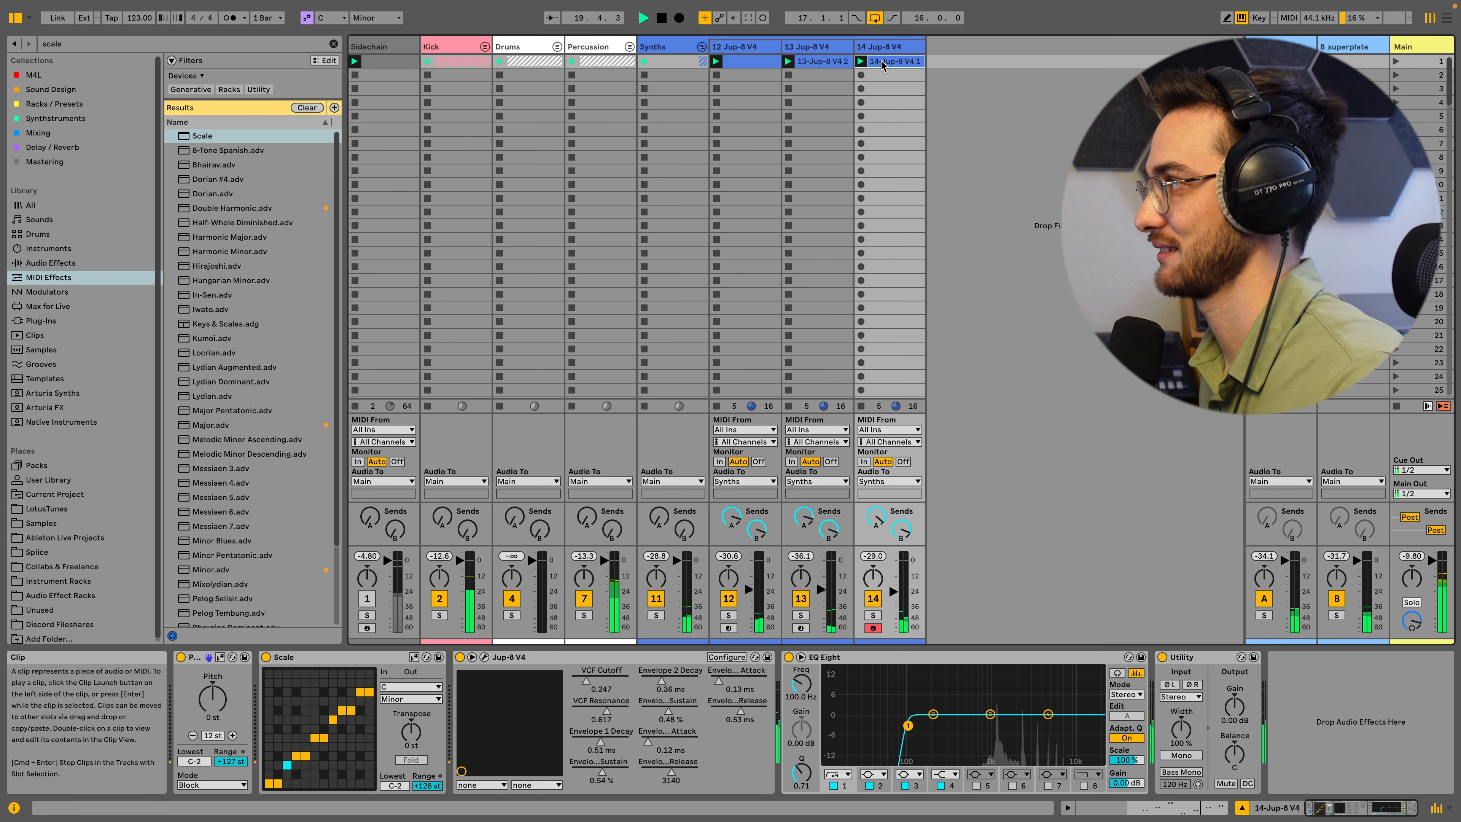
{"action": "left_click", "coordinate": [893, 50]}
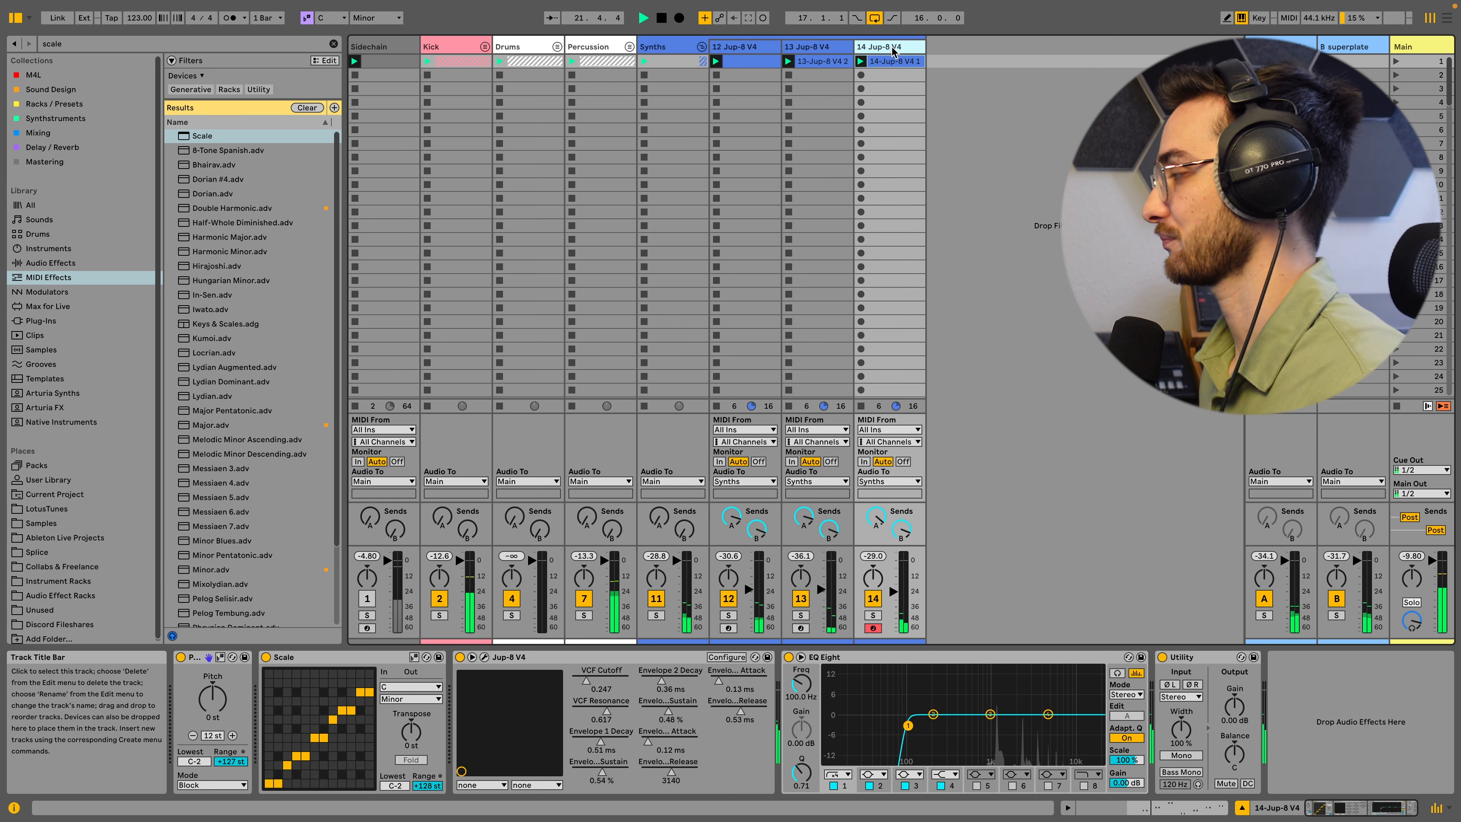
{"action": "key", "text": "ctrl+d"}
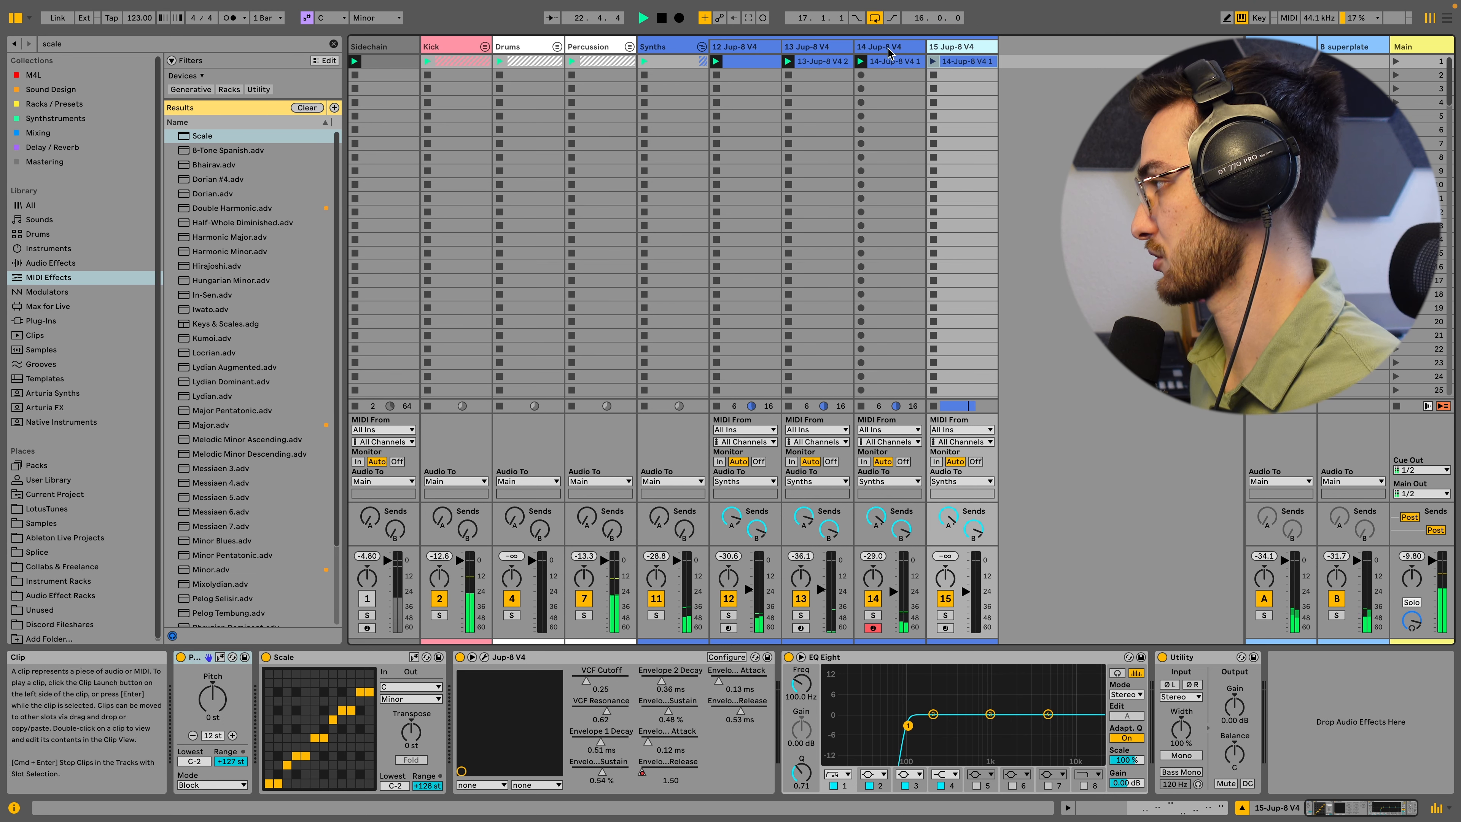
{"action": "left_click", "coordinate": [945, 627]}
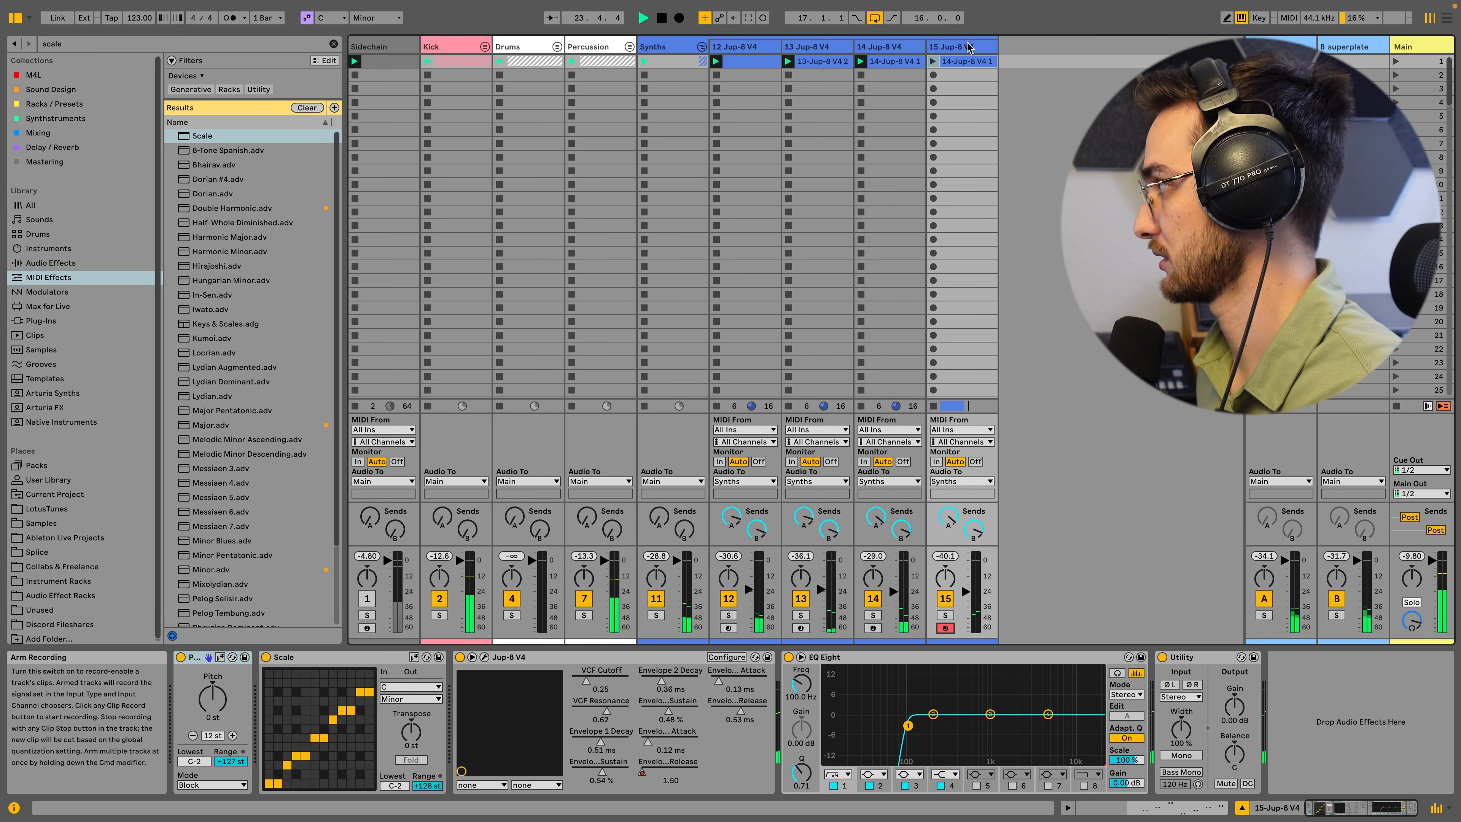
{"action": "left_click", "coordinate": [955, 60]}
{"action": "key", "text": "Delete"}
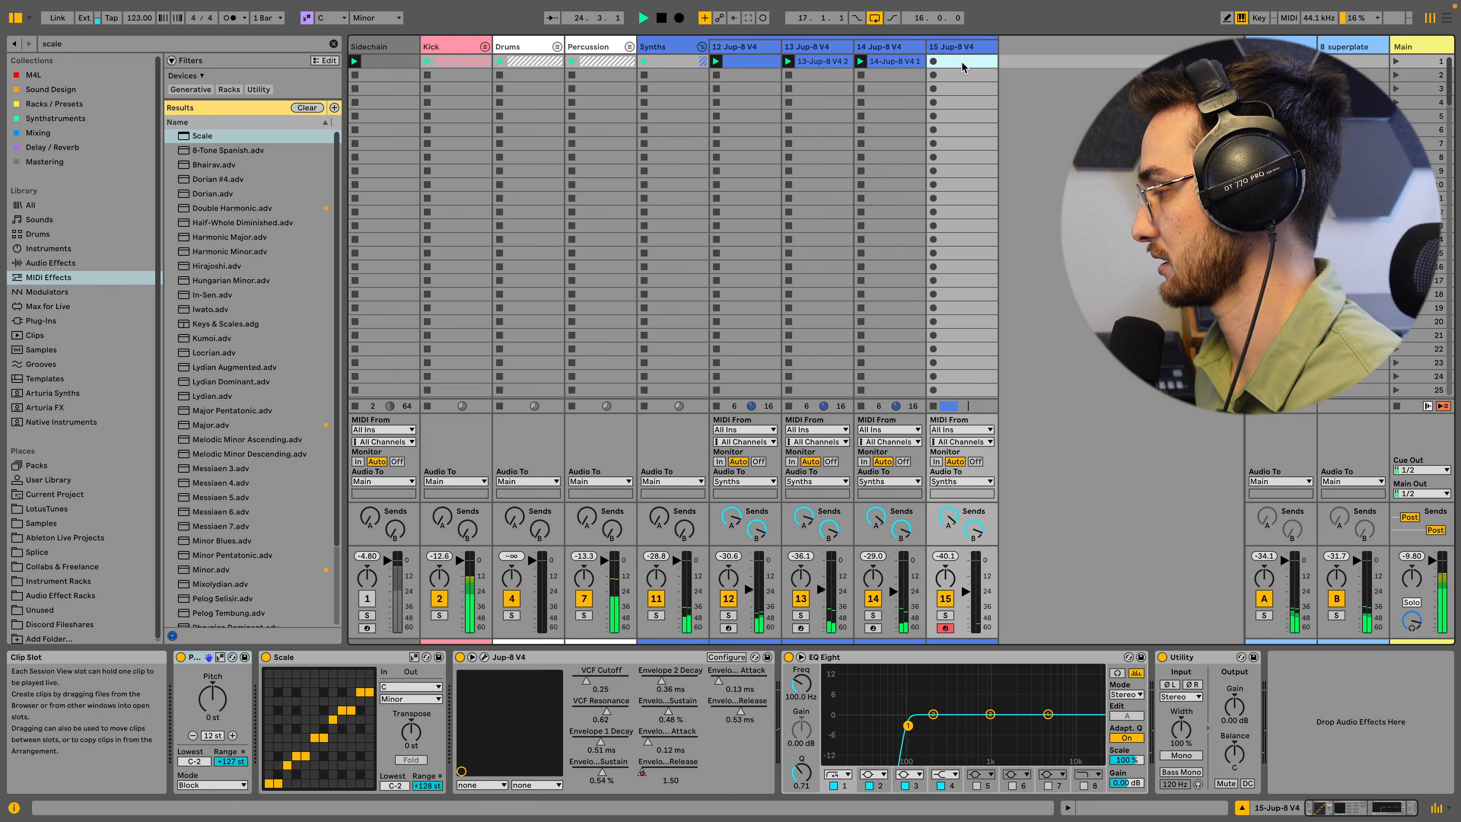
- Load the Dark Flute preset in the new track's Jup-8 V4
{"action": "left_click", "coordinate": [483, 658]}
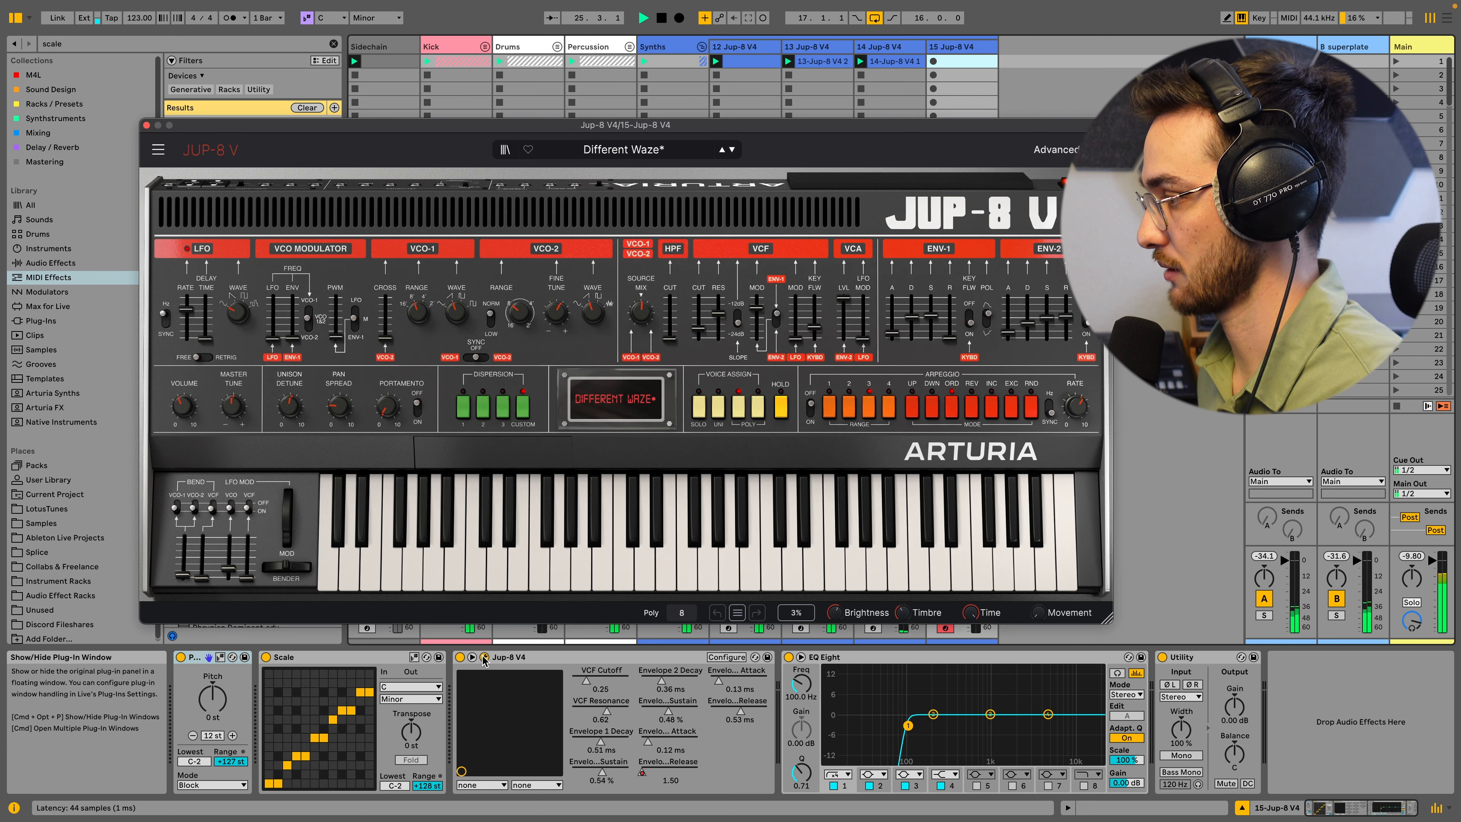
{"action": "left_click", "coordinate": [731, 150]}
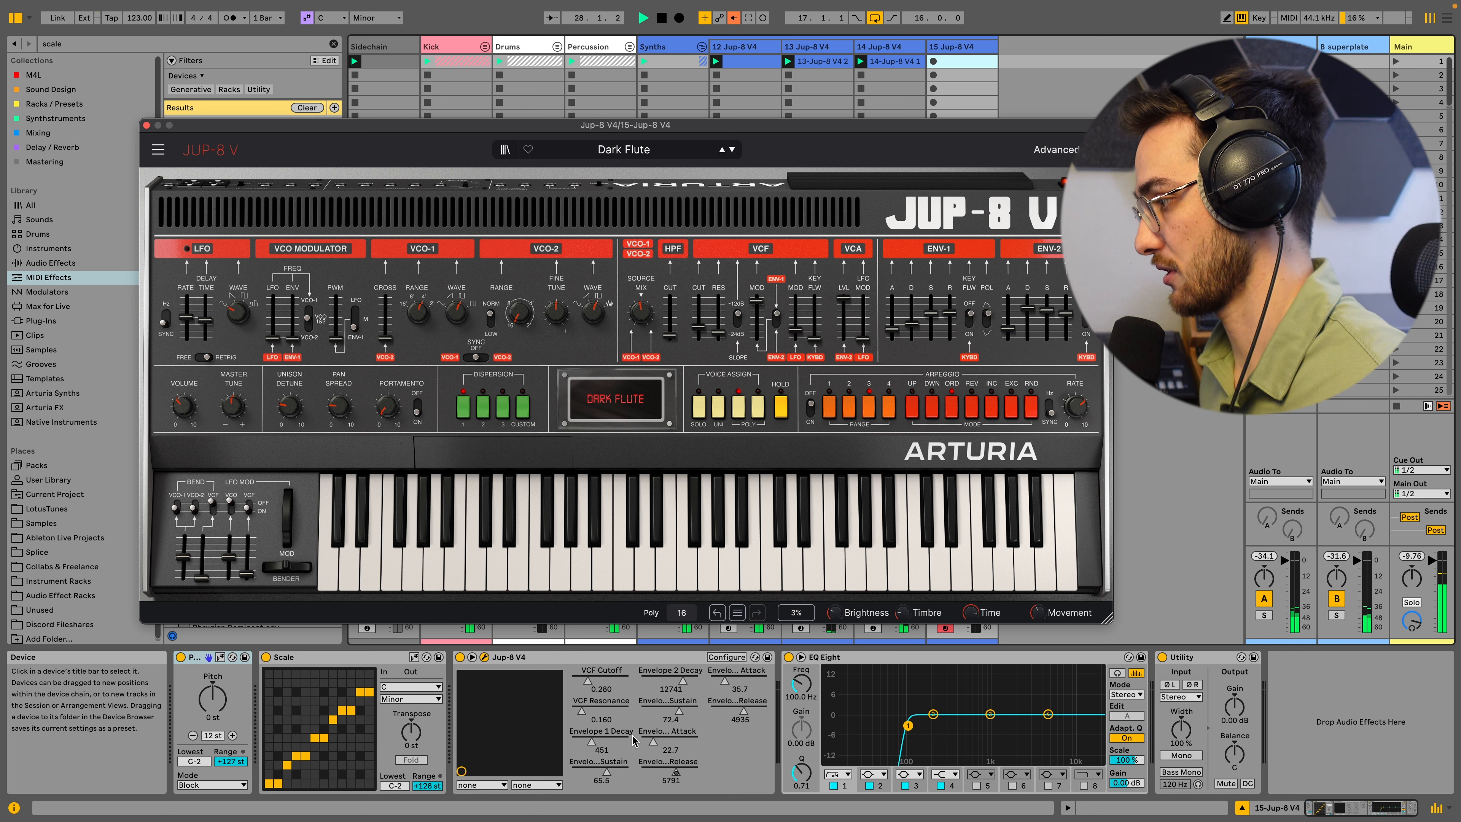
{"action": "left_click", "coordinate": [677, 774]}
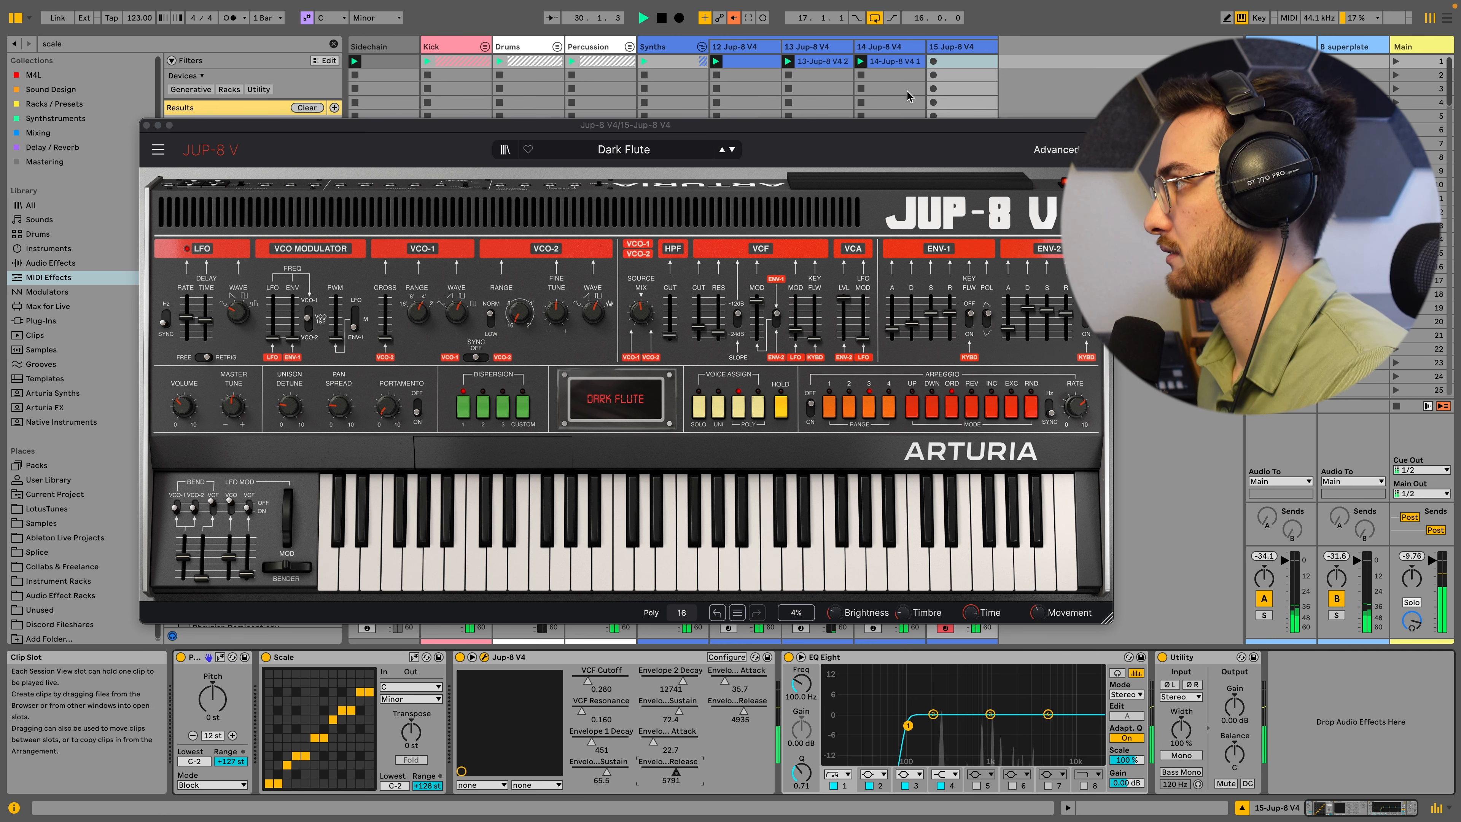
{"action": "left_click", "coordinate": [948, 62]}
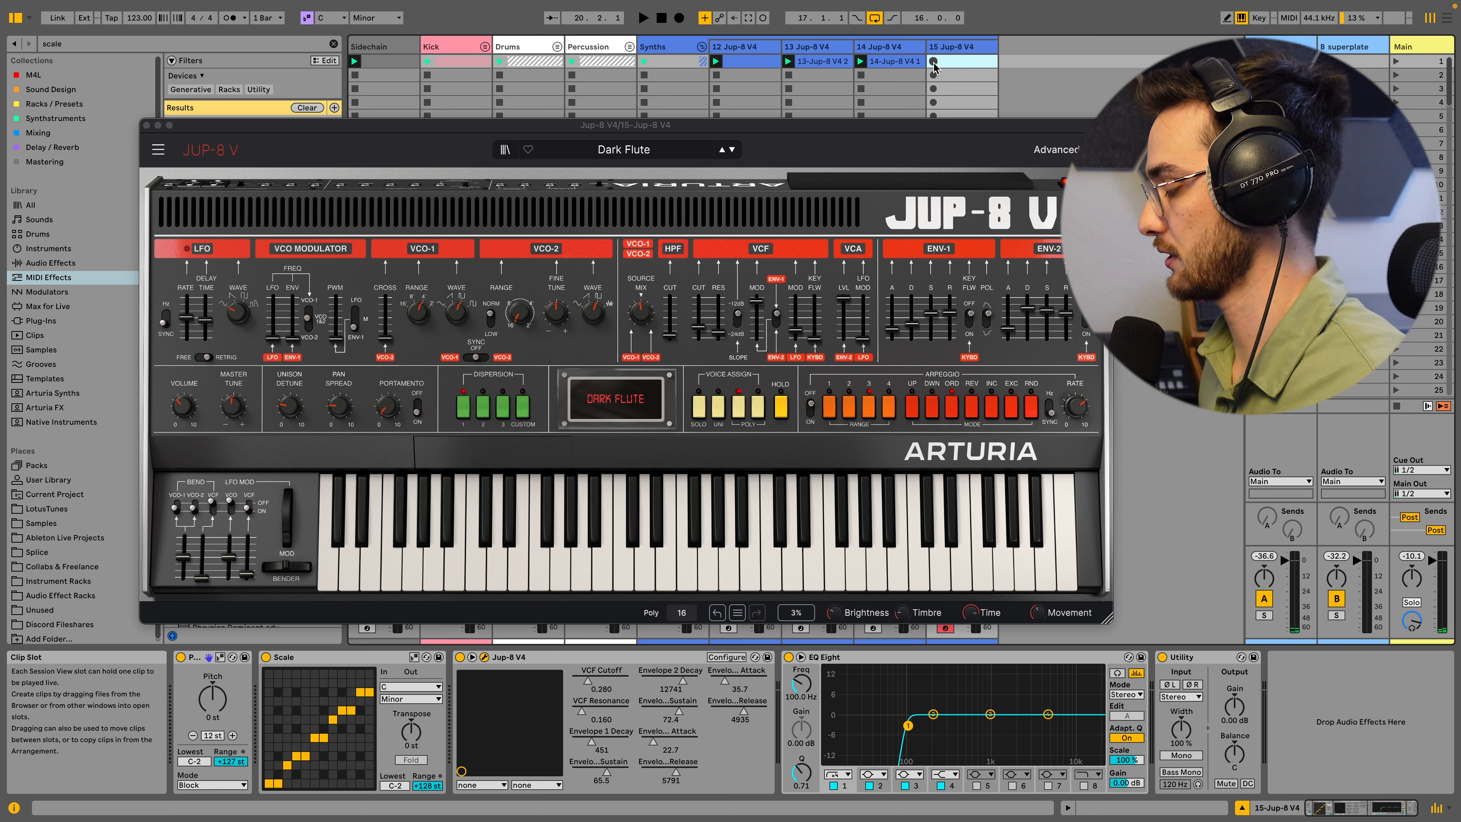
{"action": "left_click", "coordinate": [932, 62]}
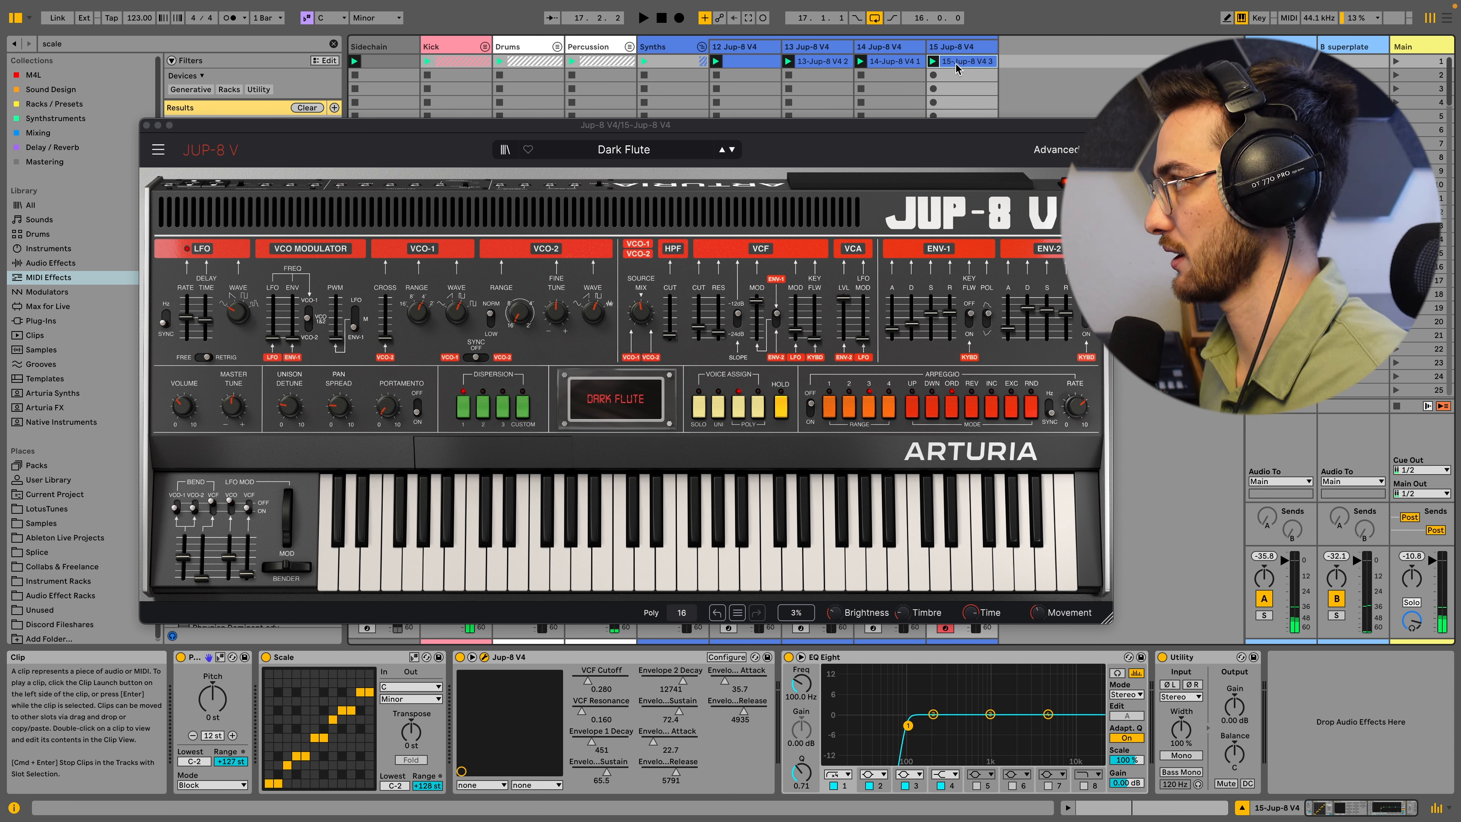
{"action": "key", "text": "Delete"}
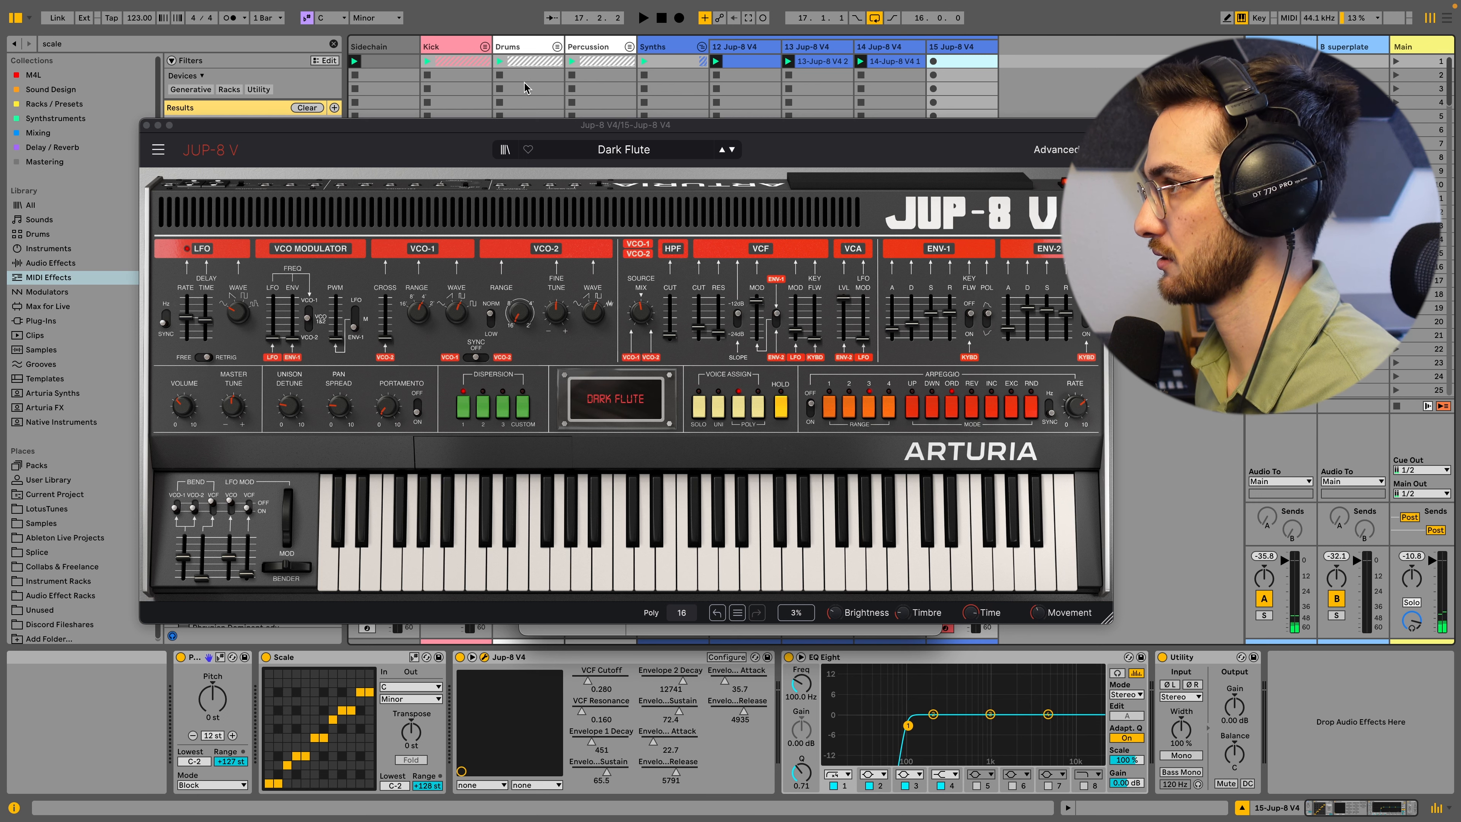
- Set the recording count-in to 1 Bar in the Record, Warp & Launch settings
{"action": "key", "text": "super+comma"}
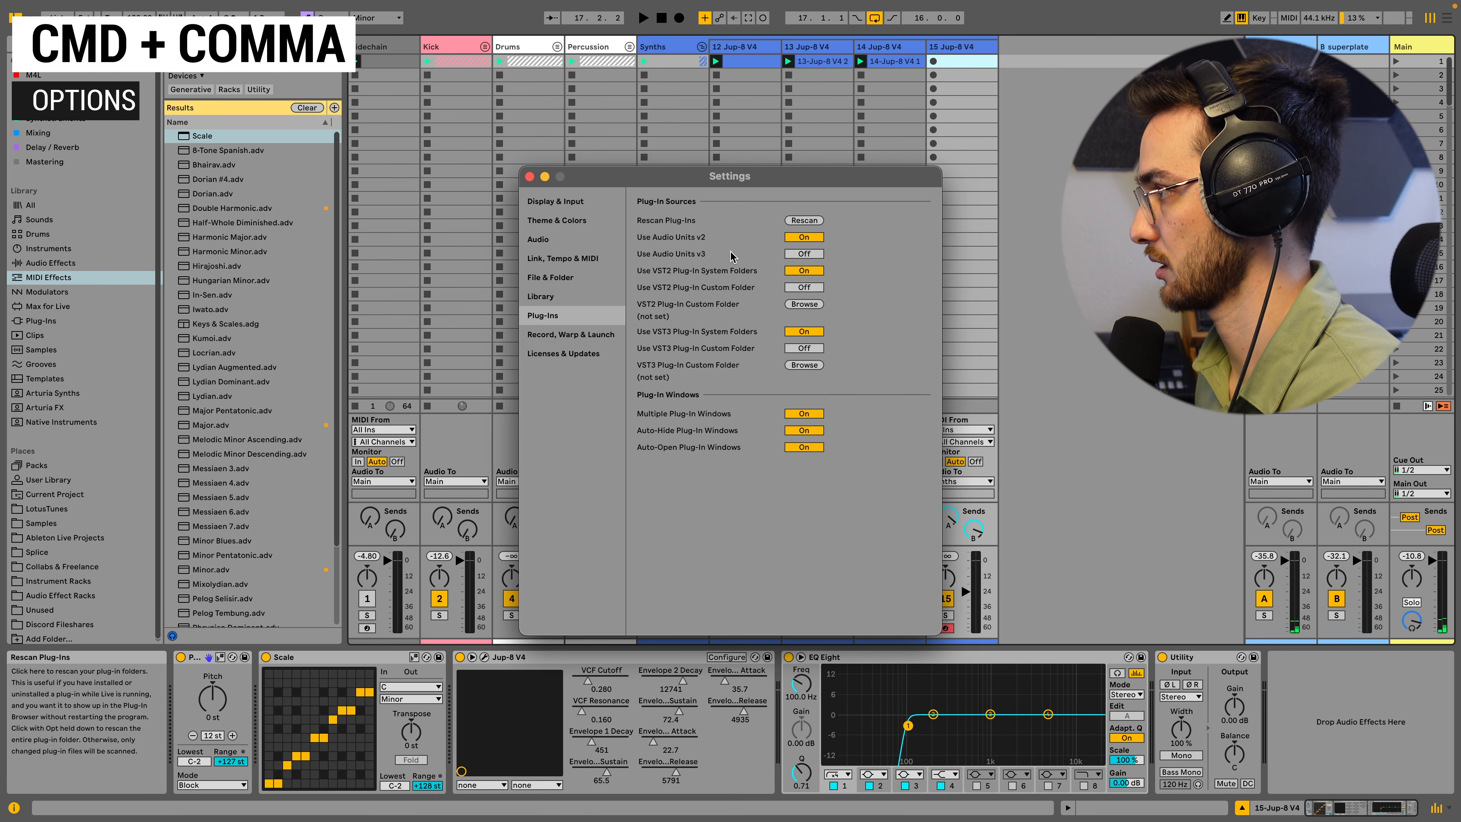
{"action": "left_click", "coordinate": [574, 335]}
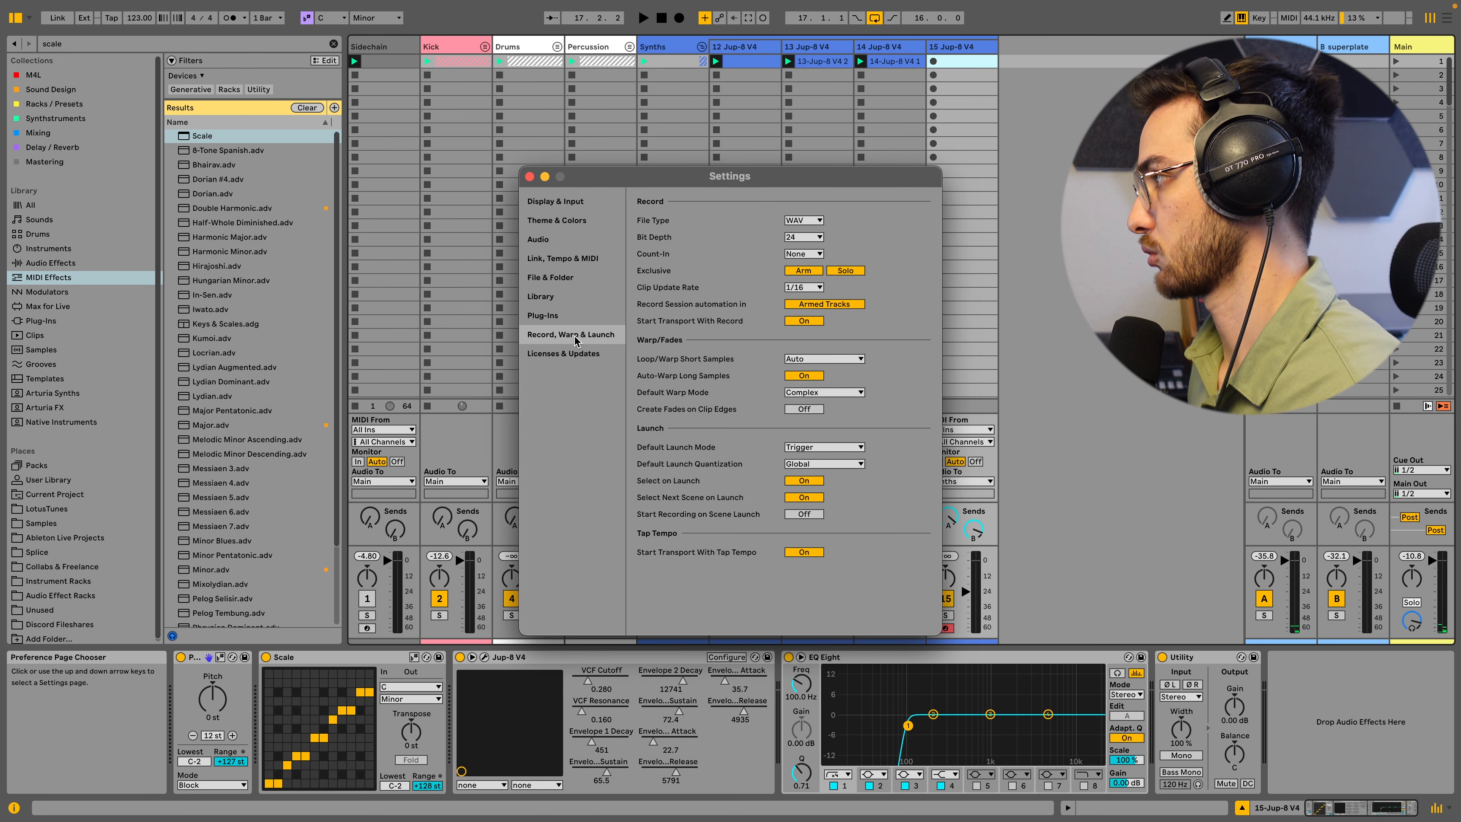
{"action": "left_click", "coordinate": [803, 253]}
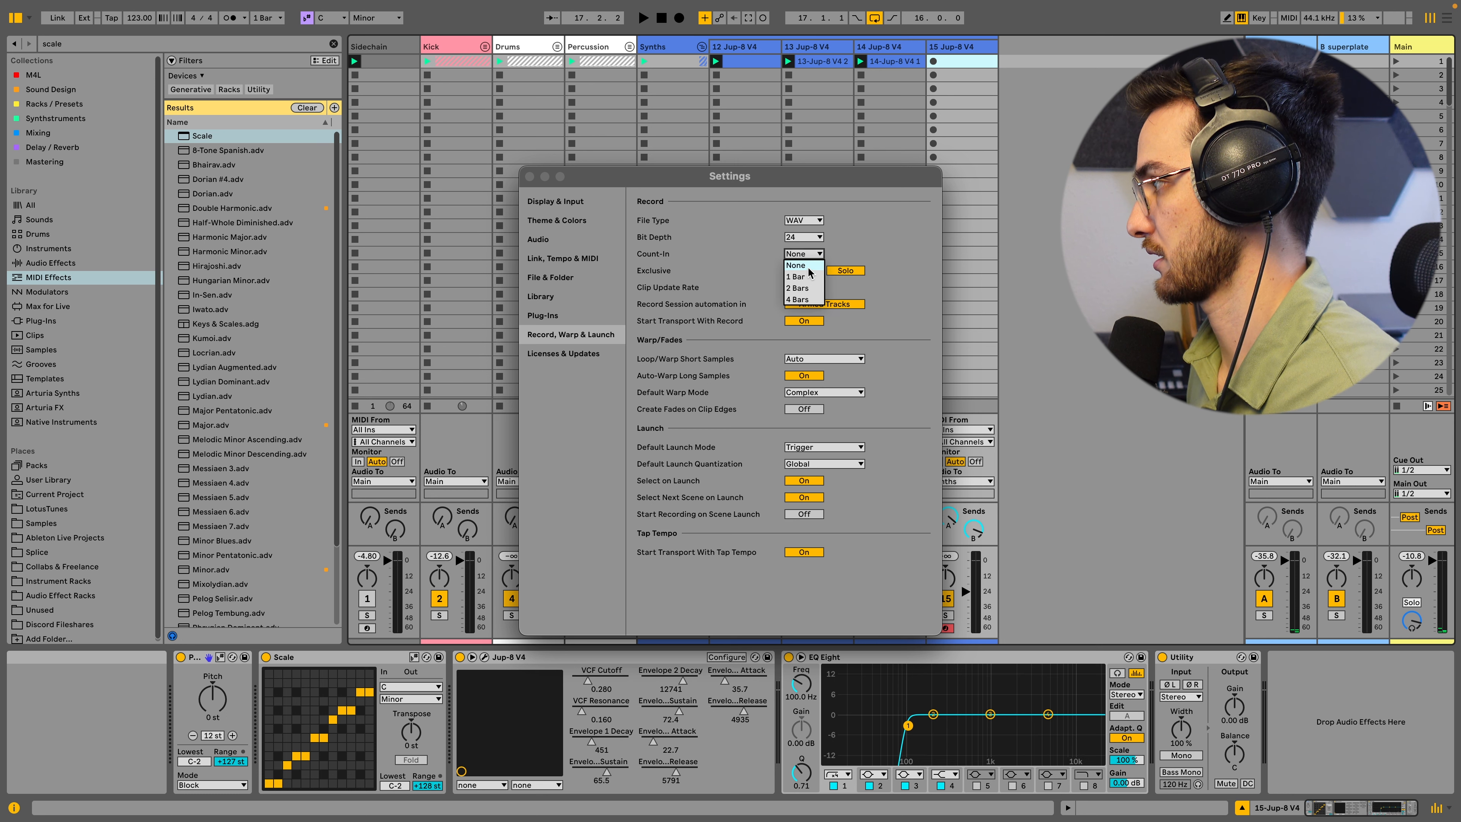
{"action": "left_click", "coordinate": [797, 276]}
{"action": "left_click", "coordinate": [529, 176]}
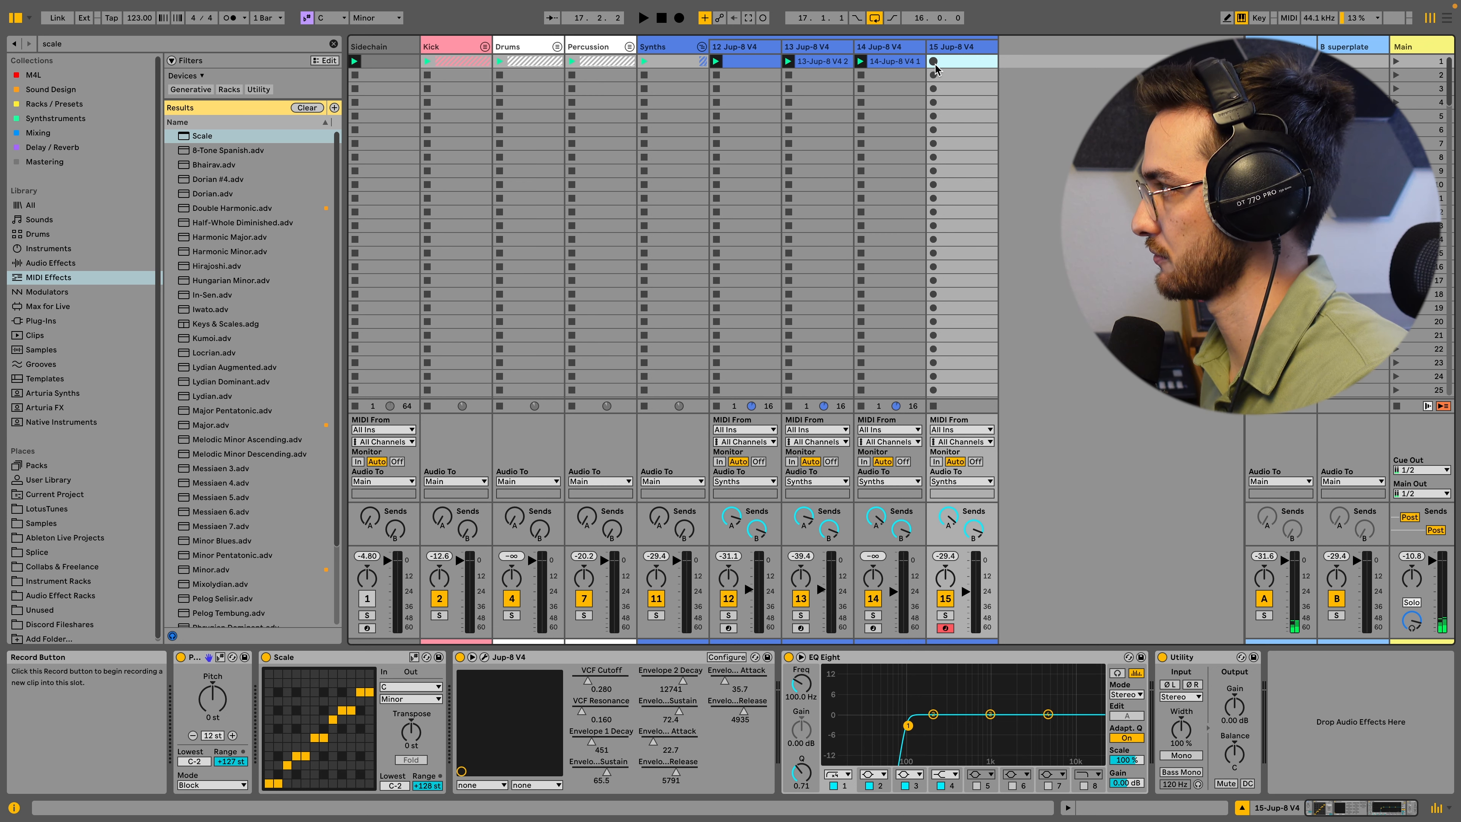
- Record a 16-bar clip of long sustained chords between F3 and G4 on the fourth Jup-8 V4 track and open its notes
{"action": "left_click", "coordinate": [934, 61]}
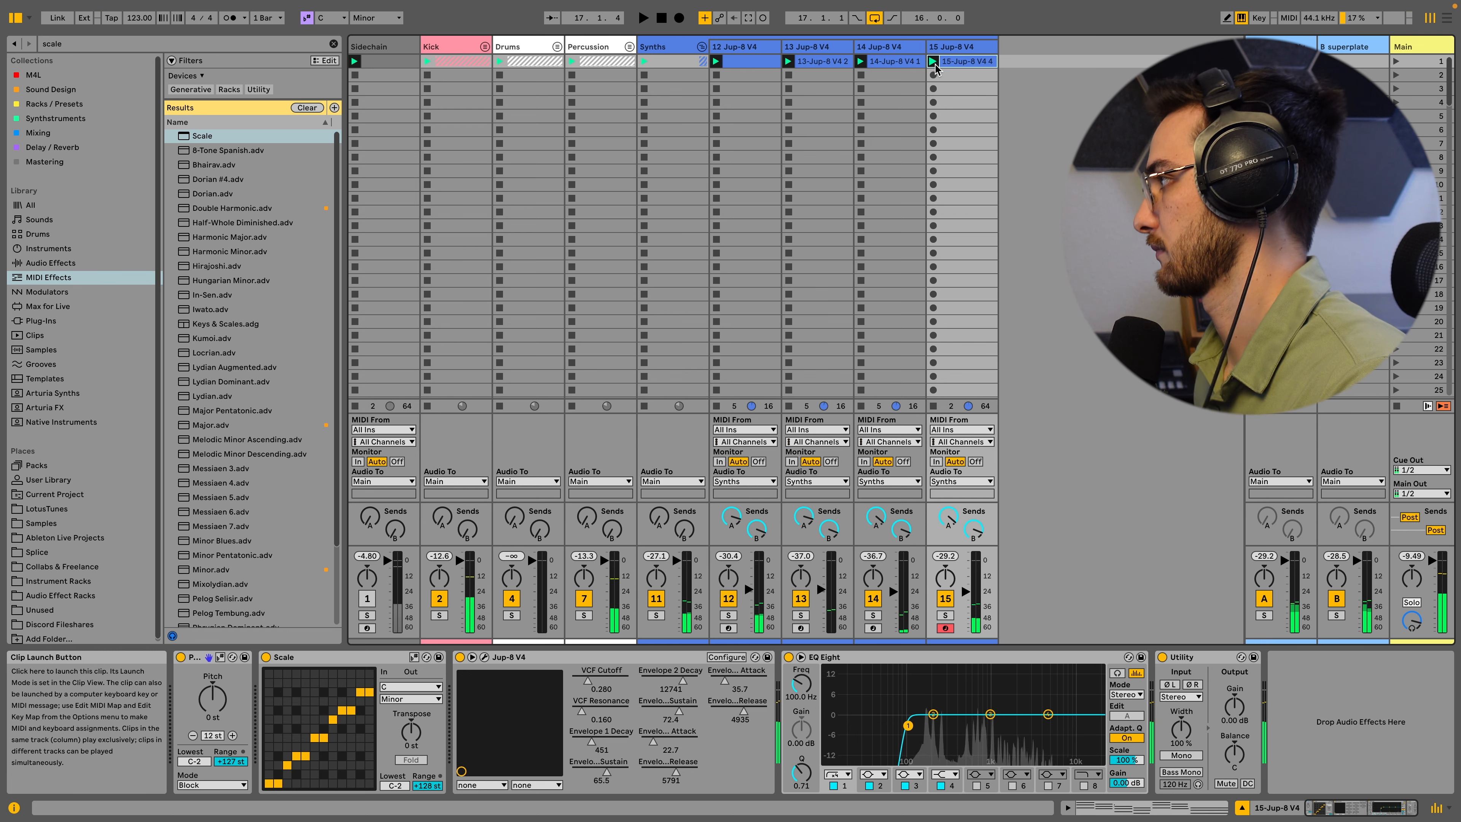
{"action": "double_click", "coordinate": [951, 63]}
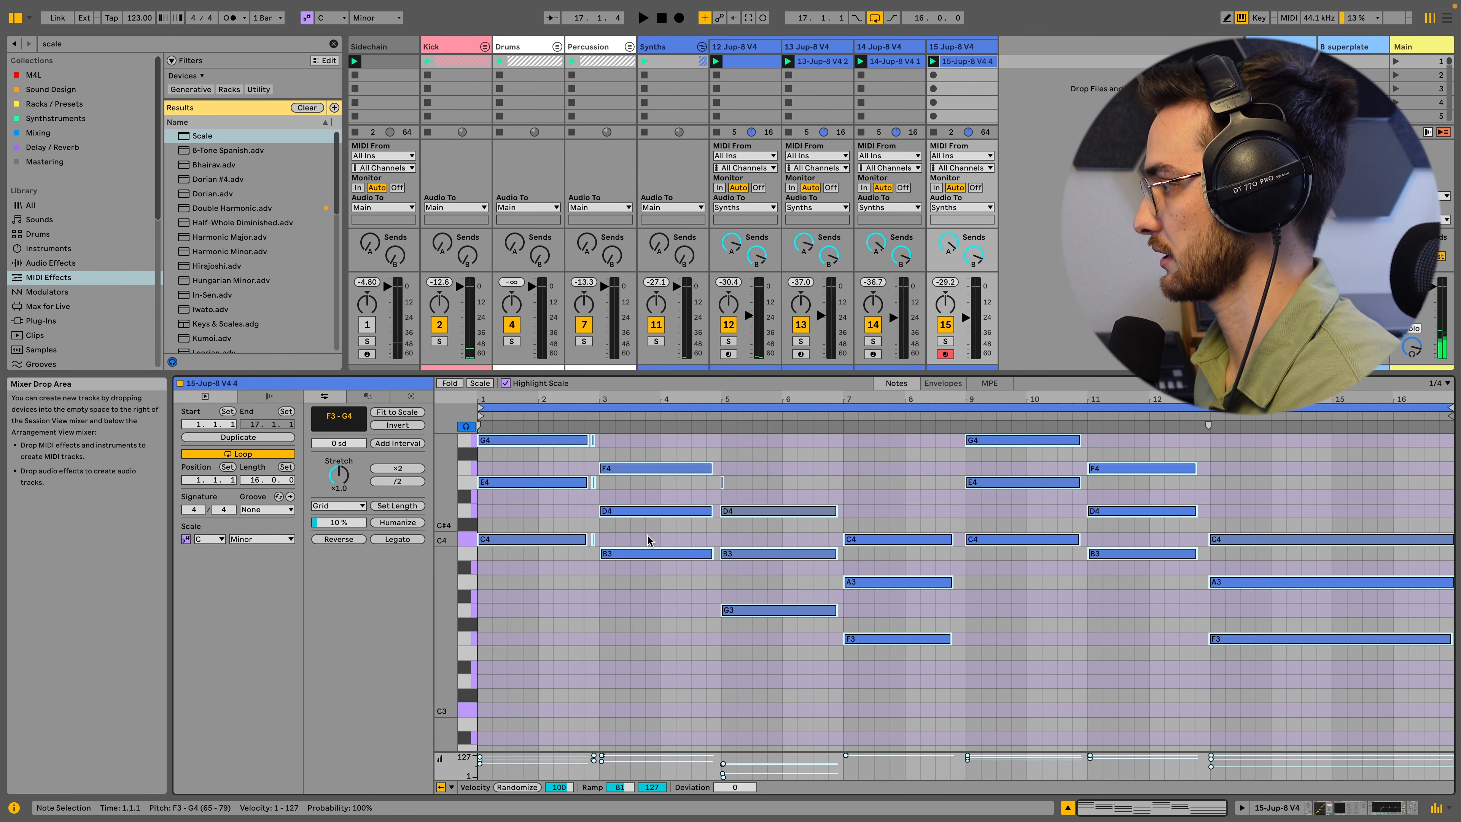
{"action": "left_click", "coordinate": [858, 450]}
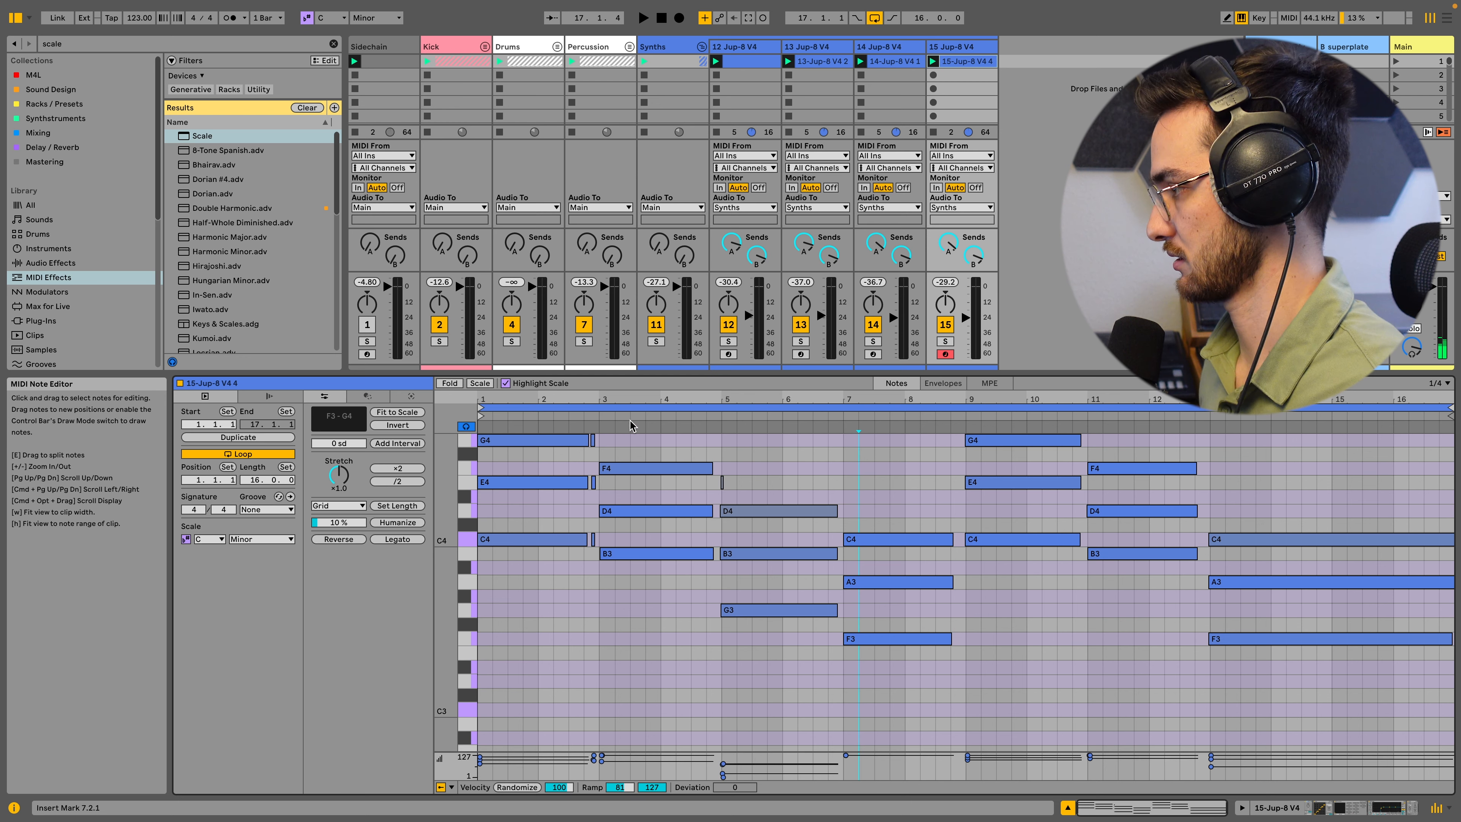
- Set the chord clip's start and loop position to 9.1.1 with an eight-bar loop, and quantize the looped notes to the grid
{"action": "left_click", "coordinate": [483, 405]}
{"action": "left_click_drag", "start_coordinate": [483, 405], "coordinate": [968, 408]}
{"action": "key", "text": "super+a"}
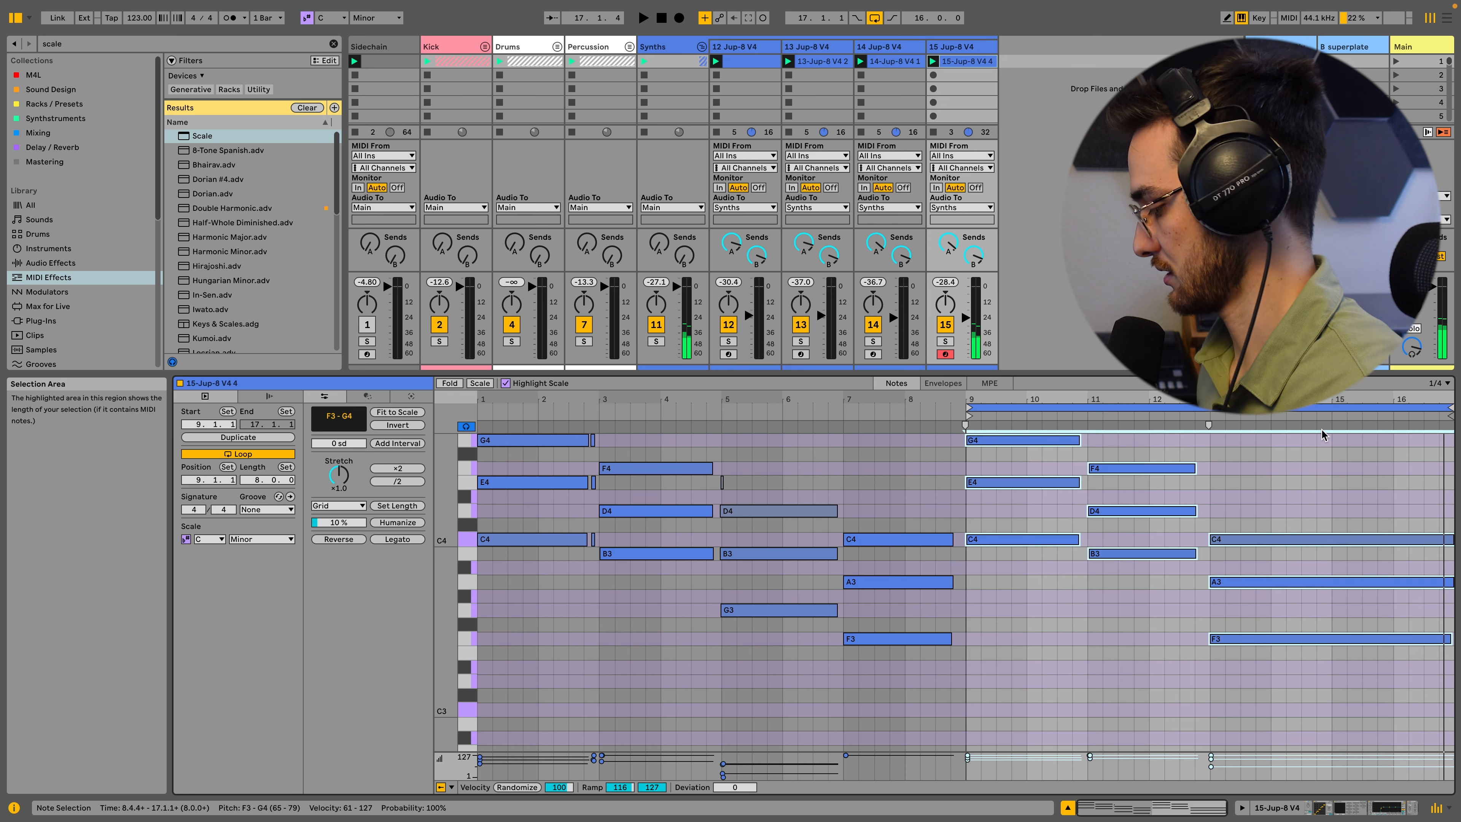
{"action": "key", "text": "super+u"}
{"action": "key", "text": "space"}
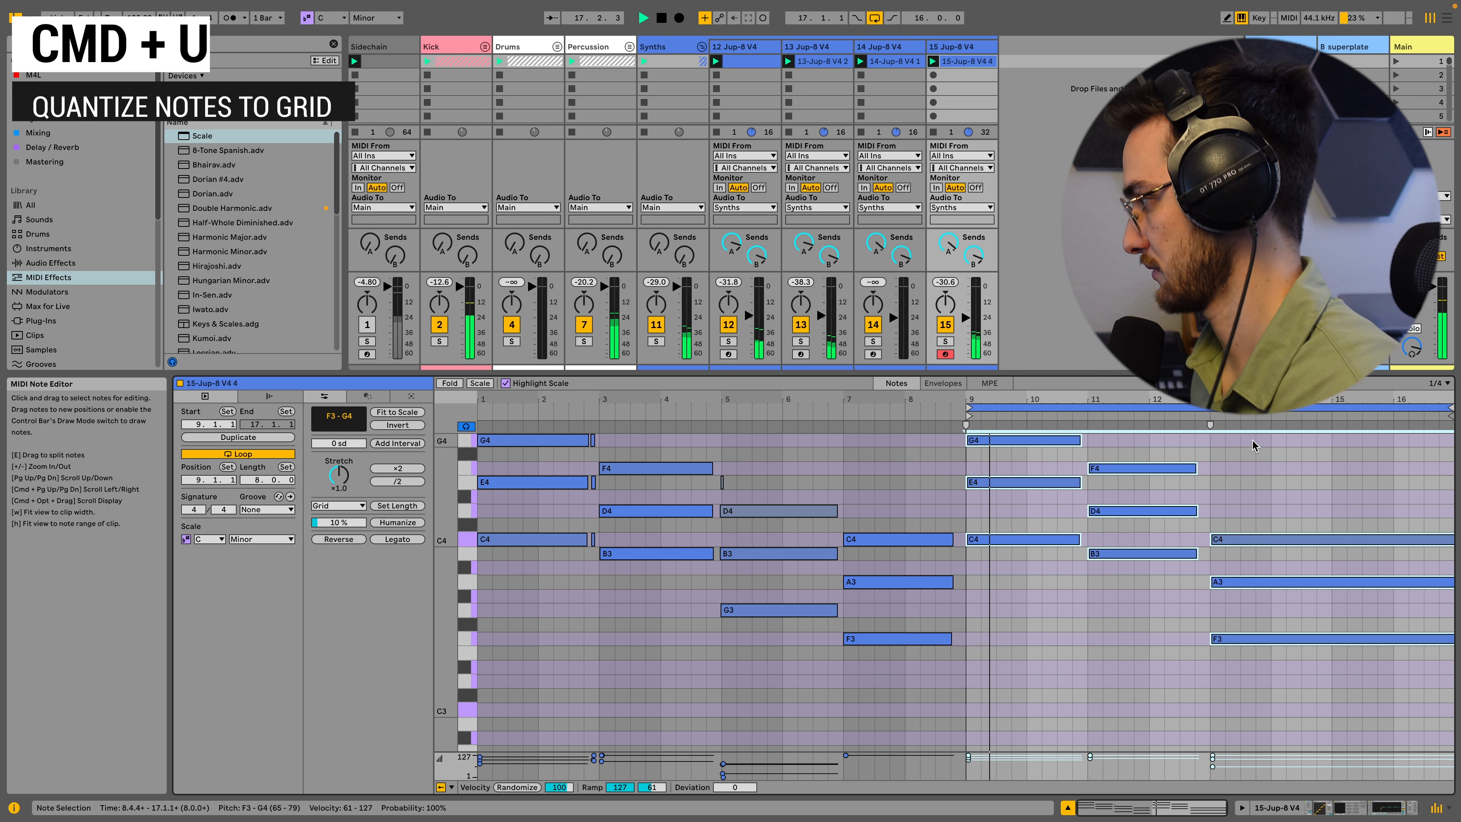
{"action": "left_click", "coordinate": [1275, 465]}
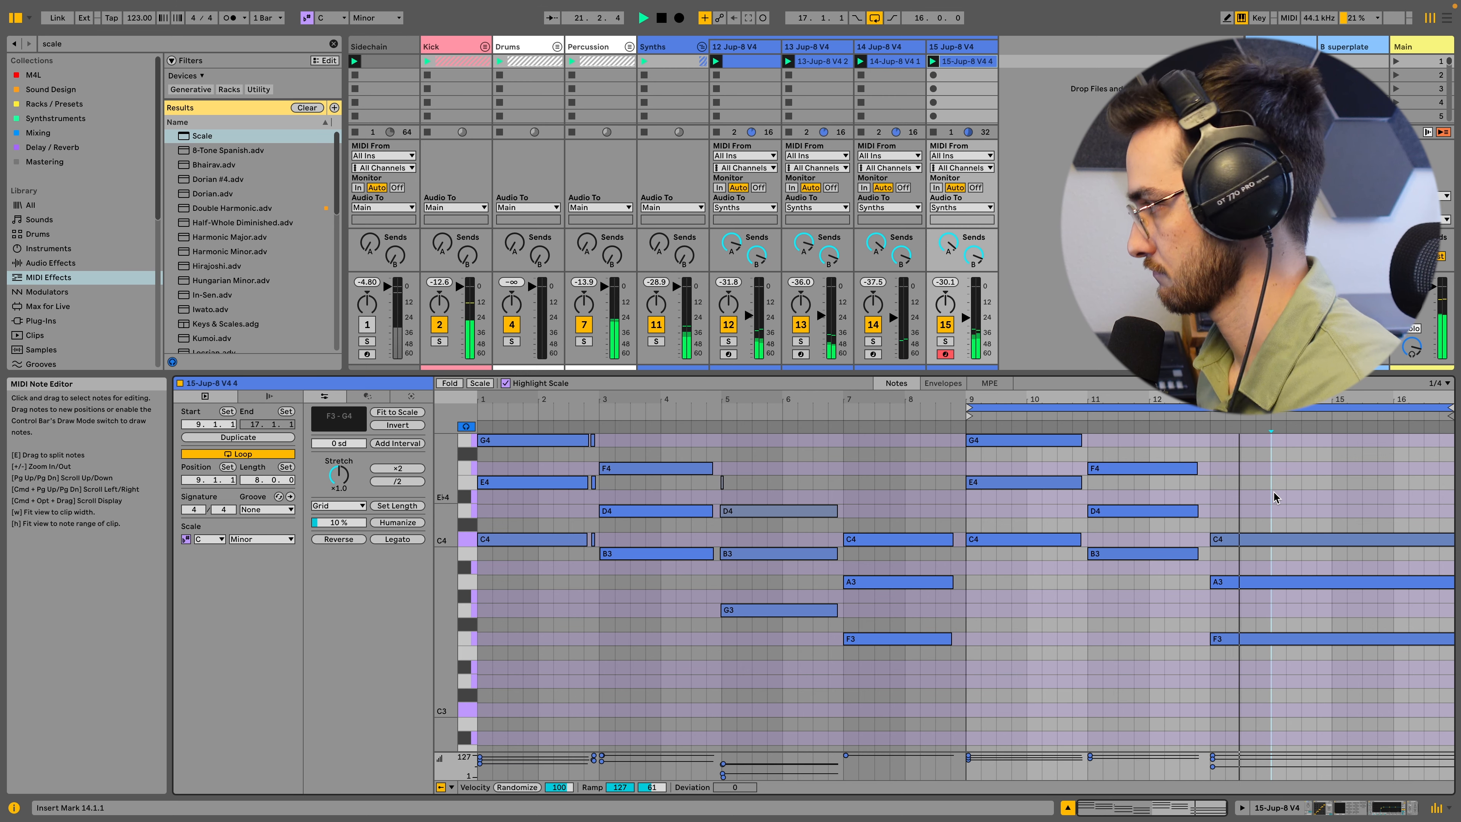
- Lower the VCF Cutoff of the Dark Flute chord synth to 0.157
{"action": "key", "text": "shift+Tab"}
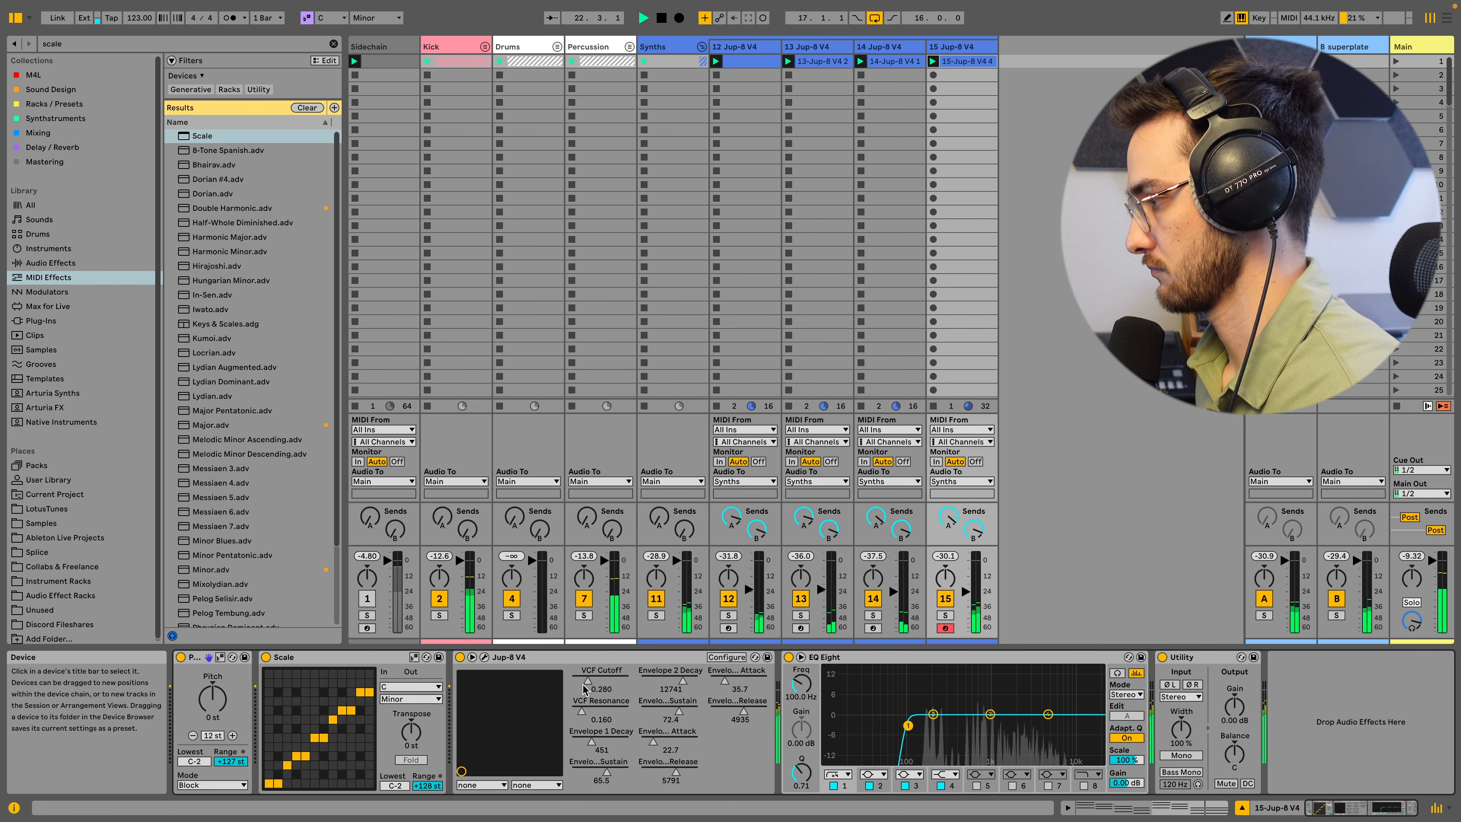
{"action": "left_click_drag", "start_coordinate": [589, 685], "coordinate": [589, 699]}
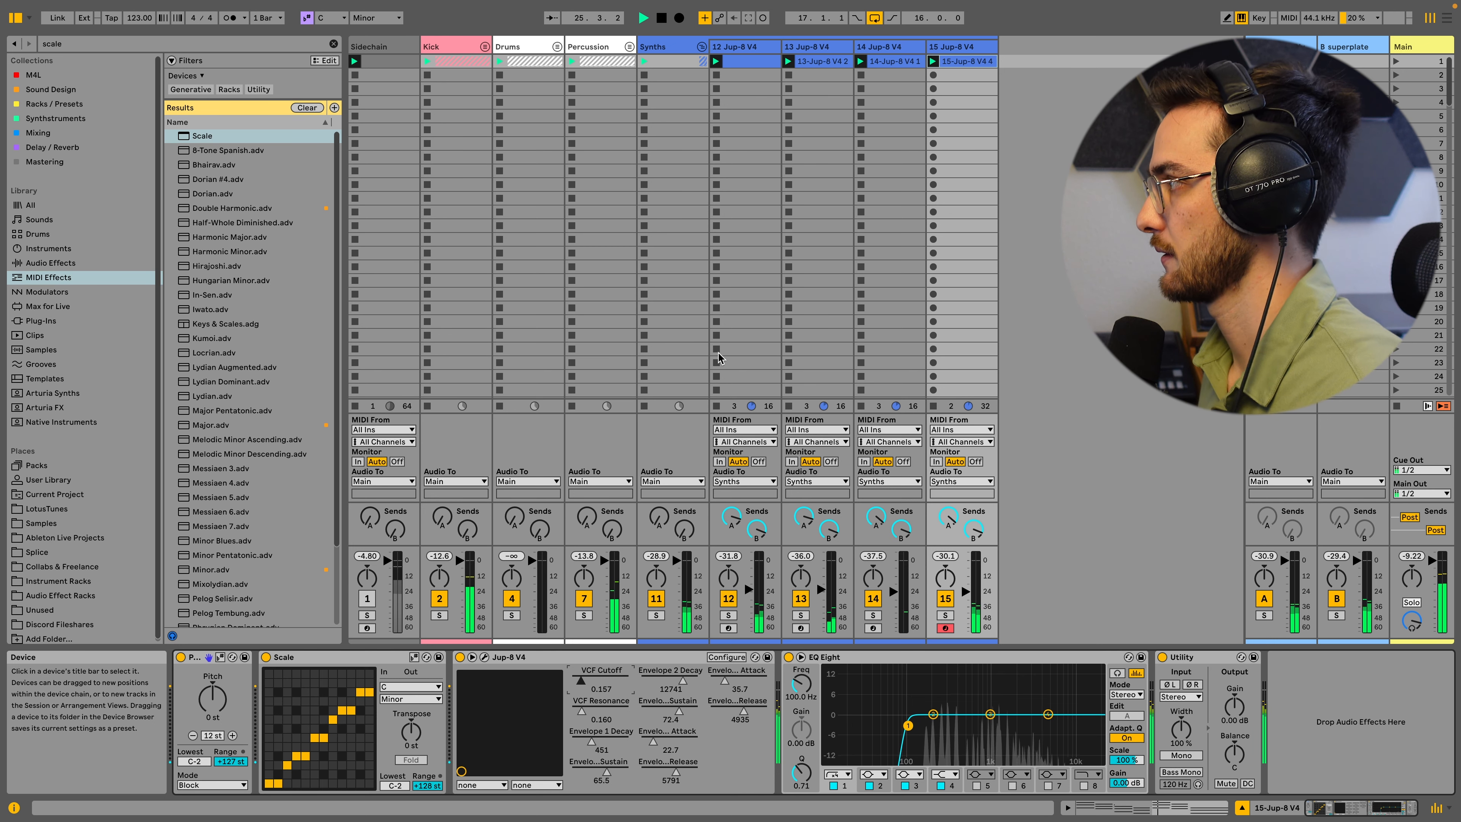
- Lower the VCF Cutoff to 0.151 on the 14 Jup-8 V4 track and to 0.079 on the 12 Jup-8 V4 track
{"action": "left_click", "coordinate": [897, 68]}
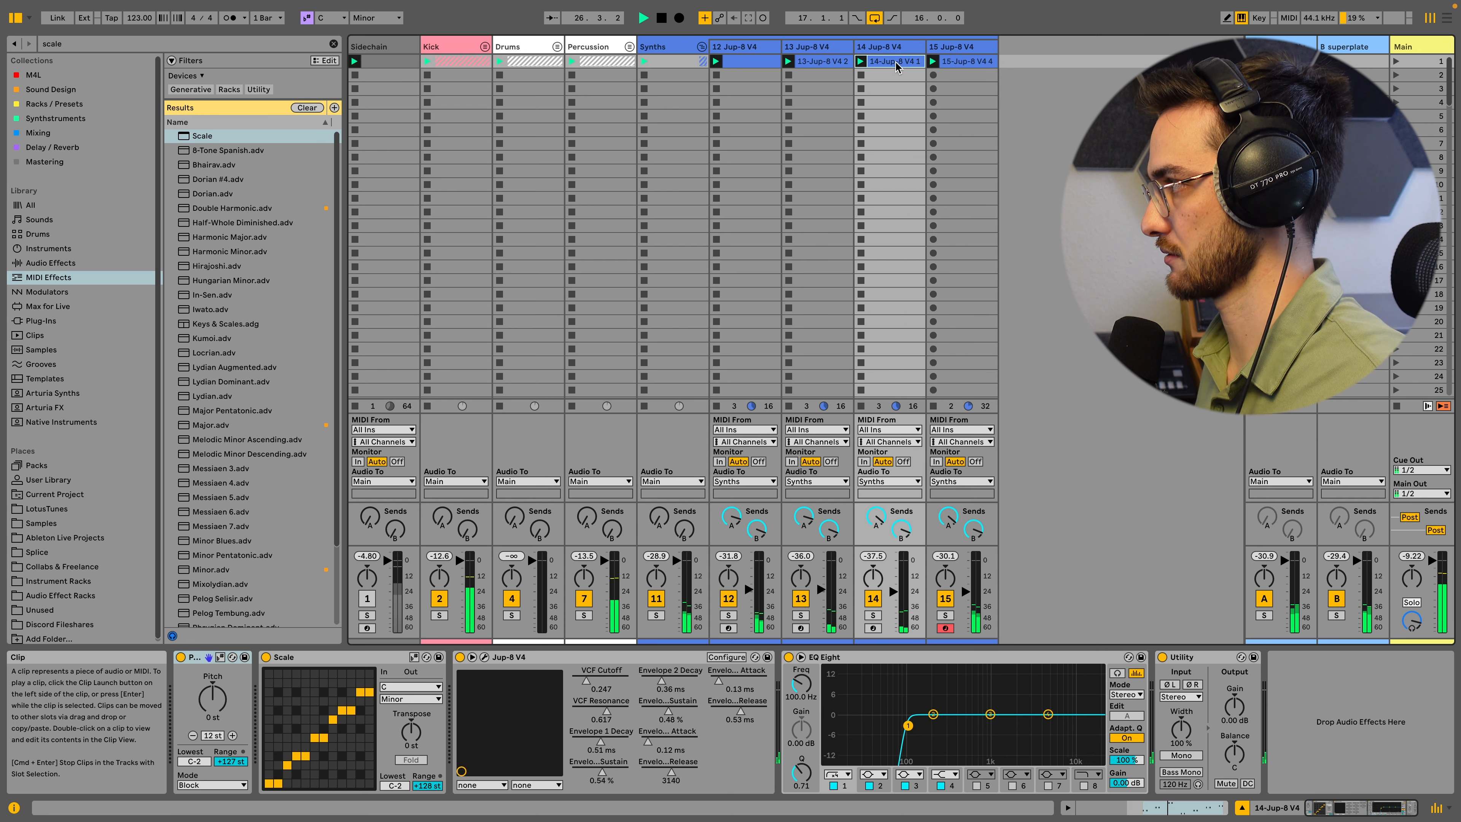
{"action": "left_click", "coordinate": [483, 657]}
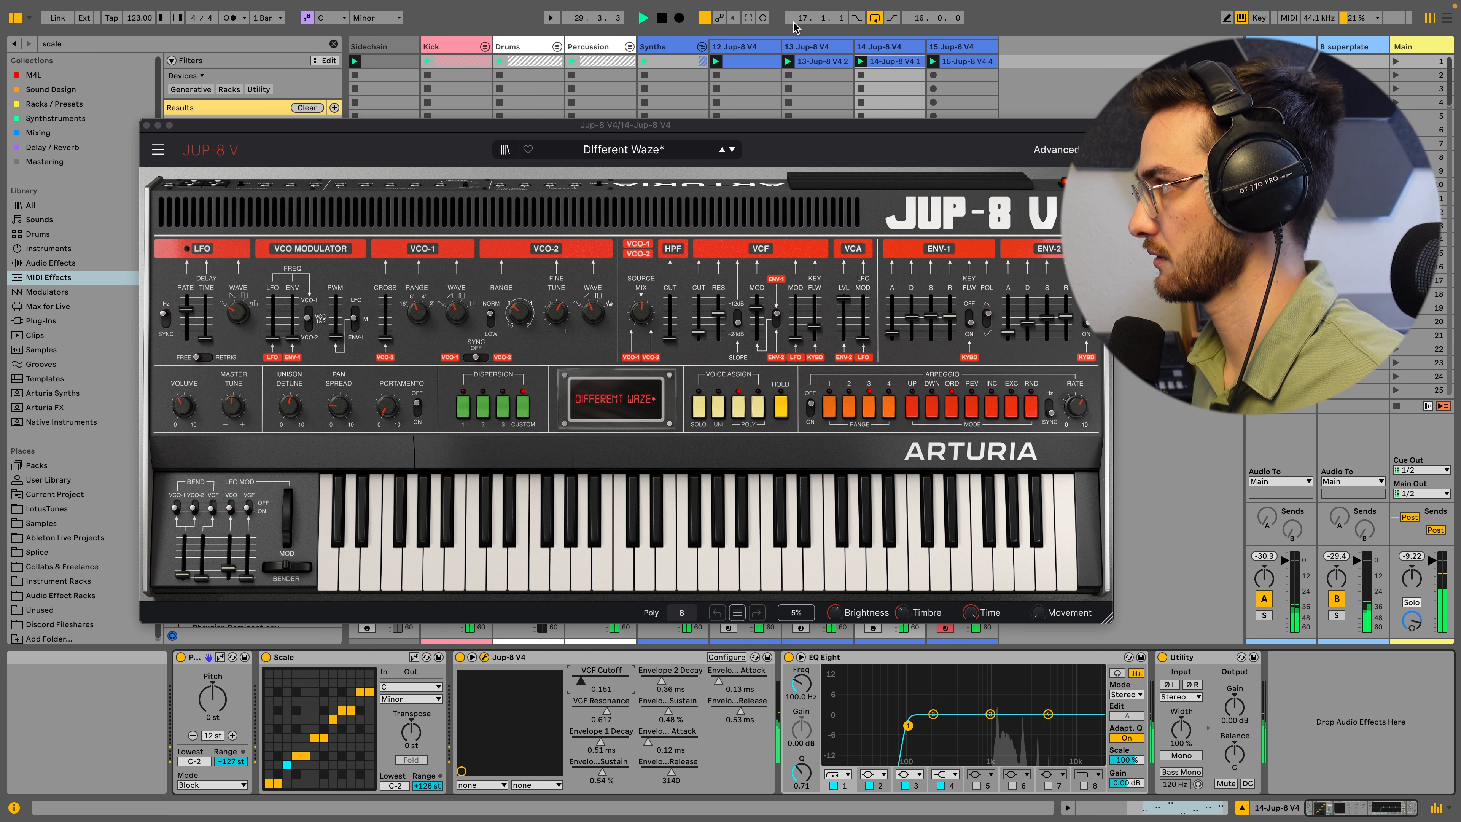
{"action": "key", "text": "Left"}
{"action": "key", "text": "Left"}
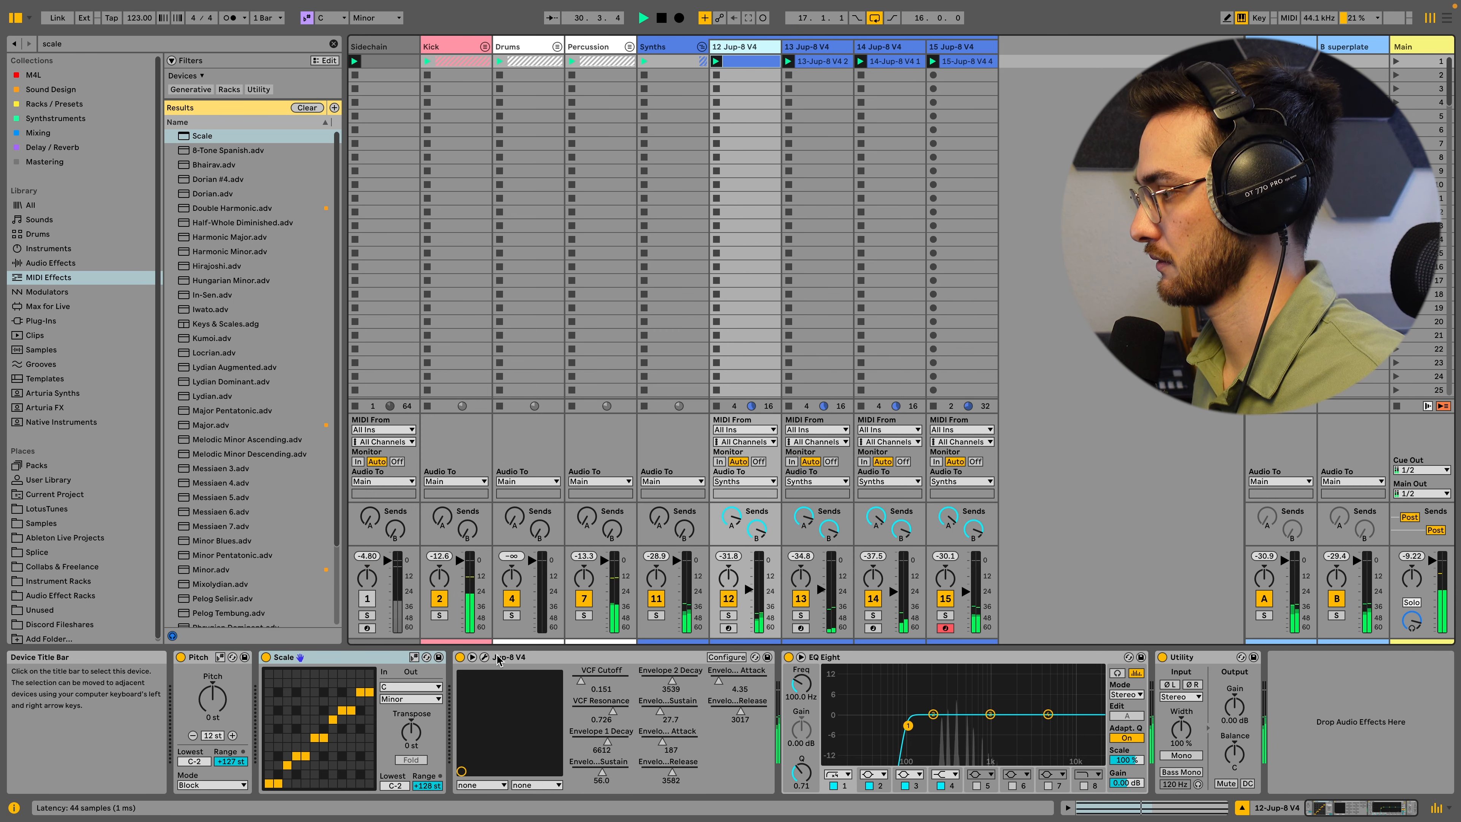
{"action": "left_click", "coordinate": [484, 657]}
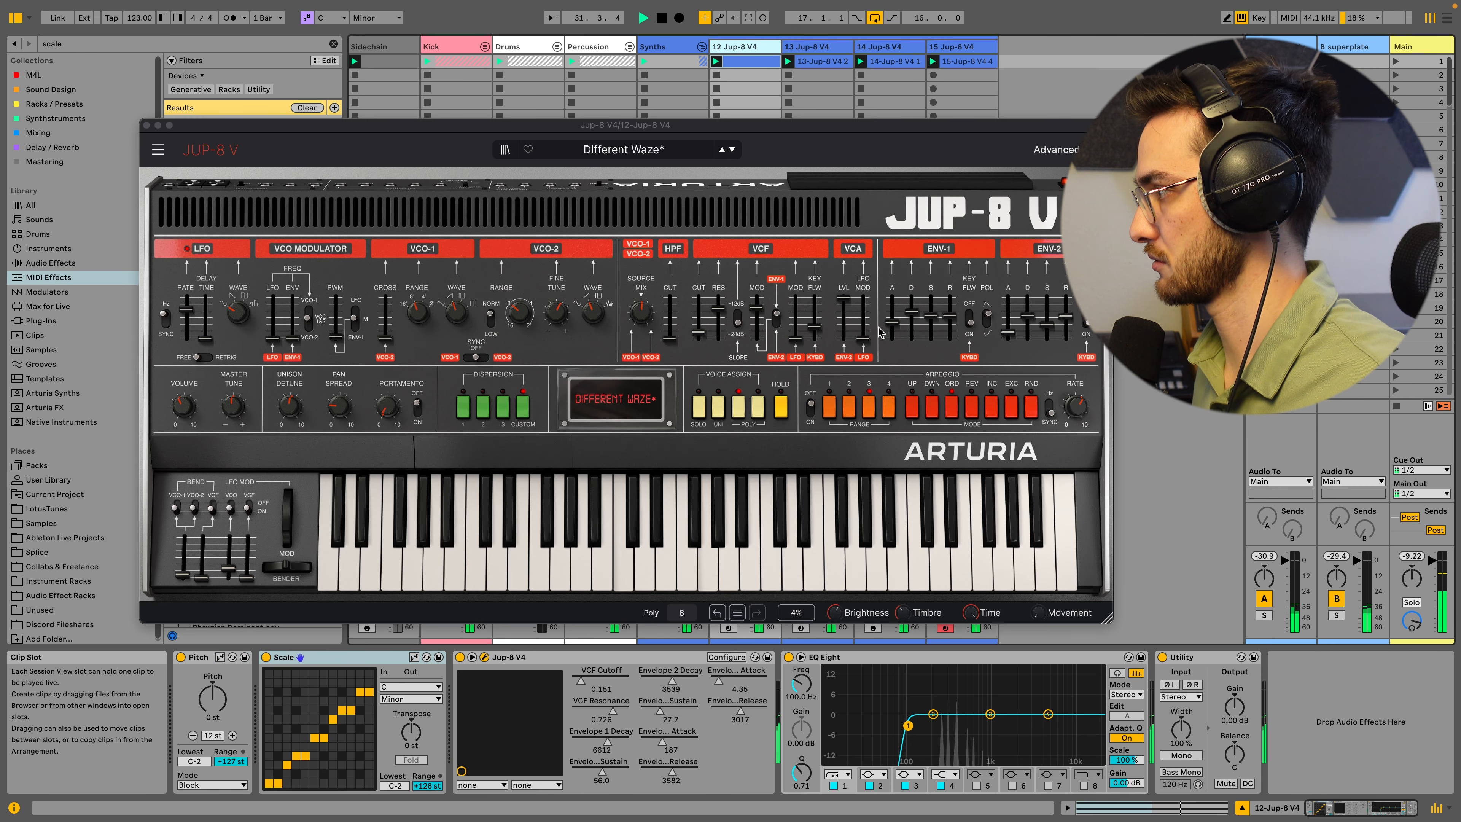
{"action": "left_click", "coordinate": [698, 333]}
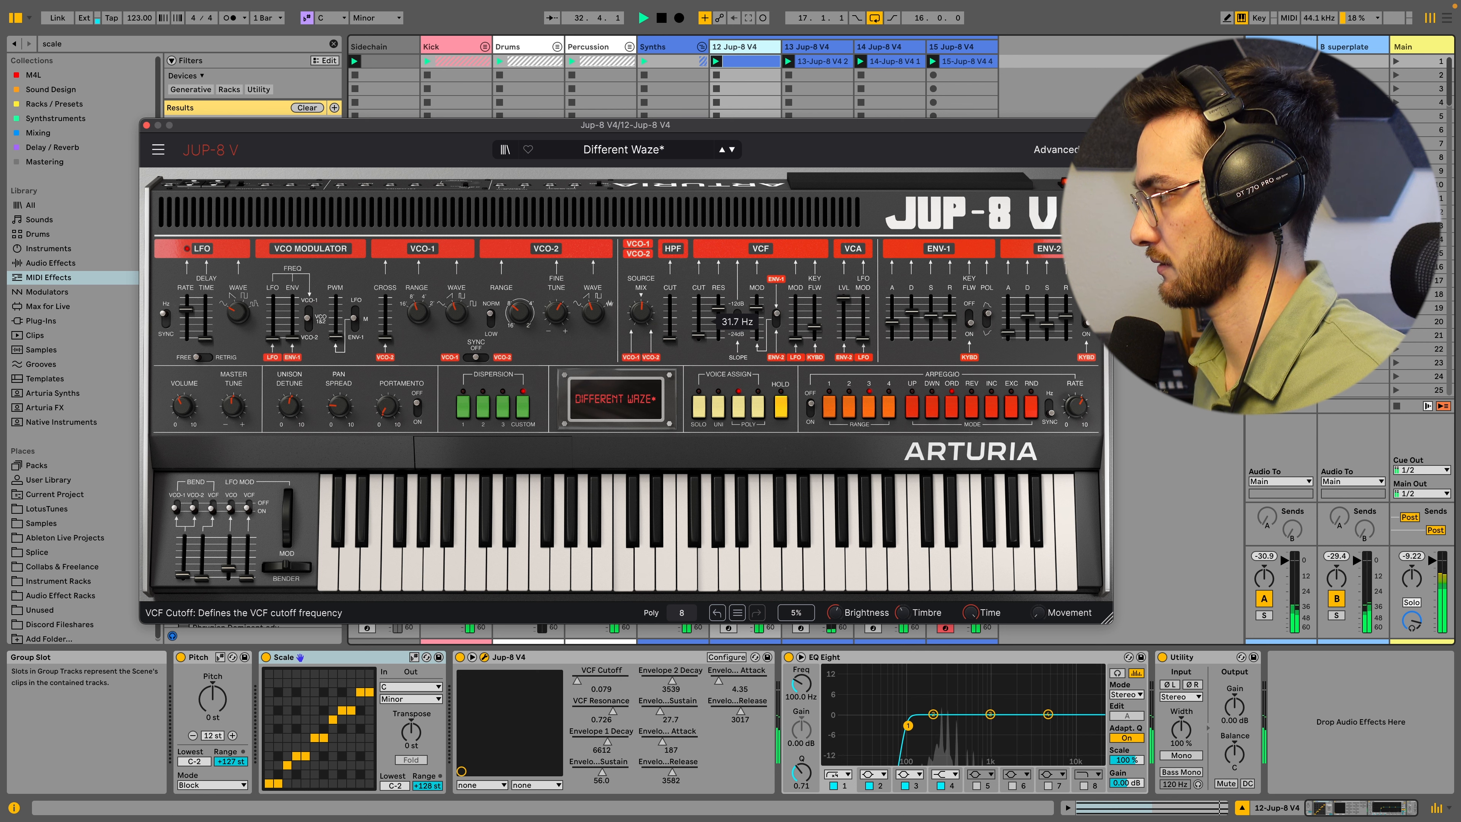
{"action": "key", "text": "Right"}
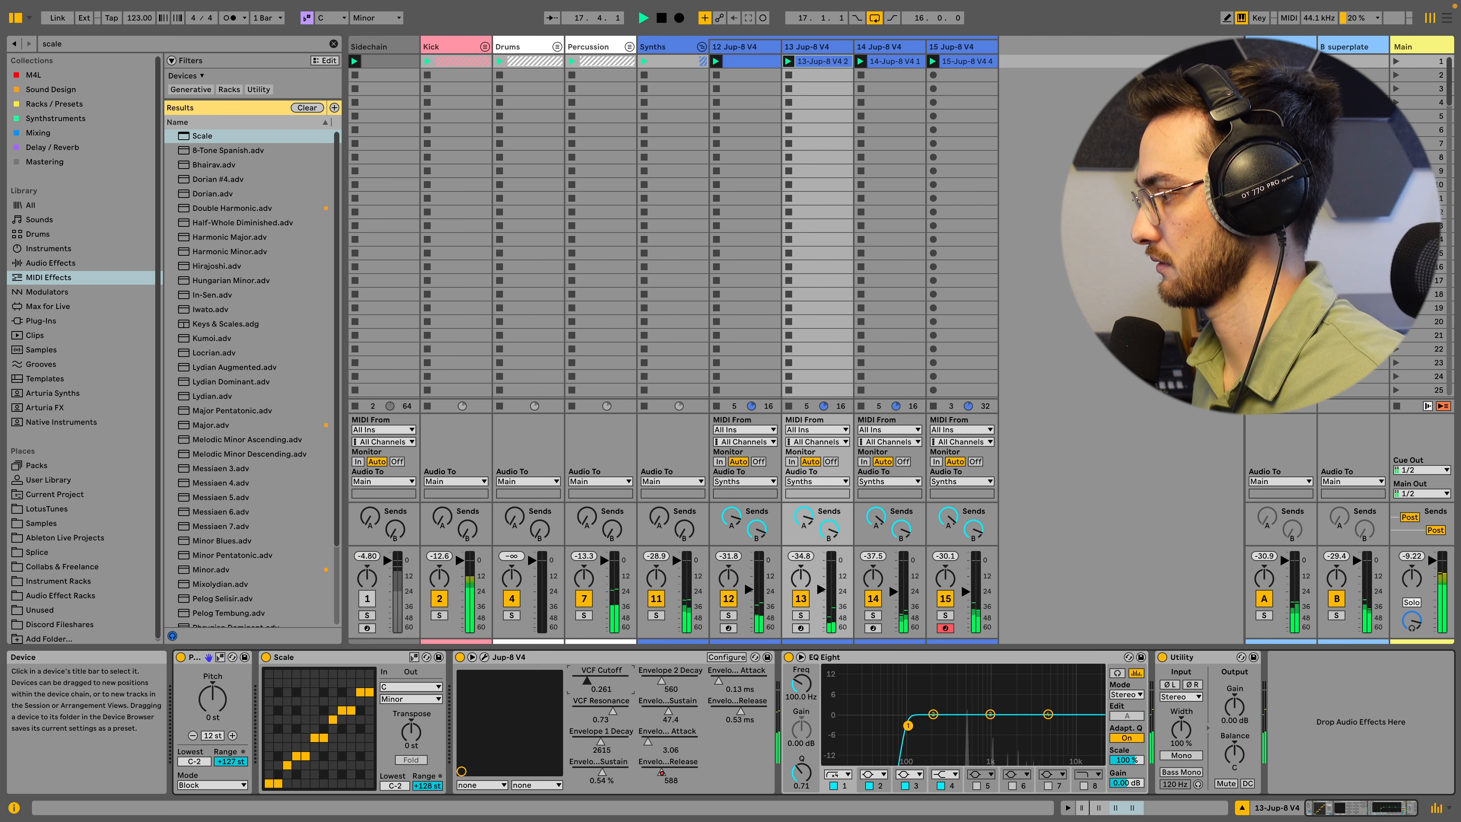
{"action": "key", "text": "Right"}
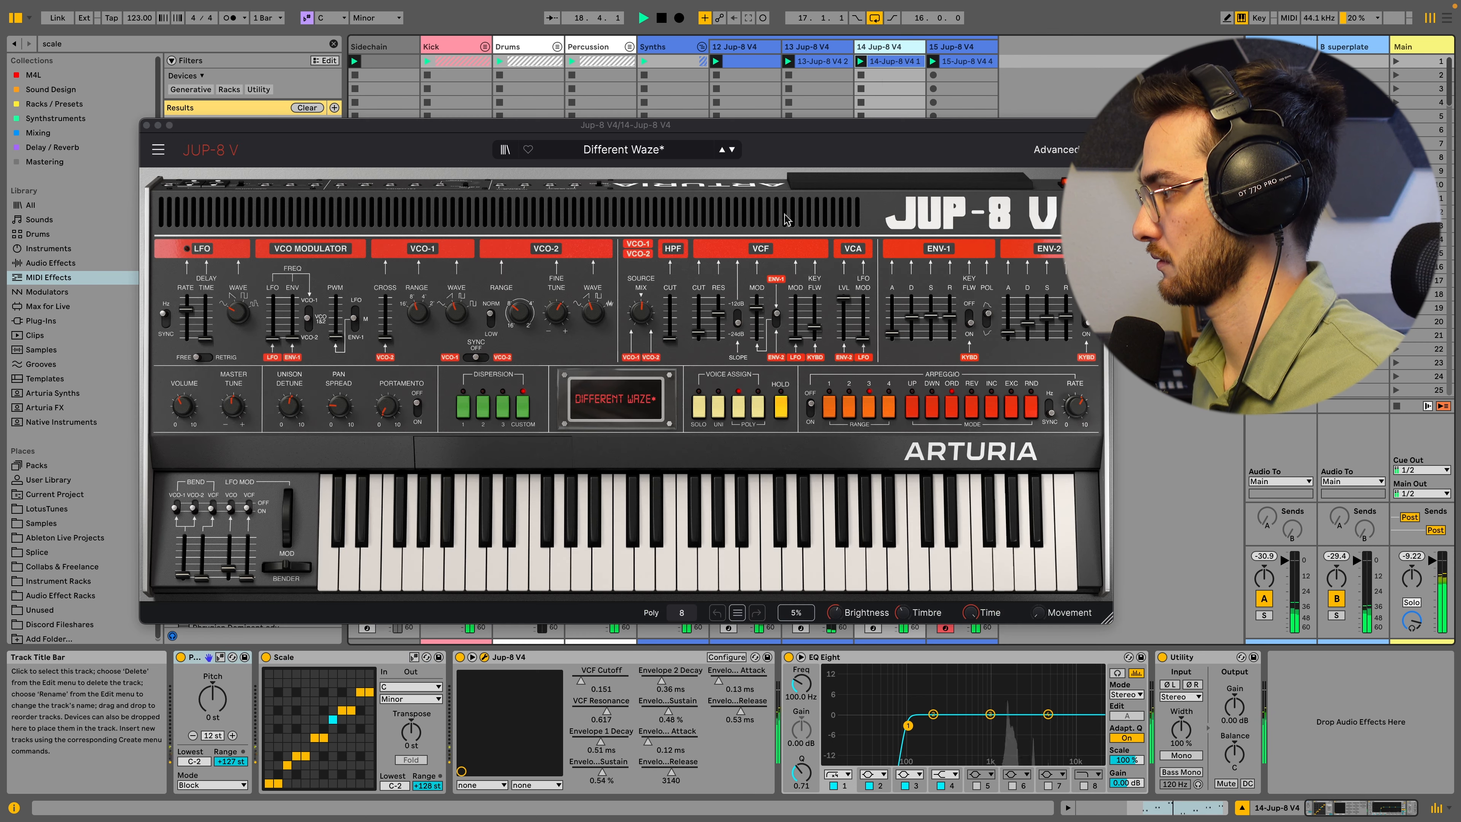
- Raise the VCF Cutoff across the Jup-8 V4 tracks, to 0.335 on track 15, 0.329 on track 13 and 0.290 on track 12
{"action": "key", "text": "Right"}
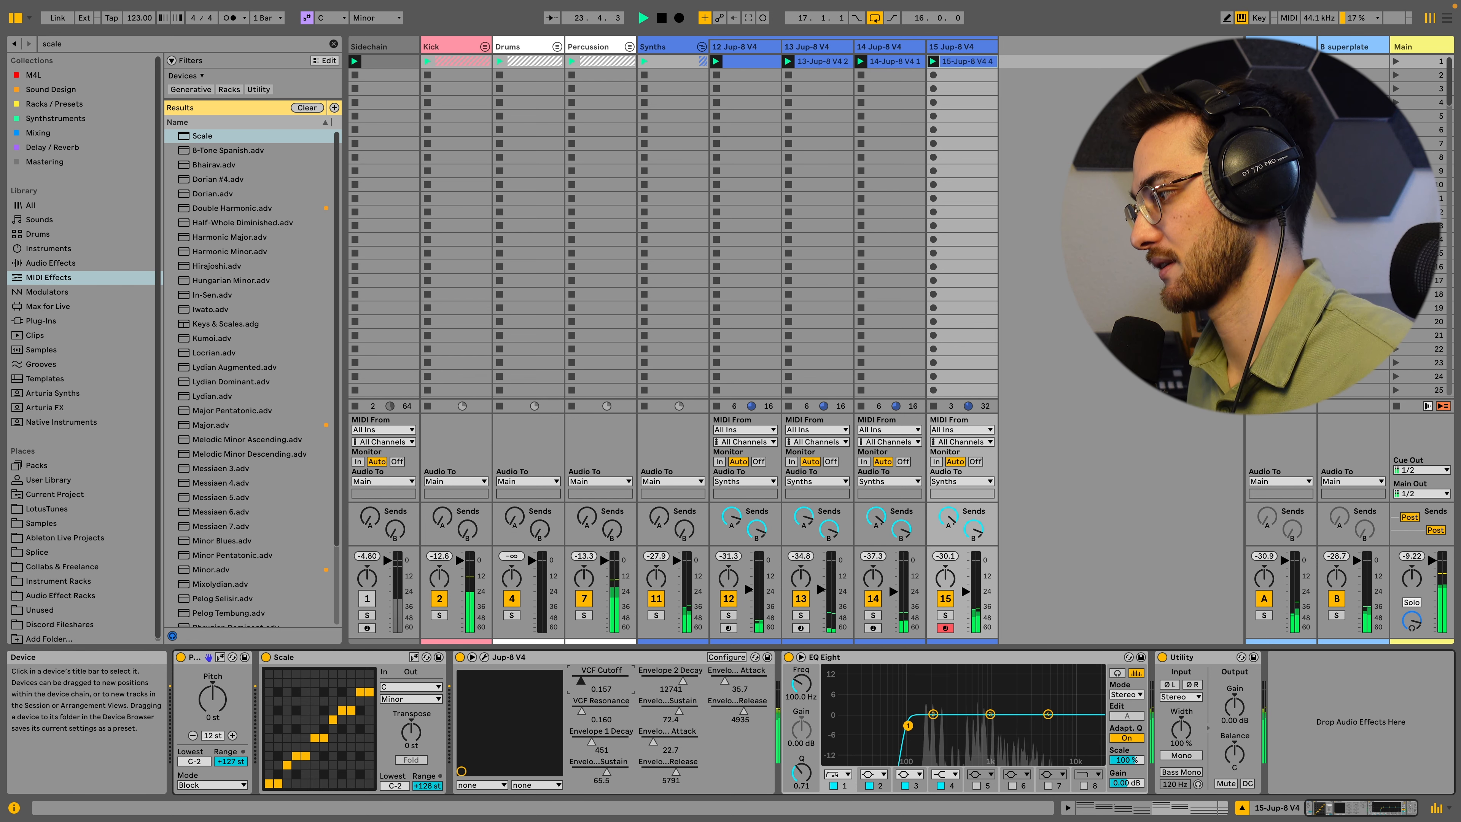
{"action": "key", "text": "Left"}
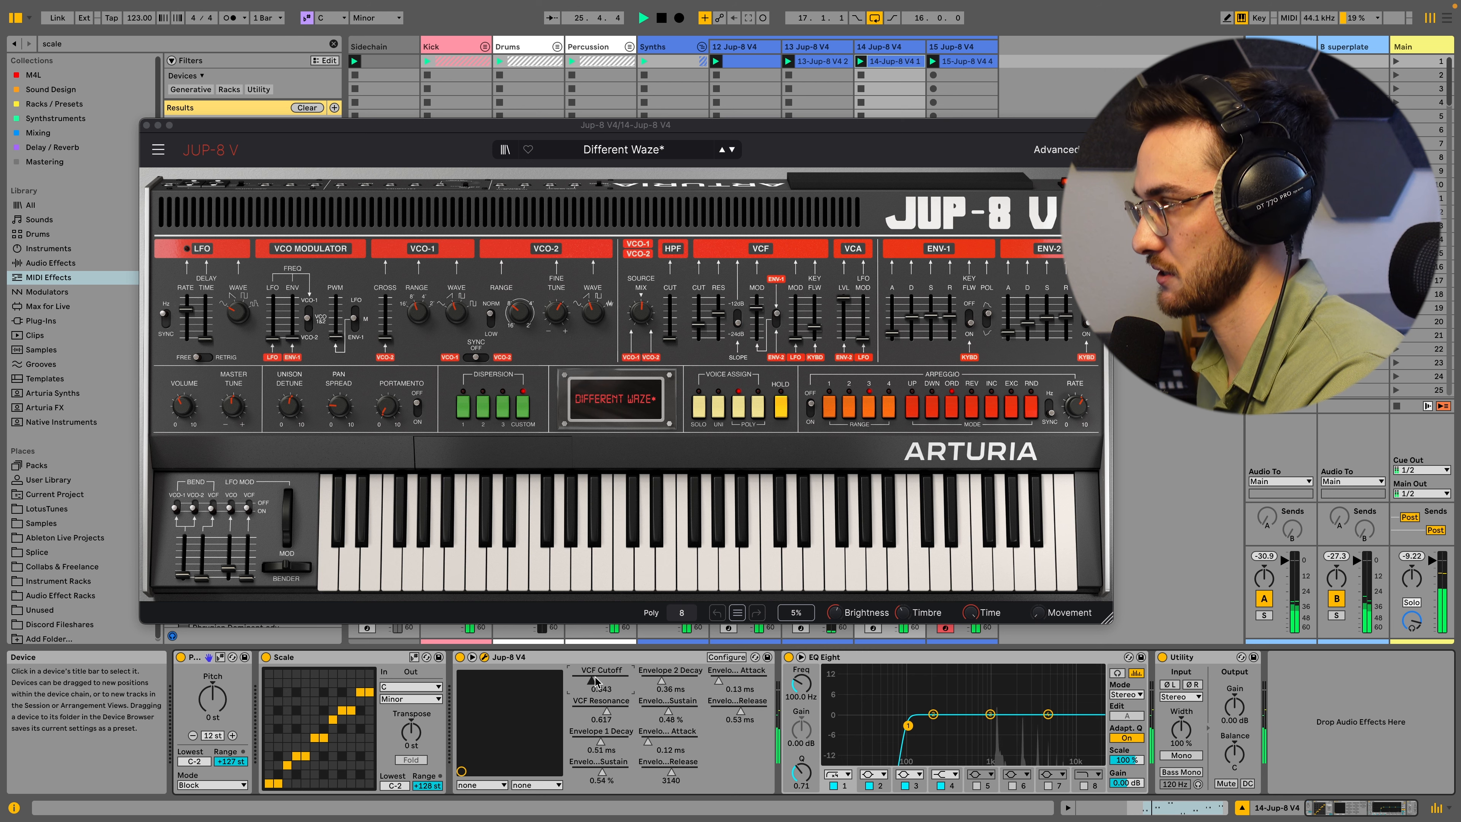
{"action": "key", "text": "Left"}
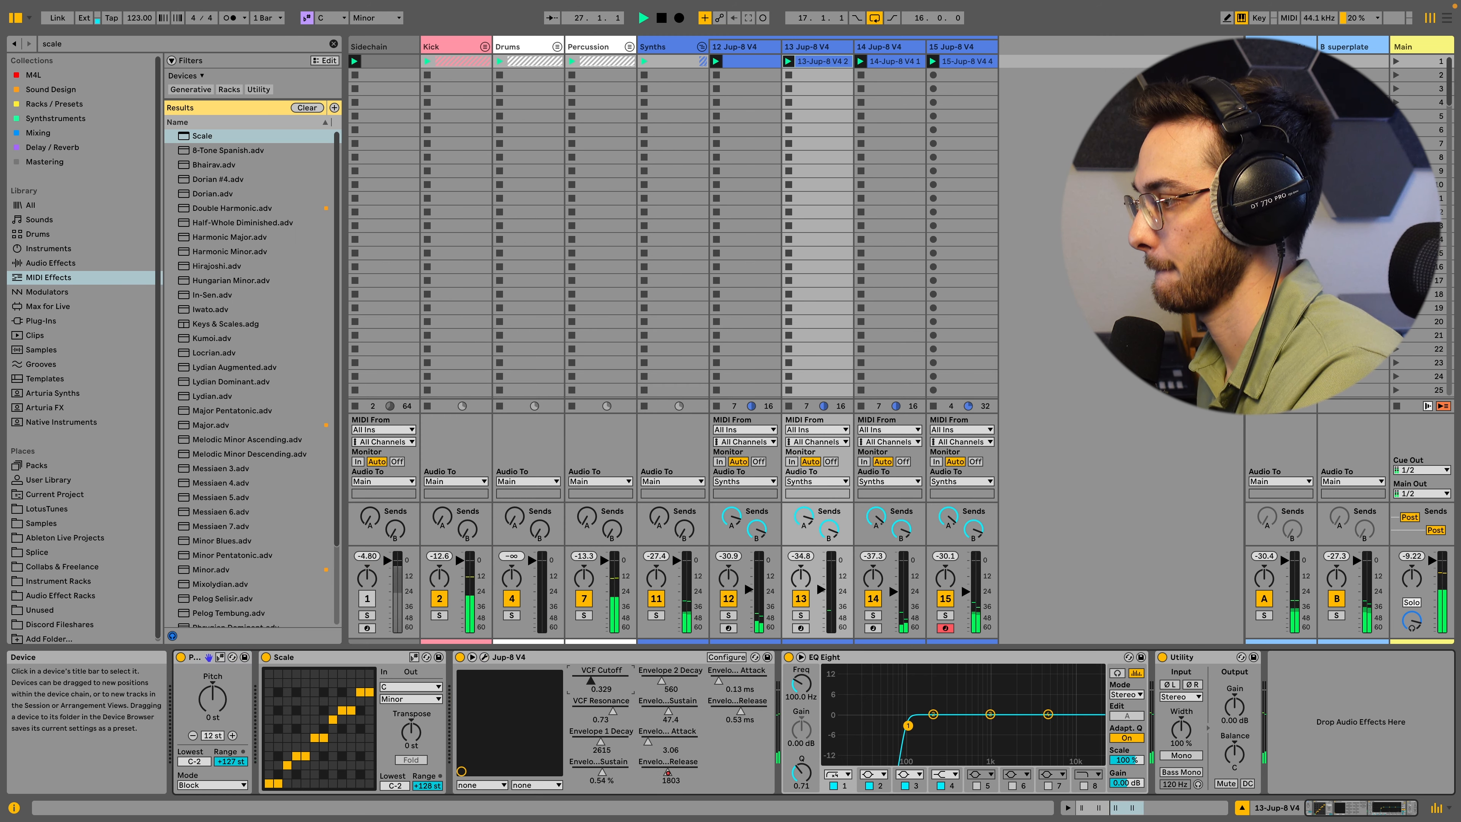
{"action": "key", "text": "Left"}
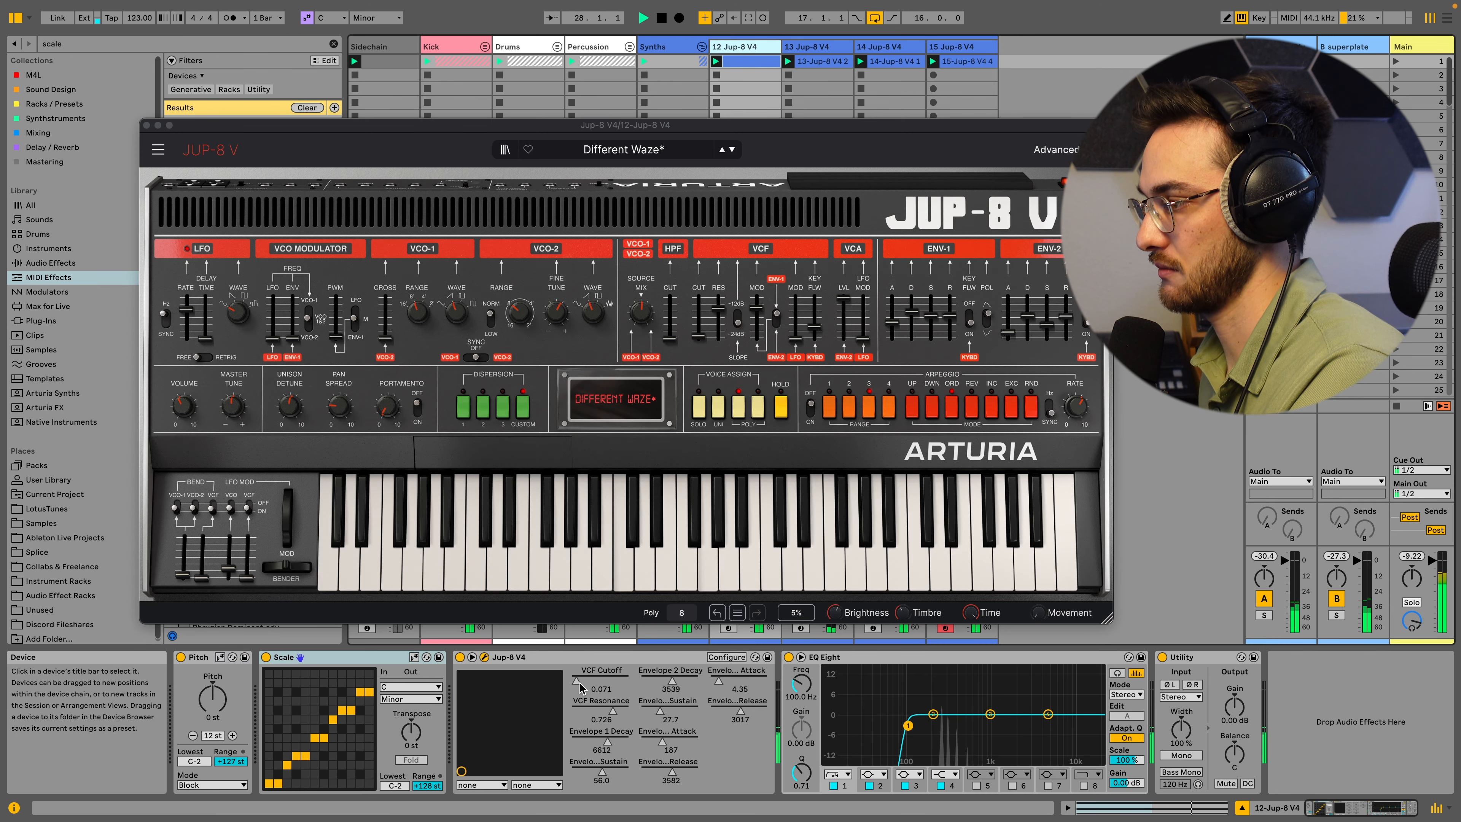
{"action": "left_click_drag", "start_coordinate": [581, 687], "coordinate": [581, 668]}
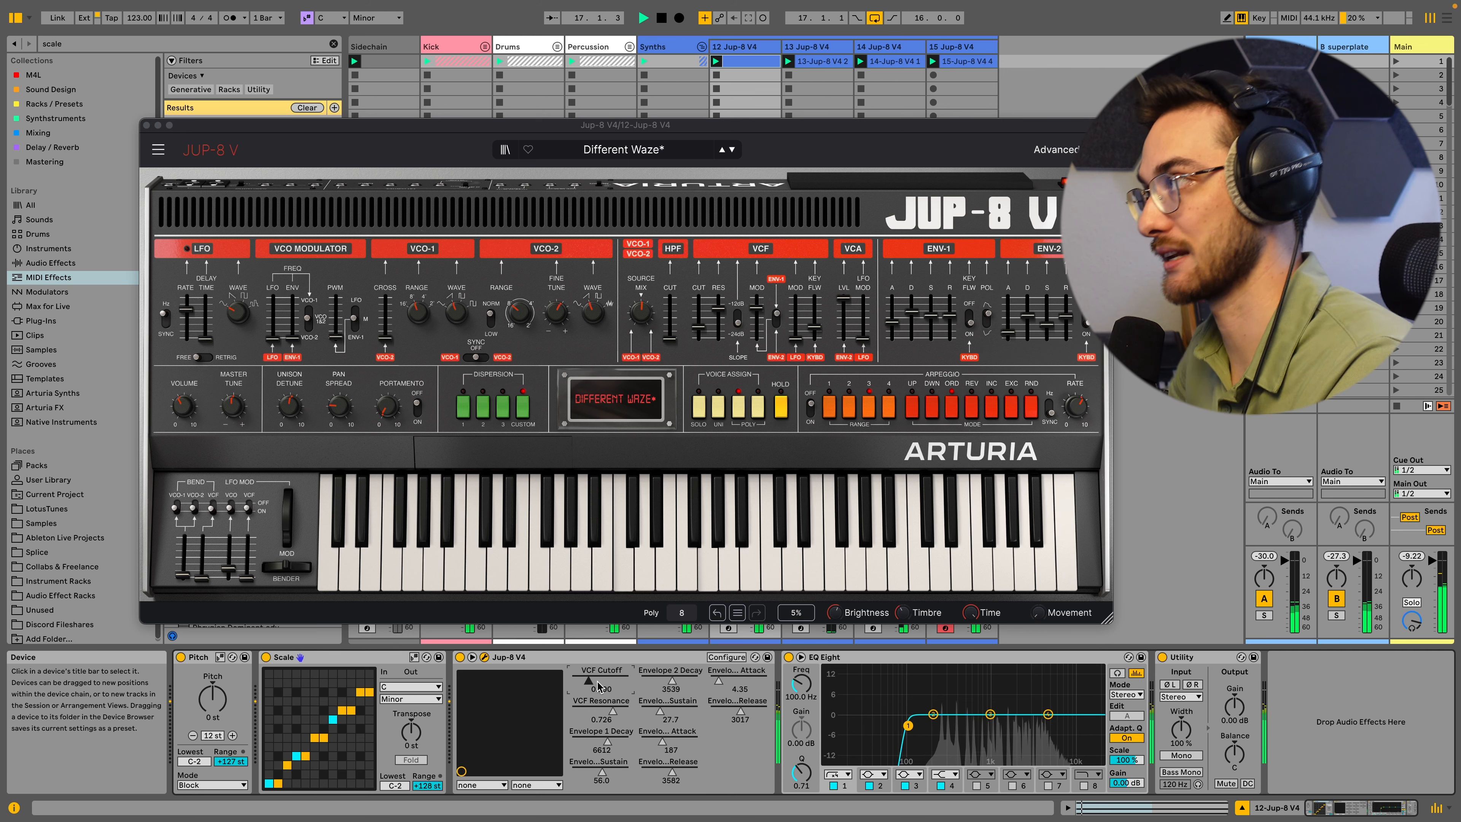
{"action": "left_click", "coordinate": [146, 125]}
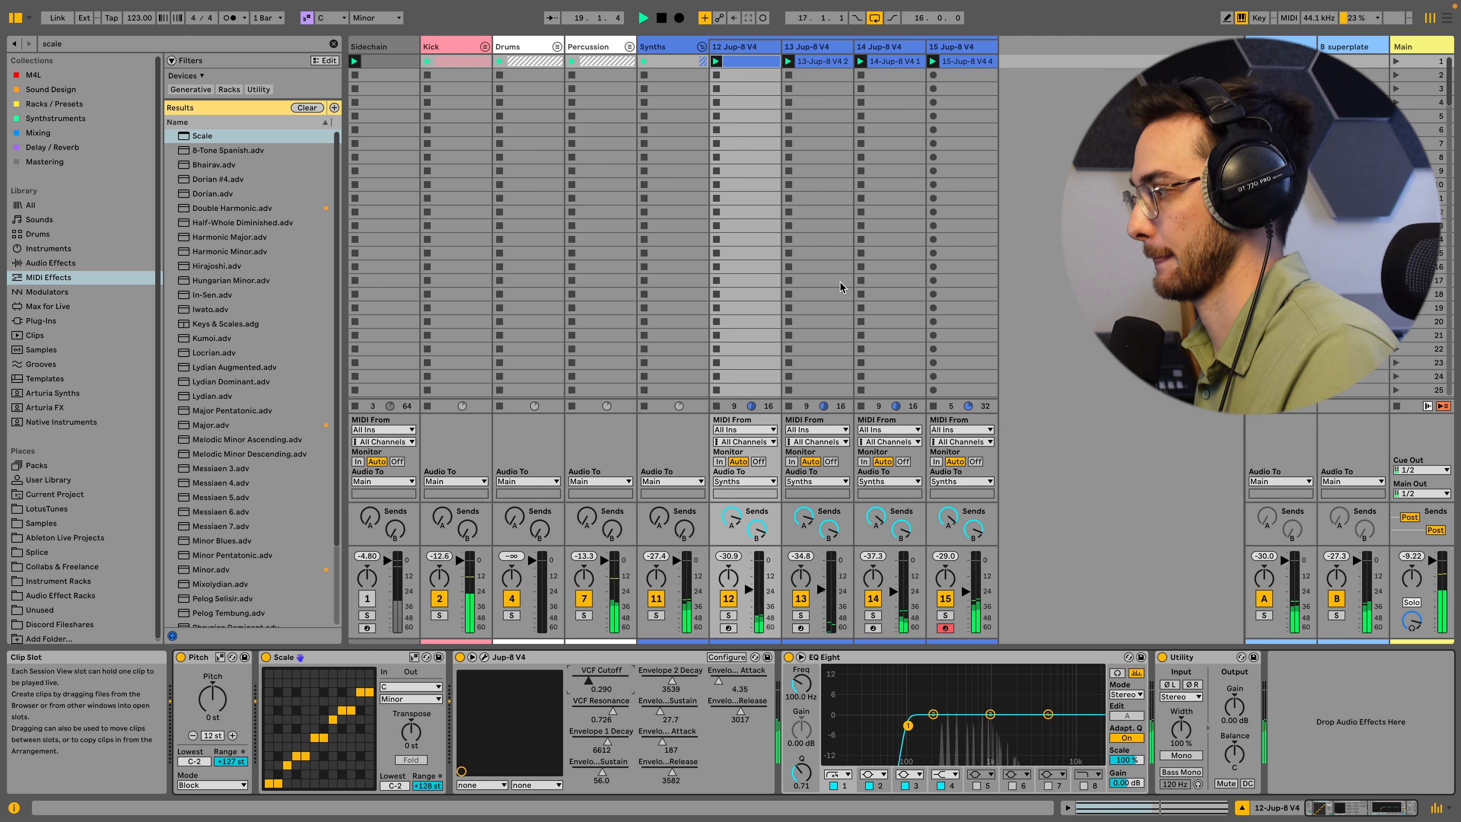
{"action": "left_click", "coordinate": [965, 50]}
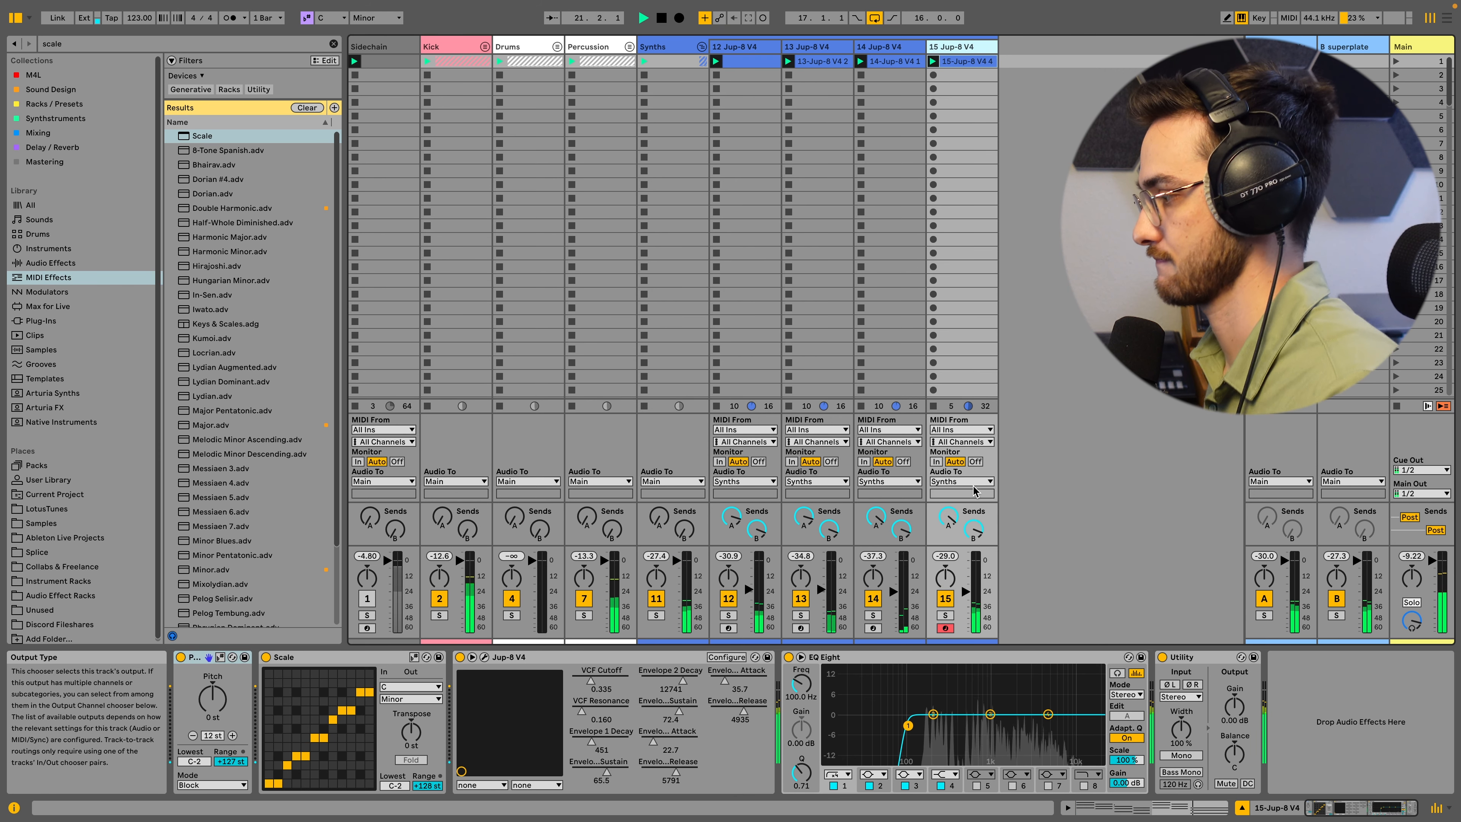
{"action": "left_click", "coordinate": [945, 76]}
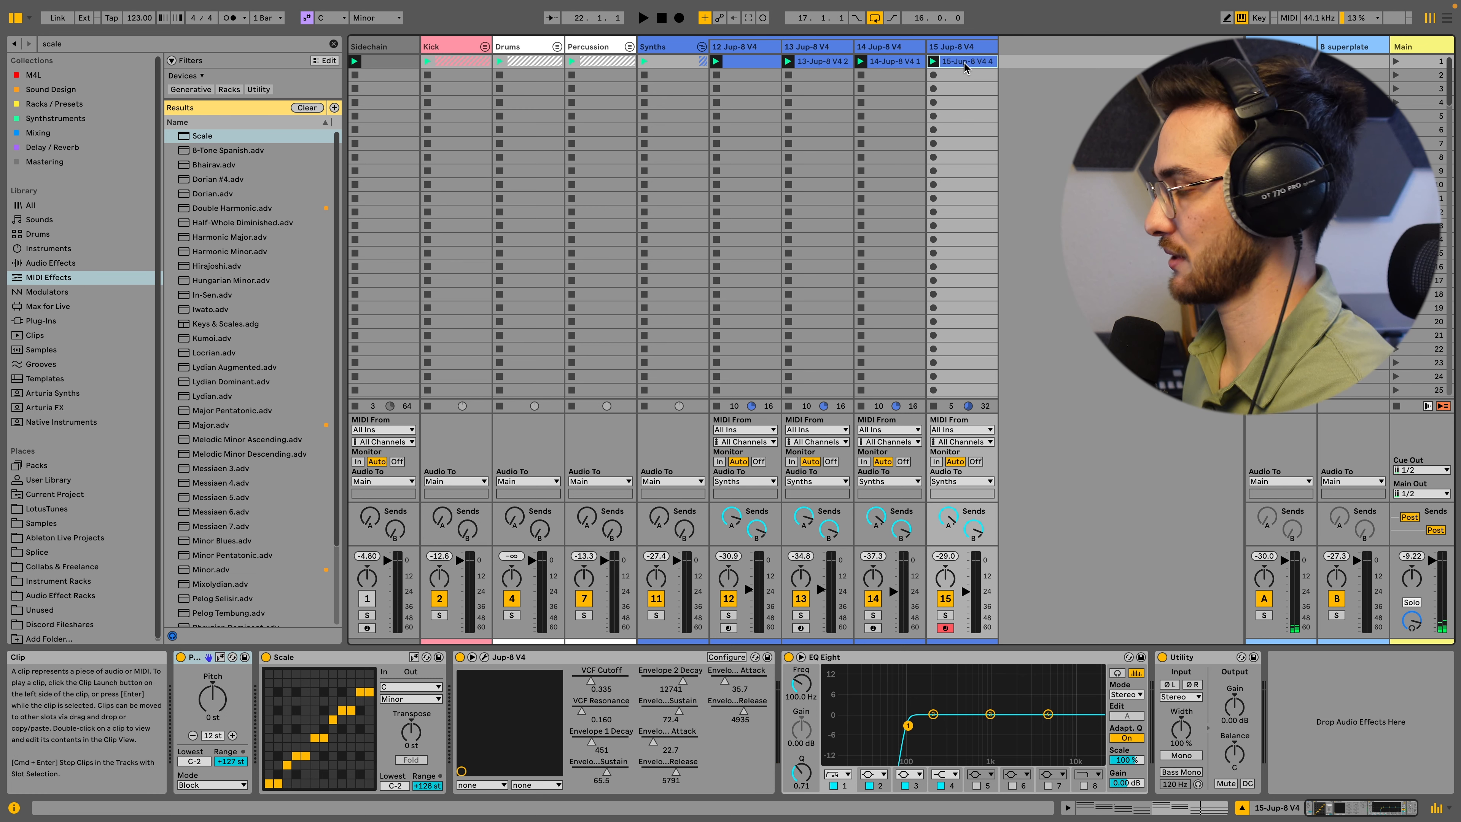
- Search the library for "cmin" and narrow the matches to the LotusTunes folder
{"action": "left_click", "coordinate": [118, 47]}
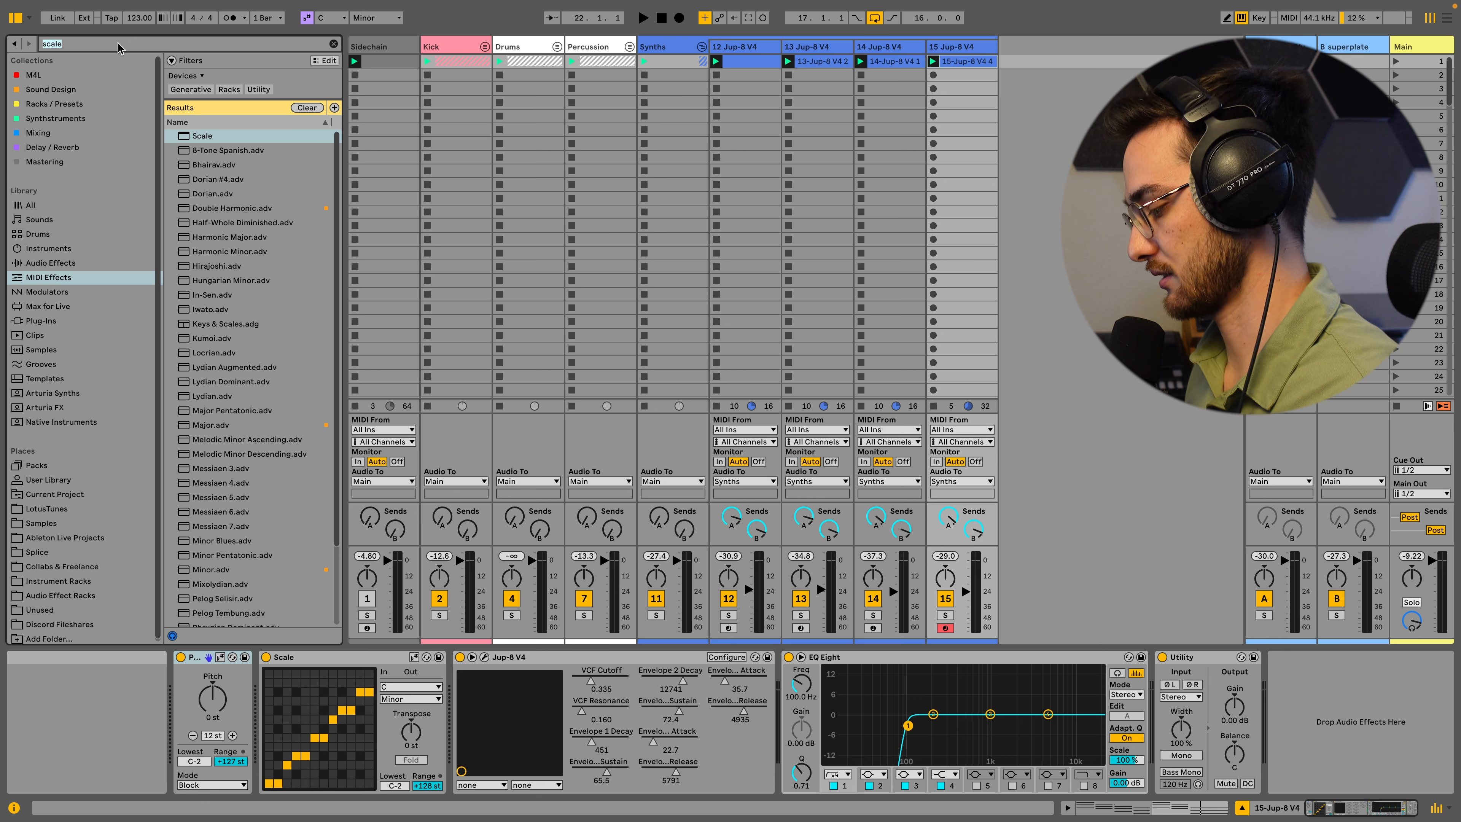
{"action": "type", "text": "min"}
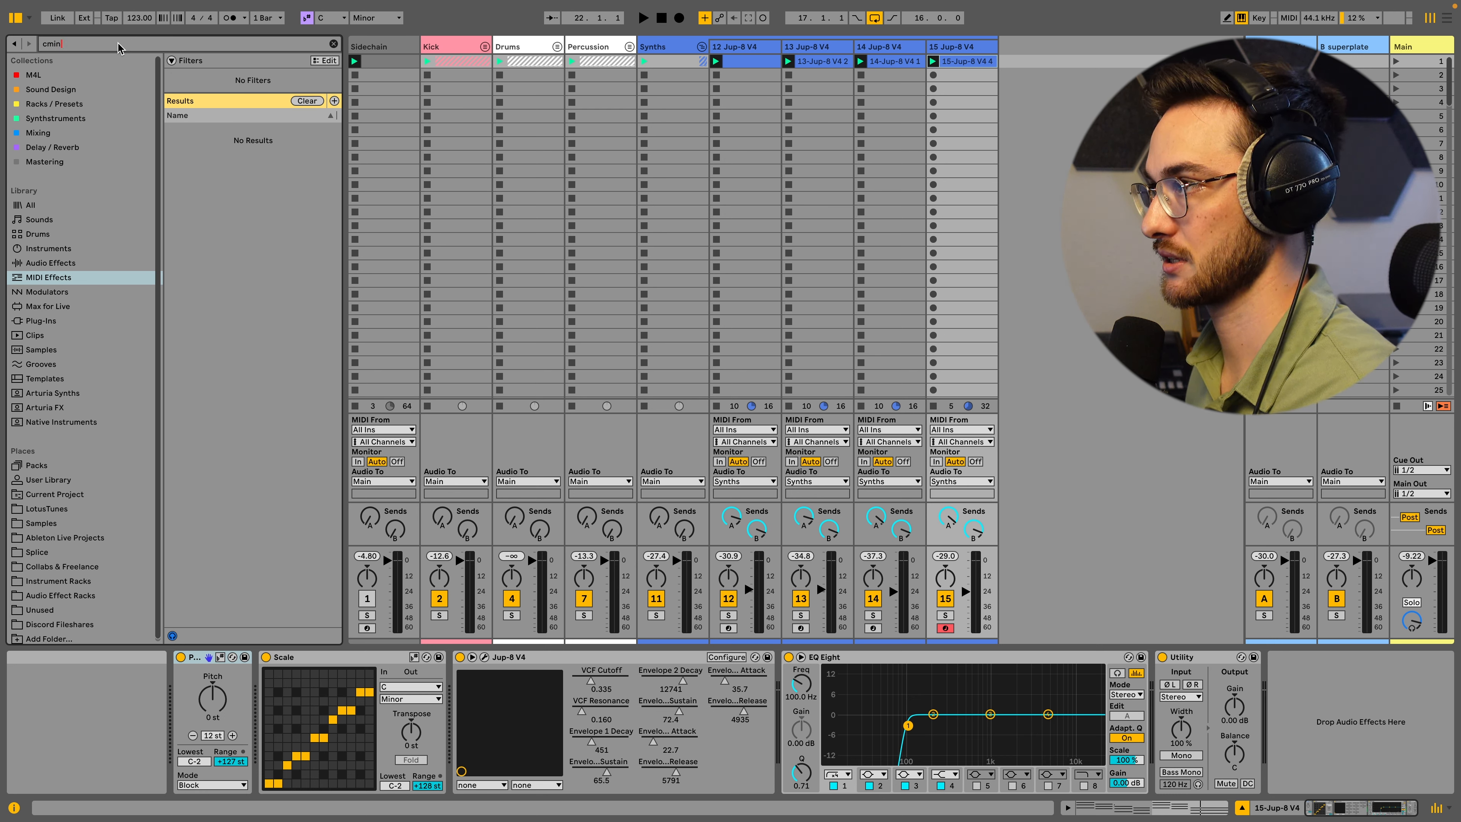
{"action": "left_click", "coordinate": [44, 207]}
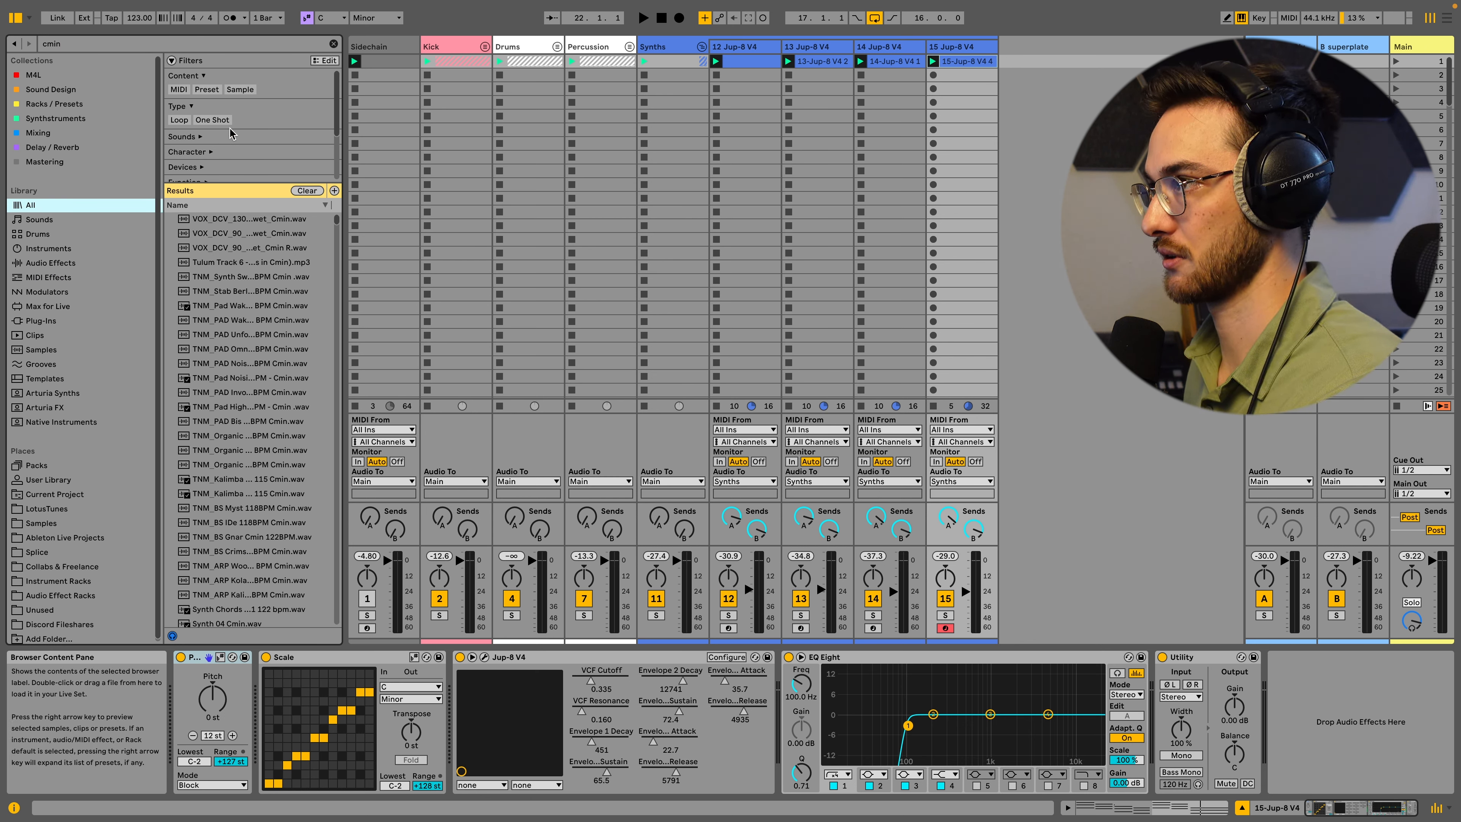
{"action": "left_click", "coordinate": [240, 90]}
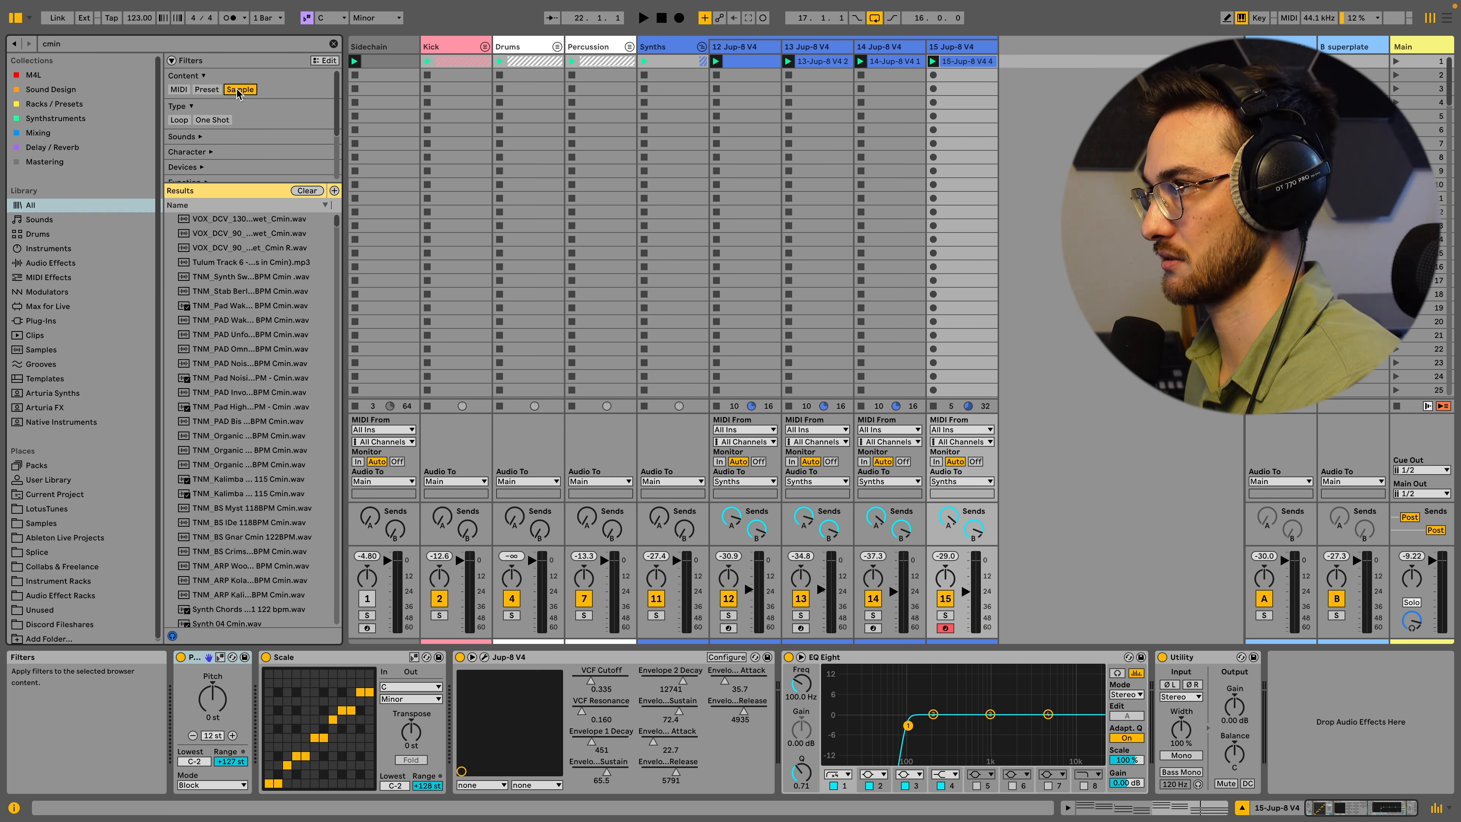
{"action": "left_click", "coordinate": [59, 510]}
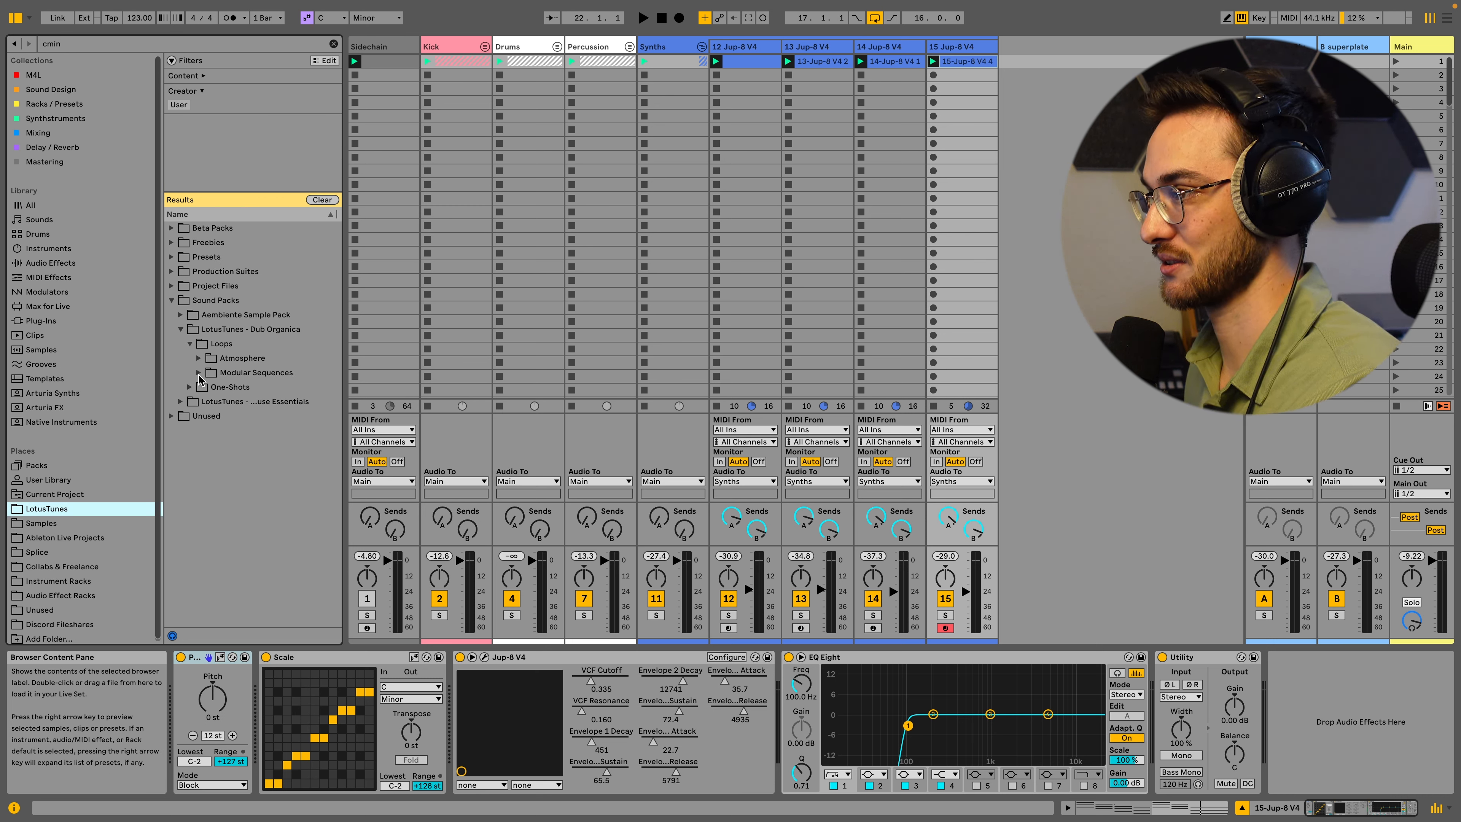
- Add the Dub Organica LT_DO_Chord Stab_02 120 BPM Cmin sample to a new audio track and play it with the other parts
{"action": "left_click", "coordinate": [191, 388]}
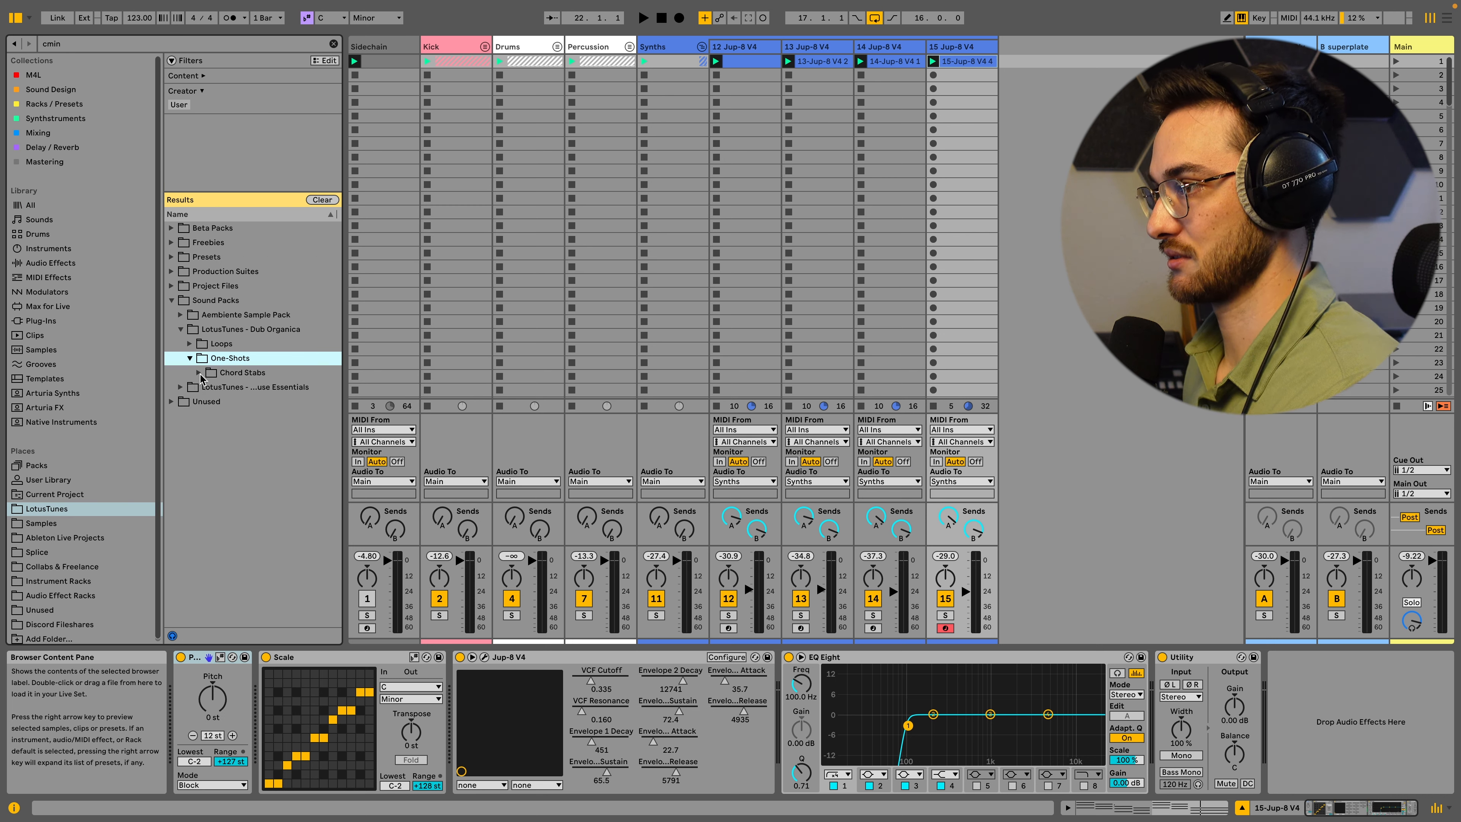
{"action": "left_click", "coordinate": [198, 374]}
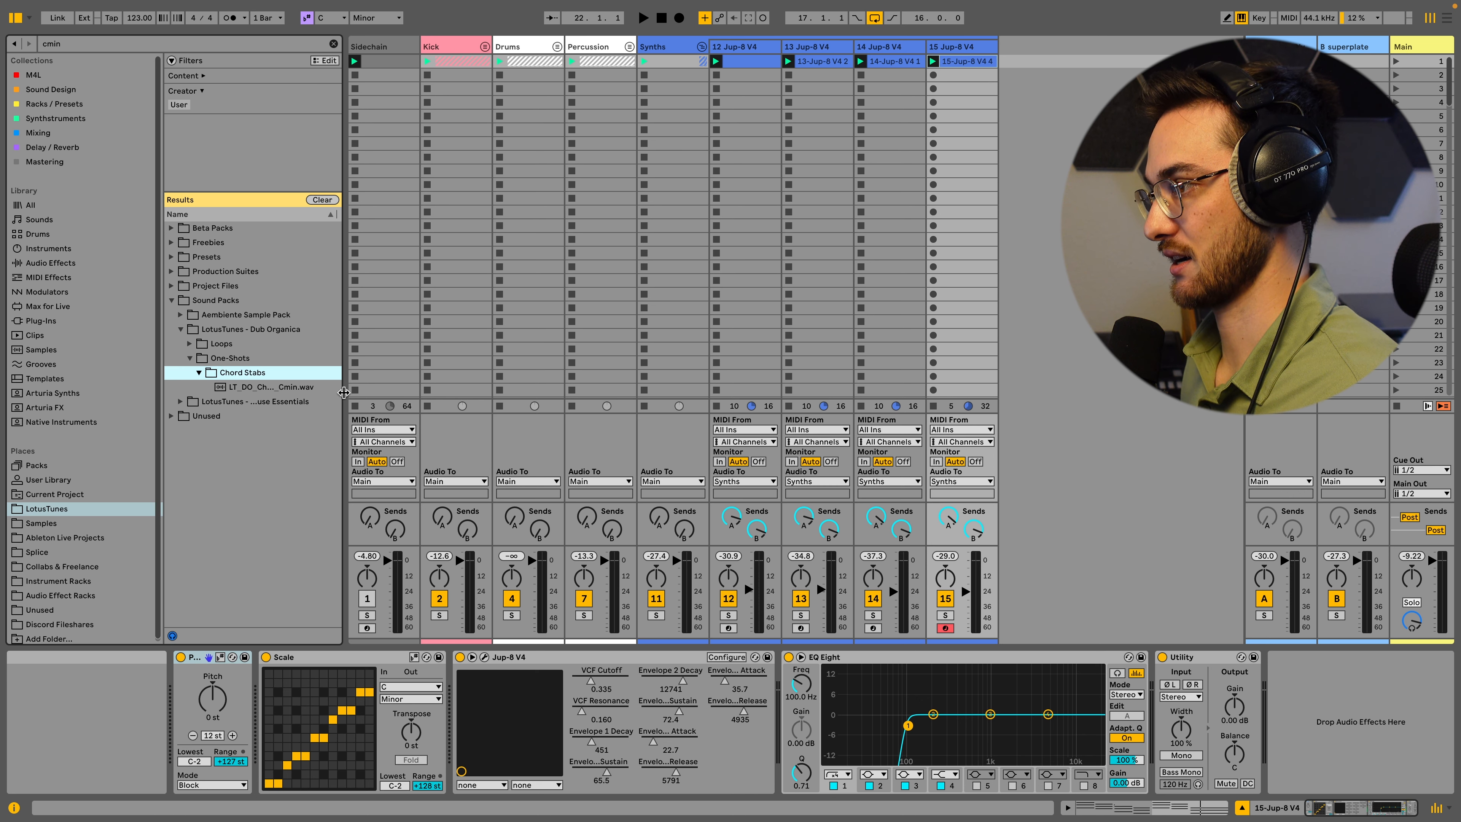
{"action": "left_click_drag", "start_coordinate": [344, 393], "coordinate": [457, 393]}
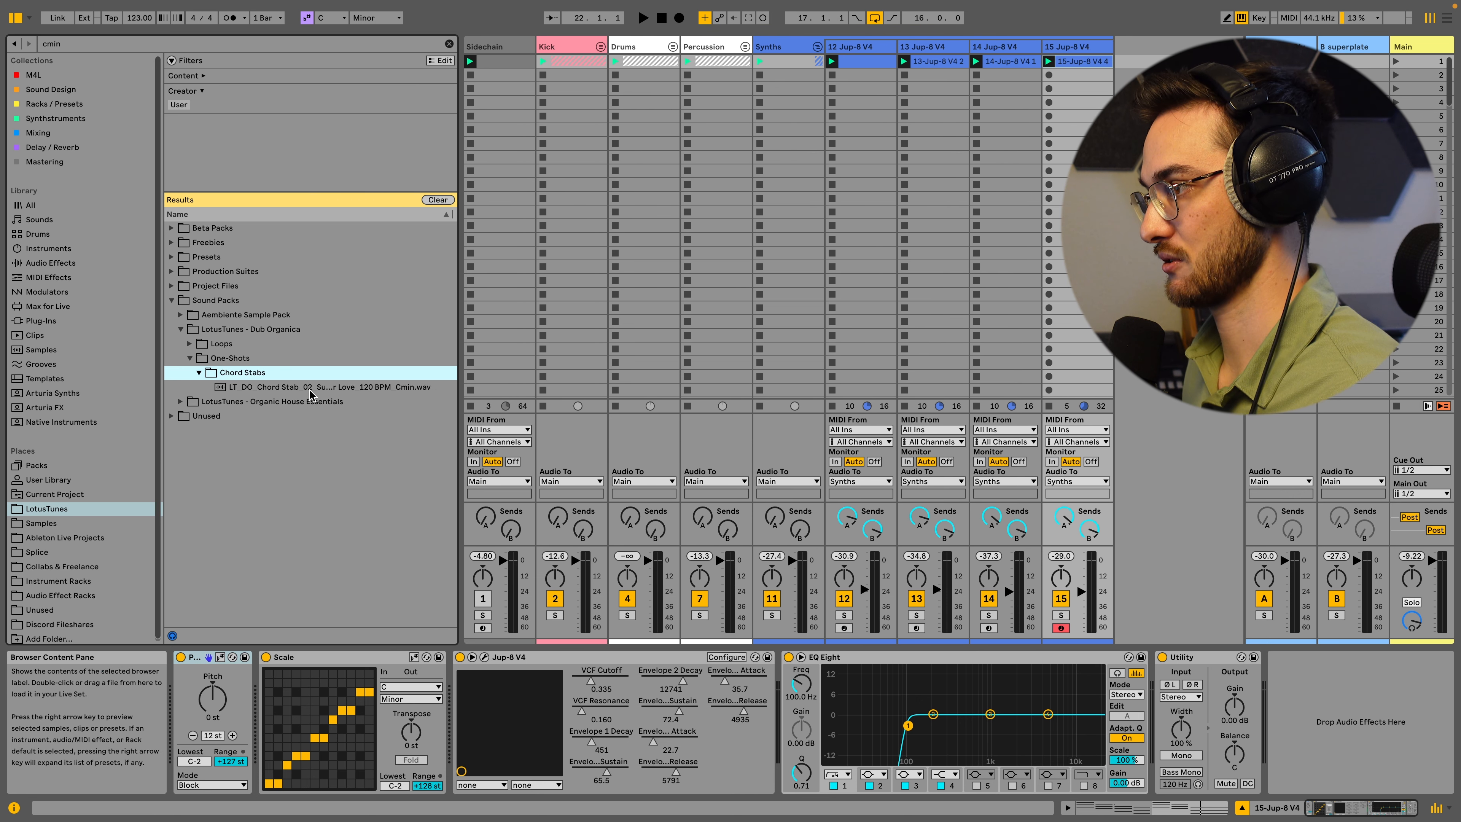
{"action": "left_click", "coordinate": [396, 387]}
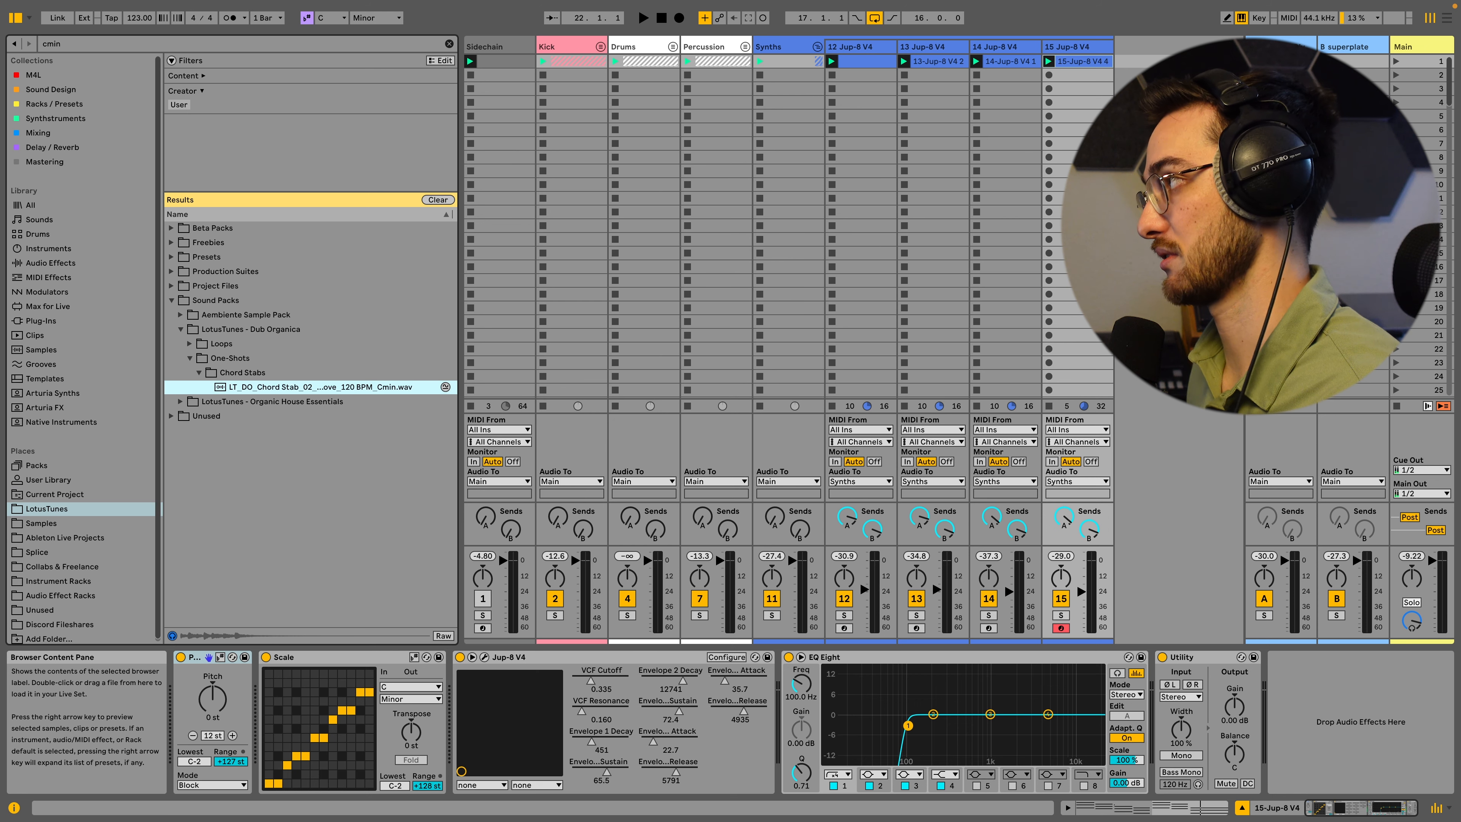
{"action": "left_click_drag", "start_coordinate": [1140, 63], "coordinate": [1141, 62]}
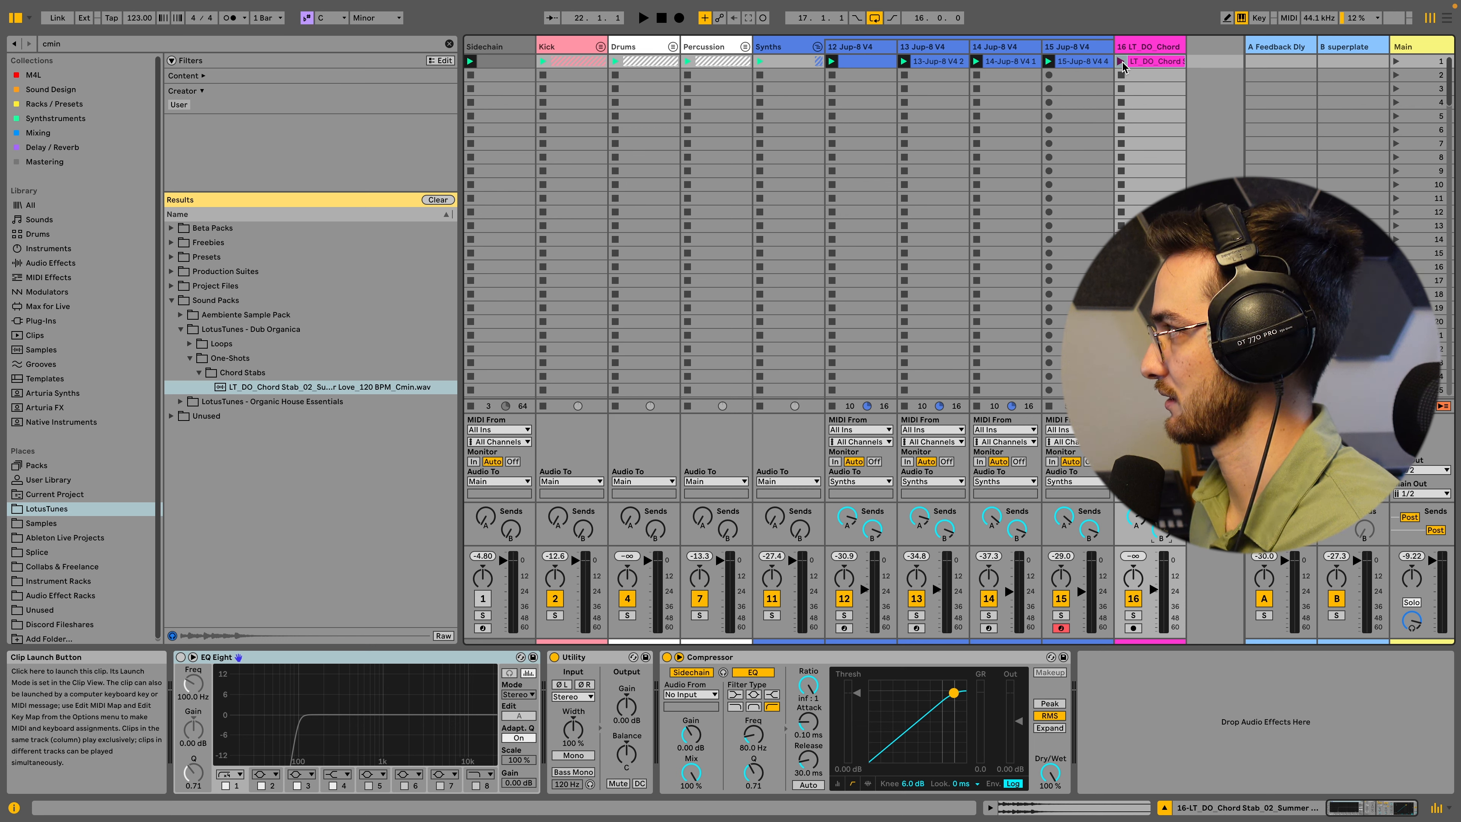
{"action": "key", "text": "space"}
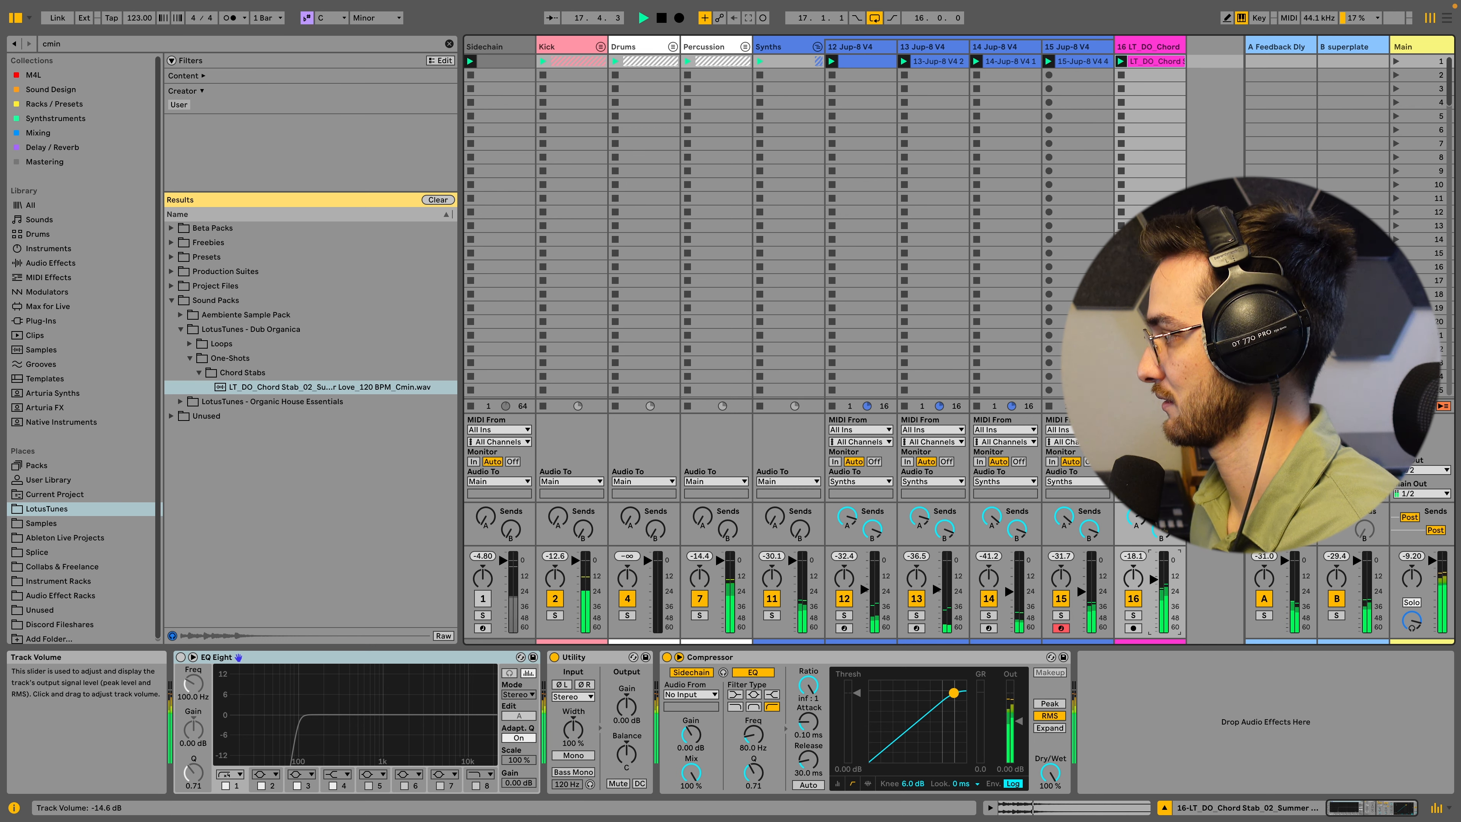
- Replace the chord stab on track 16 with 33 LT_Tulum_Songstarter_121 BPM - Cmin.wav from the Tulum production suite and play it in context
{"action": "left_click", "coordinate": [180, 405]}
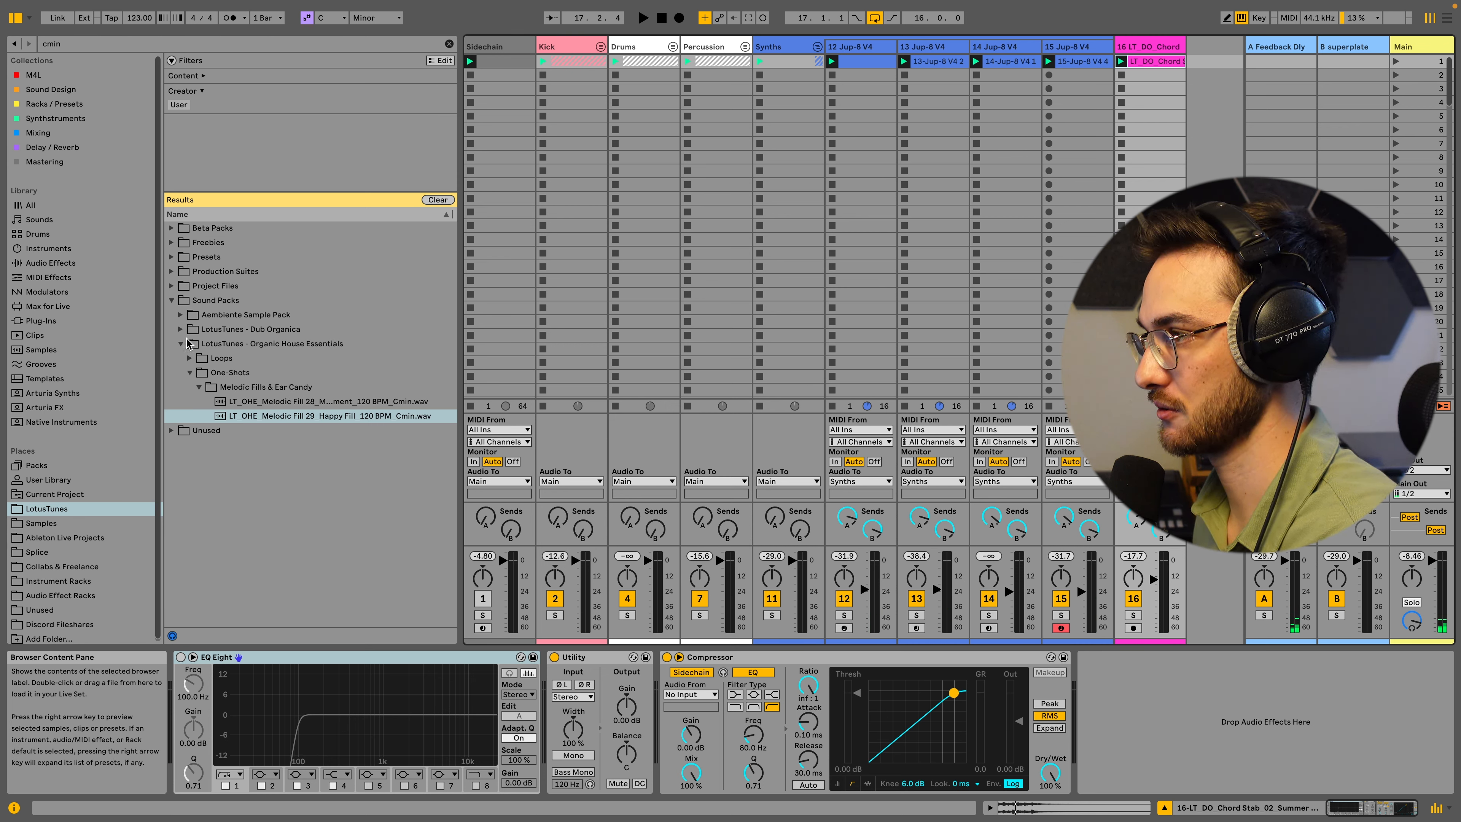
{"action": "left_click", "coordinate": [174, 301]}
{"action": "left_click", "coordinate": [172, 272]}
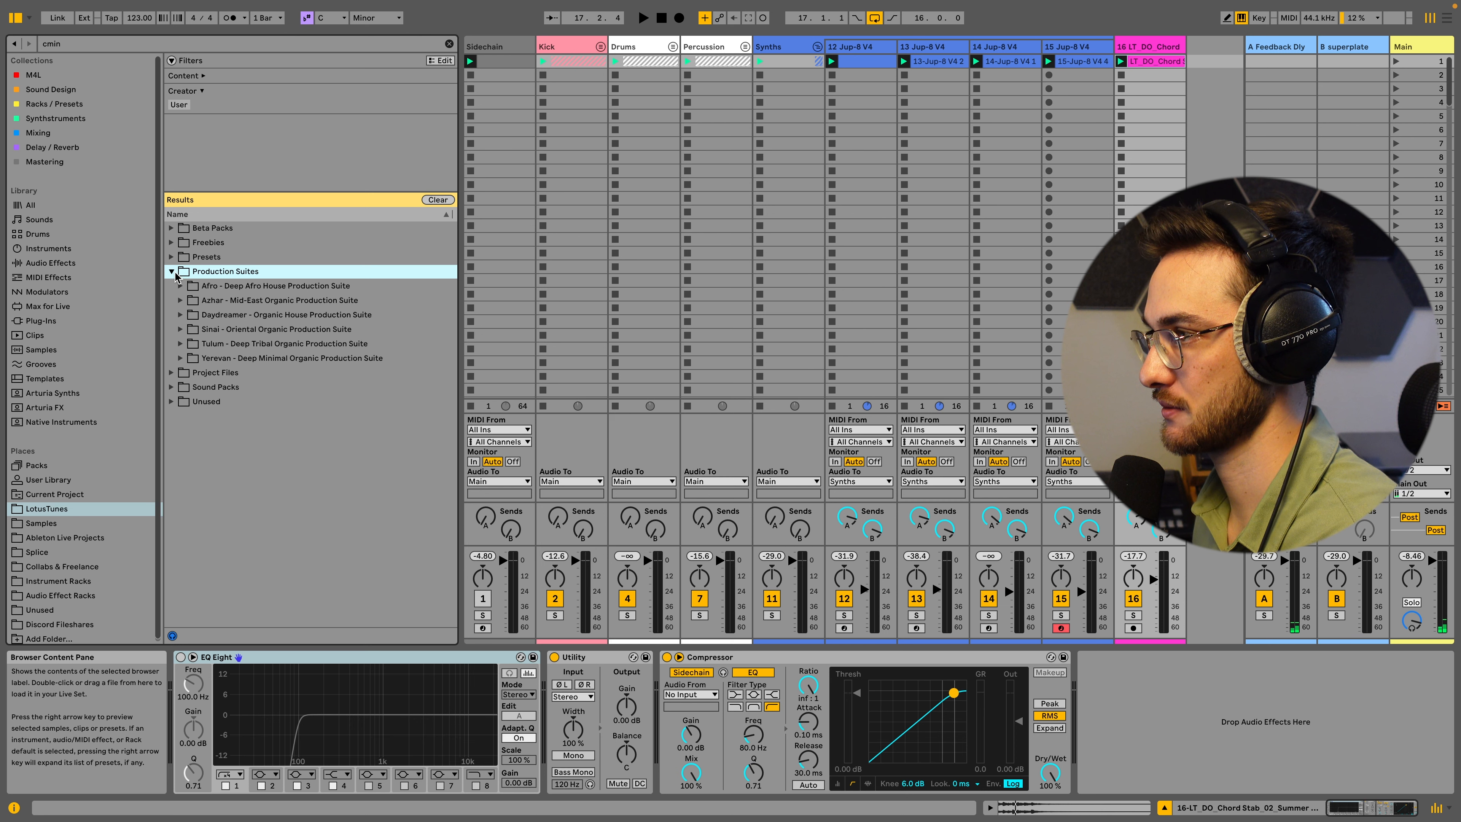
{"action": "left_click", "coordinate": [180, 345]}
{"action": "left_click", "coordinate": [190, 358]}
{"action": "left_click", "coordinate": [199, 401]}
{"action": "left_click", "coordinate": [326, 431]}
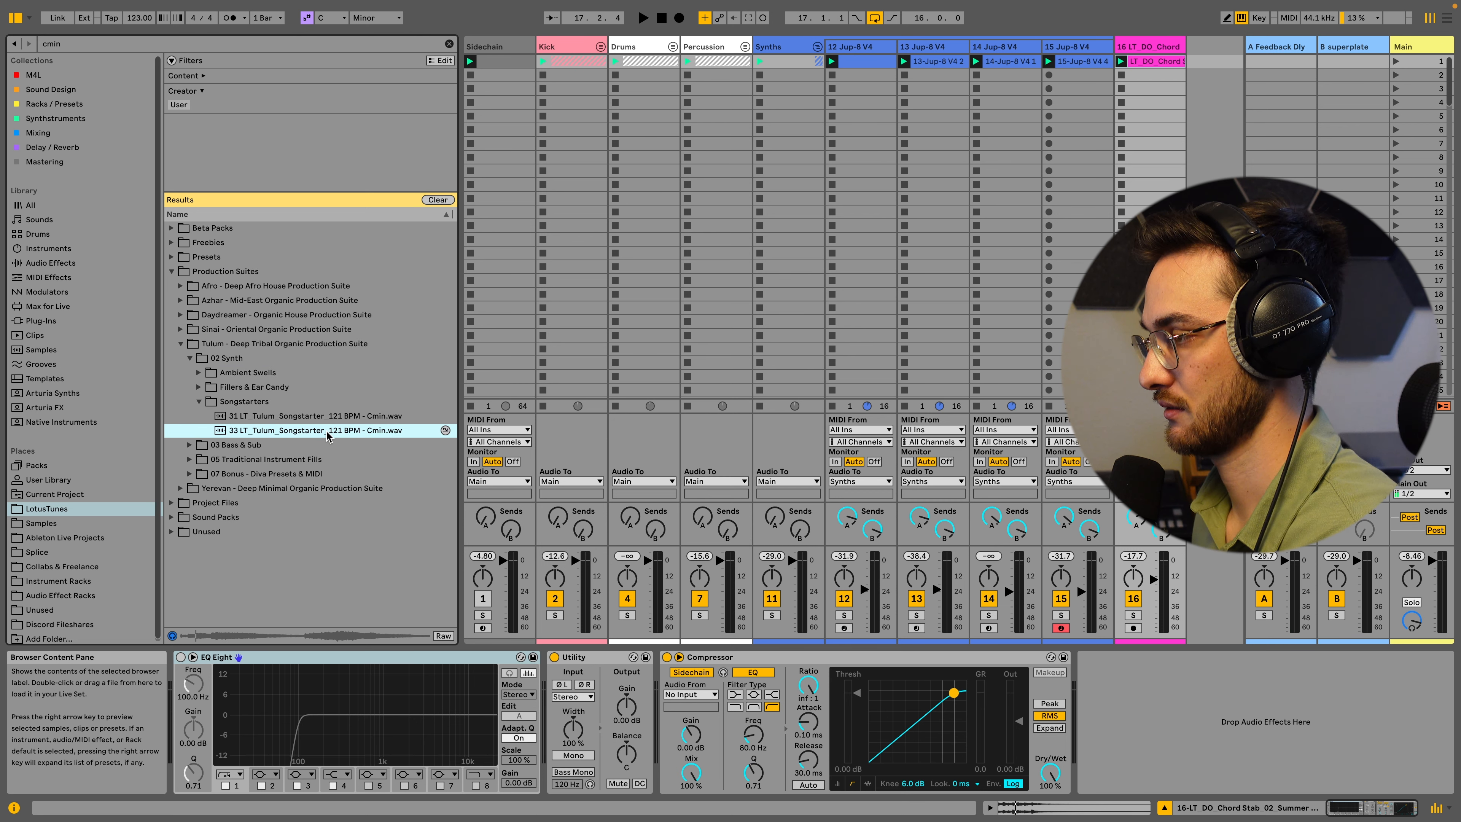
{"action": "left_click_drag", "start_coordinate": [317, 434], "coordinate": [1148, 63]}
{"action": "key", "text": "space"}
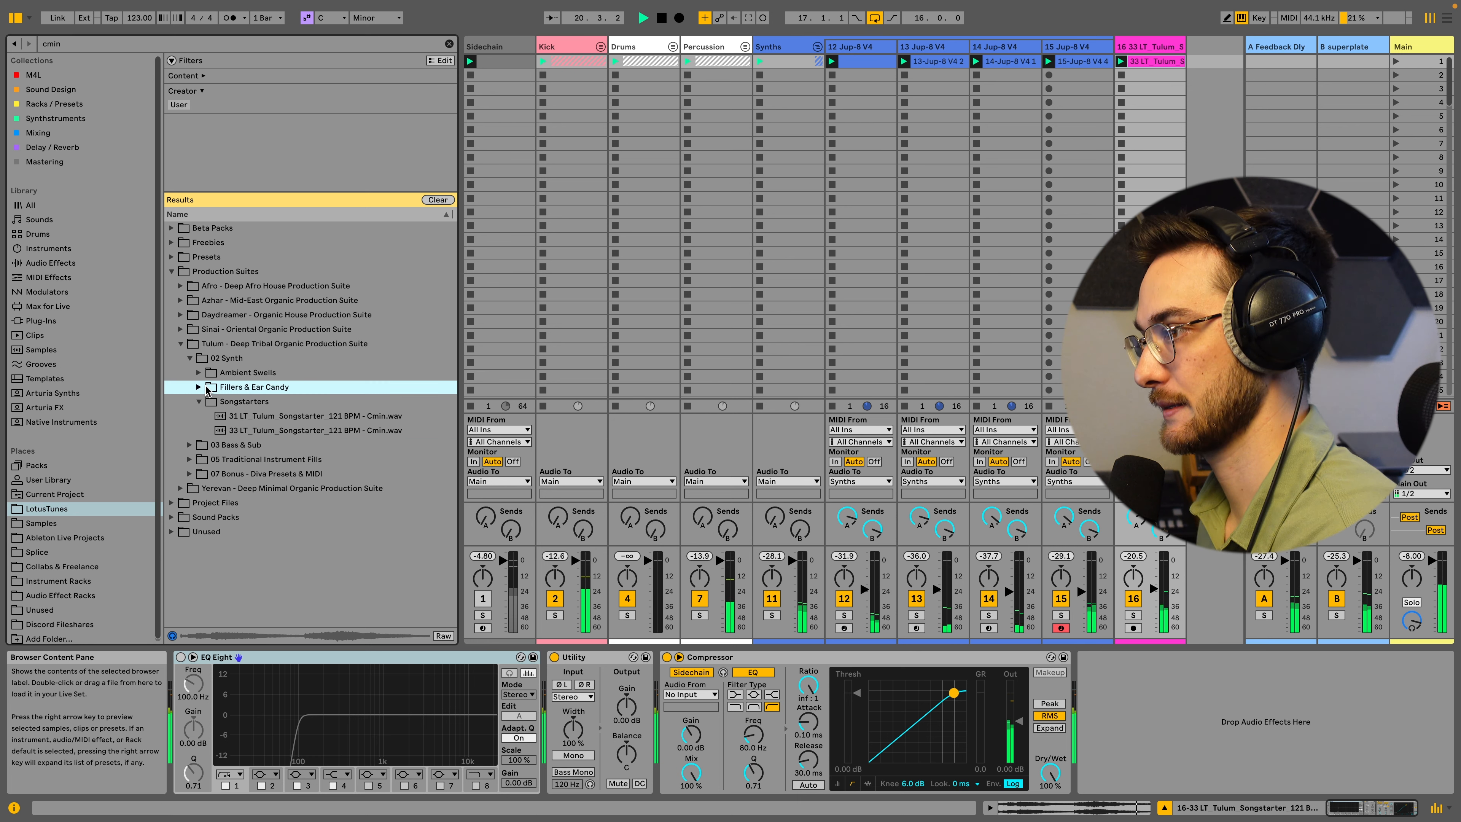
- Add the Tulum suite's 04 LT_Tulum_Synth Filler & Ear Candy 121 BPM Cmin sample to a new audio track
{"action": "left_click", "coordinate": [198, 401]}
{"action": "left_click", "coordinate": [199, 386]}
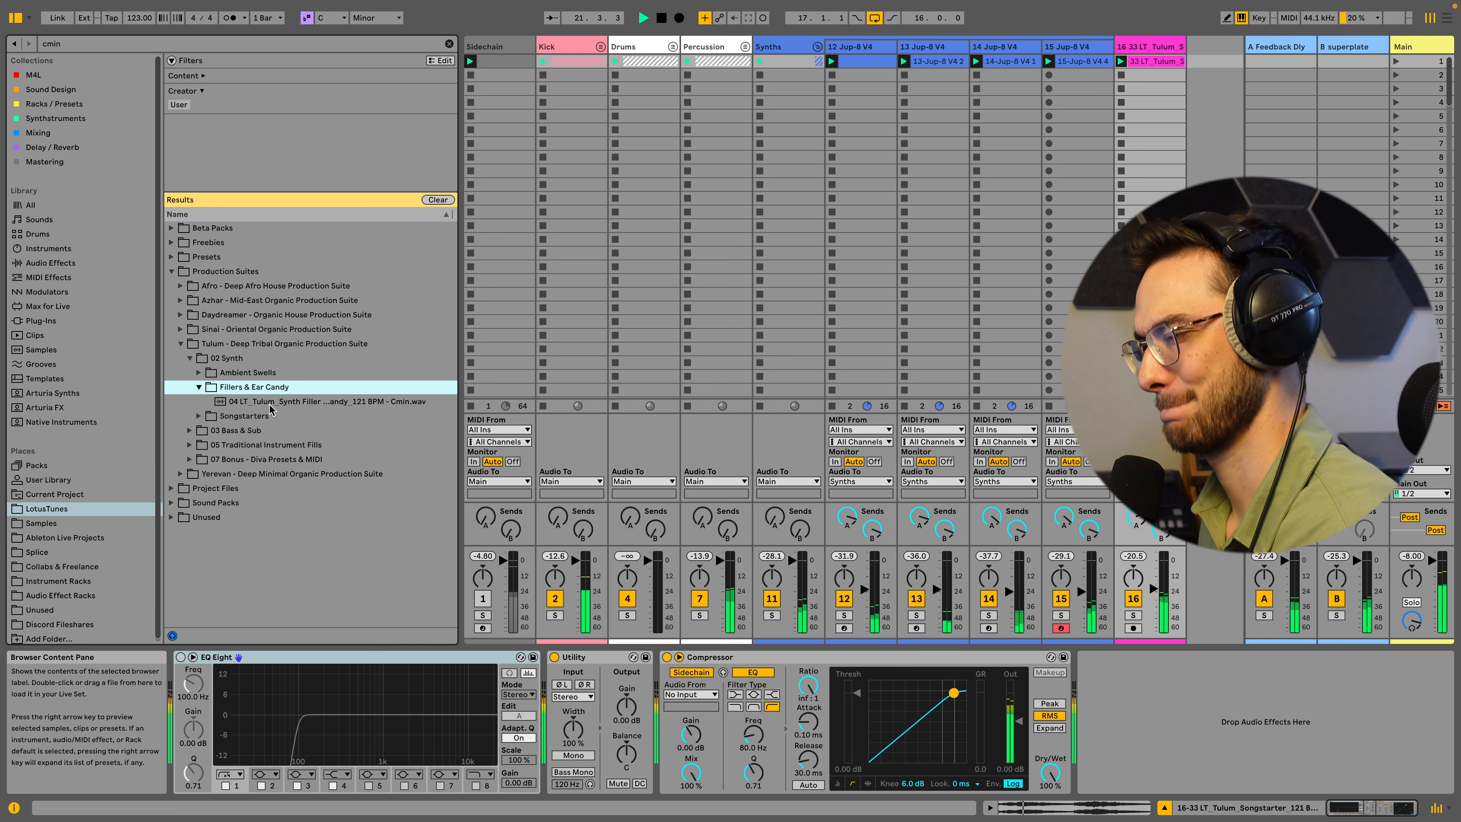
{"action": "left_click_drag", "start_coordinate": [262, 403], "coordinate": [1210, 62]}
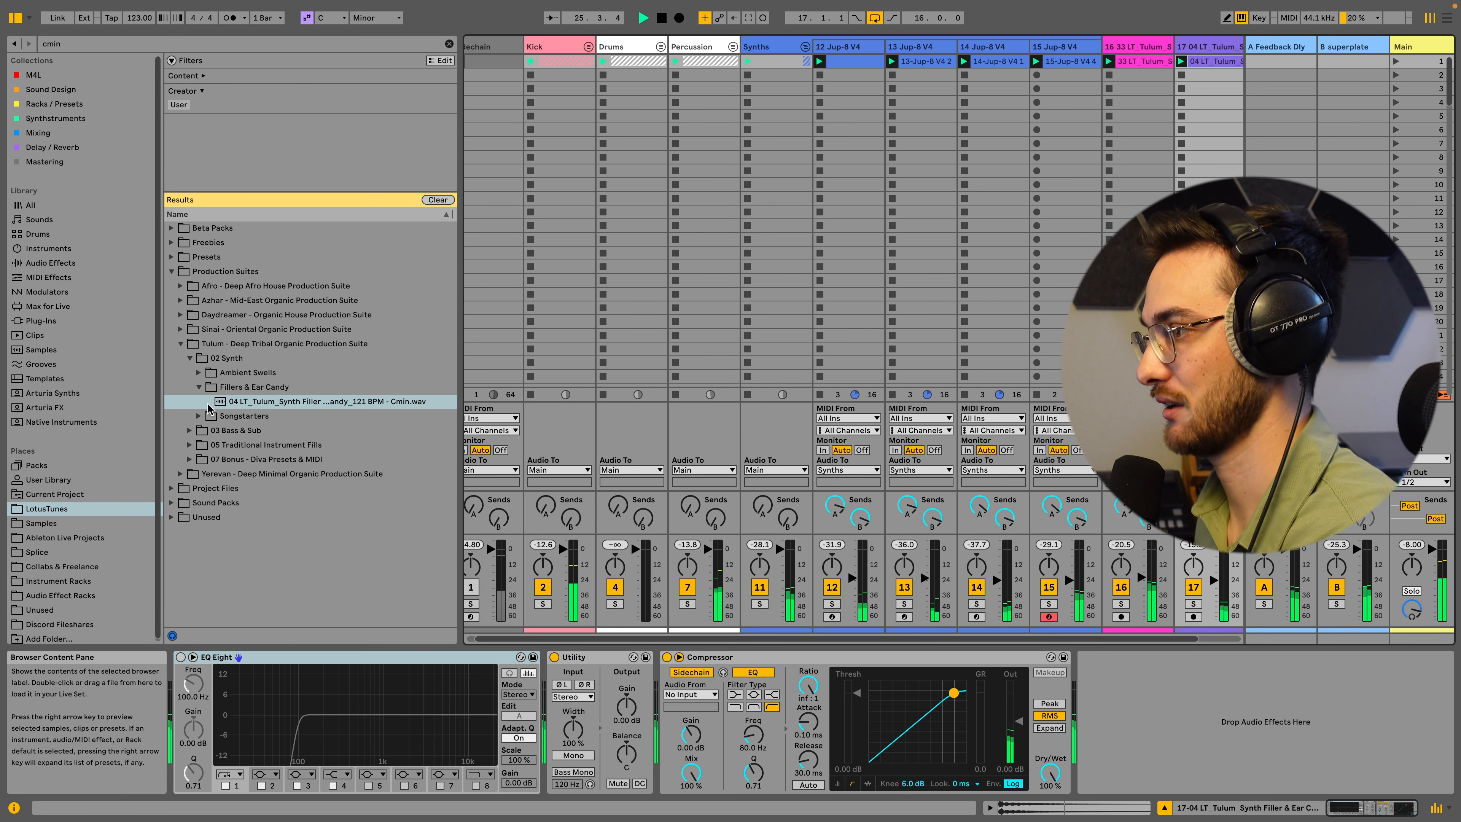
- Replace the synth filler clip on track 17 with LT_Sinai_Sequence 29_115 BPM_Cmin.wav from the Sinai suite's synth sequences
{"action": "left_click", "coordinate": [190, 357]}
{"action": "left_click", "coordinate": [181, 329]}
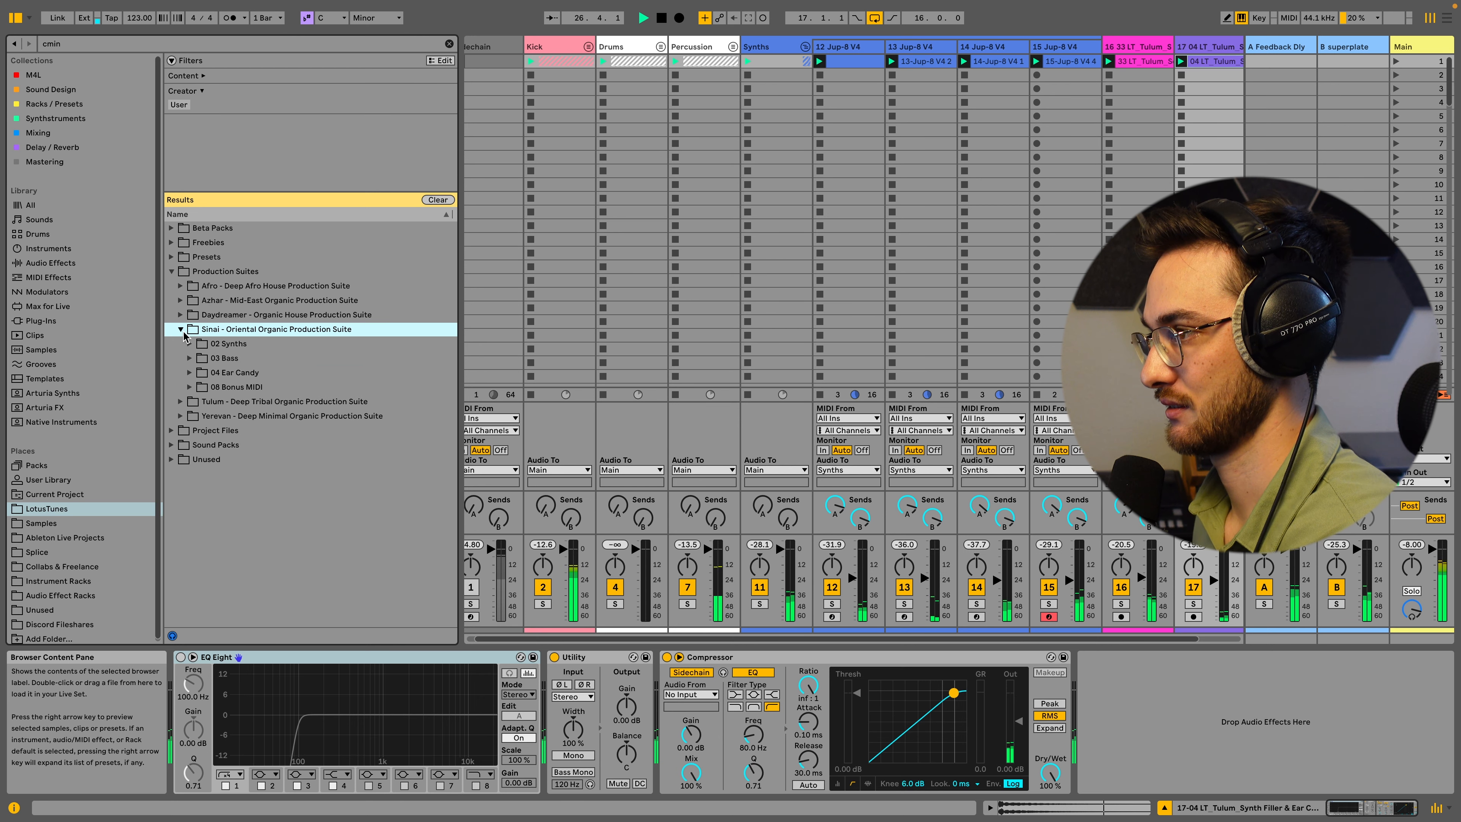
{"action": "left_click", "coordinate": [190, 343]}
{"action": "left_click", "coordinate": [199, 387]}
{"action": "left_click", "coordinate": [305, 401]}
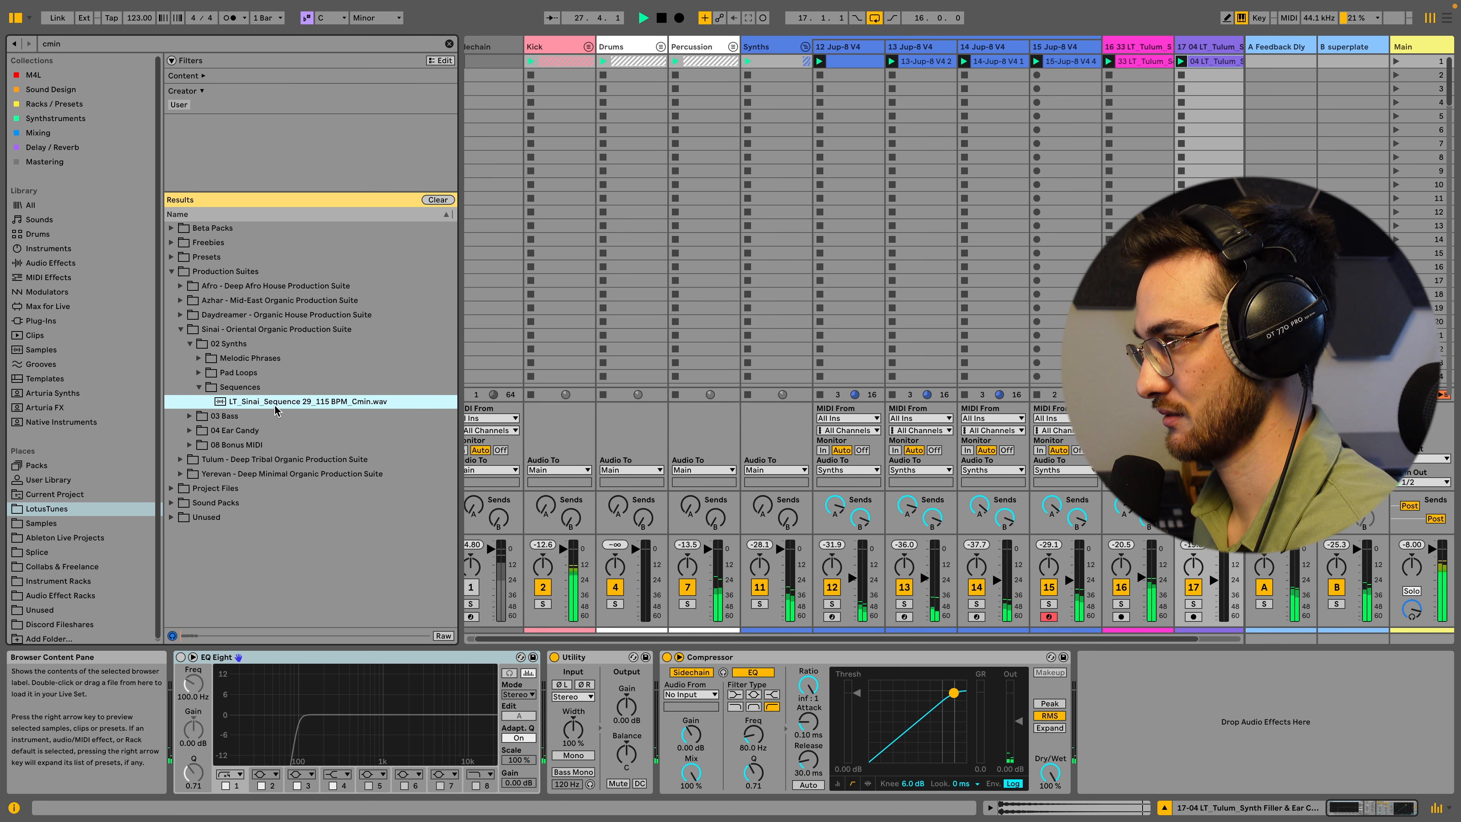
{"action": "left_click_drag", "start_coordinate": [304, 401], "coordinate": [1198, 63]}
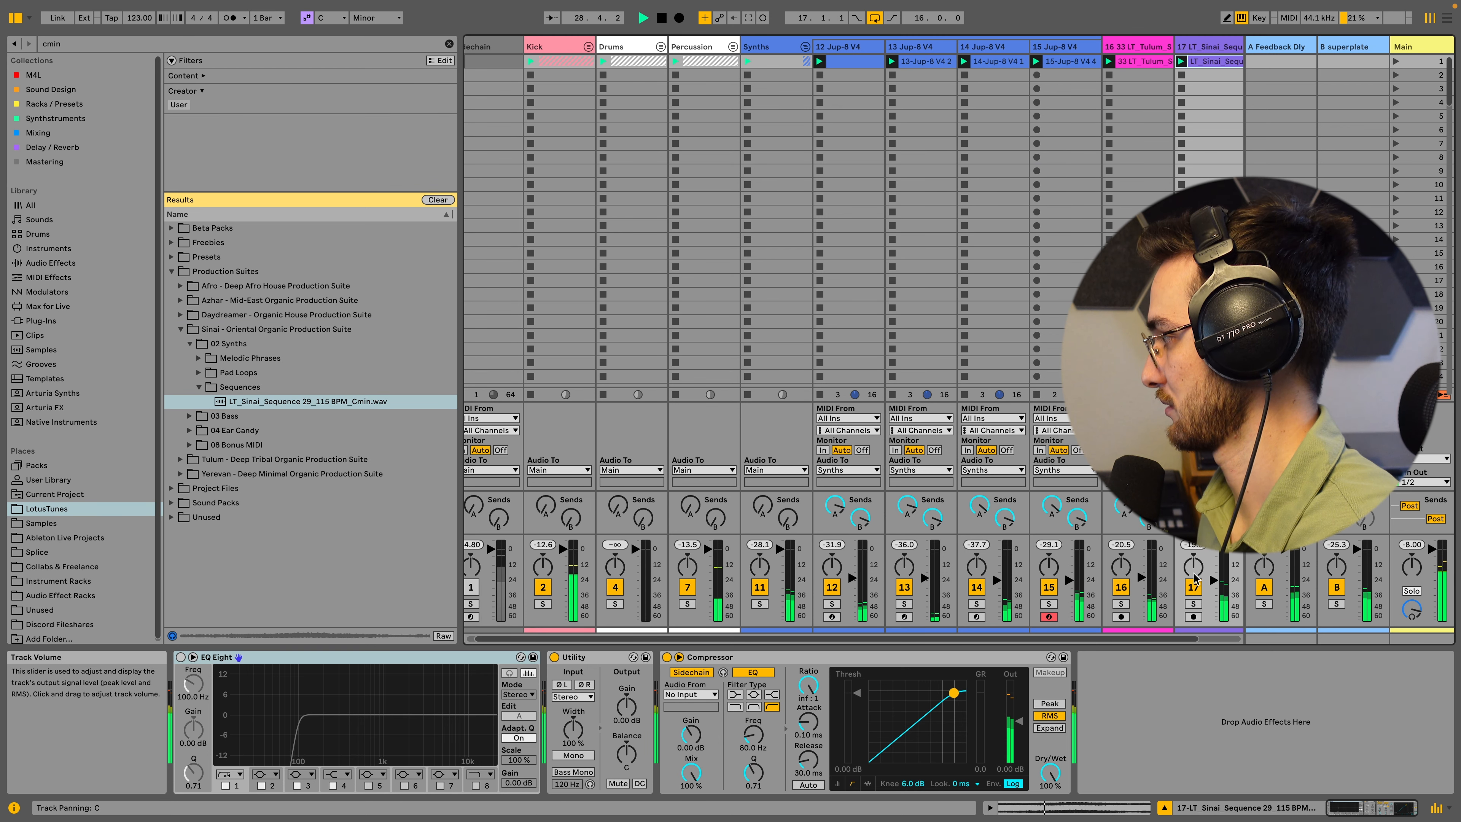
- Replace the sequence clip on track 17 with LT_Sinai_Tonal Fill 28_115 BPM_Cmin.wav from the Sinai suite's ear candy and launch it
{"action": "left_click_drag", "start_coordinate": [1188, 638], "coordinate": [1231, 639]}
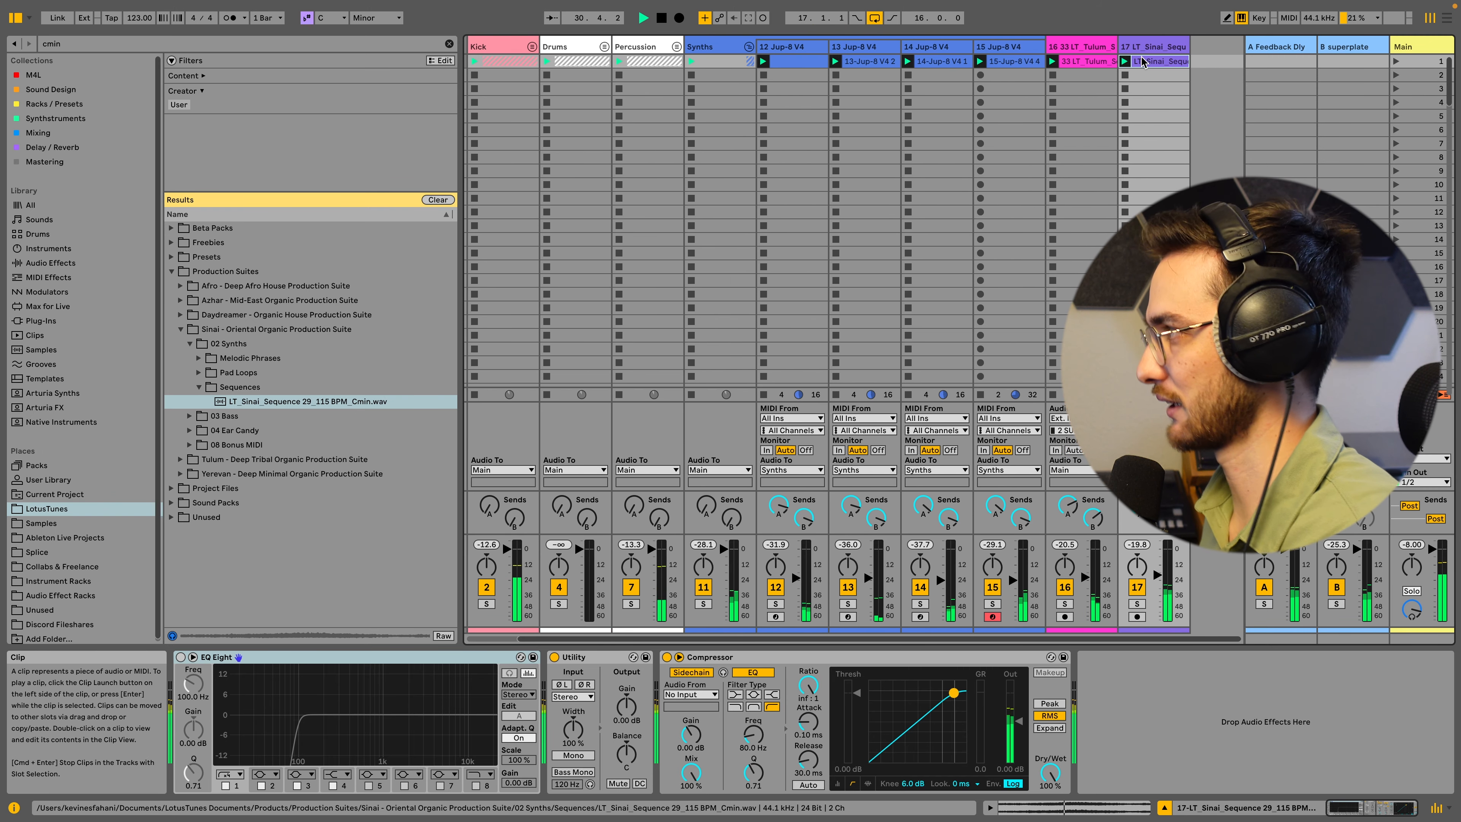
{"action": "key", "text": "Delete"}
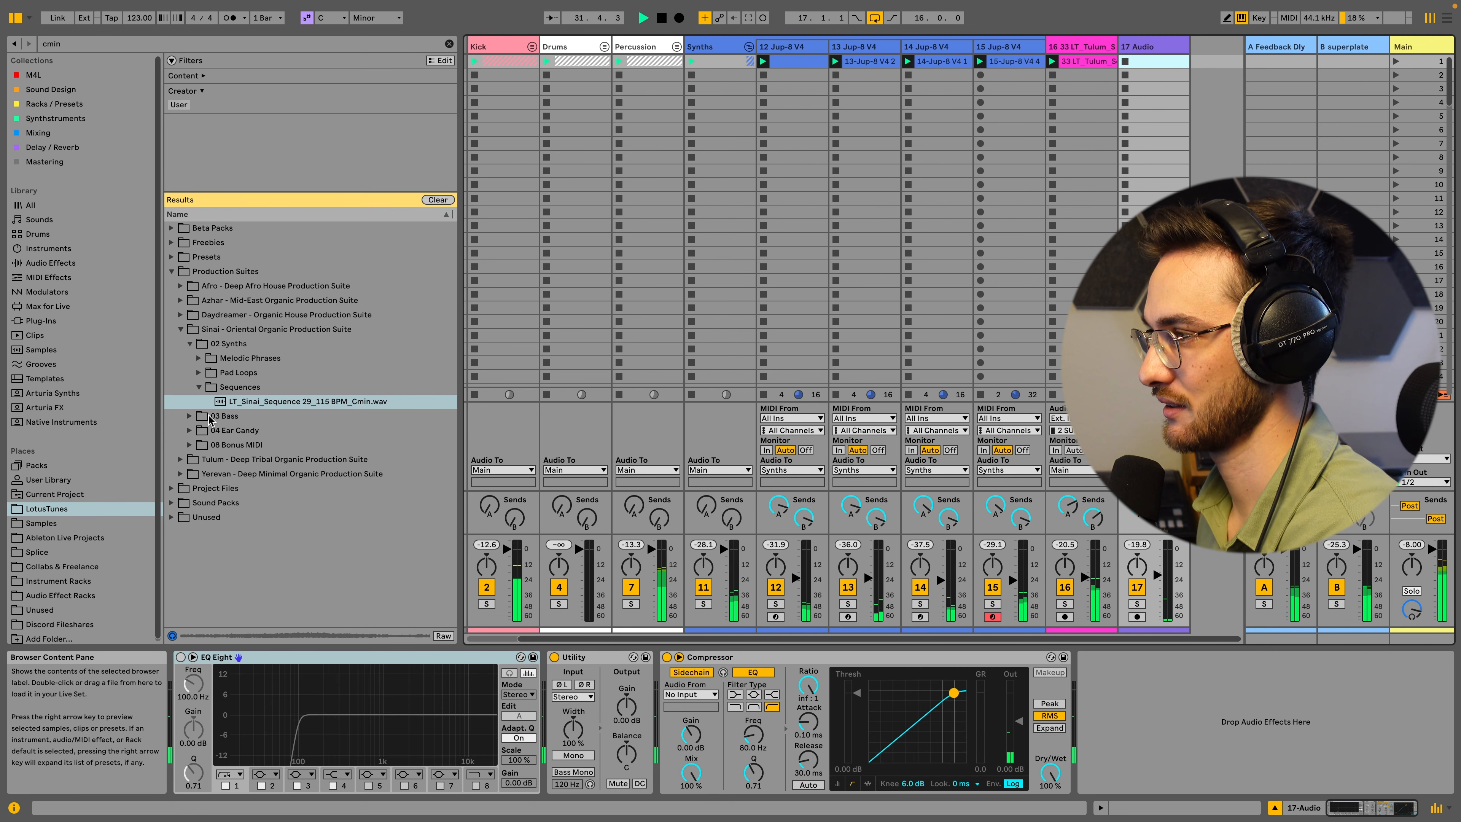
{"action": "left_click", "coordinate": [194, 431]}
{"action": "left_click", "coordinate": [198, 386]}
{"action": "left_click_drag", "start_coordinate": [305, 401], "coordinate": [1127, 64]}
{"action": "left_click", "coordinate": [1125, 62]}
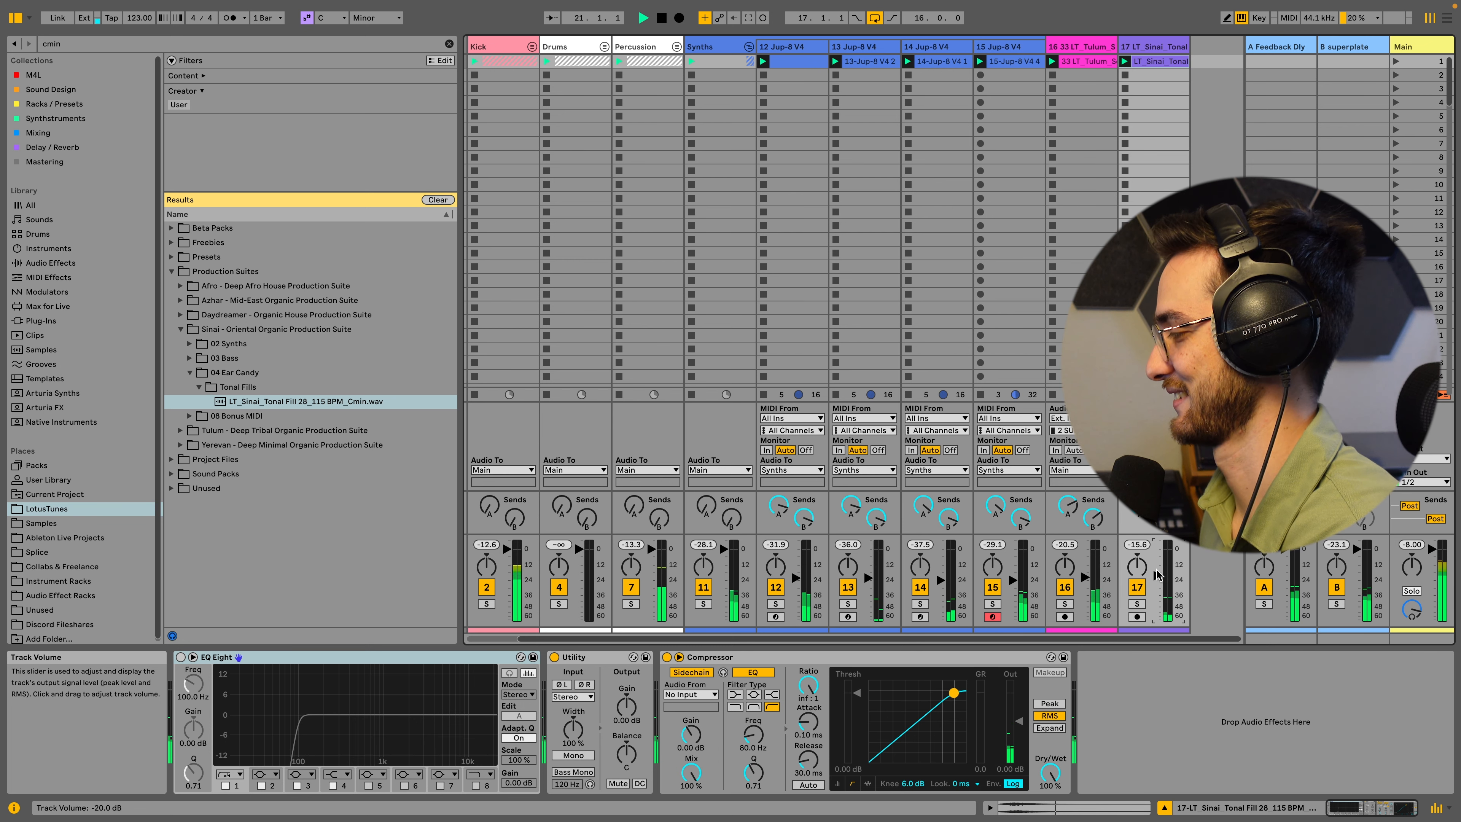
- Lower the VCF Cutoff of the Jup-8 V4 on track 12 to 0.085
{"action": "left_click", "coordinate": [789, 51]}
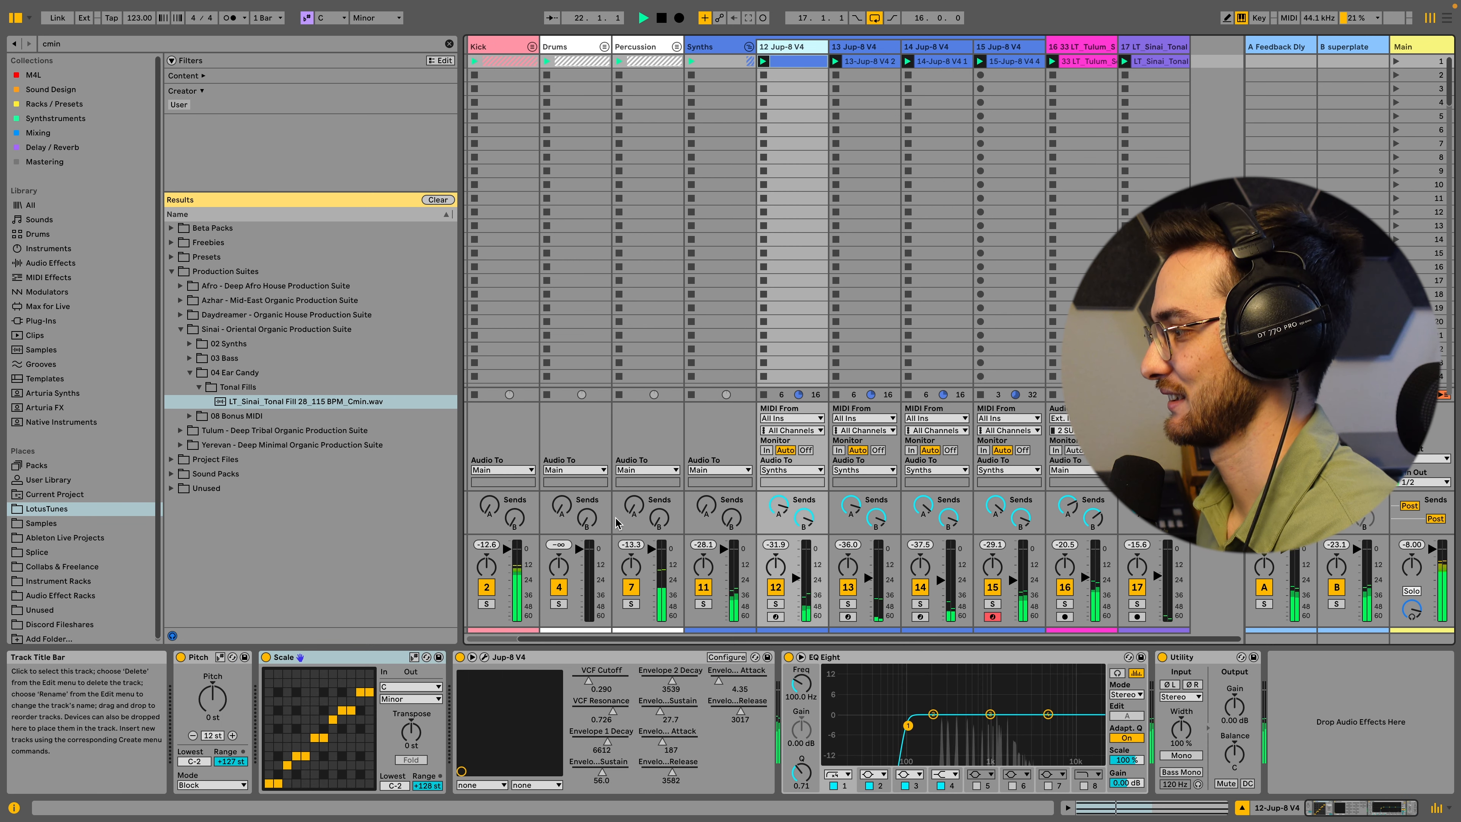
{"action": "left_click_drag", "start_coordinate": [592, 680], "coordinate": [592, 708]}
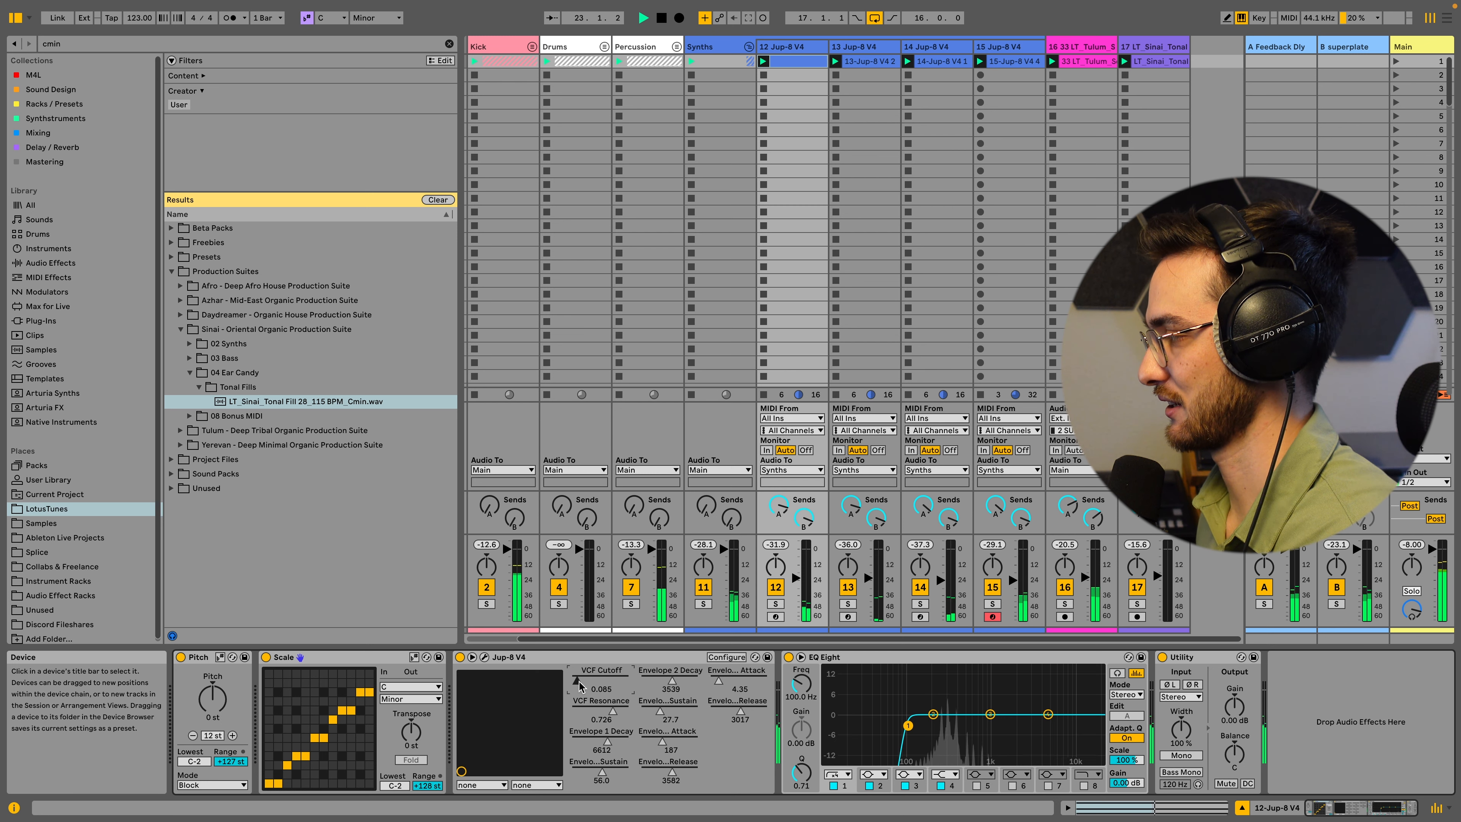
{"action": "left_click", "coordinate": [846, 46]}
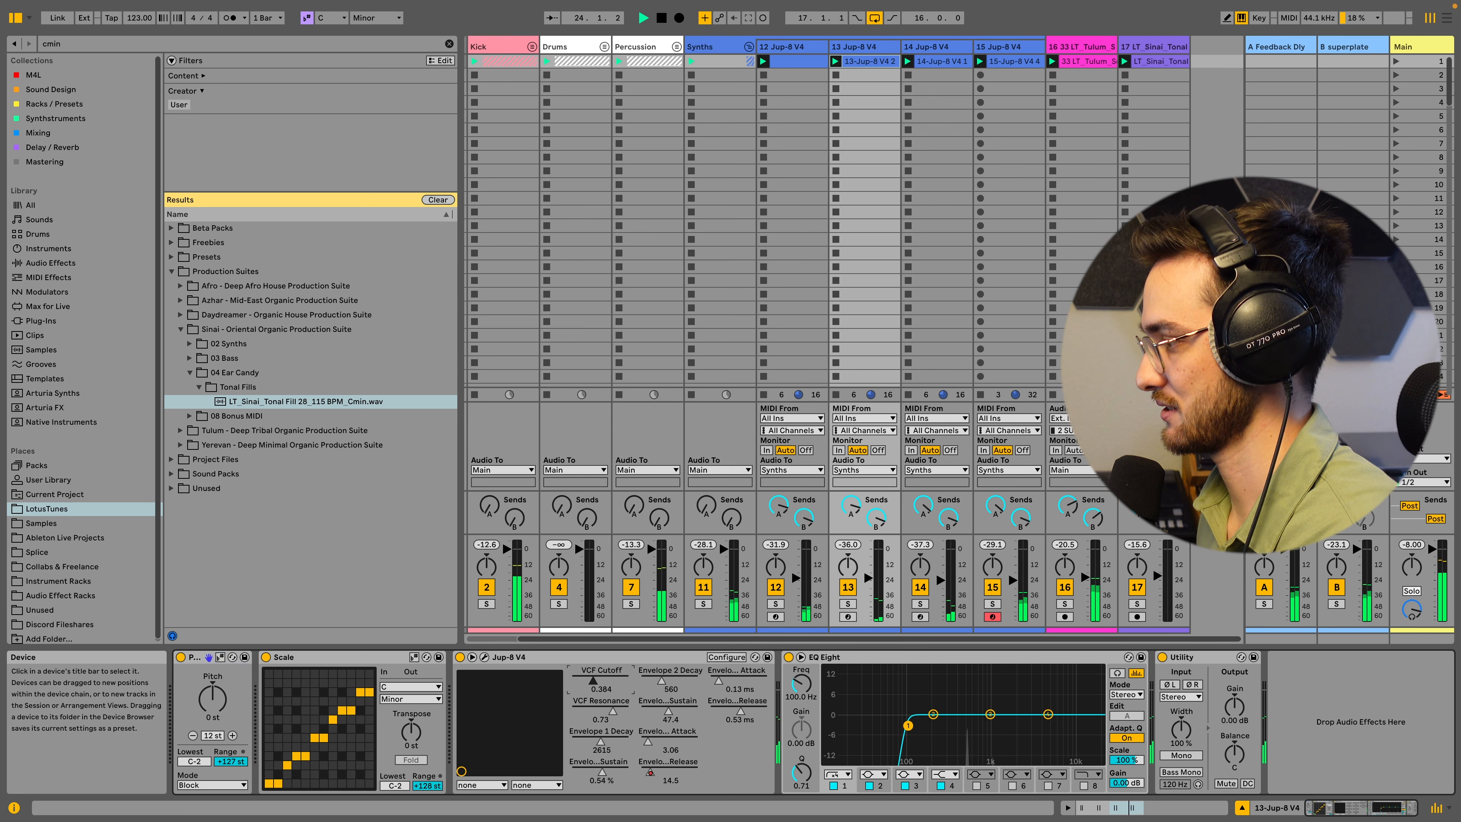
- Group the two sample tracks 16 and 17, fold the group and name it "use later+"
{"action": "left_click", "coordinate": [1068, 575]}
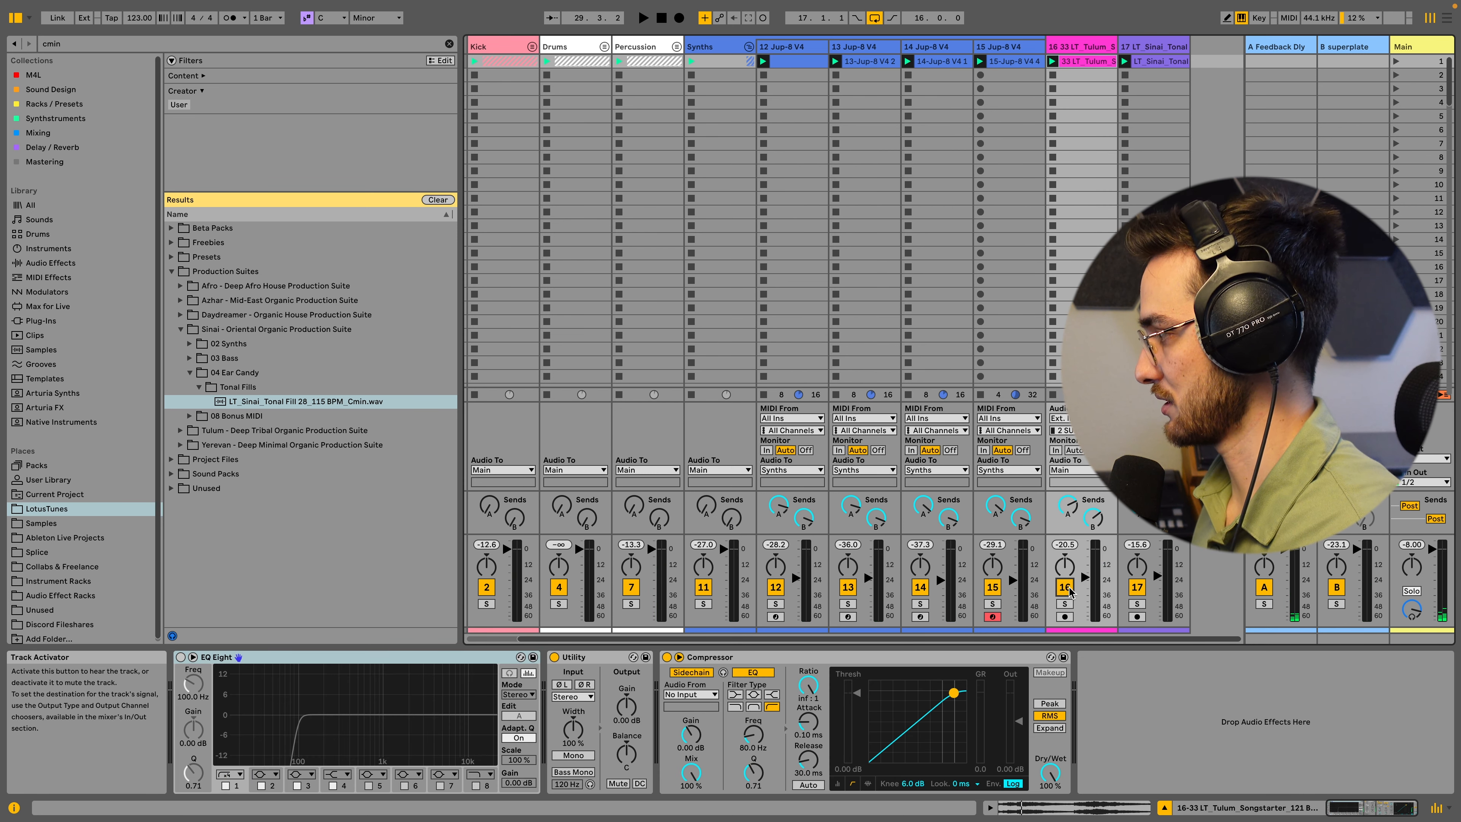
{"action": "left_click", "coordinate": [1147, 47], "text": "shift"}
{"action": "key", "text": "super+g"}
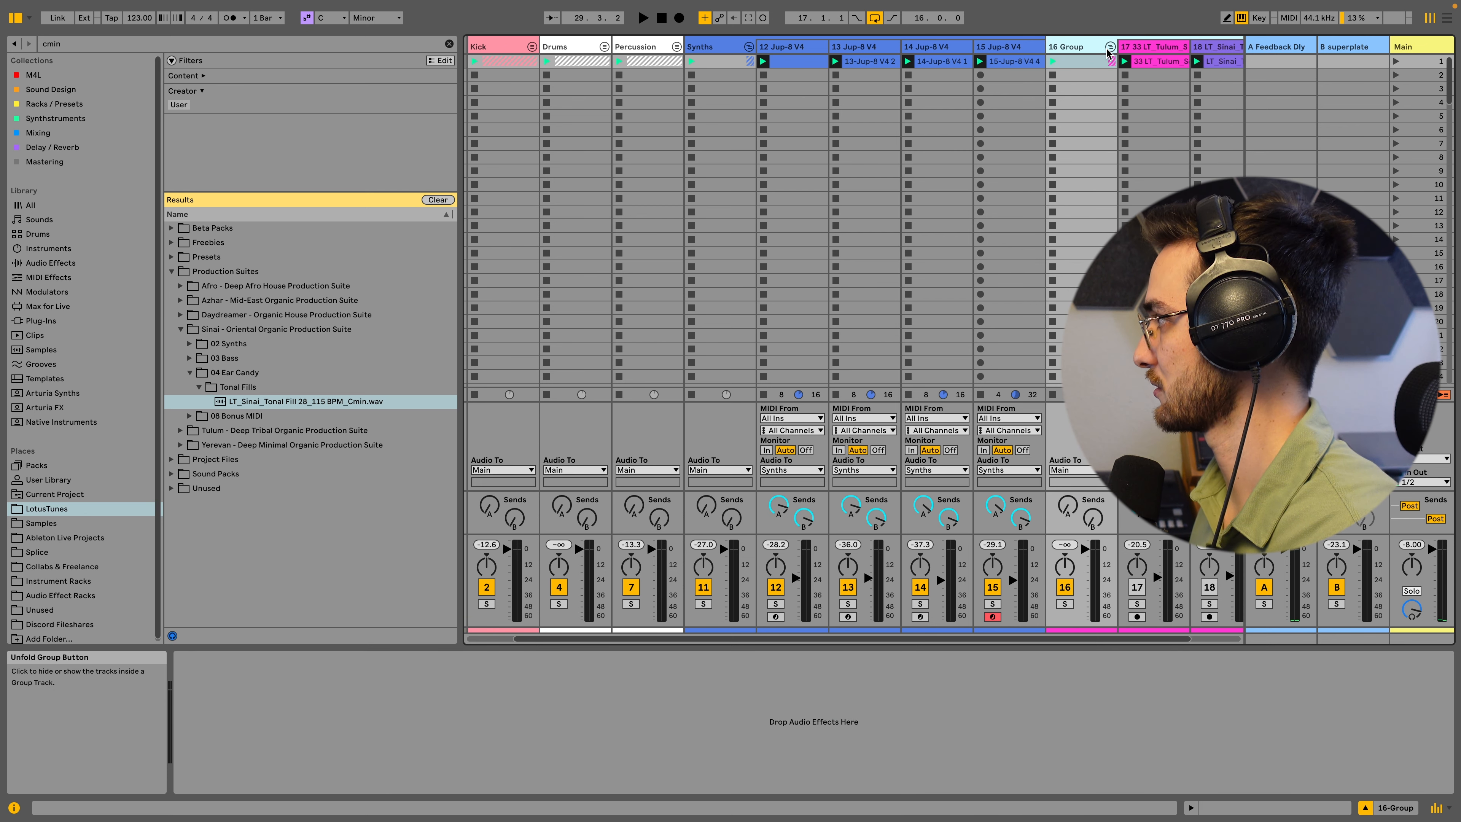
{"action": "left_click", "coordinate": [1110, 47]}
{"action": "key", "text": "super+r"}
{"action": "type", "text": "use late"}
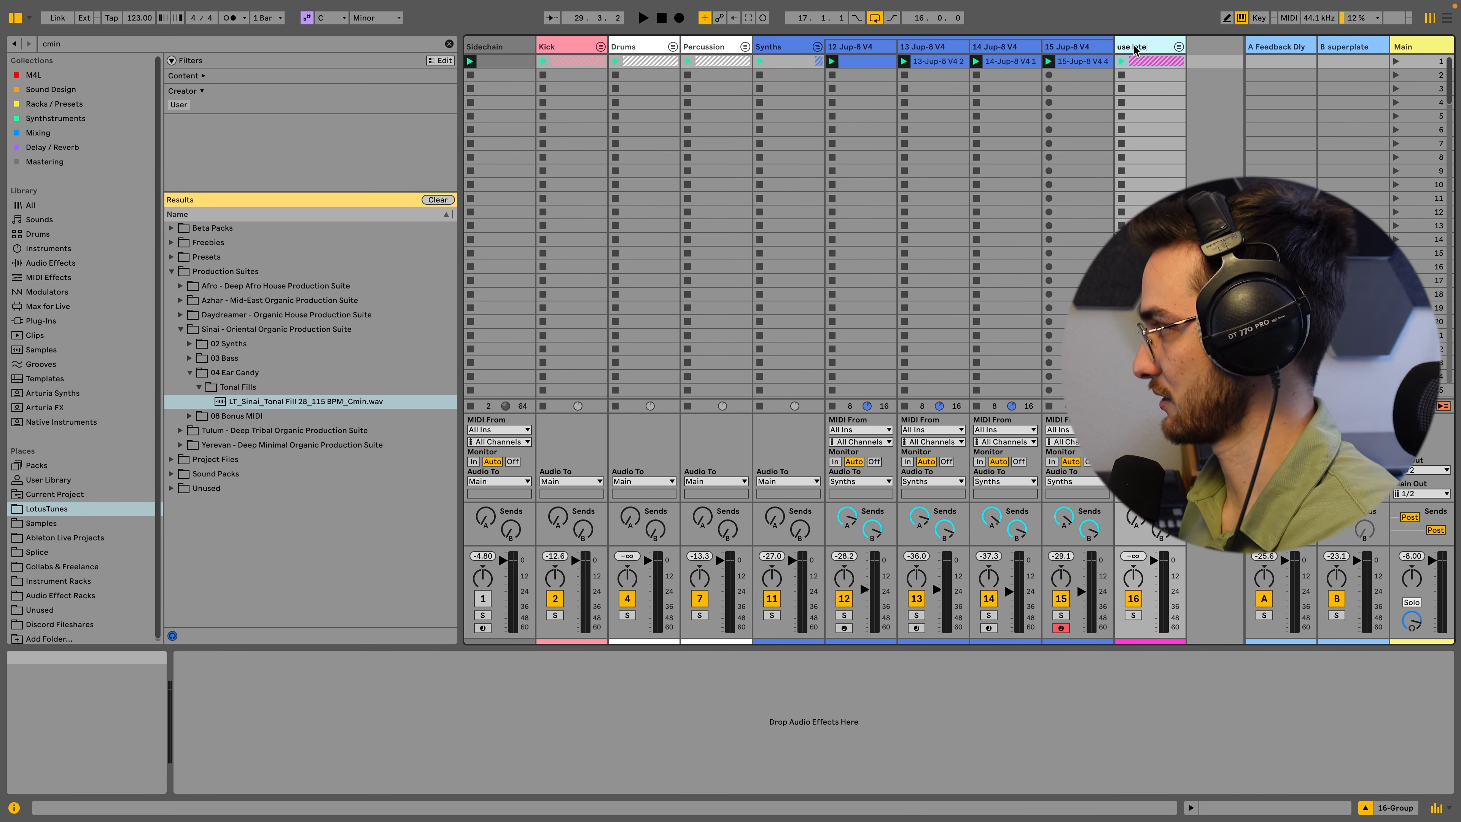
{"action": "type", "text": "r+"}
{"action": "key", "text": "Return"}
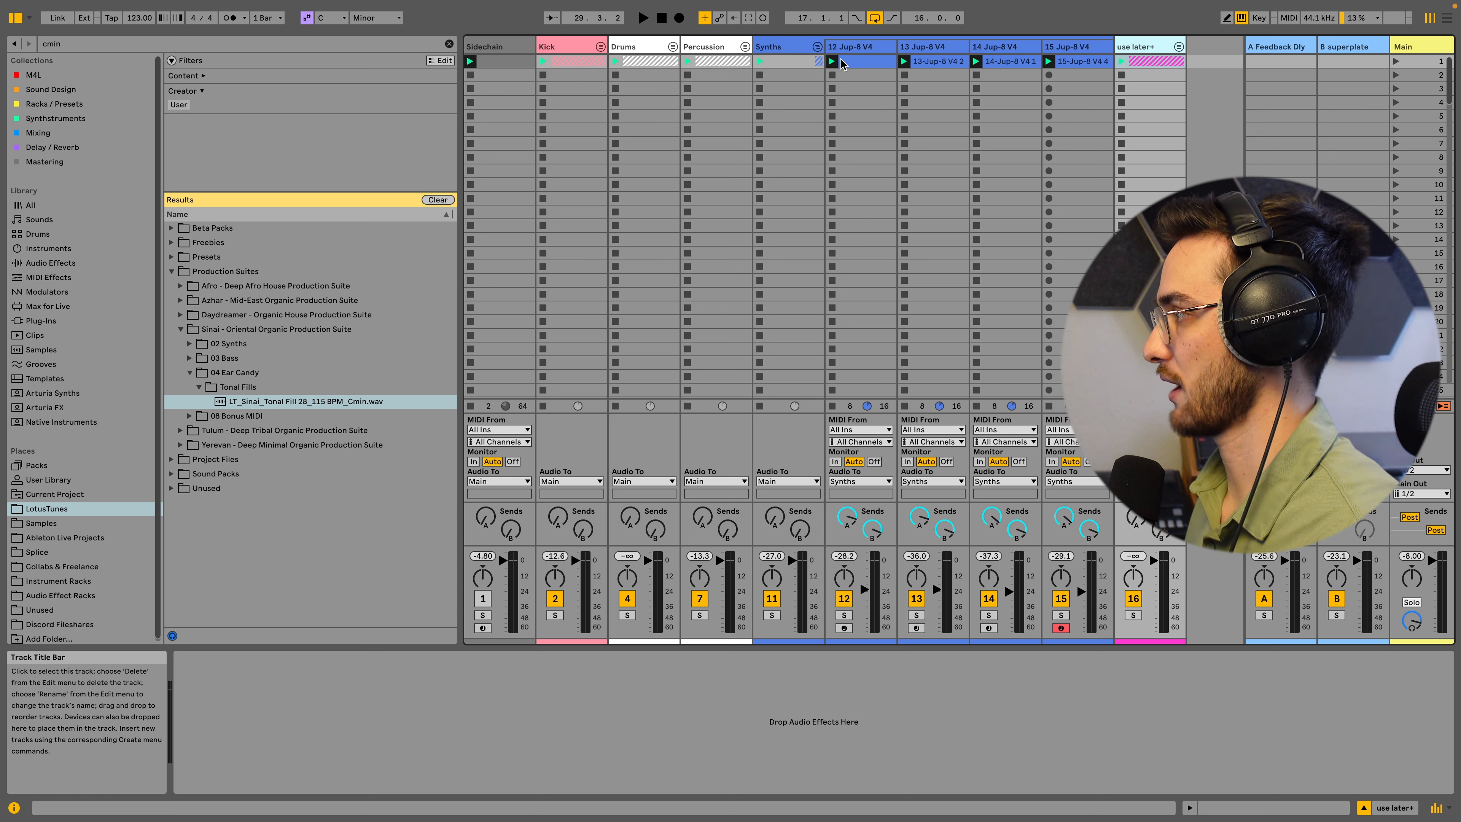
- Start recording the playing session clips into the arrangement from bar 17 and turn the arrangement loop off
{"action": "left_click", "coordinate": [792, 54]}
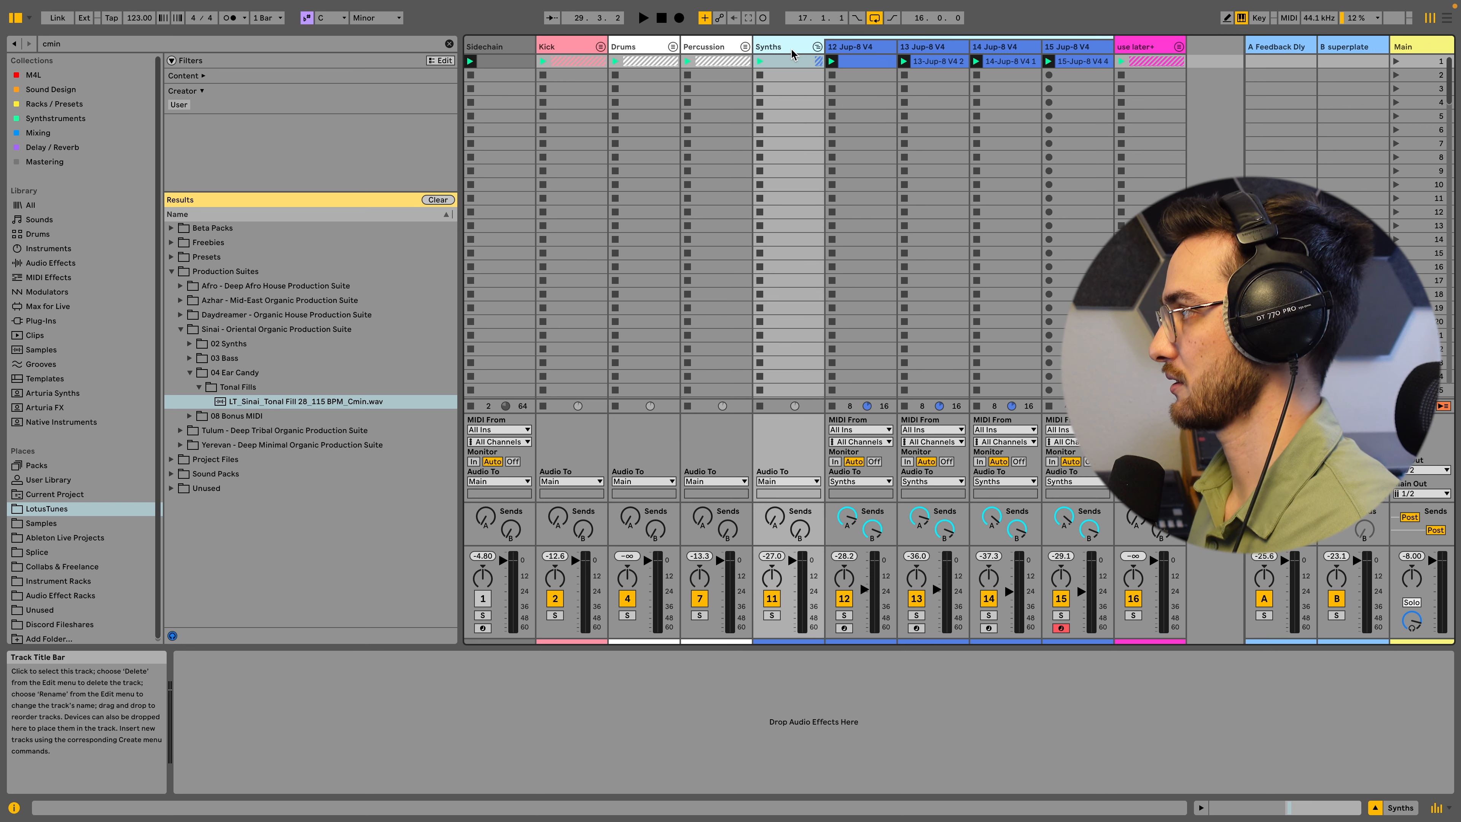
{"action": "left_click", "coordinate": [680, 18]}
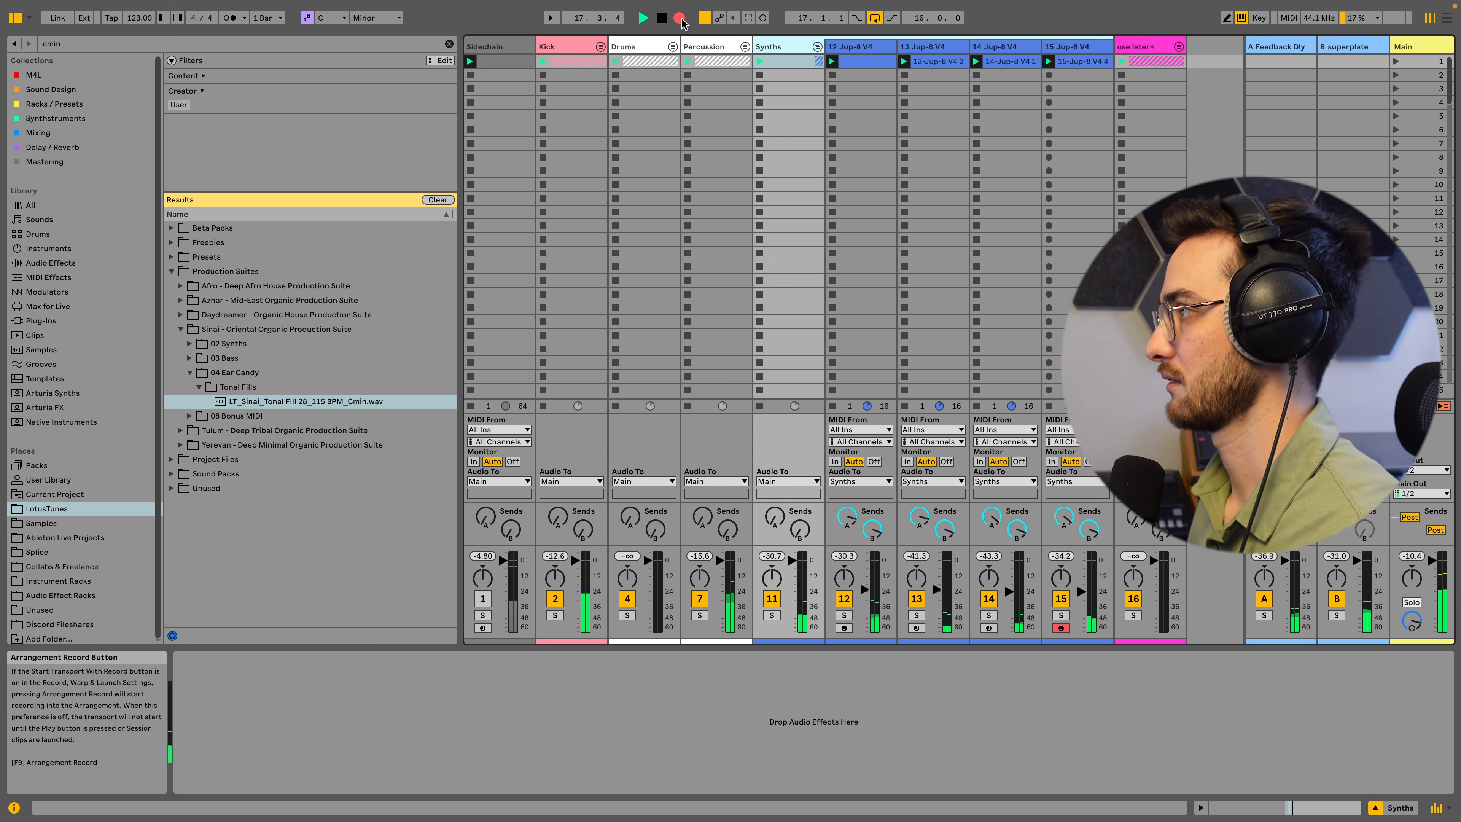
{"action": "key", "text": "Tab"}
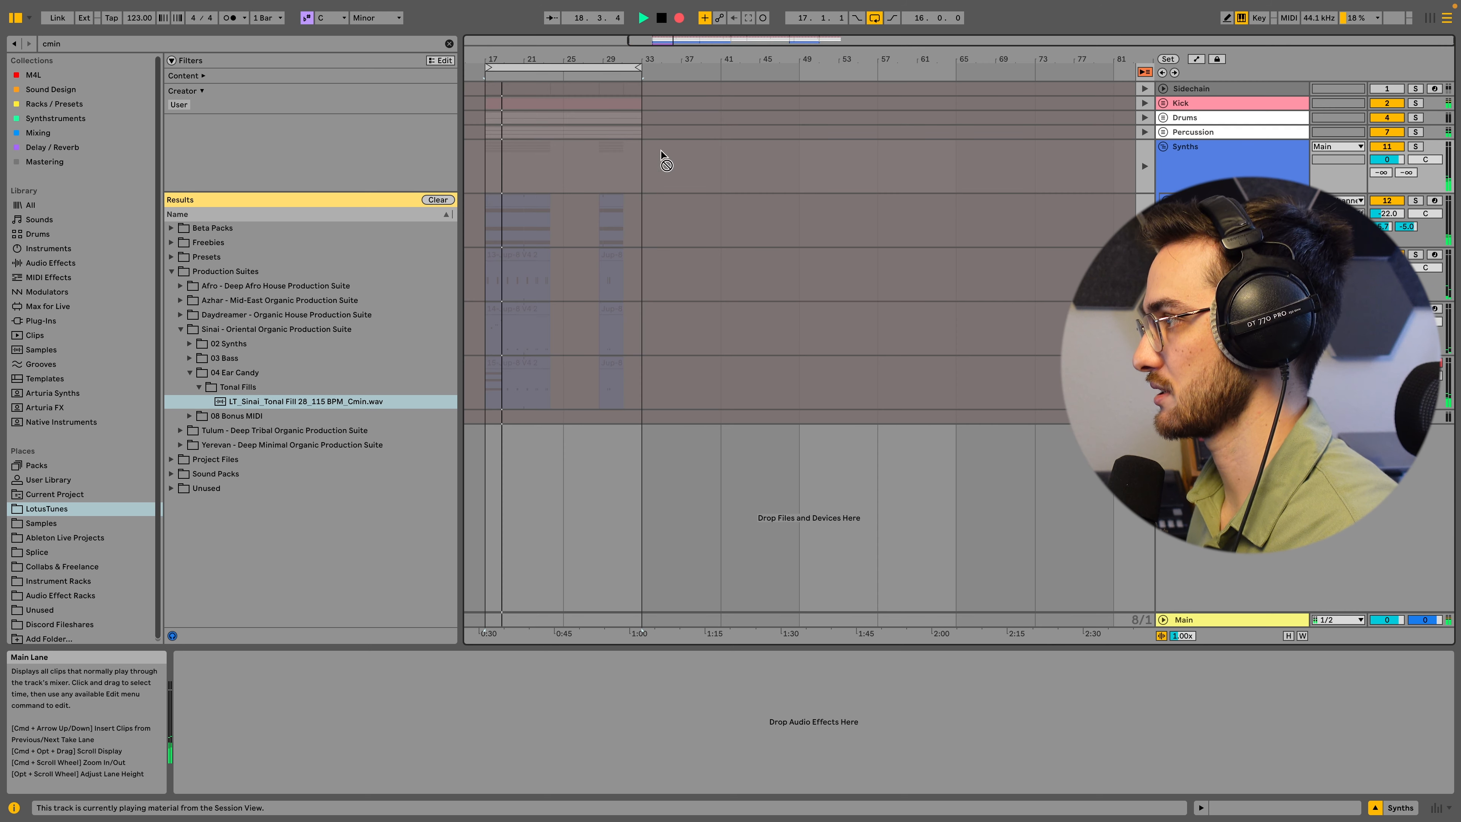
{"action": "right_click", "coordinate": [587, 67]}
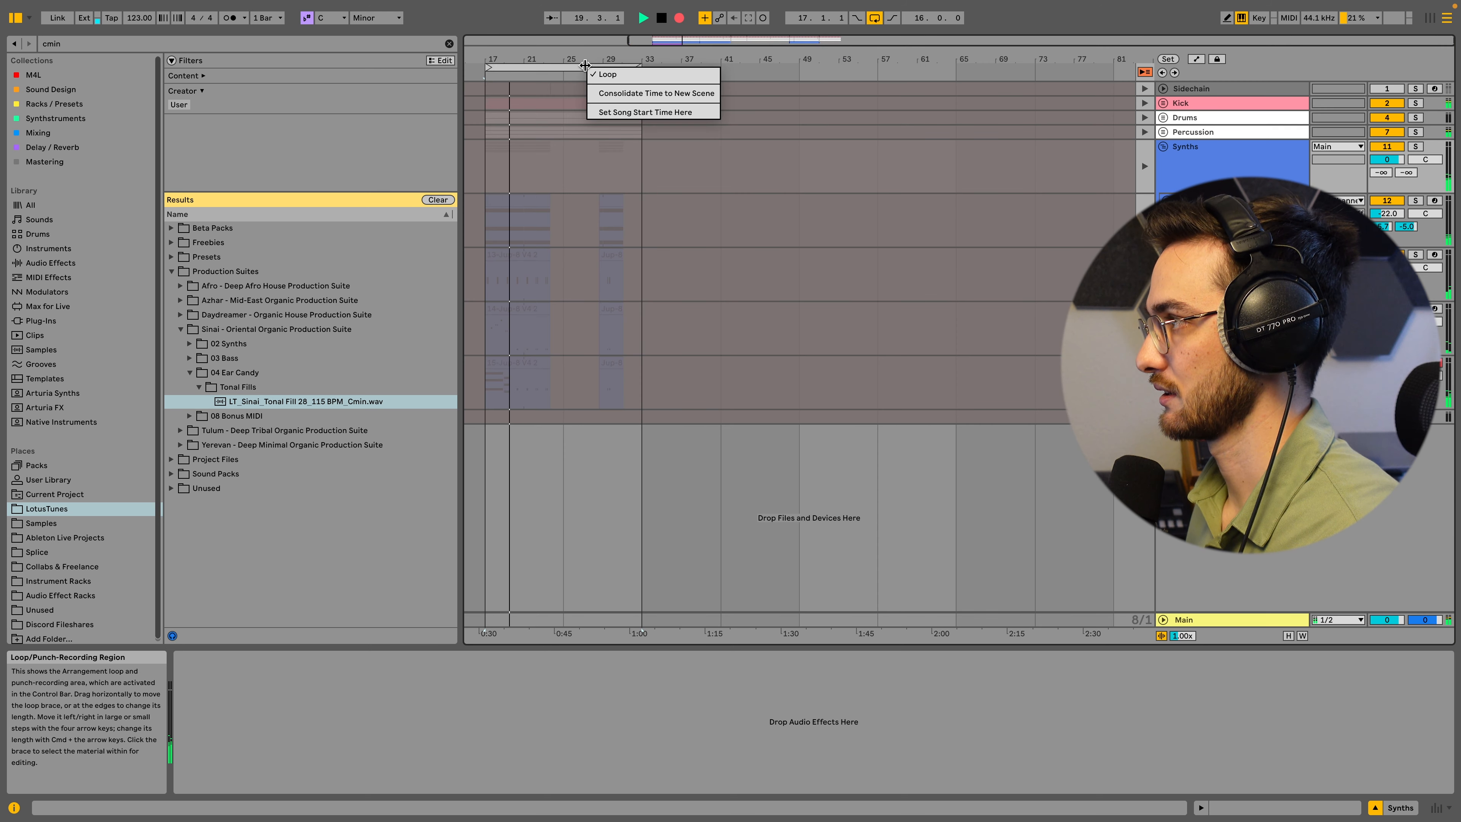
{"action": "left_click", "coordinate": [605, 75]}
{"action": "scroll", "coordinate": [603, 72], "scroll_direction": "down", "scroll_amount": 3}
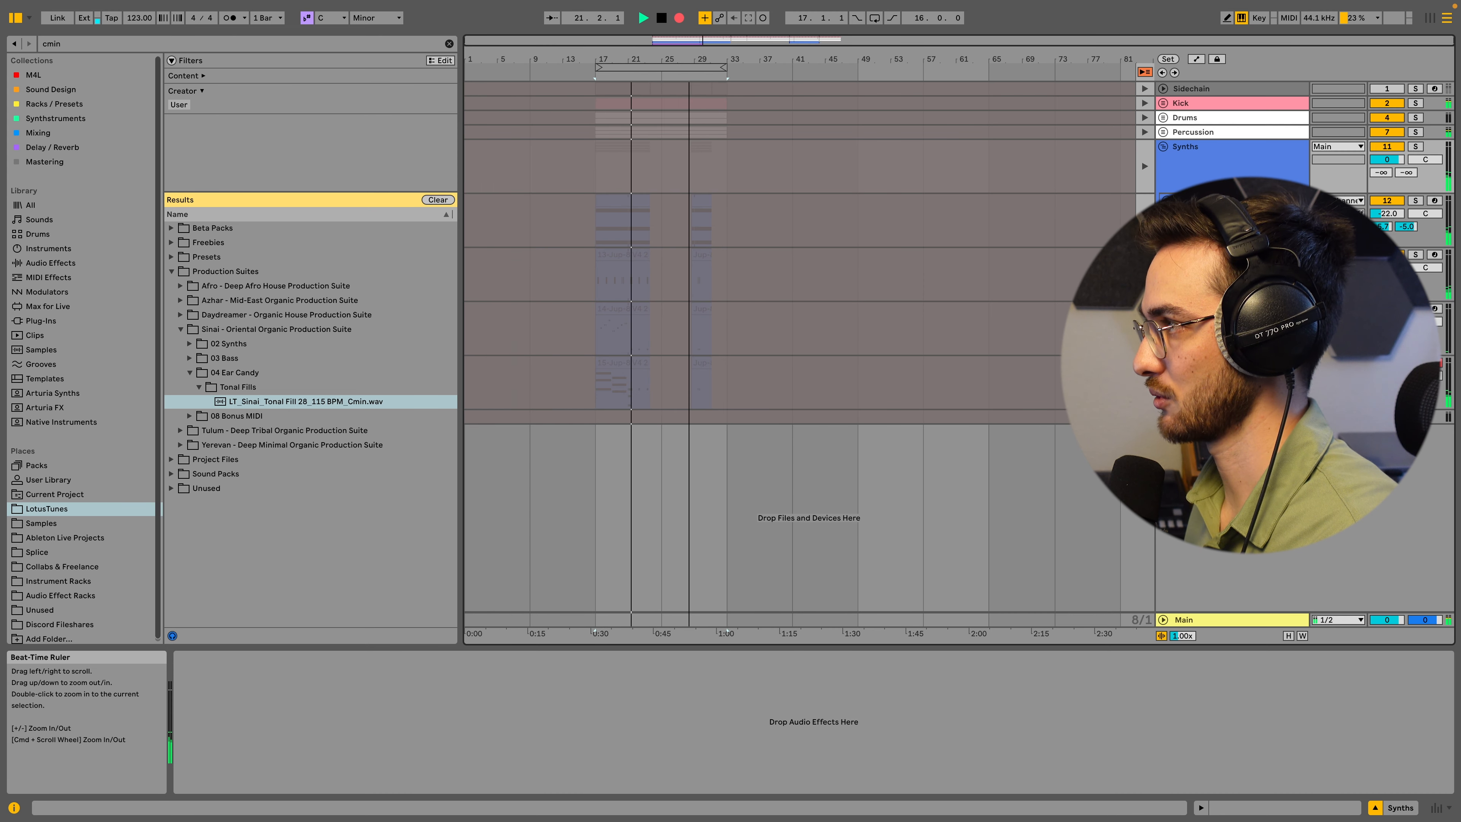
{"action": "right_click", "coordinate": [679, 70]}
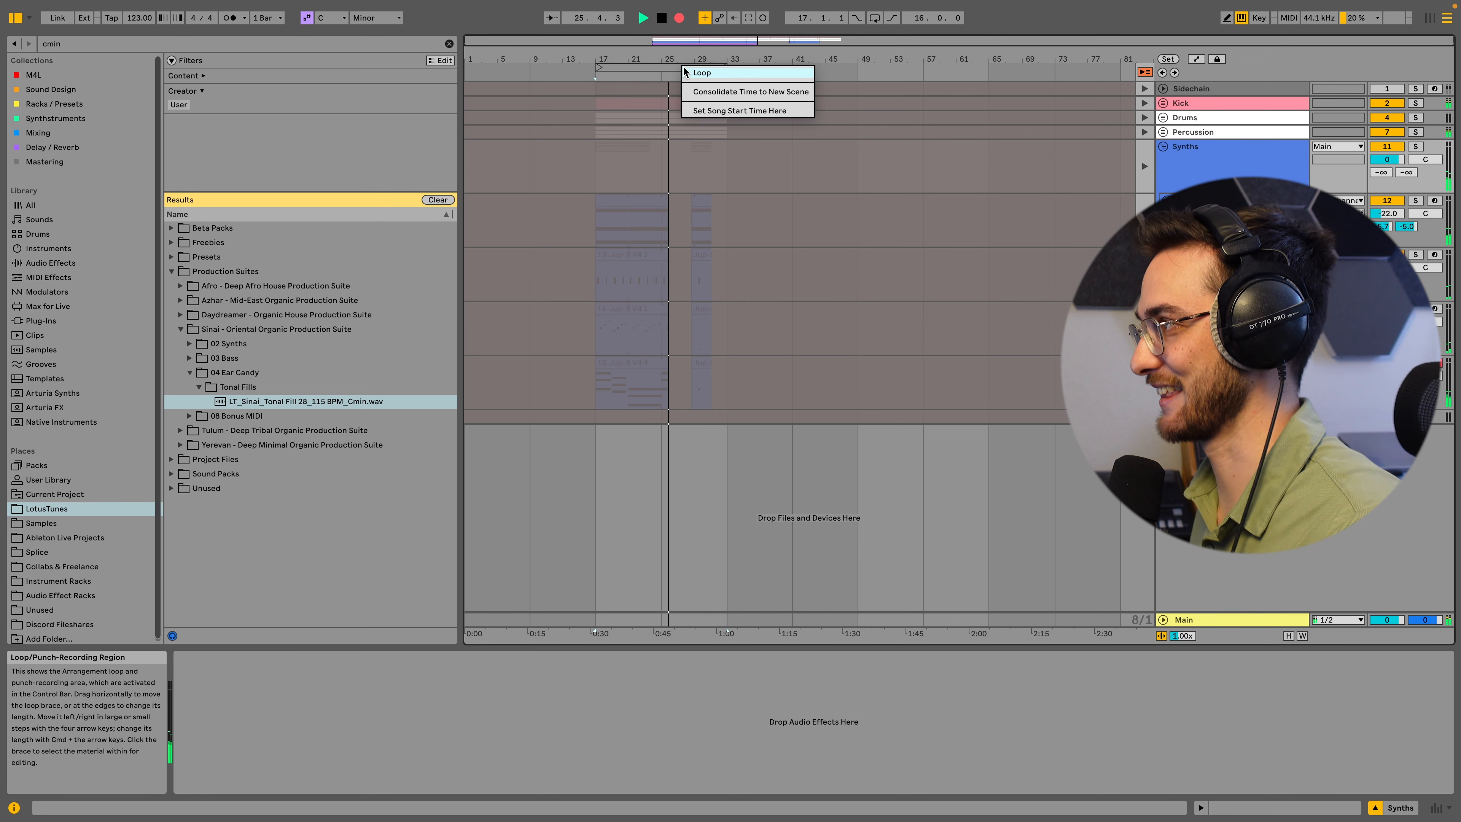
{"action": "left_click", "coordinate": [668, 66]}
{"action": "right_click", "coordinate": [671, 66]}
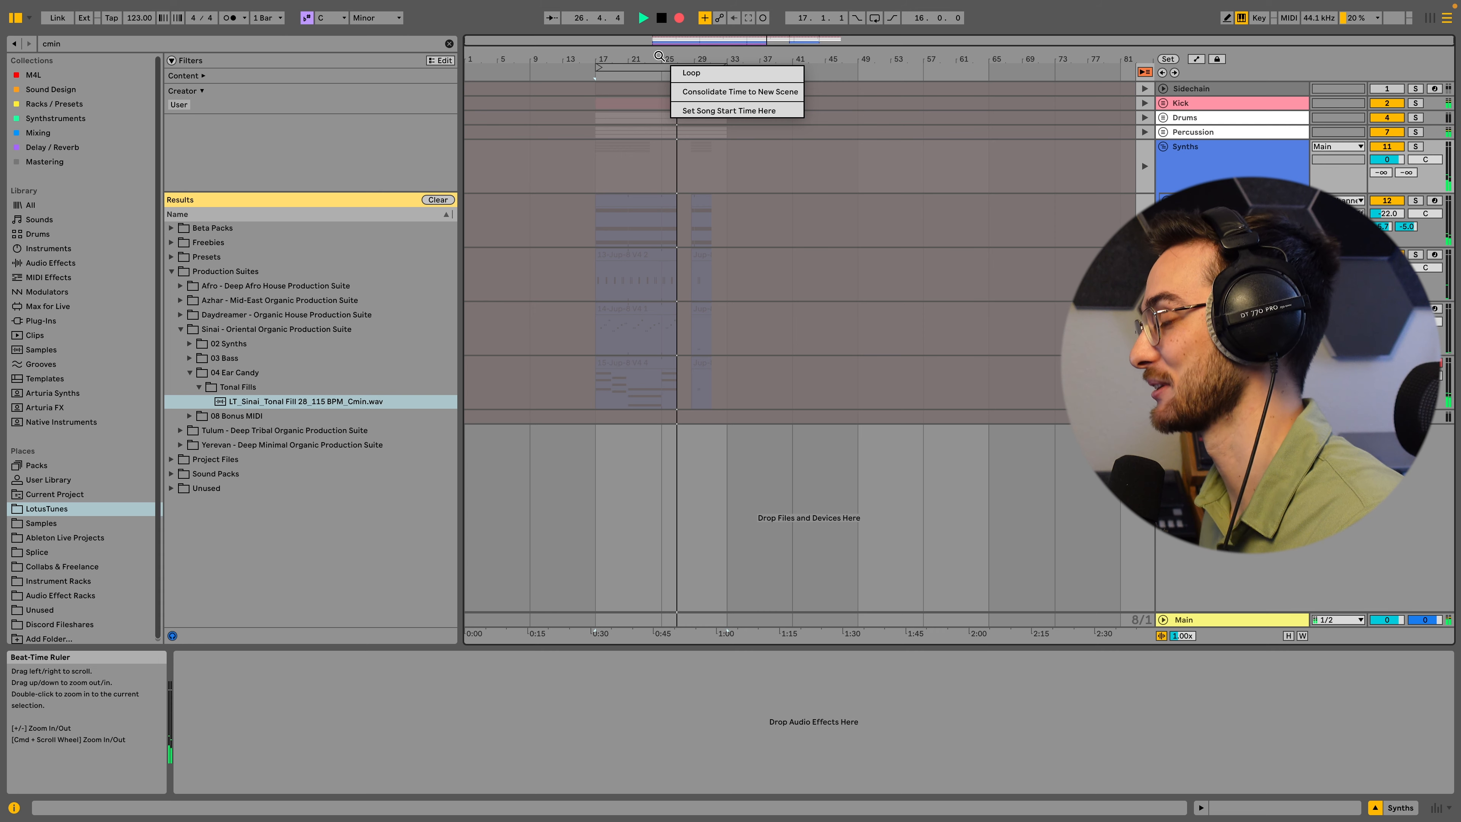
{"action": "left_click", "coordinate": [670, 68]}
{"action": "right_click", "coordinate": [672, 68]}
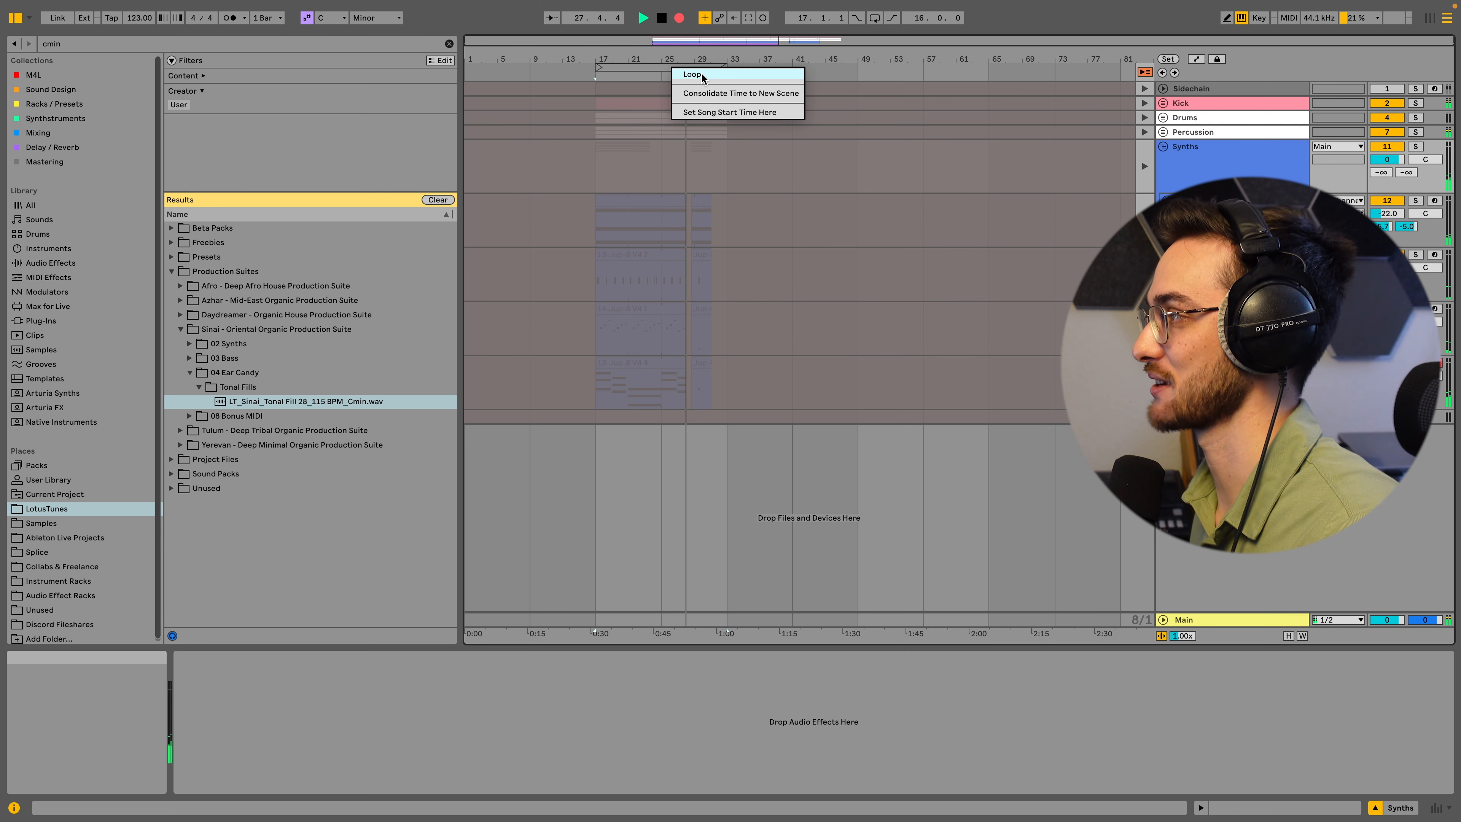
{"action": "left_click", "coordinate": [685, 75]}
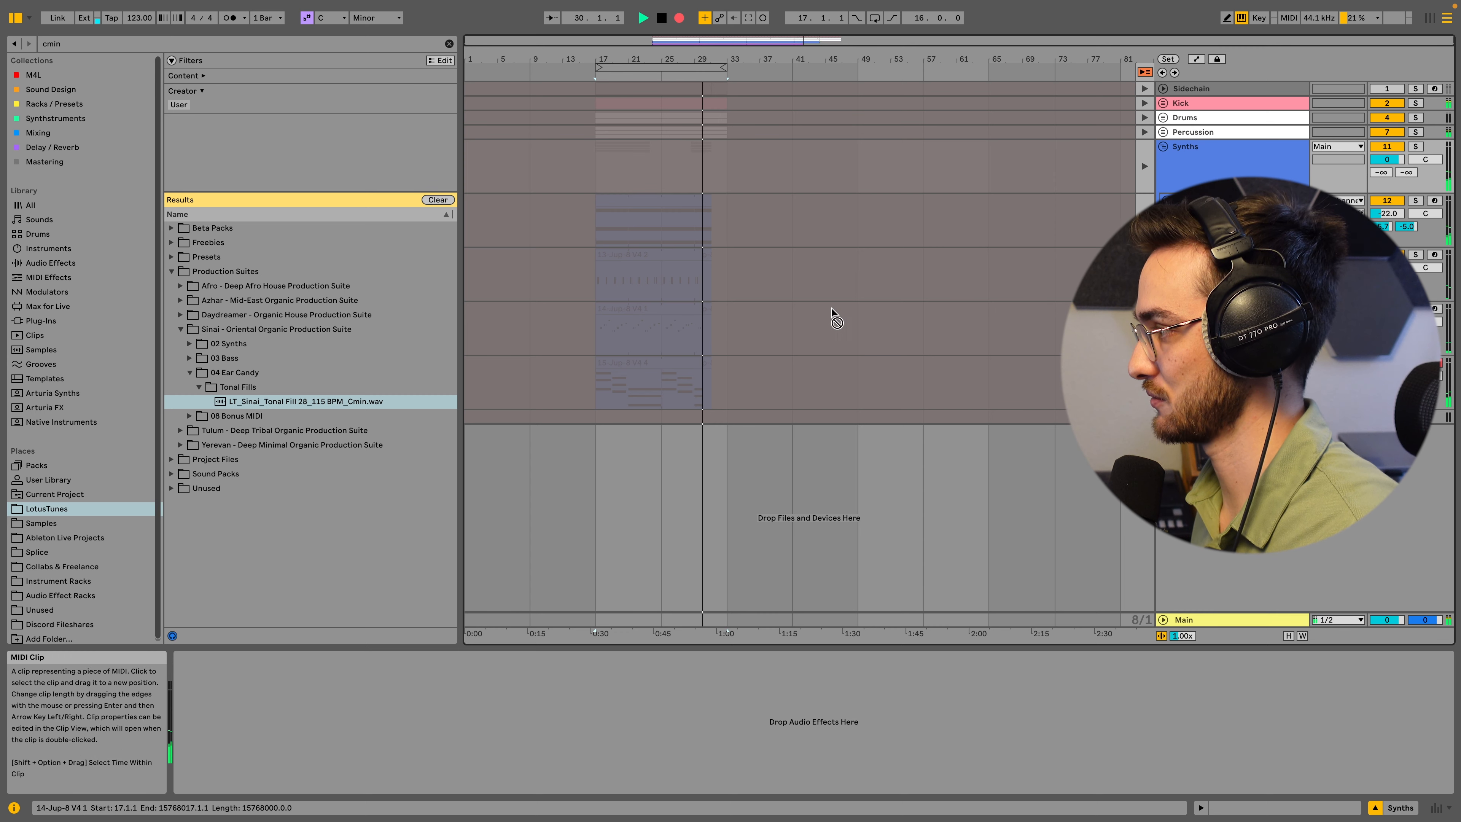
- Stop the recording and switch all tracks back to arrangement playback
{"action": "key", "text": "space"}
{"action": "right_click", "coordinate": [700, 423]}
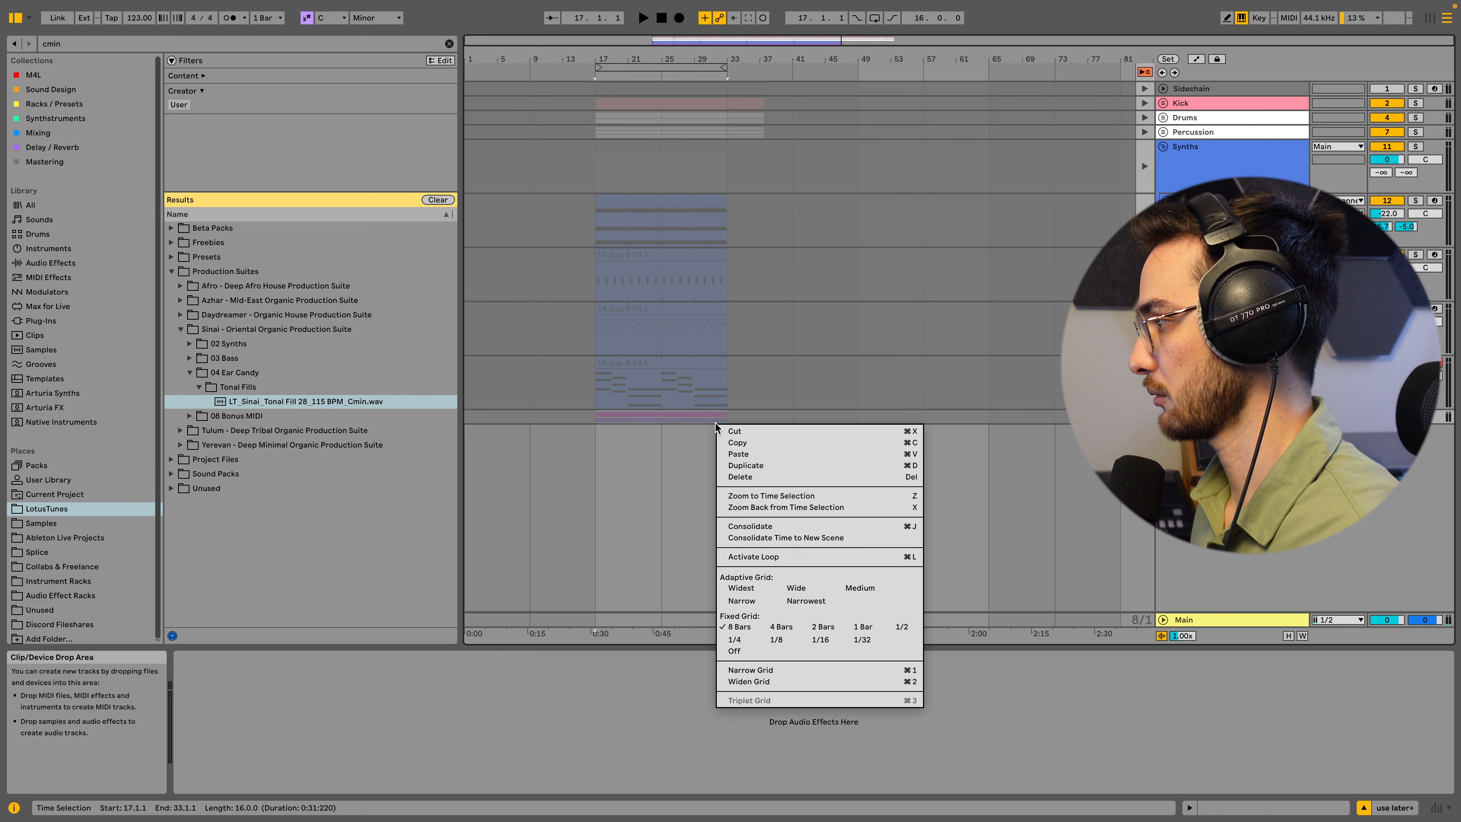
{"action": "left_click", "coordinate": [600, 419]}
{"action": "left_click_drag", "start_coordinate": [600, 419], "coordinate": [723, 219]}
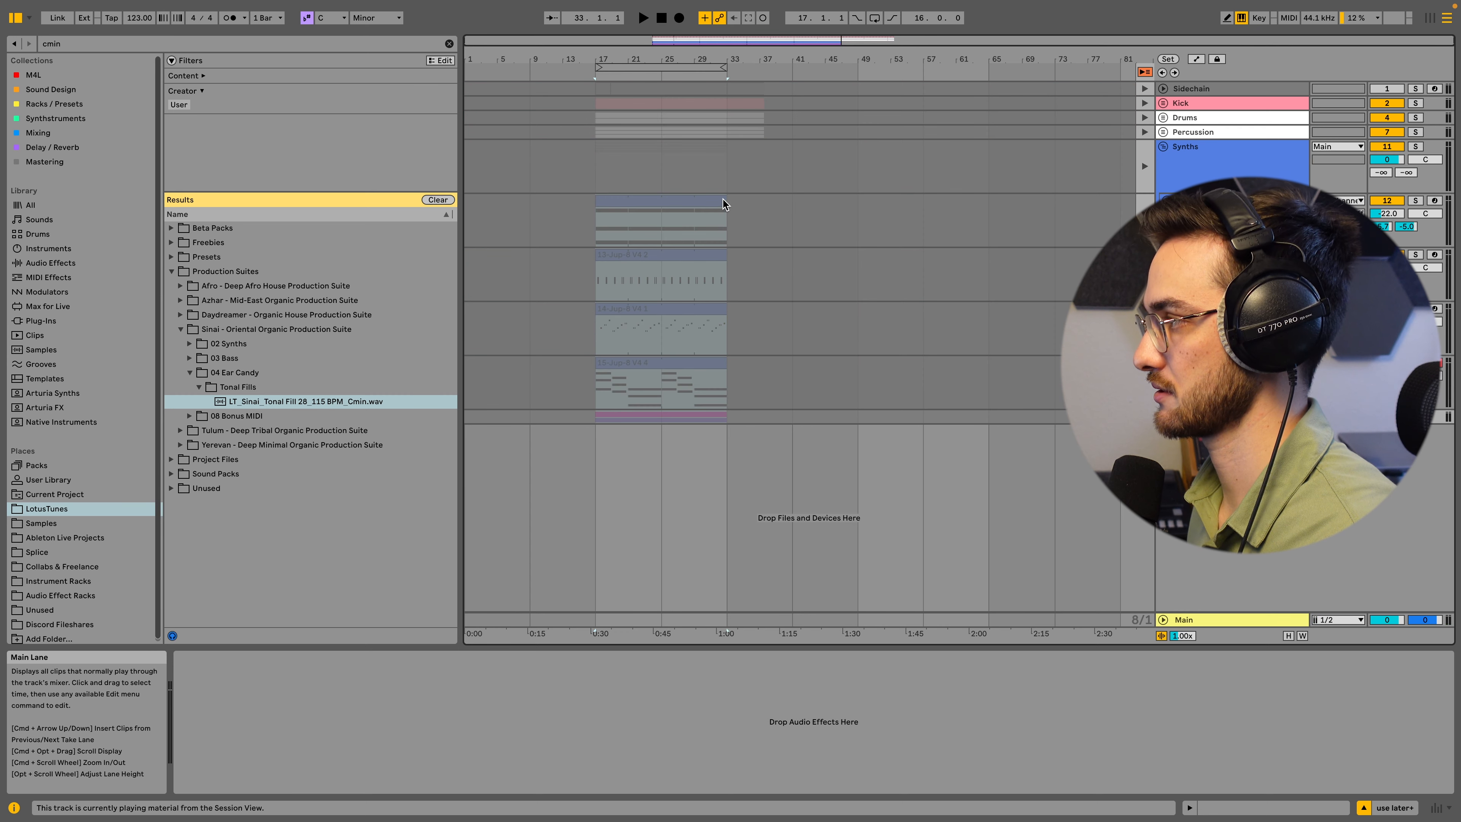
{"action": "left_click", "coordinate": [1144, 73]}
{"action": "left_click", "coordinate": [1184, 362]}
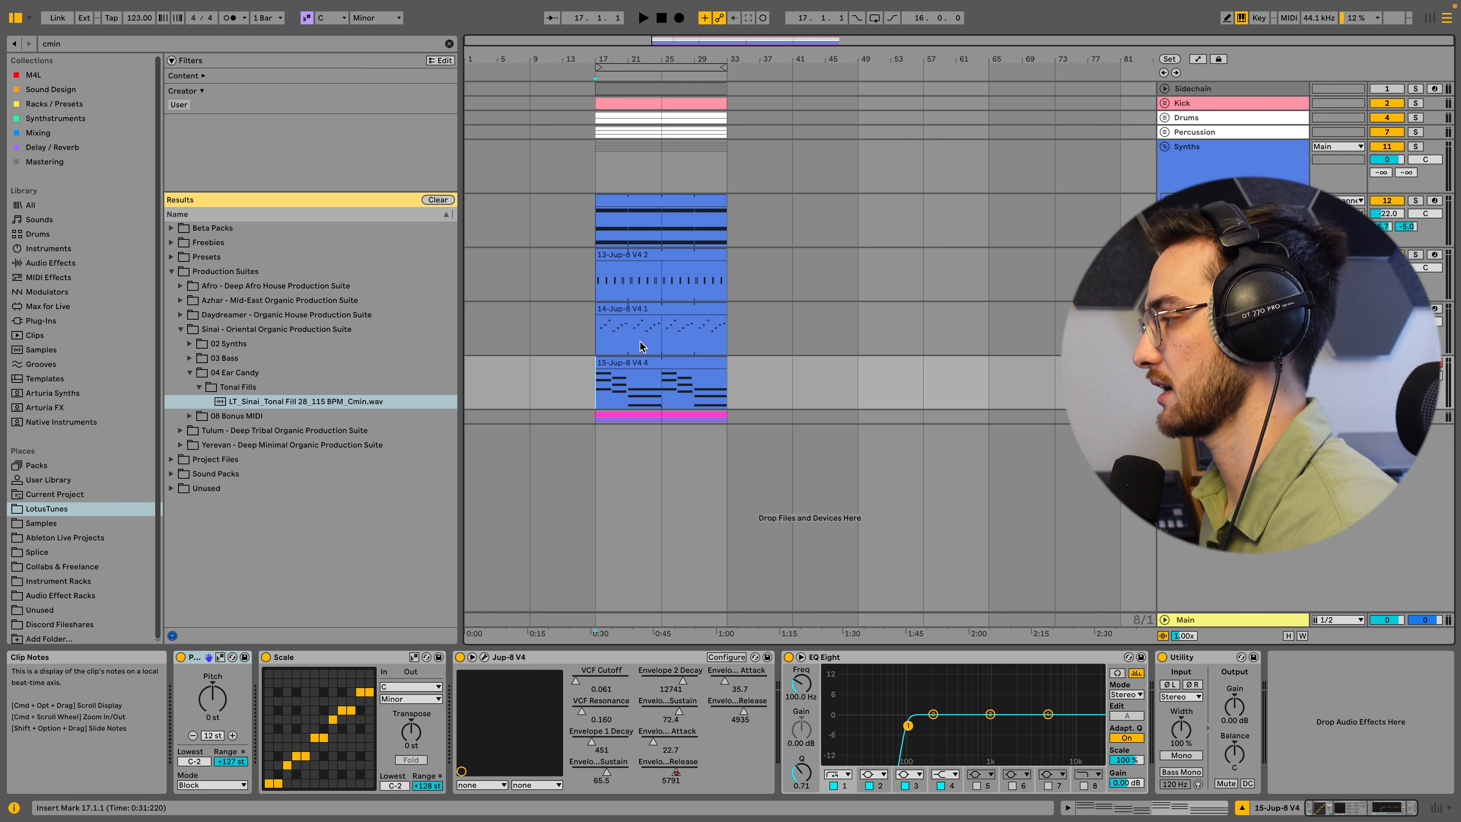
- Duplicate the bar 17 to 33 section across all tracks twelve times, extending the arrangement to bar 225
{"action": "left_click", "coordinate": [604, 171]}
{"action": "left_click_drag", "start_coordinate": [726, 89], "coordinate": [595, 417]}
{"action": "key", "text": "super+d"}
{"action": "key", "text": "super+d"}
{"action": "key", "text": "super+d"}
{"action": "key", "text": "super+d"}
{"action": "key", "text": "super+d"}
{"action": "key", "text": "super+d"}
{"action": "key", "text": "super+d"}
{"action": "key", "text": "super+d"}
{"action": "key", "text": "super+d"}
{"action": "key", "text": "super+d"}
{"action": "key", "text": "super+d"}
{"action": "key", "text": "super+d"}
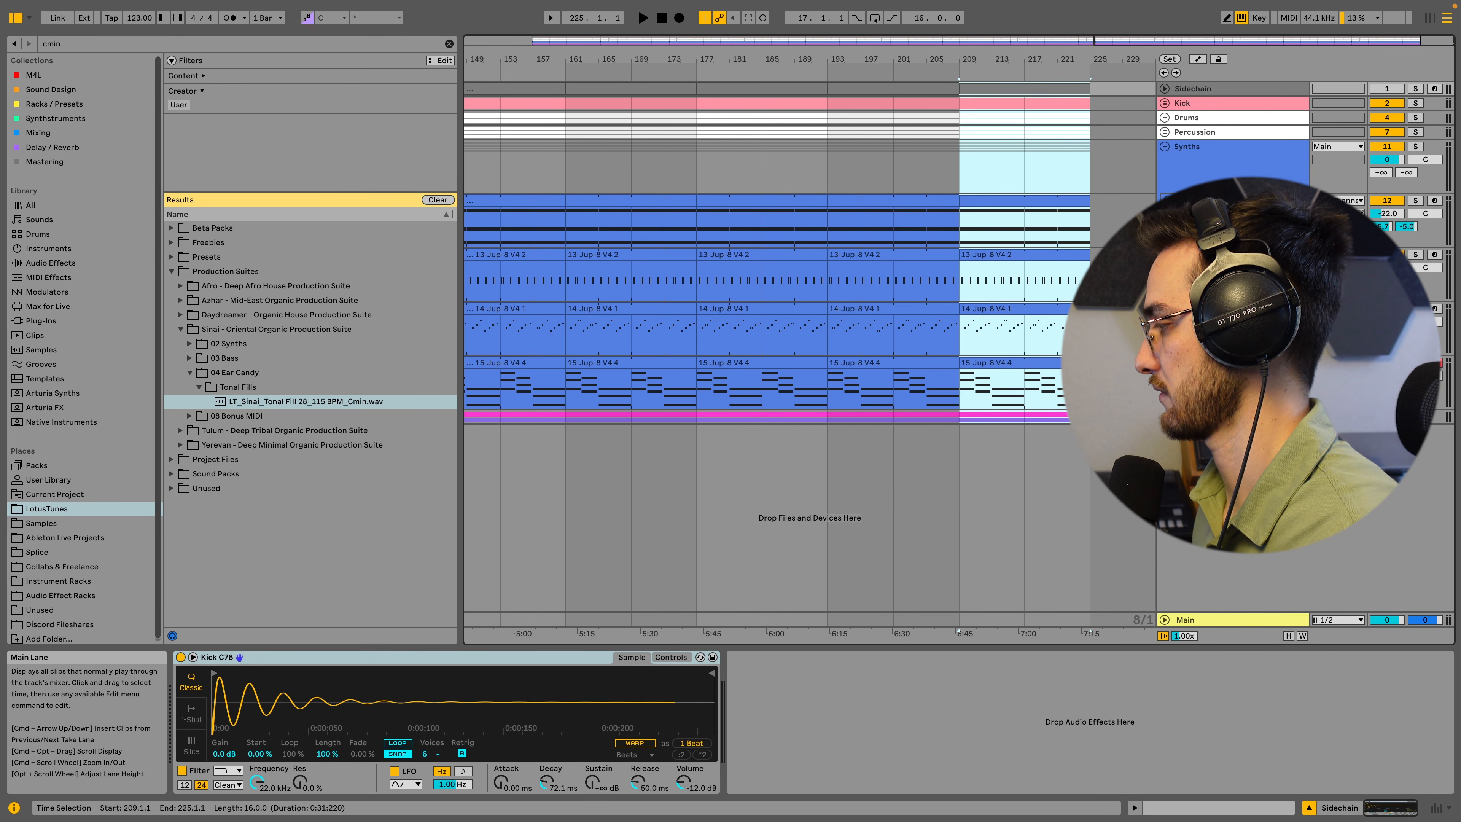
{"action": "key", "text": "w"}
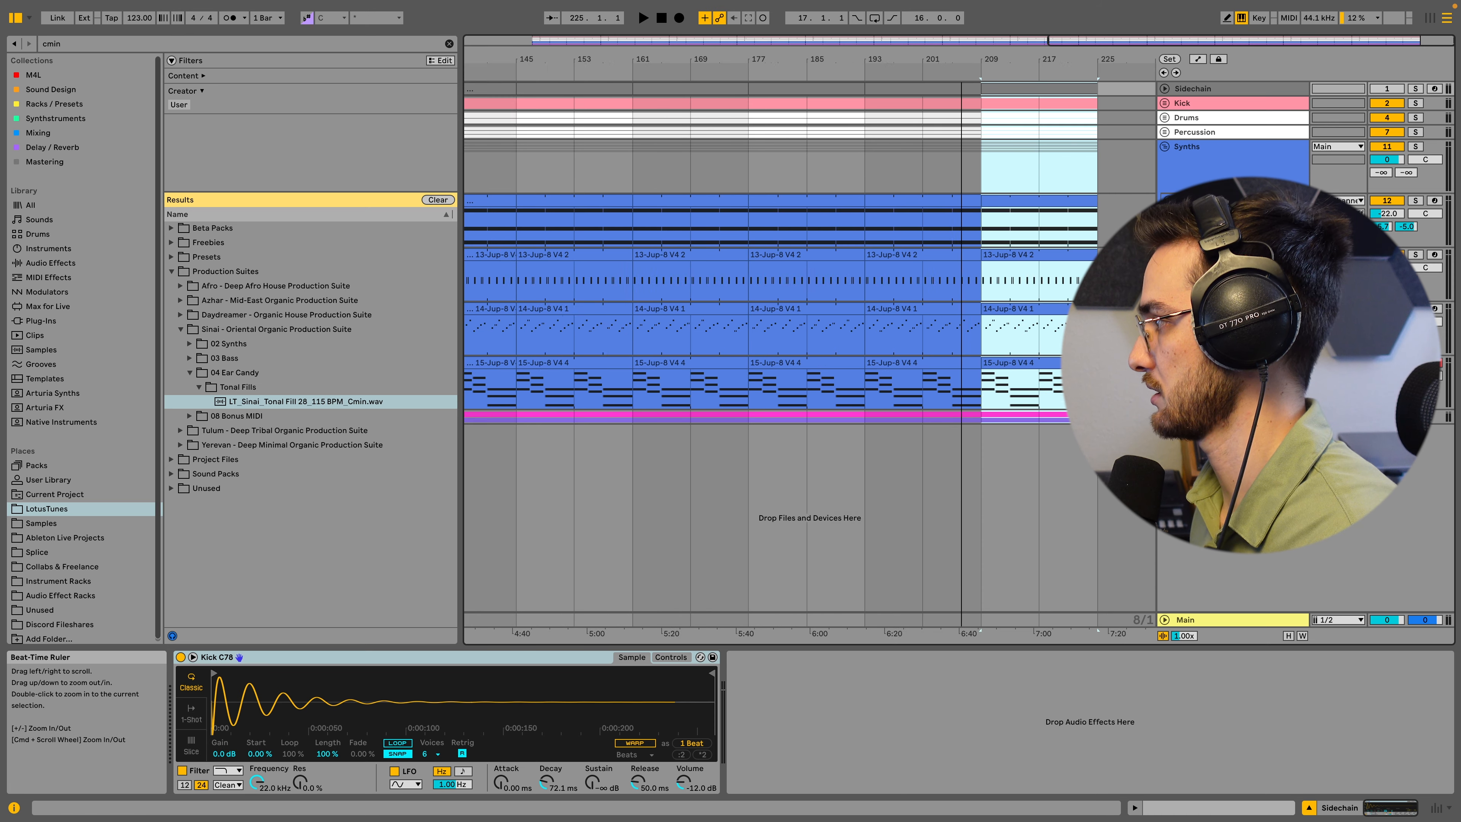
- Delete the bar 17 to 33 clips of the Jup-8 V4 parts on tracks 13, 14 and 15, and play the arrangement
{"action": "left_click", "coordinate": [545, 363]}
{"action": "left_click", "coordinate": [529, 310]}
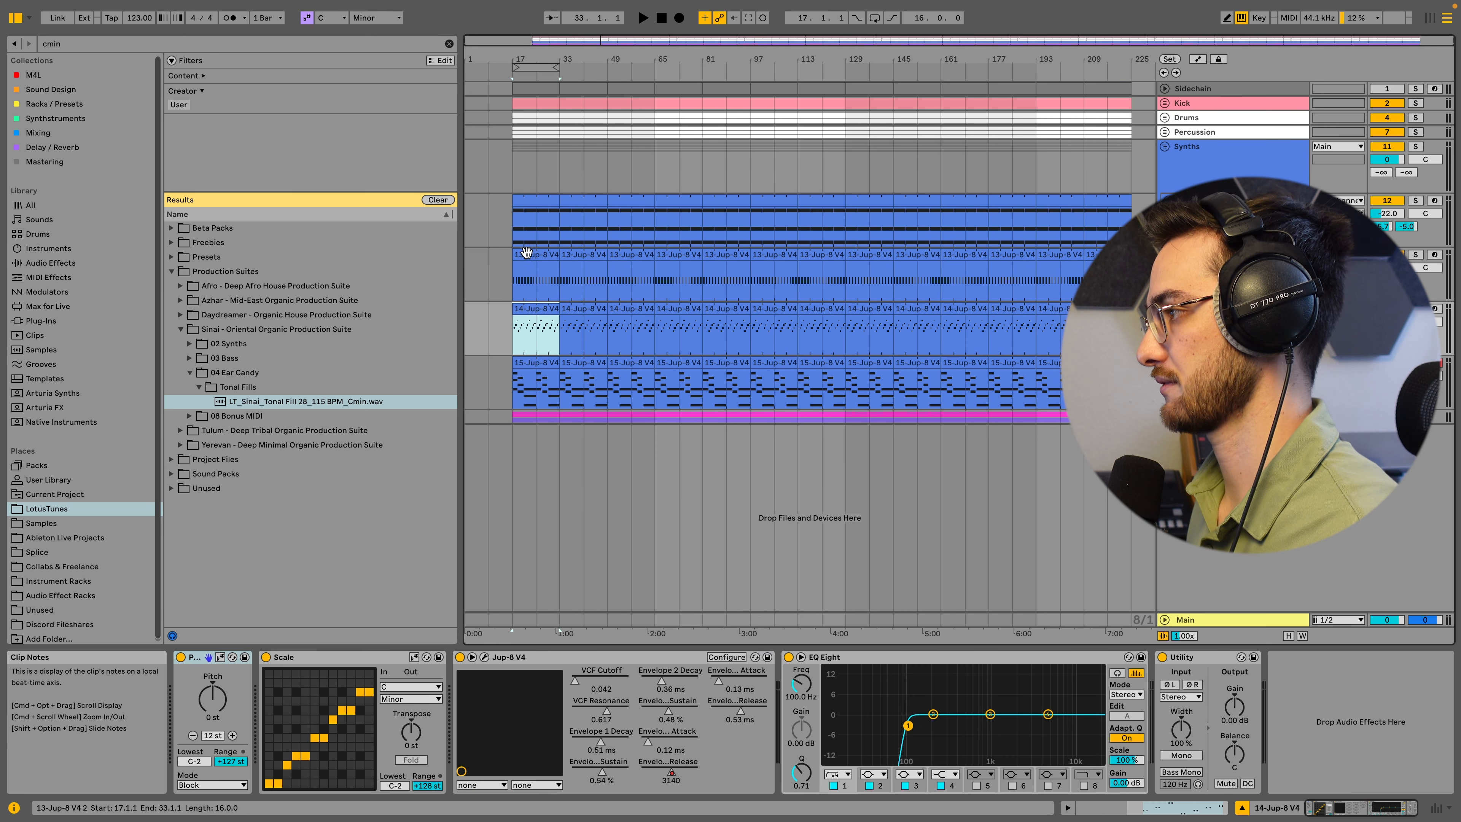
{"action": "left_click", "coordinate": [533, 276]}
{"action": "key", "text": "shift+Down"}
{"action": "key", "text": "shift+Down"}
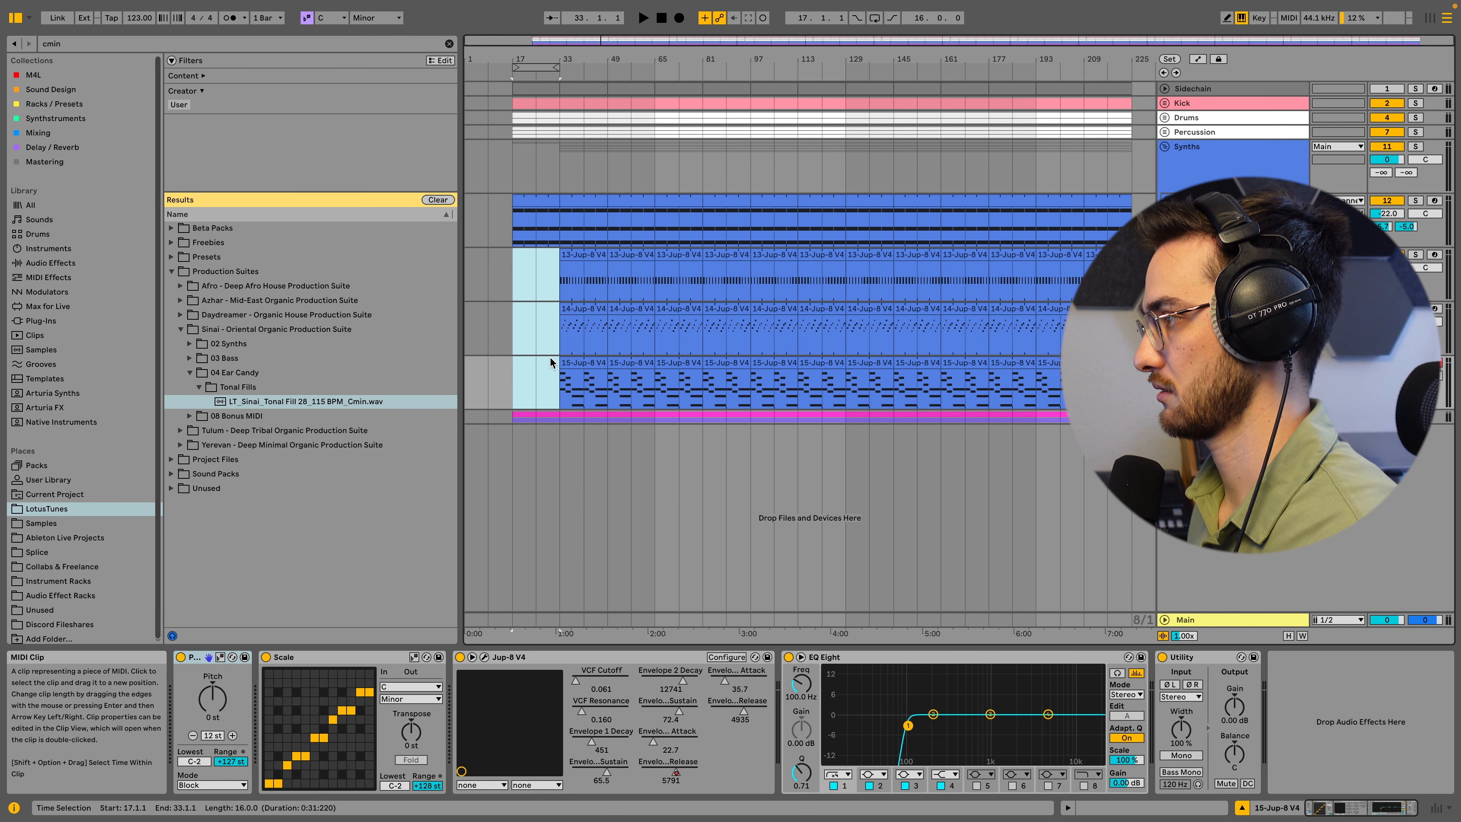
{"action": "key", "text": "space"}
- Unfold the "use later+" group and delete the Tulum songstarter and Sinai tonal fill clips before bar 49
{"action": "left_click", "coordinate": [524, 220]}
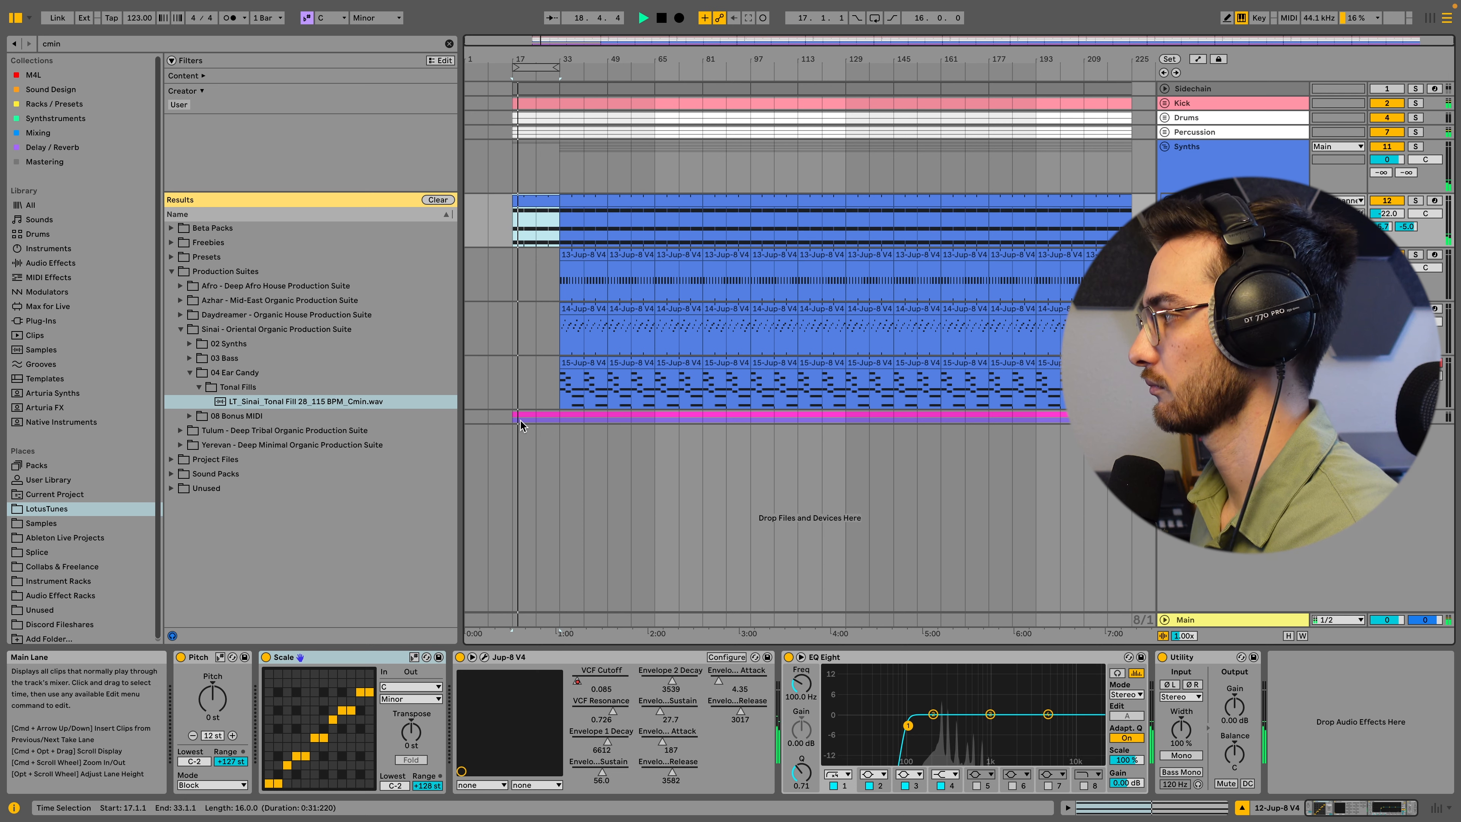
{"action": "key", "text": "u"}
{"action": "left_click", "coordinate": [541, 483]}
{"action": "scroll", "coordinate": [540, 483], "scroll_direction": "down", "scroll_amount": 1}
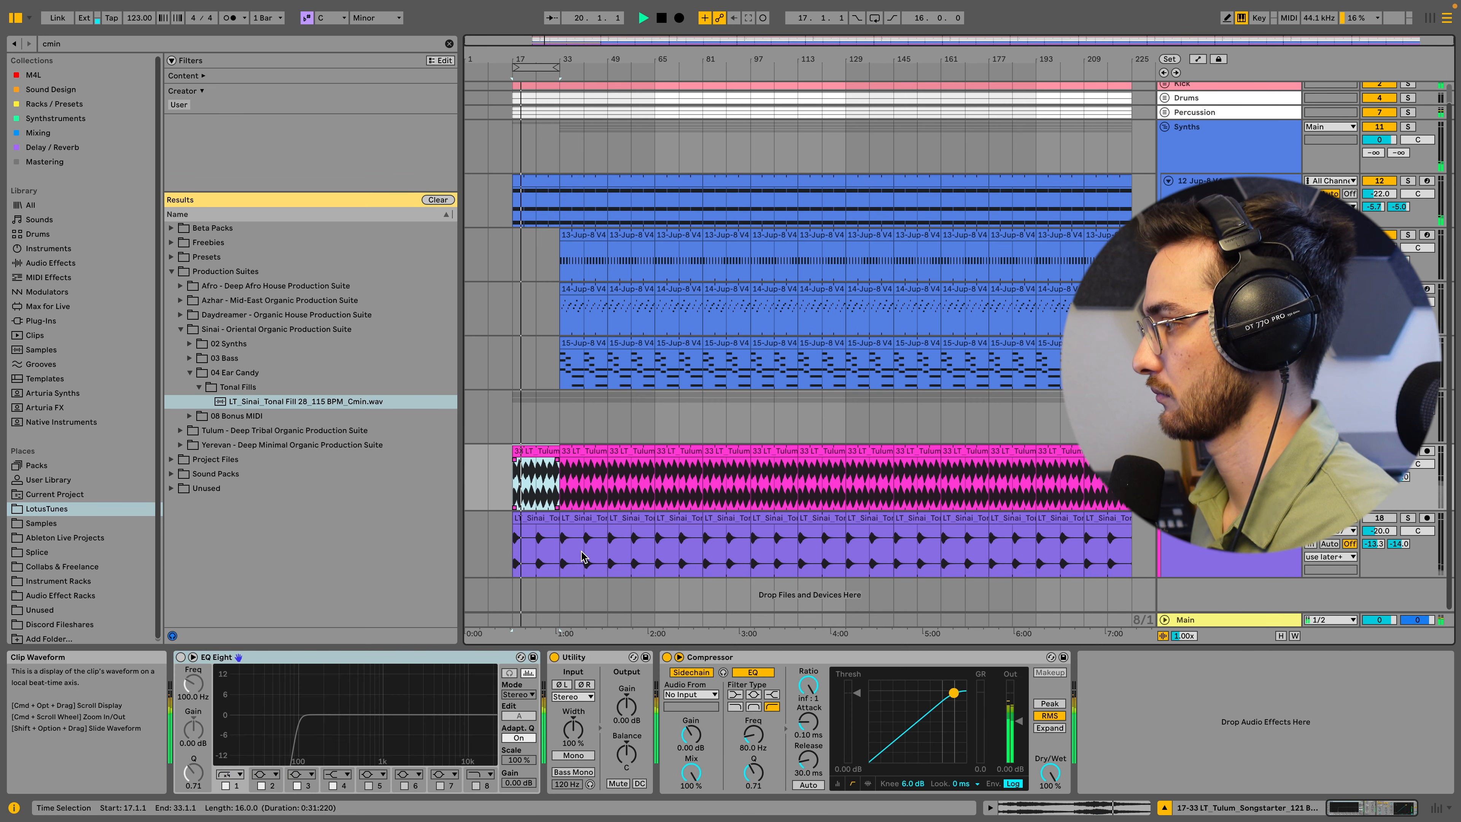
{"action": "left_click", "coordinate": [580, 541], "text": "shift"}
{"action": "key", "text": "Delete"}
- Delete early Jup-8 V4 clips so track 14 enters at bar 49 and track 15 enters at bar 65
{"action": "left_click", "coordinate": [568, 290]}
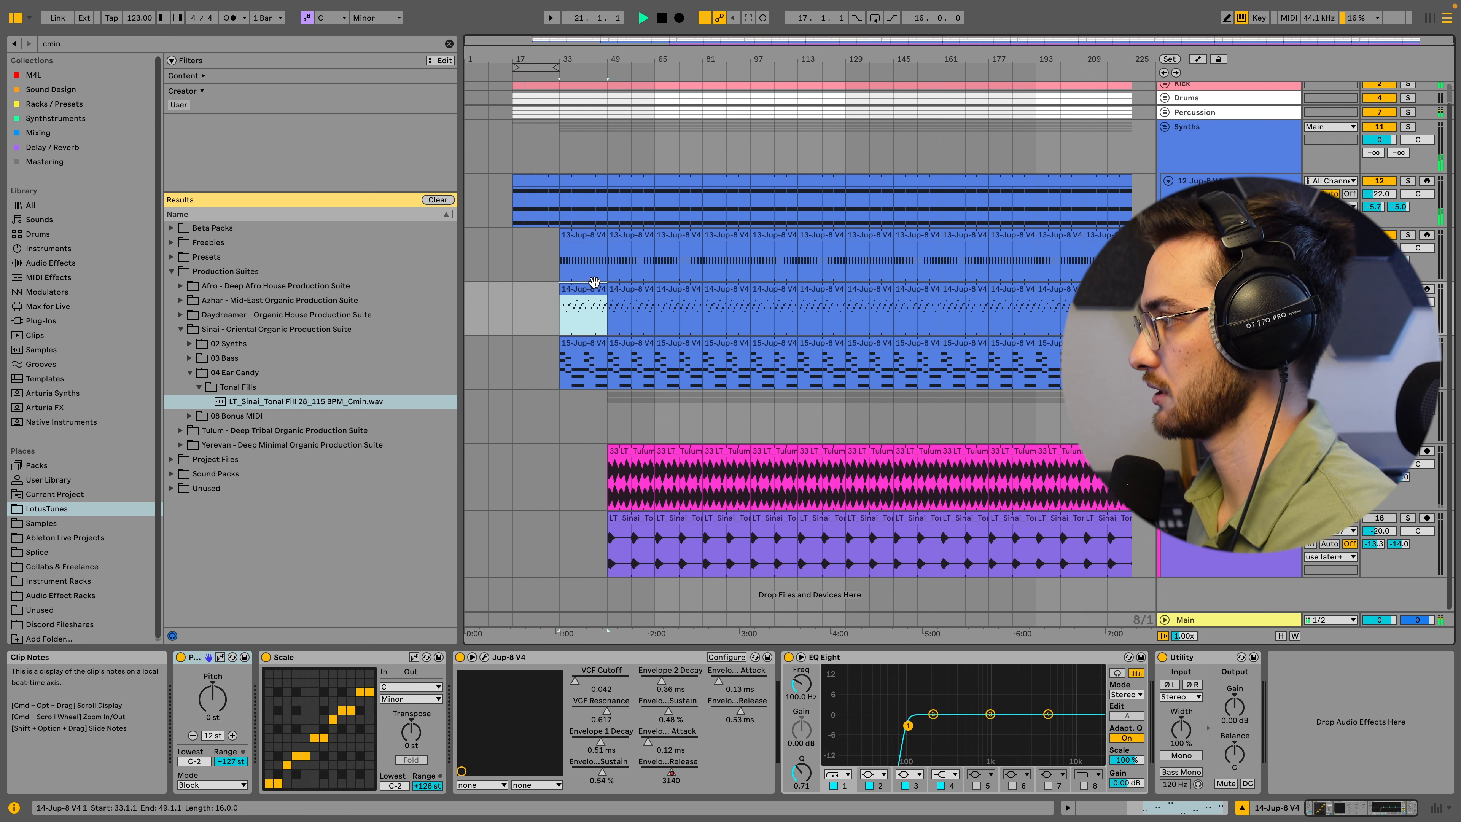
{"action": "key", "text": "Delete"}
{"action": "left_click", "coordinate": [579, 275]}
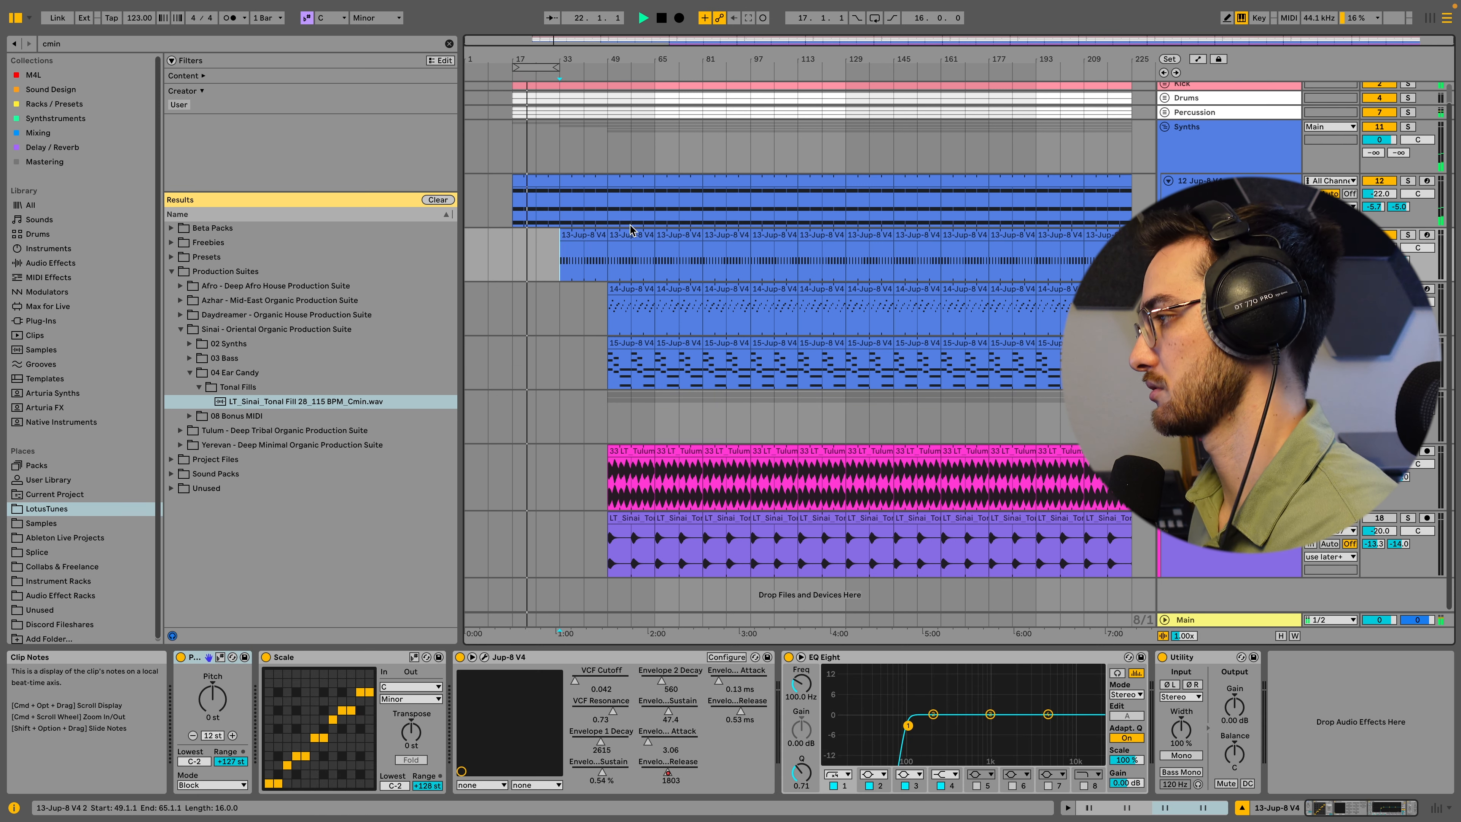
{"action": "left_click", "coordinate": [595, 324]}
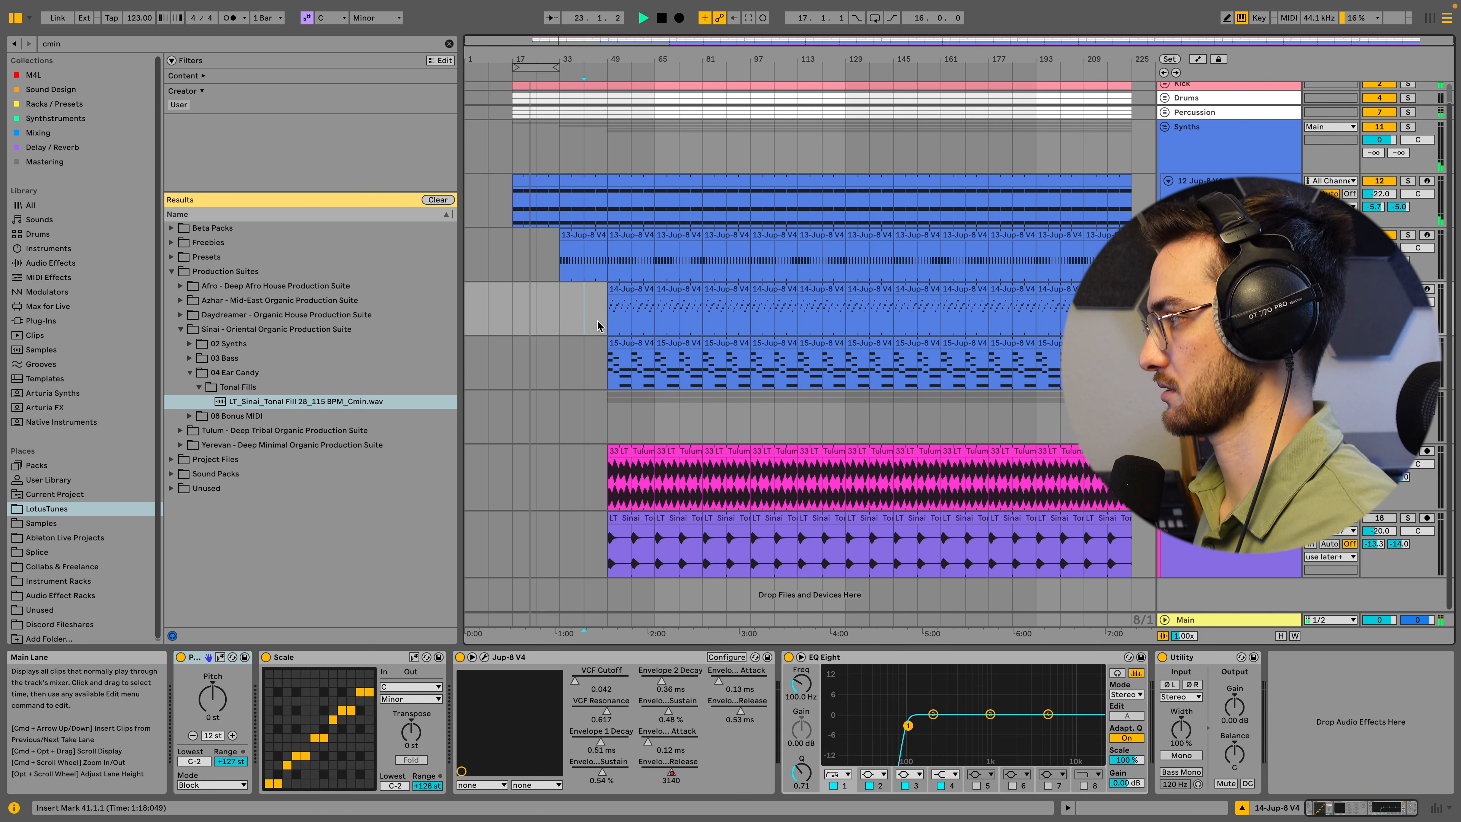
{"action": "left_click", "coordinate": [630, 342]}
{"action": "key", "text": "Delete"}
- Delete further early sample clips so the Tulum songstarter enters at bar 81 and the Sinai tonal fill at bar 97
{"action": "left_click", "coordinate": [629, 450]}
{"action": "key", "text": "Delete"}
{"action": "left_click", "coordinate": [630, 517]}
{"action": "key", "text": "Delete"}
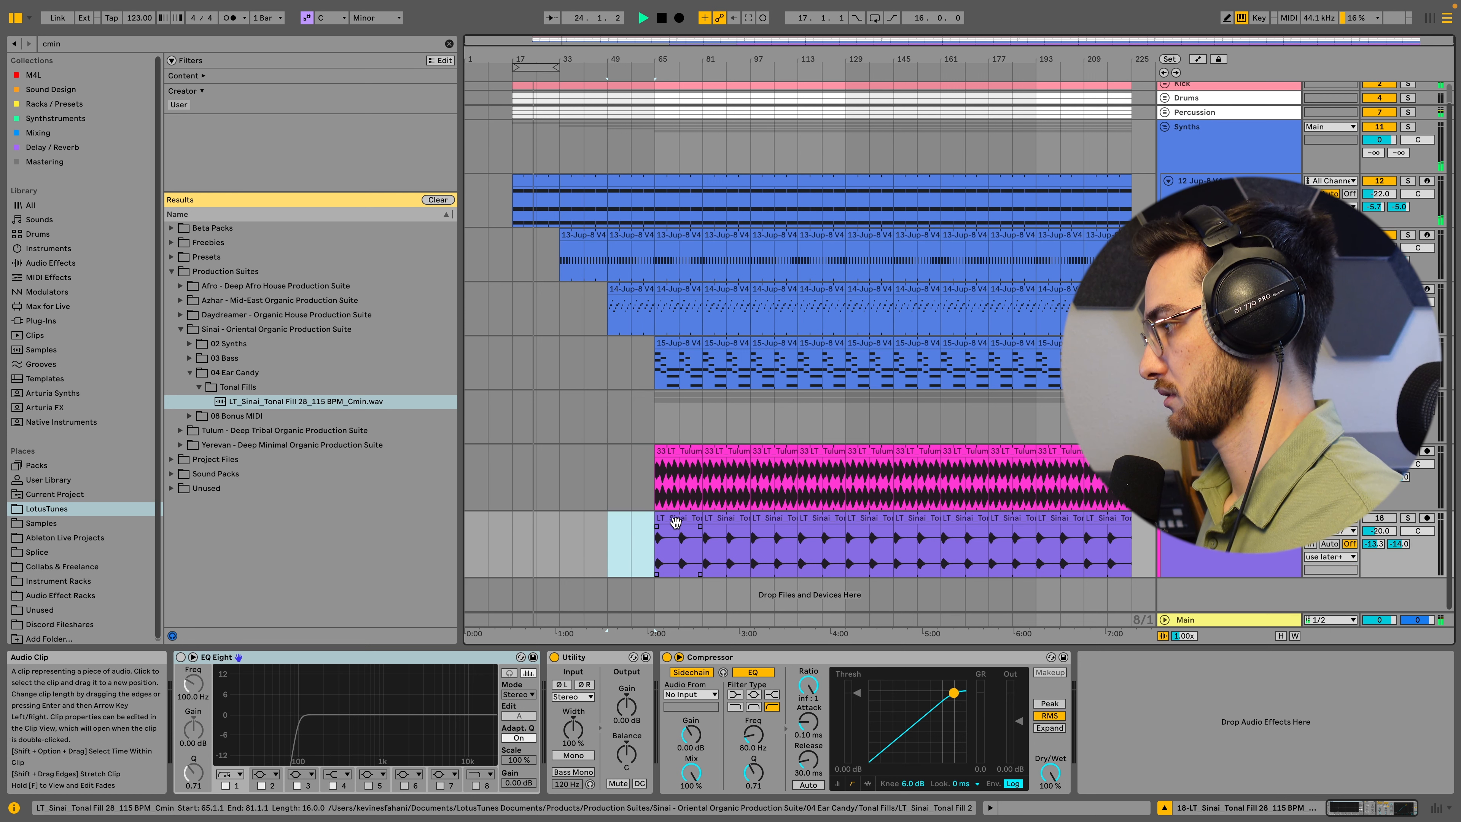
{"action": "left_click", "coordinate": [676, 522]}
{"action": "left_click", "coordinate": [679, 460], "text": "shift"}
{"action": "key", "text": "Delete"}
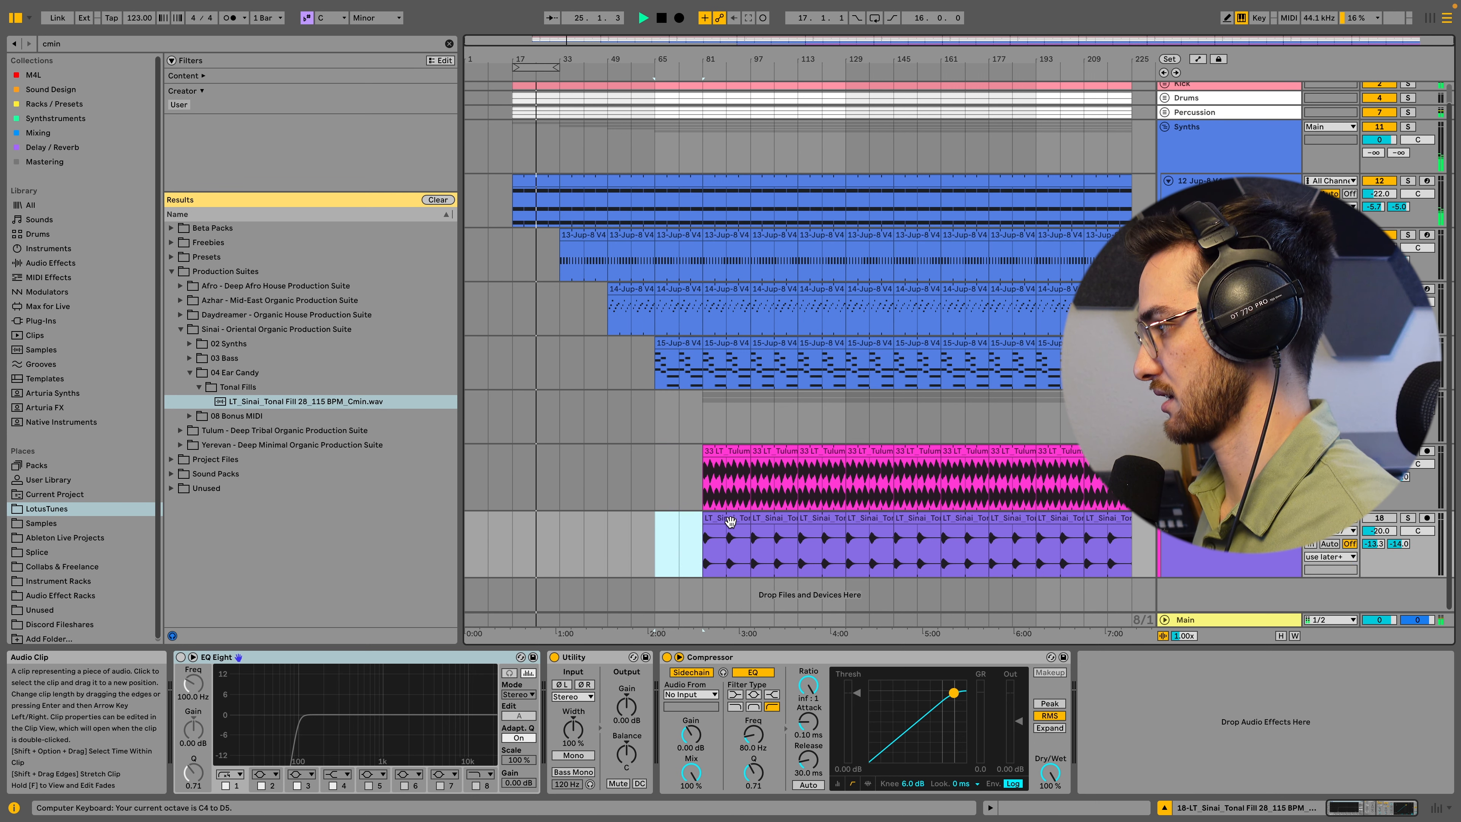
{"action": "left_click", "coordinate": [731, 522]}
{"action": "key", "text": "Delete"}
{"action": "left_click", "coordinate": [604, 420]}
{"action": "left_click", "coordinate": [552, 256]}
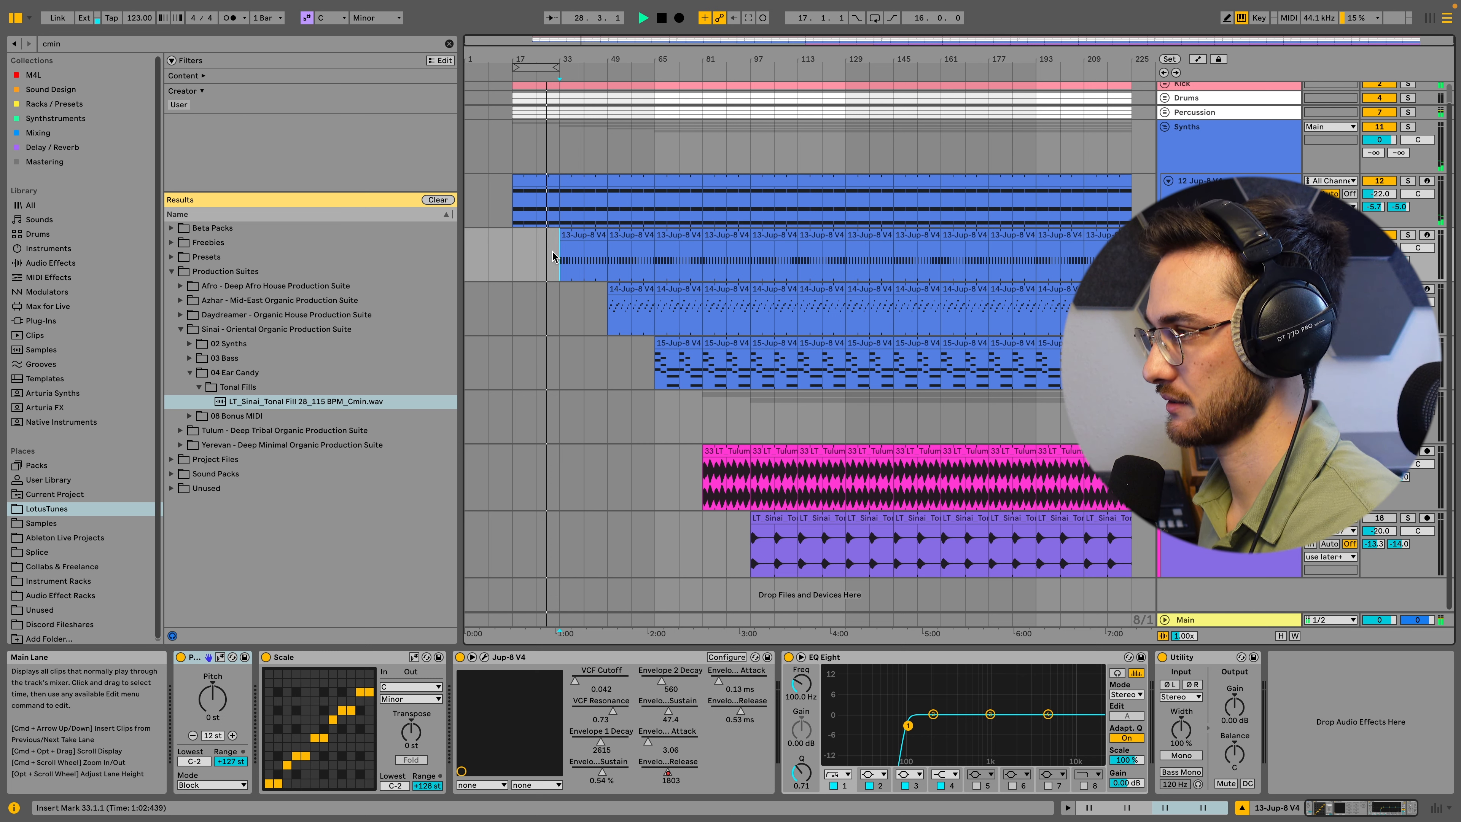
{"action": "left_click", "coordinate": [578, 233]}
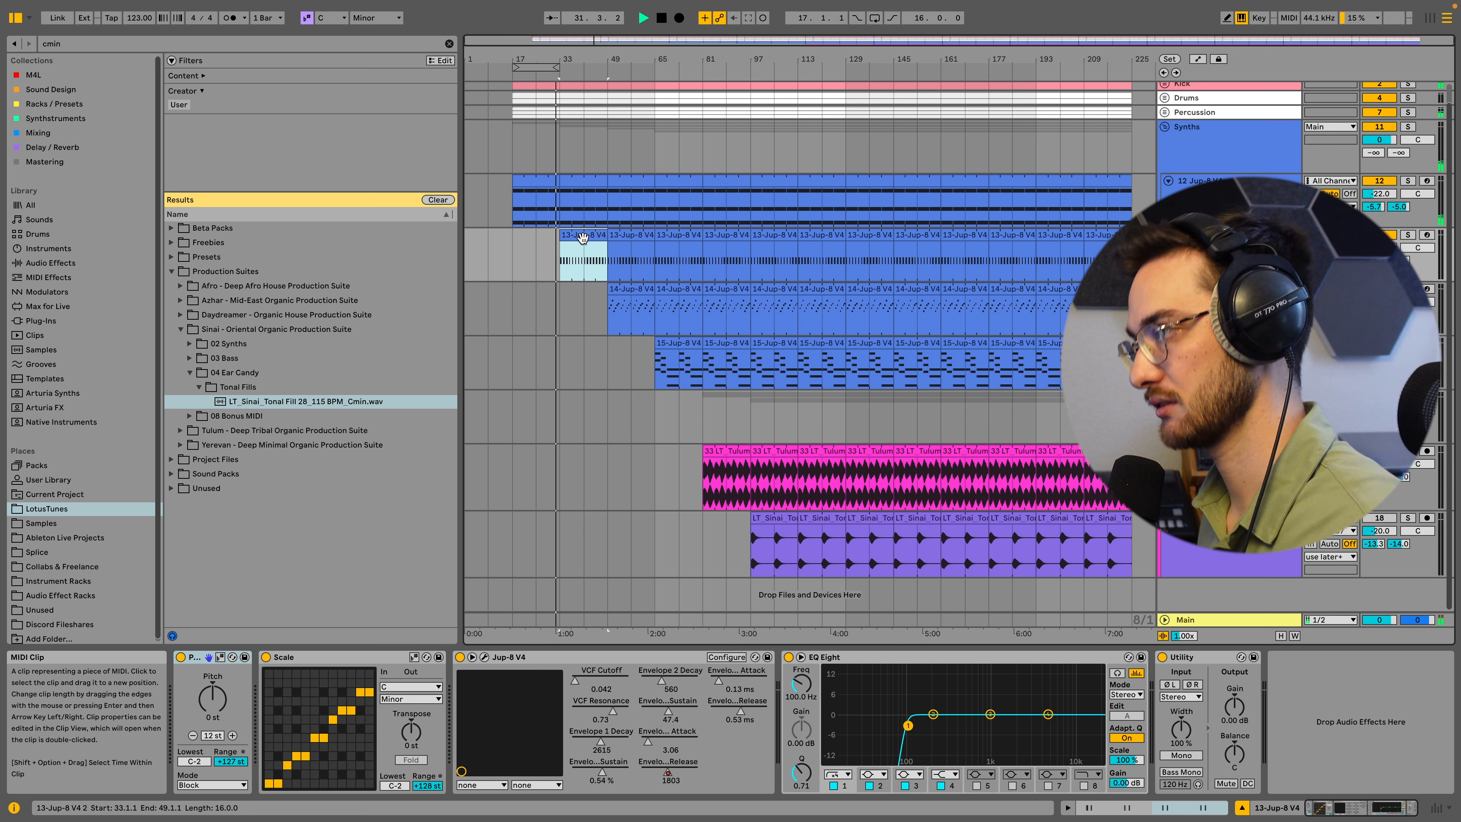
- Display the automation lanes and draw a VCF Cutoff rise on track 12 from bar 33 to about bar 47, falling back after bar 49
{"action": "left_click_drag", "start_coordinate": [594, 51], "coordinate": [595, 55]}
{"action": "left_click", "coordinate": [683, 289]}
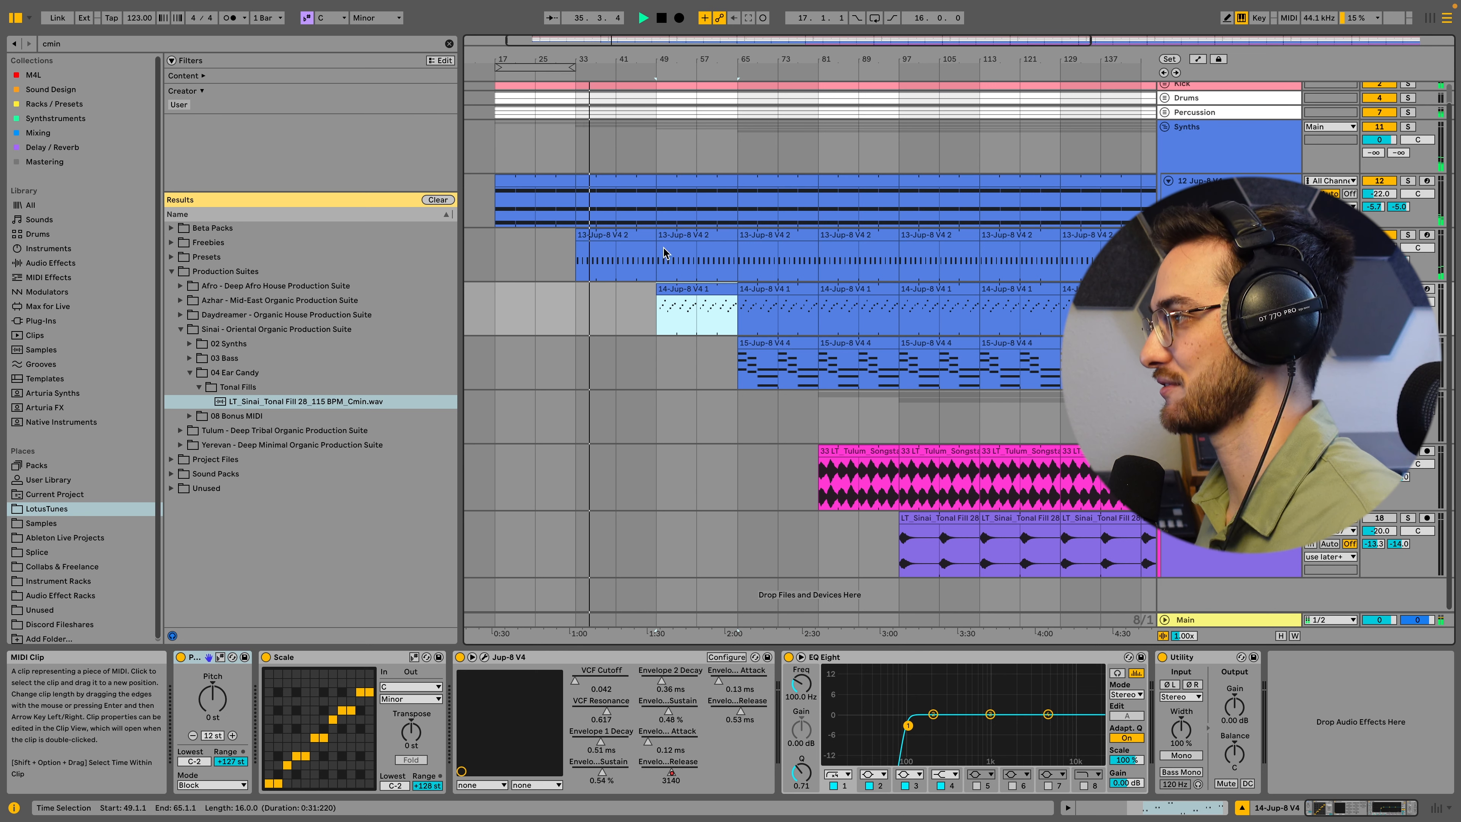
{"action": "left_click", "coordinate": [616, 202]}
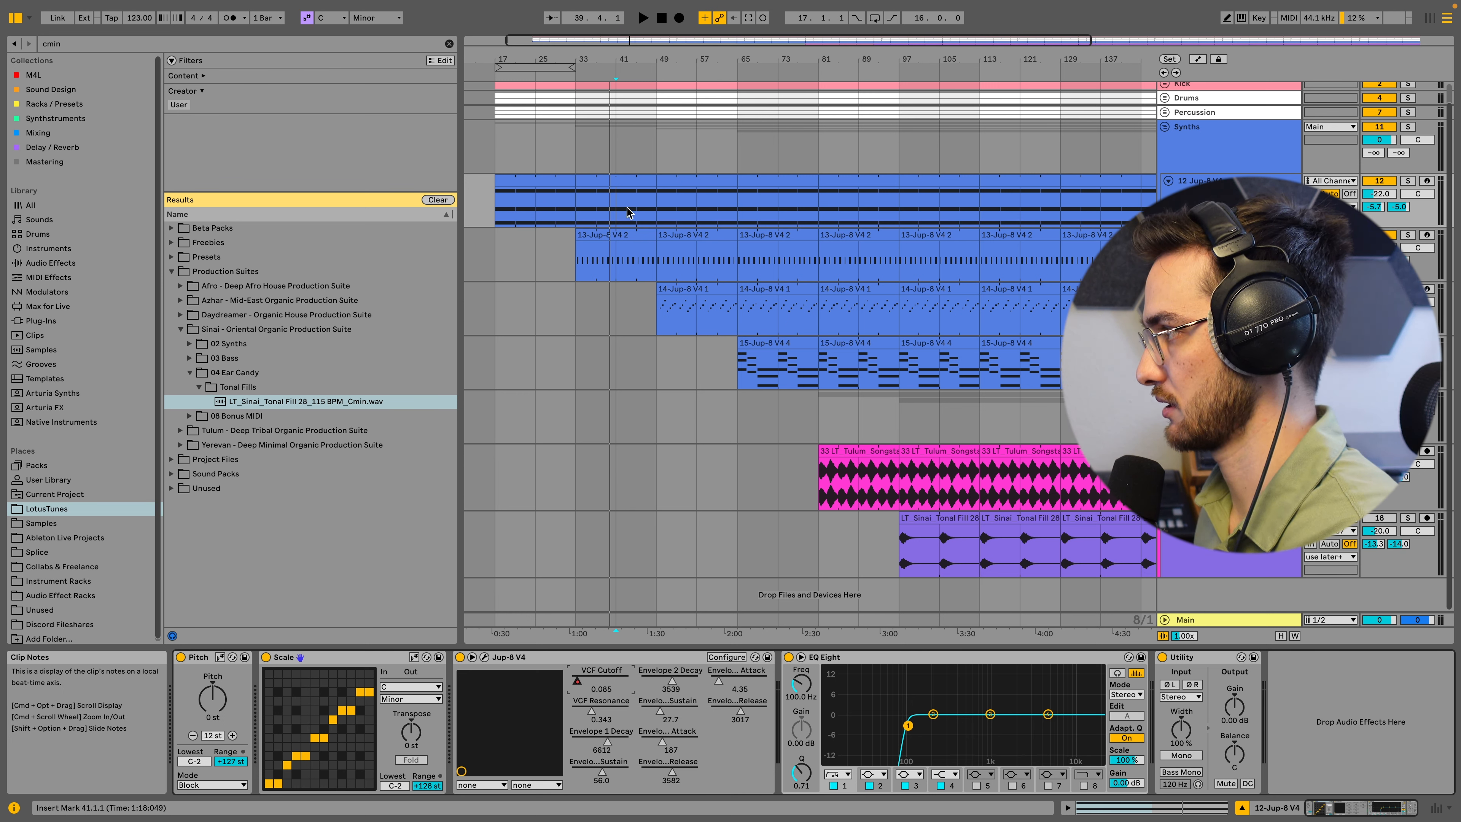
{"action": "key", "text": "a"}
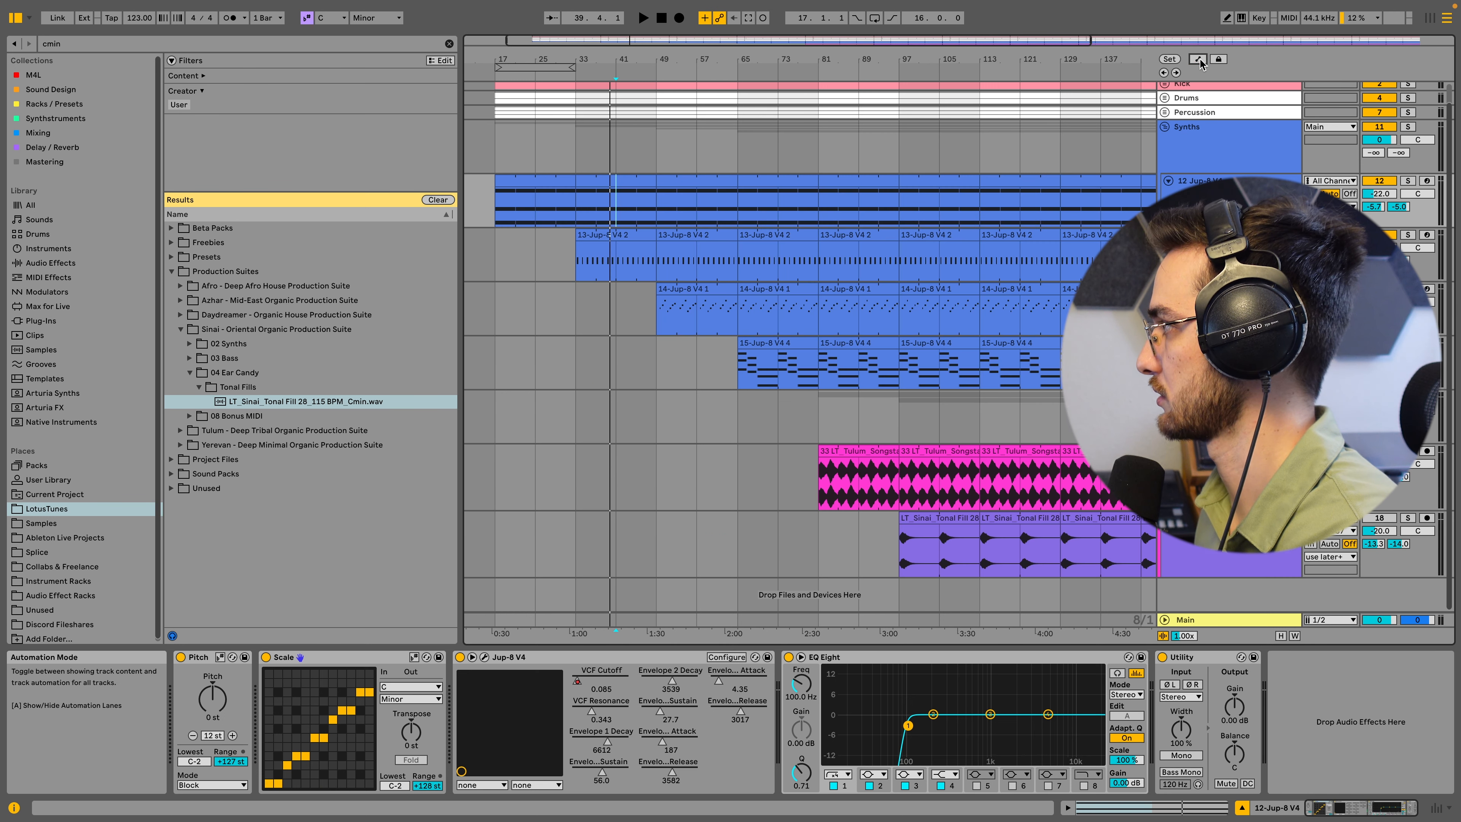
{"action": "left_click_drag", "start_coordinate": [646, 222], "coordinate": [646, 216]}
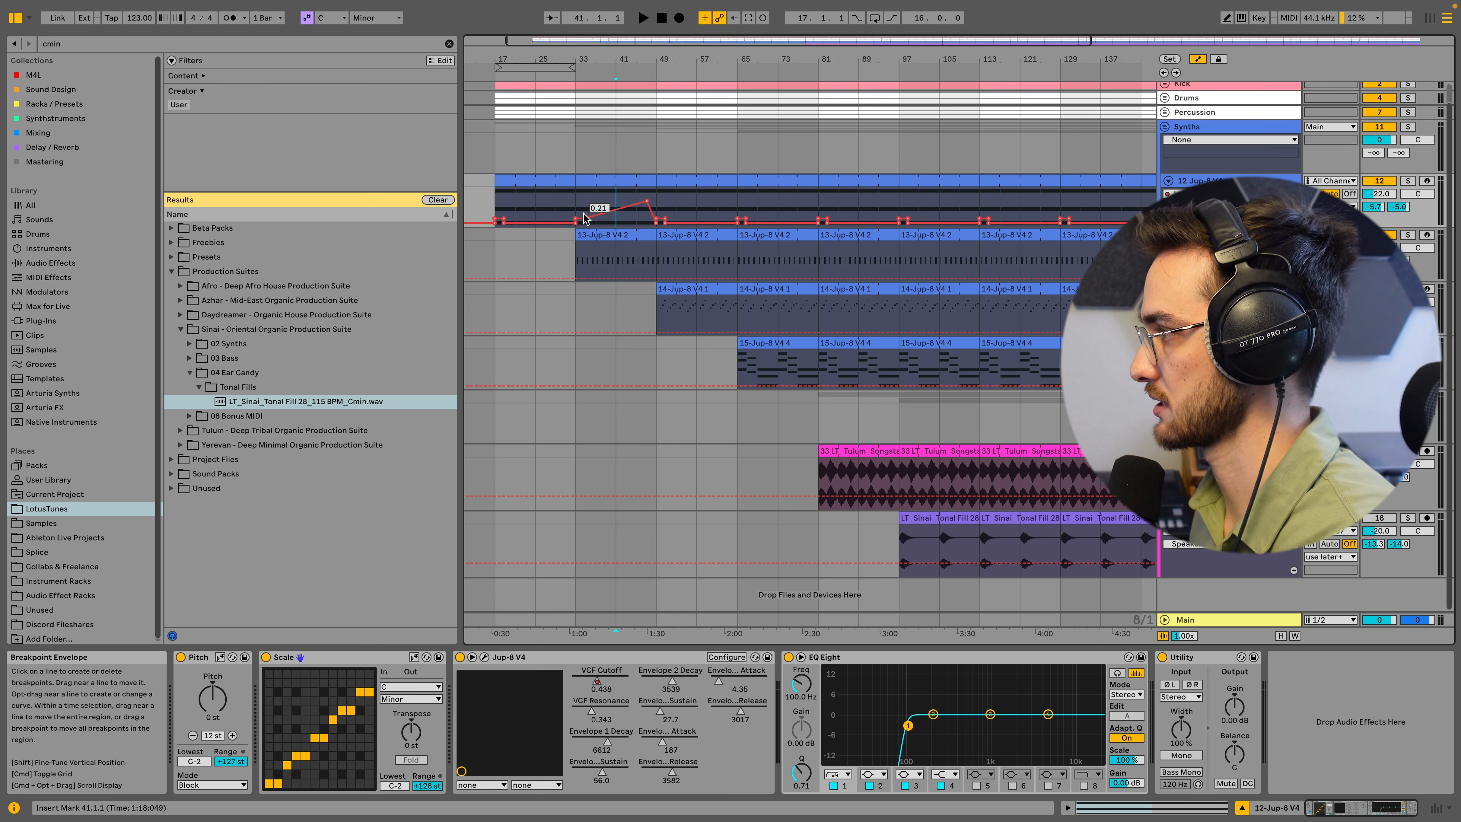
- Draw a VCF Cutoff rise on track 13 from bar 33 to a peak at bar 65, then a quick drop
{"action": "left_click", "coordinate": [615, 256]}
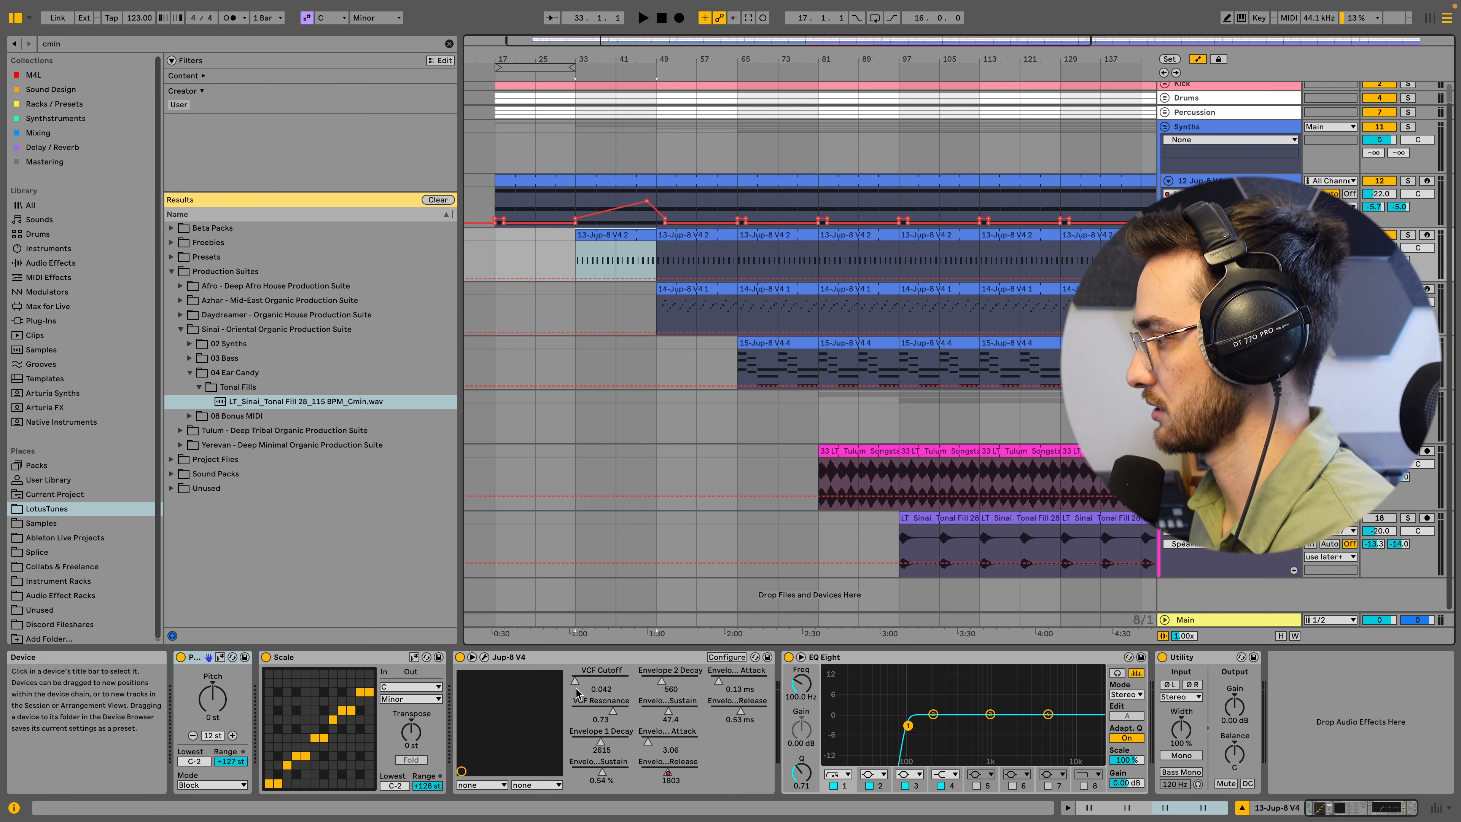
{"action": "left_click", "coordinate": [576, 279]}
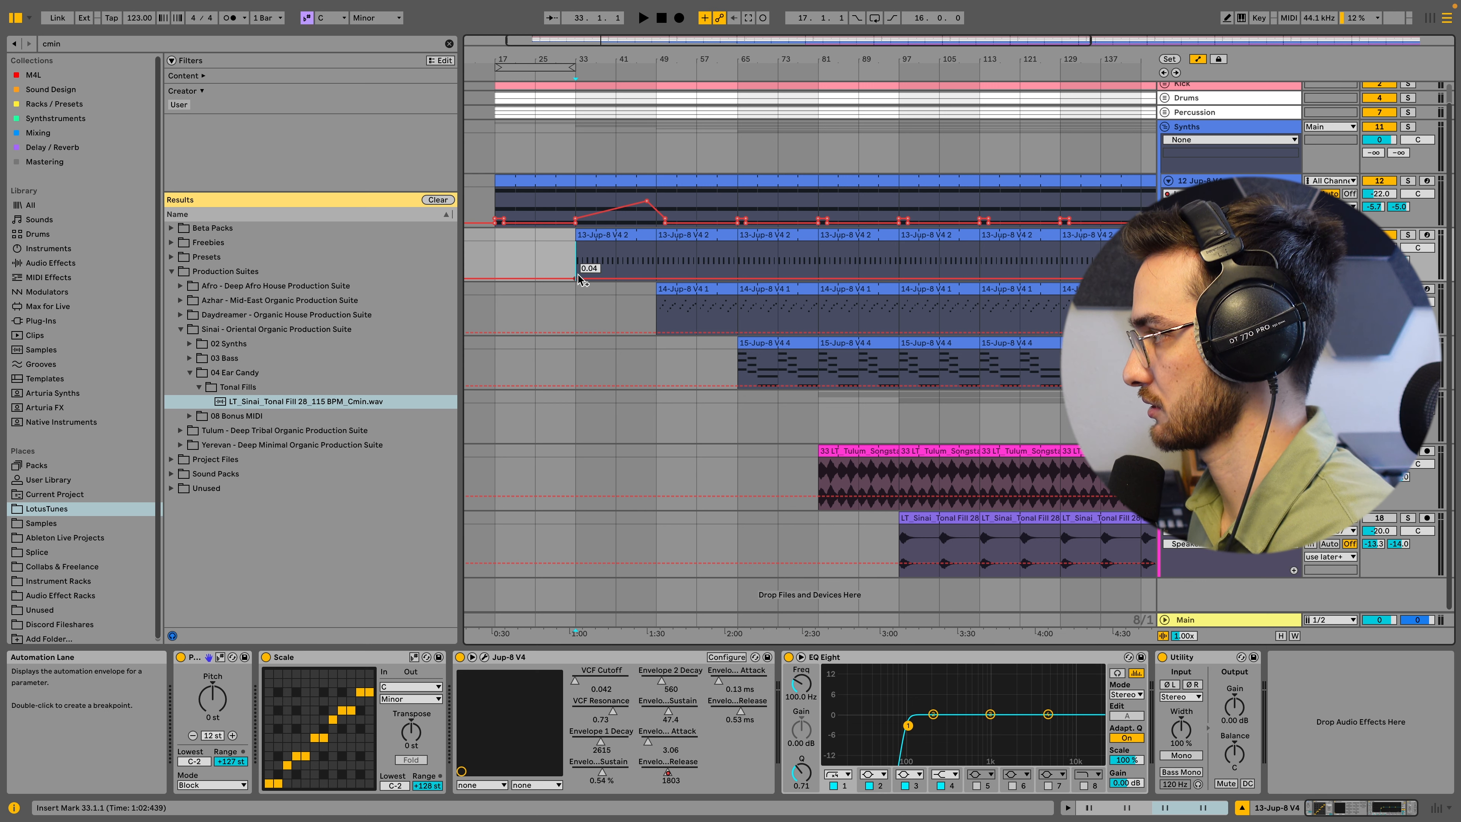
{"action": "mouse_move", "coordinate": [738, 279]}
{"action": "left_mouse_down"}
{"action": "mouse_move", "coordinate": [738, 252]}
{"action": "mouse_move", "coordinate": [755, 253]}
{"action": "mouse_move", "coordinate": [756, 276]}
{"action": "left_mouse_up"}
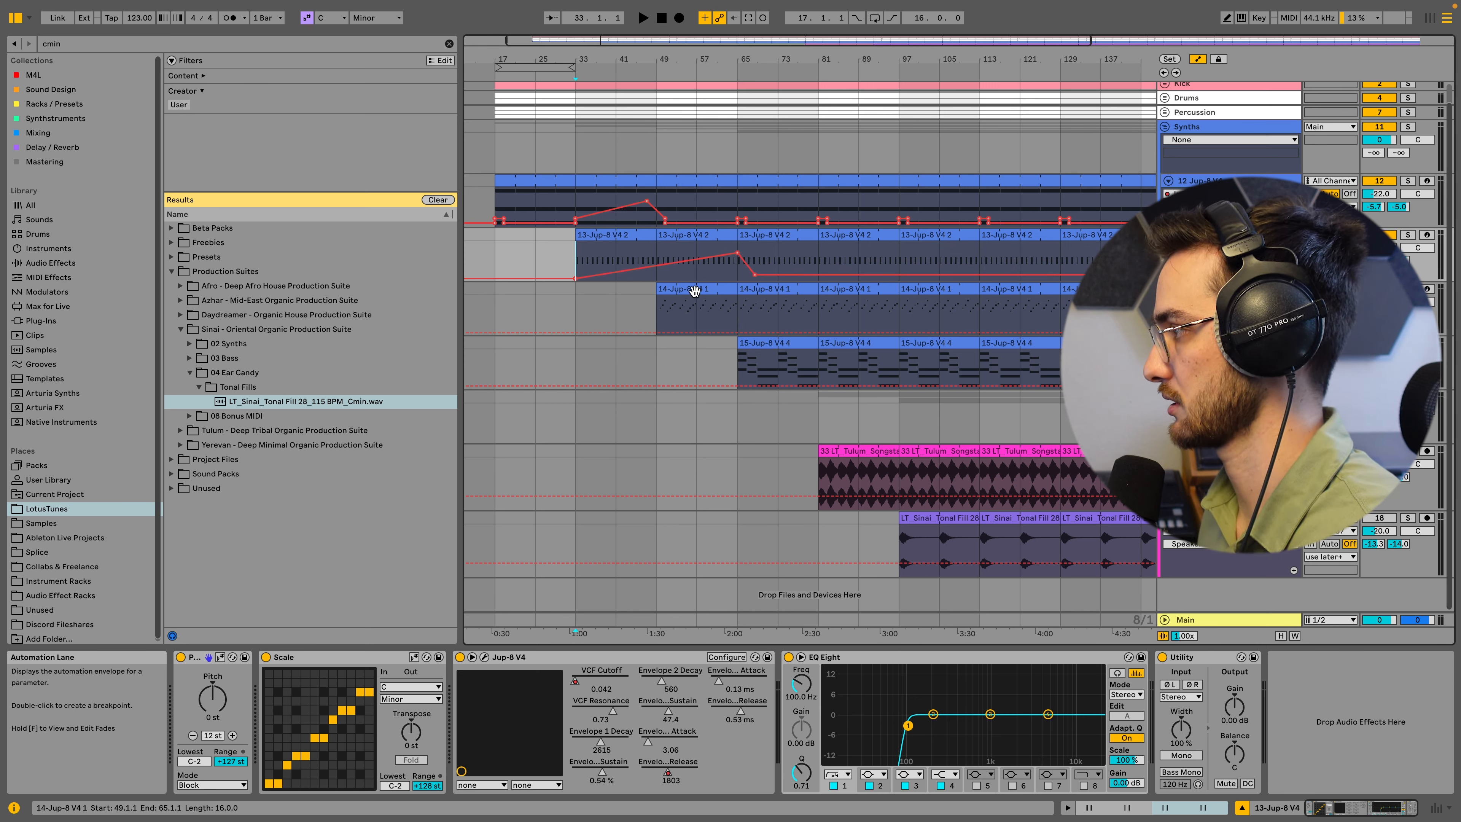
- Draw a VCF Cutoff rise on track 14 from bar 49 to bar 65 and play from bar 49
{"action": "left_click", "coordinate": [656, 332]}
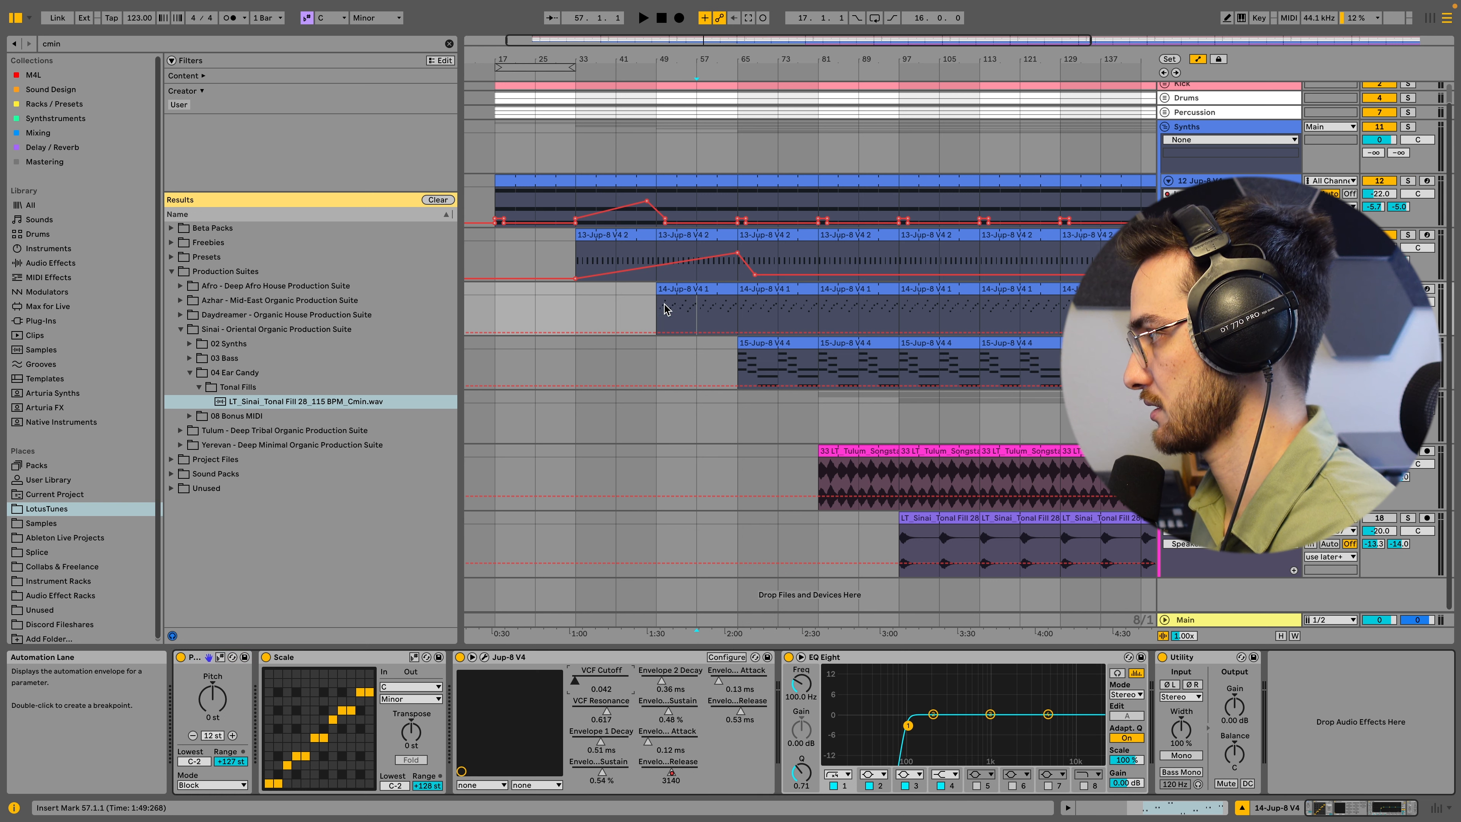
{"action": "left_click_drag", "start_coordinate": [718, 332], "coordinate": [723, 302]}
{"action": "key", "text": "space"}
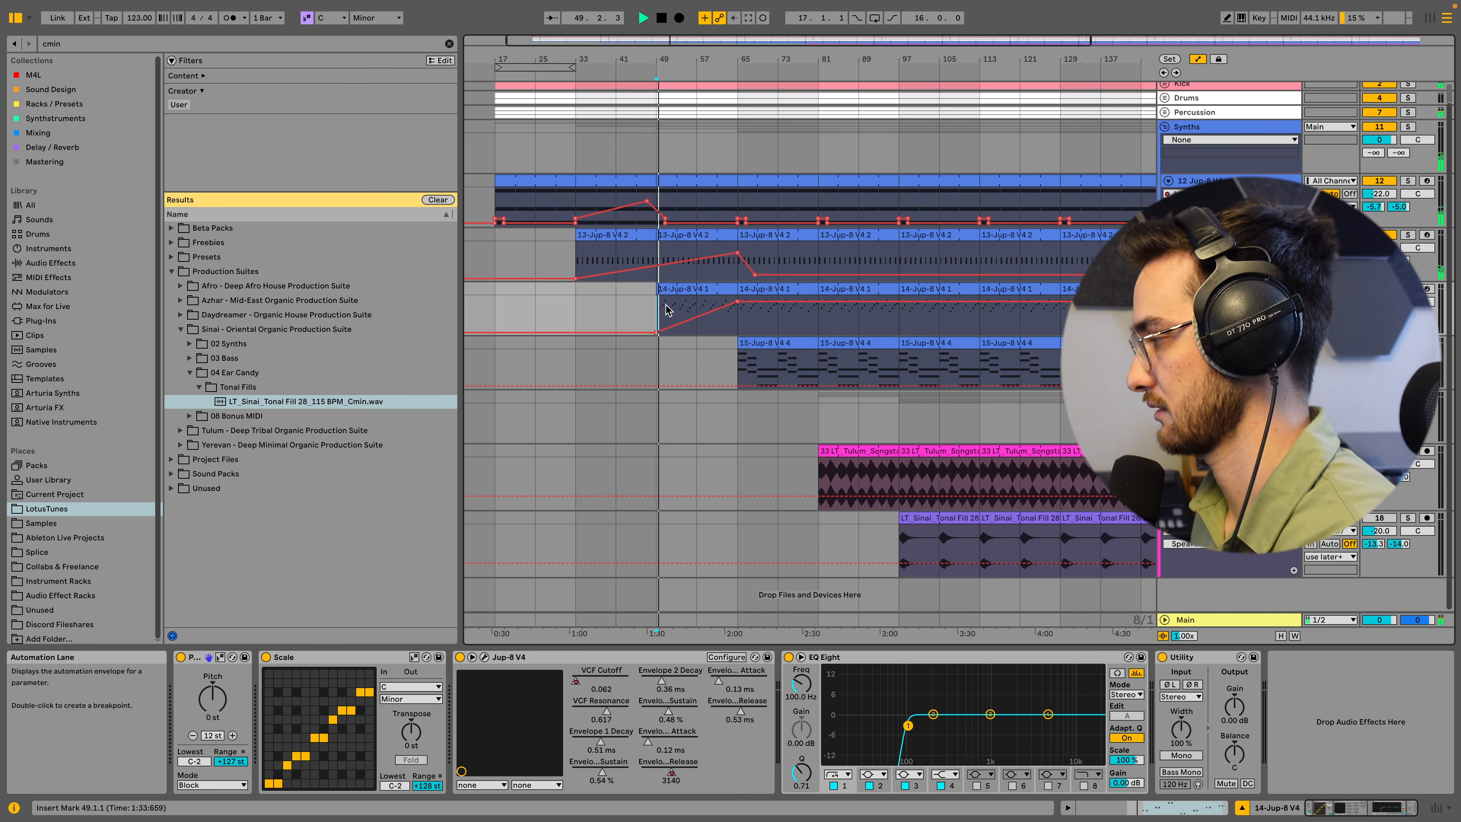
- Unfold the Kick group and remove the kick from bar 49 to bar 65
{"action": "scroll", "coordinate": [723, 337], "scroll_direction": "up", "scroll_amount": 1}
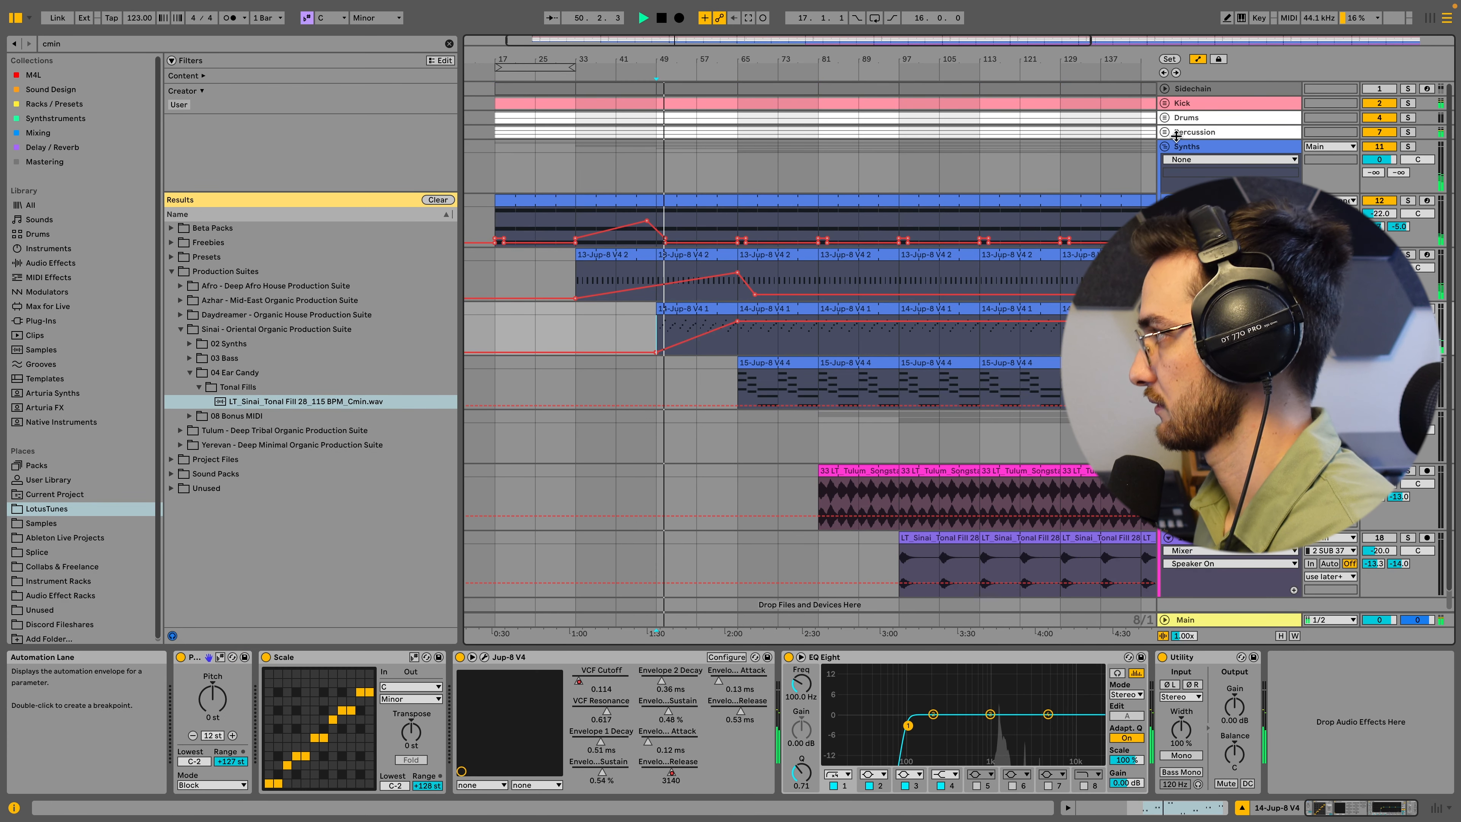
{"action": "left_click", "coordinate": [1165, 102]}
{"action": "left_click", "coordinate": [692, 146]}
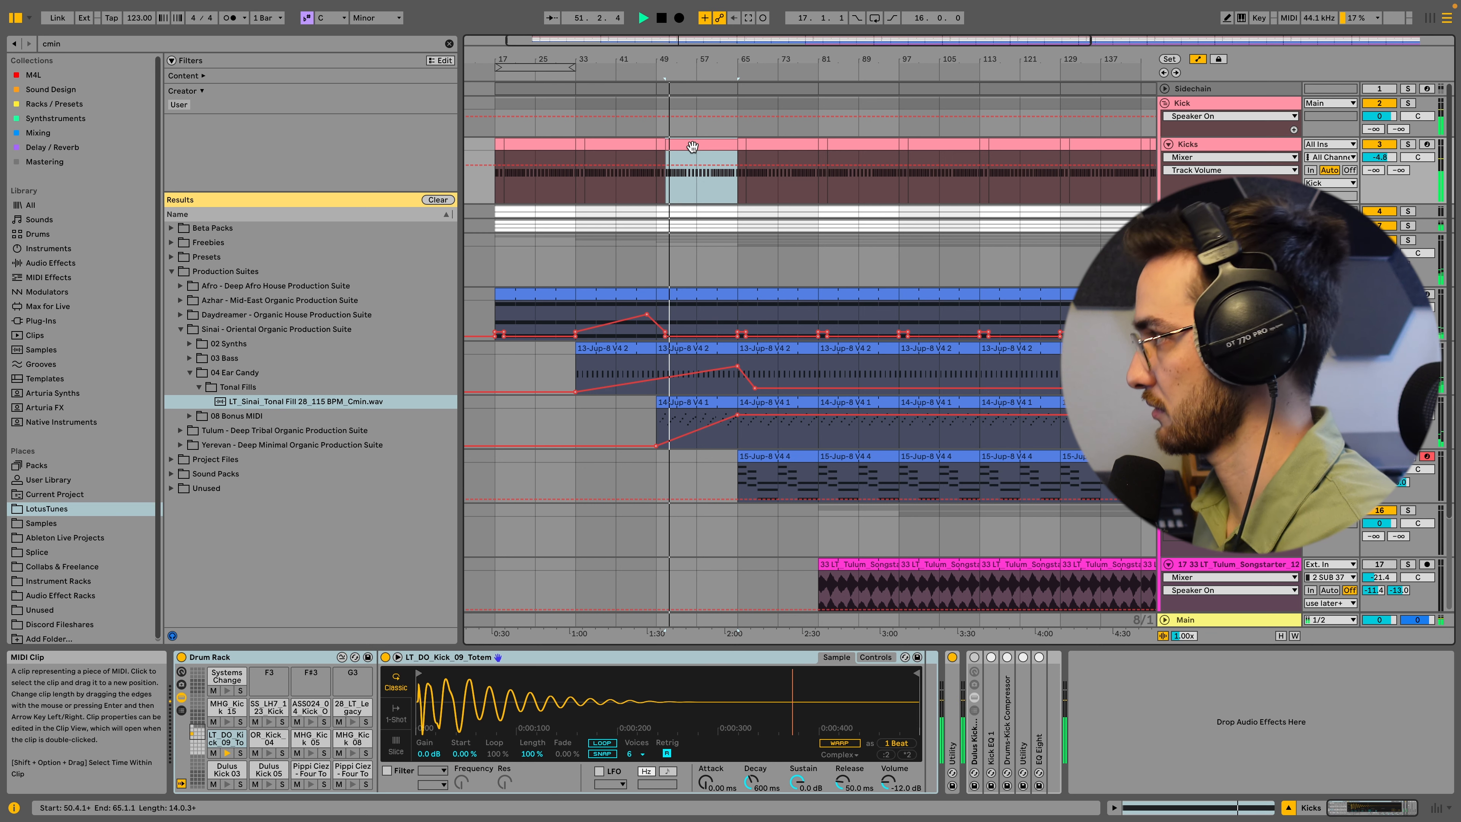
{"action": "left_click_drag", "start_coordinate": [664, 141], "coordinate": [656, 141]}
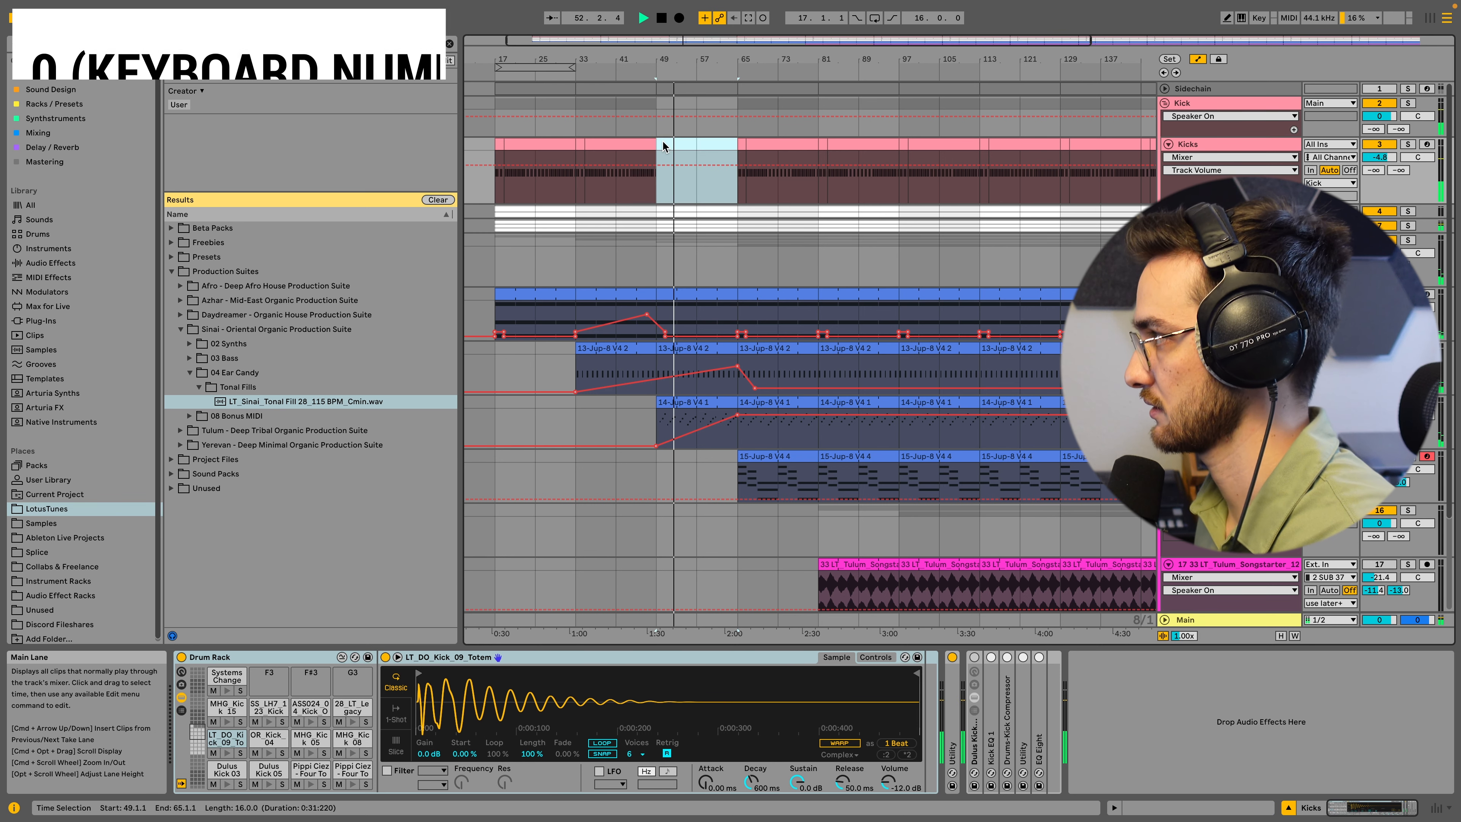
{"action": "key", "text": "0"}
{"action": "left_click", "coordinate": [694, 151]}
- Reshape the VCF Cutoff automation on tracks 13 and 14 to peak just before bar 65 and drop back at bar 65
{"action": "scroll", "coordinate": [739, 373], "scroll_direction": "down", "scroll_amount": 3}
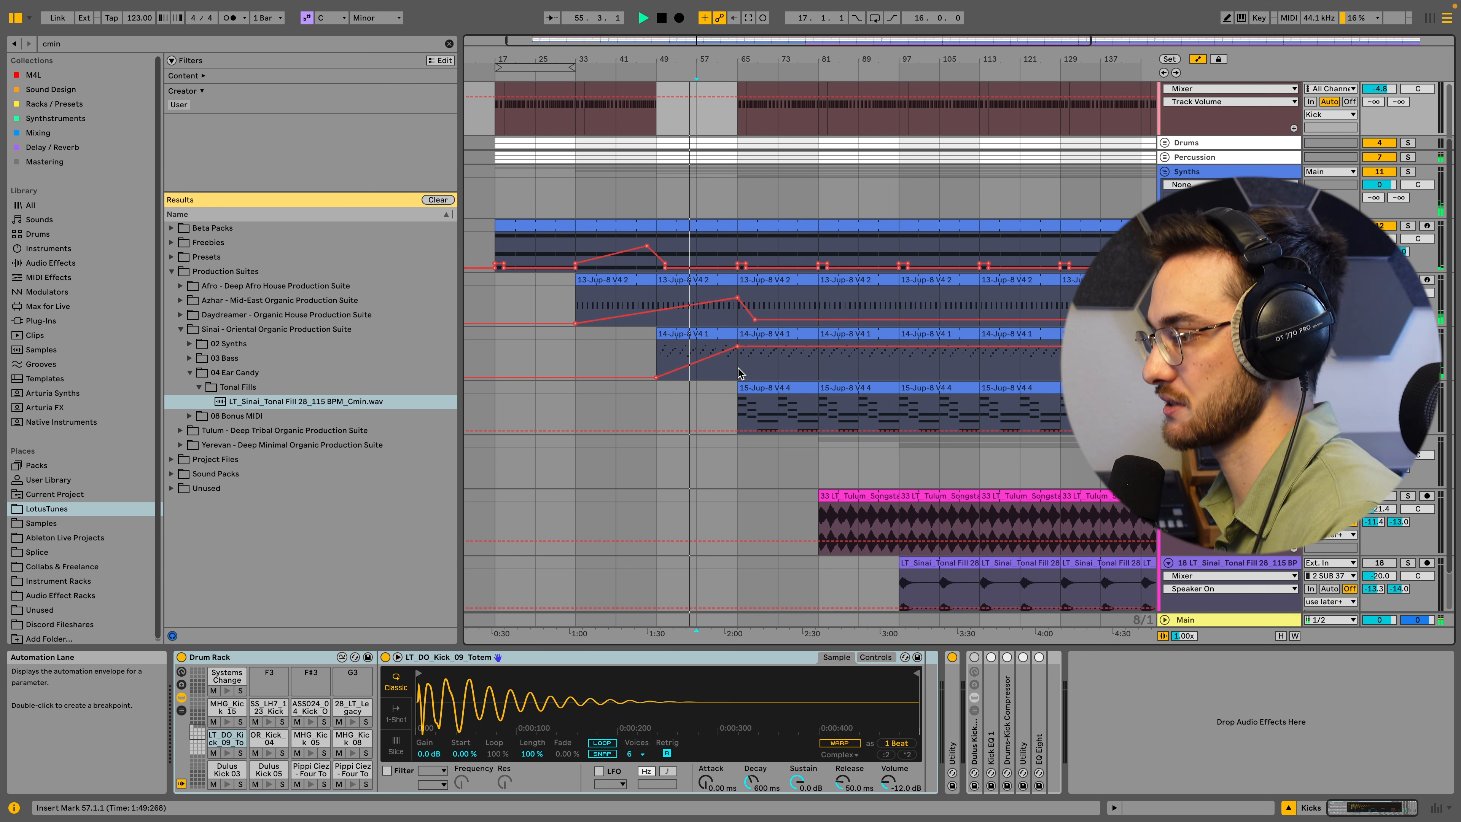
{"action": "scroll", "coordinate": [738, 373], "scroll_direction": "up", "scroll_amount": 2}
{"action": "left_click", "coordinate": [723, 226]}
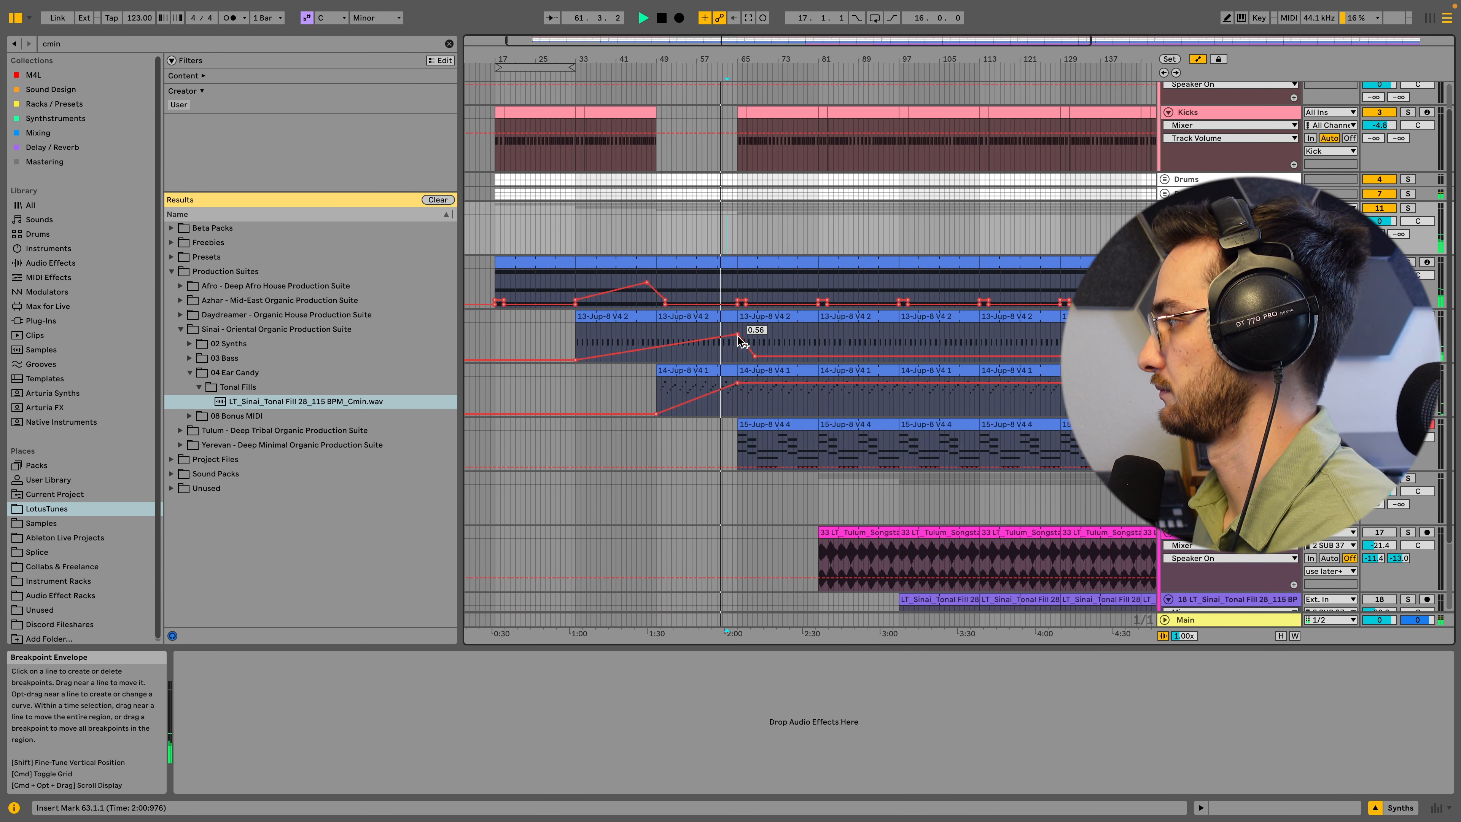
{"action": "left_click_drag", "start_coordinate": [742, 347], "coordinate": [740, 420]}
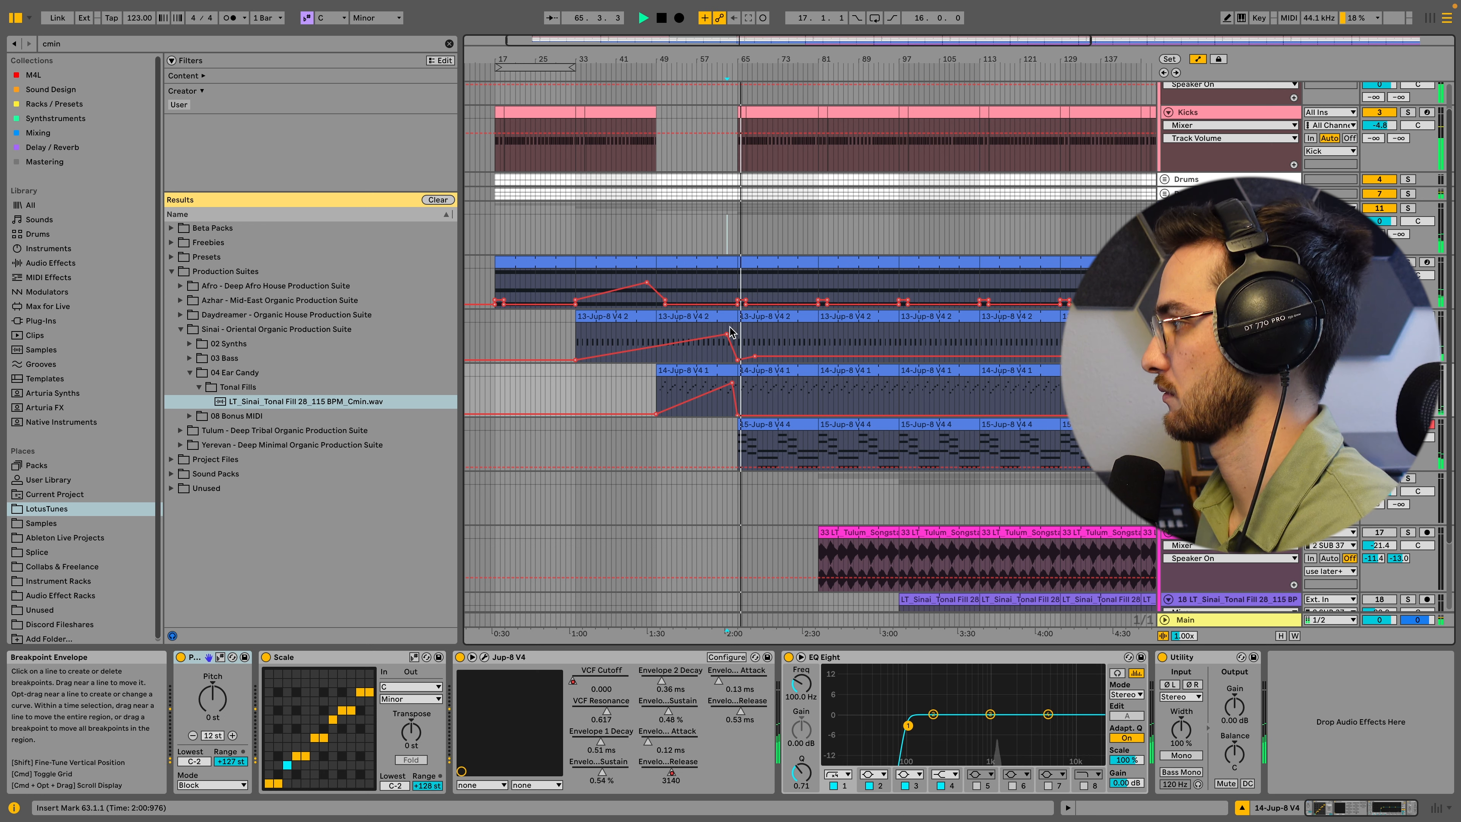
{"action": "left_click", "coordinate": [737, 283]}
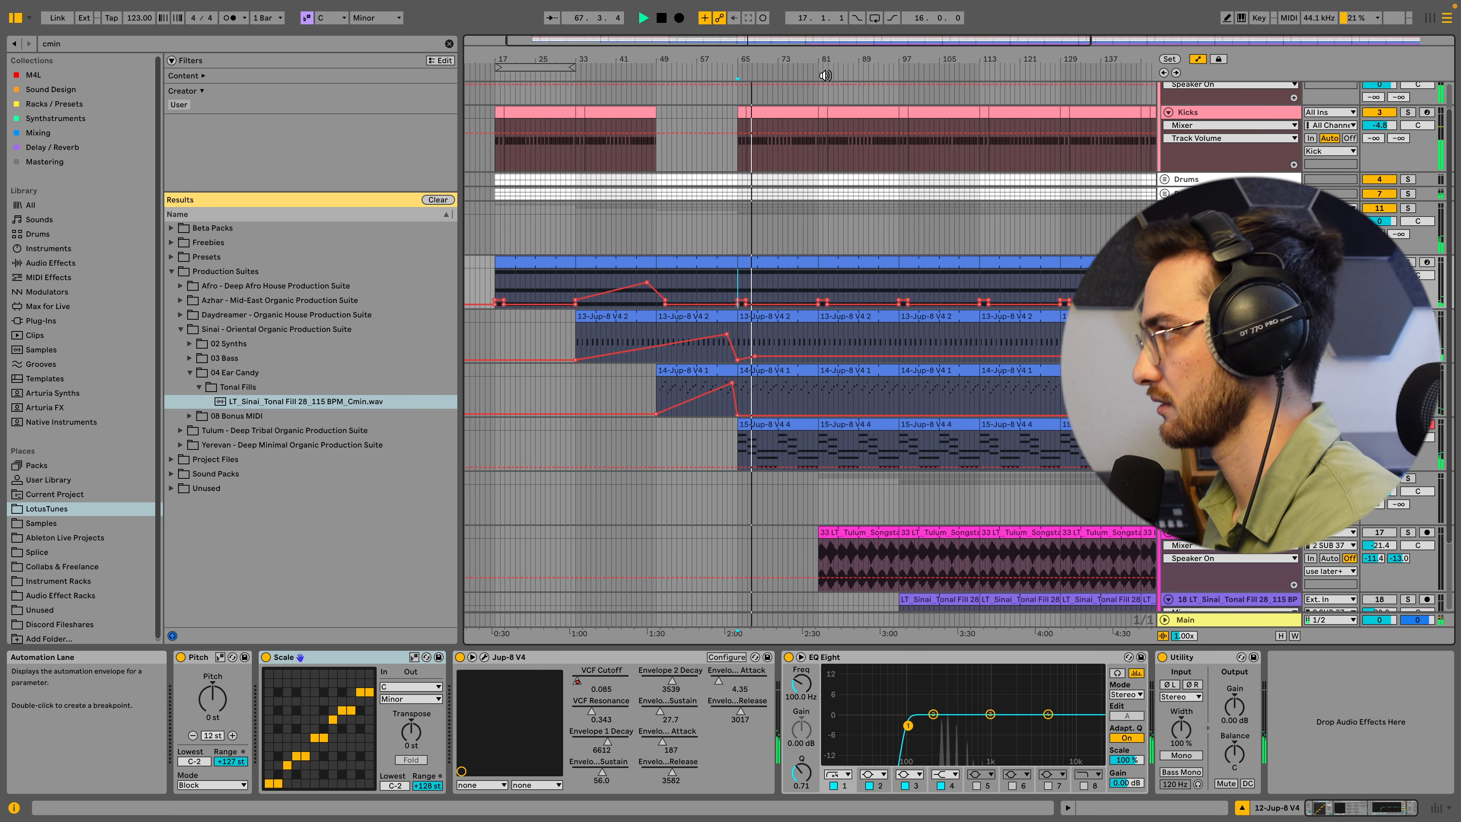
- Extend the first Tulum songstarter clip back to start at bar 77 and deactivate that clip
{"action": "left_click_drag", "start_coordinate": [824, 62], "coordinate": [705, 29]}
{"action": "scroll", "coordinate": [688, 454], "scroll_direction": "down", "scroll_amount": 2}
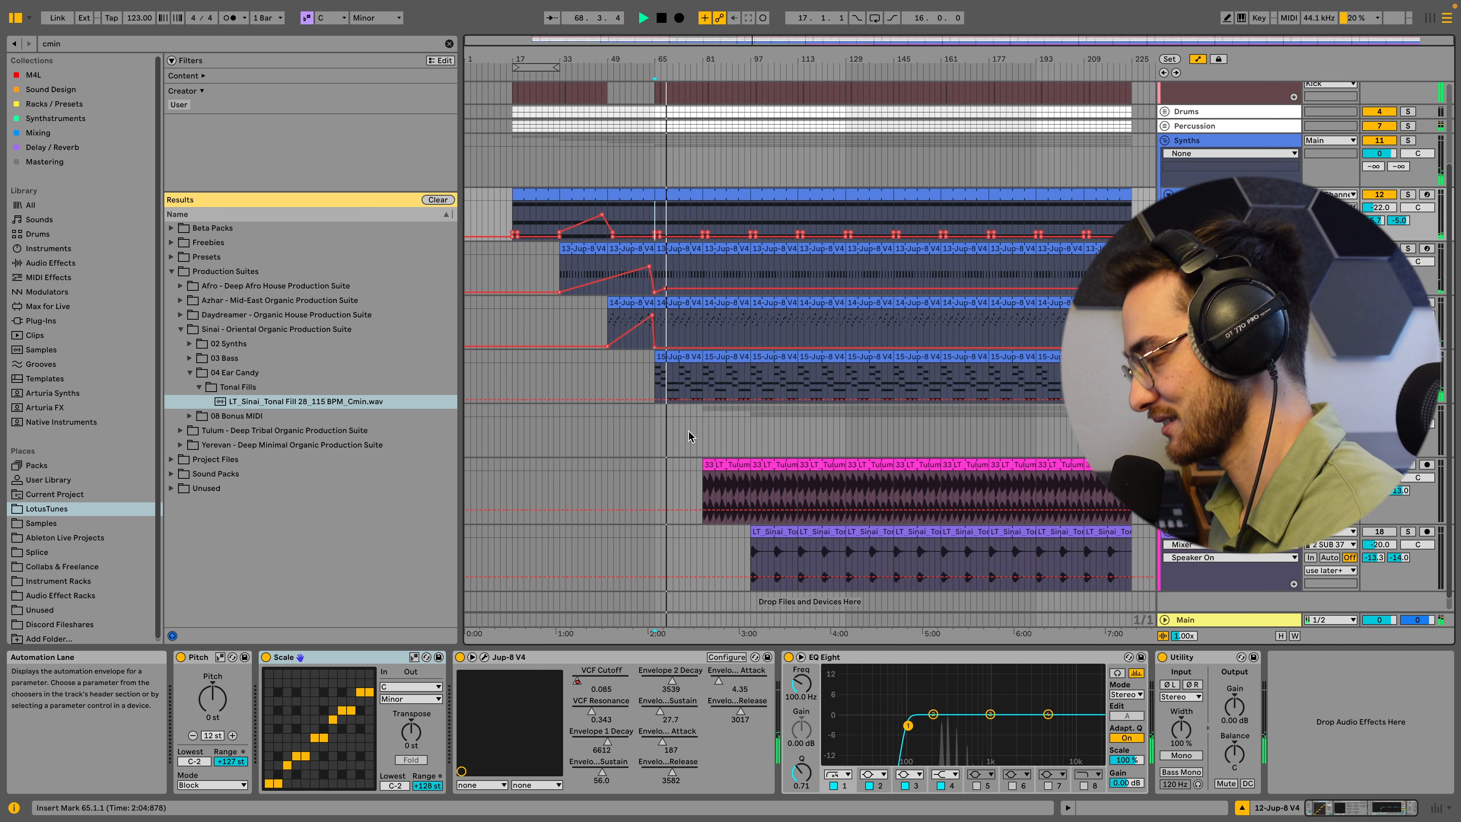
{"action": "scroll", "coordinate": [689, 436], "scroll_direction": "down", "scroll_amount": 1}
{"action": "left_click", "coordinate": [725, 480]}
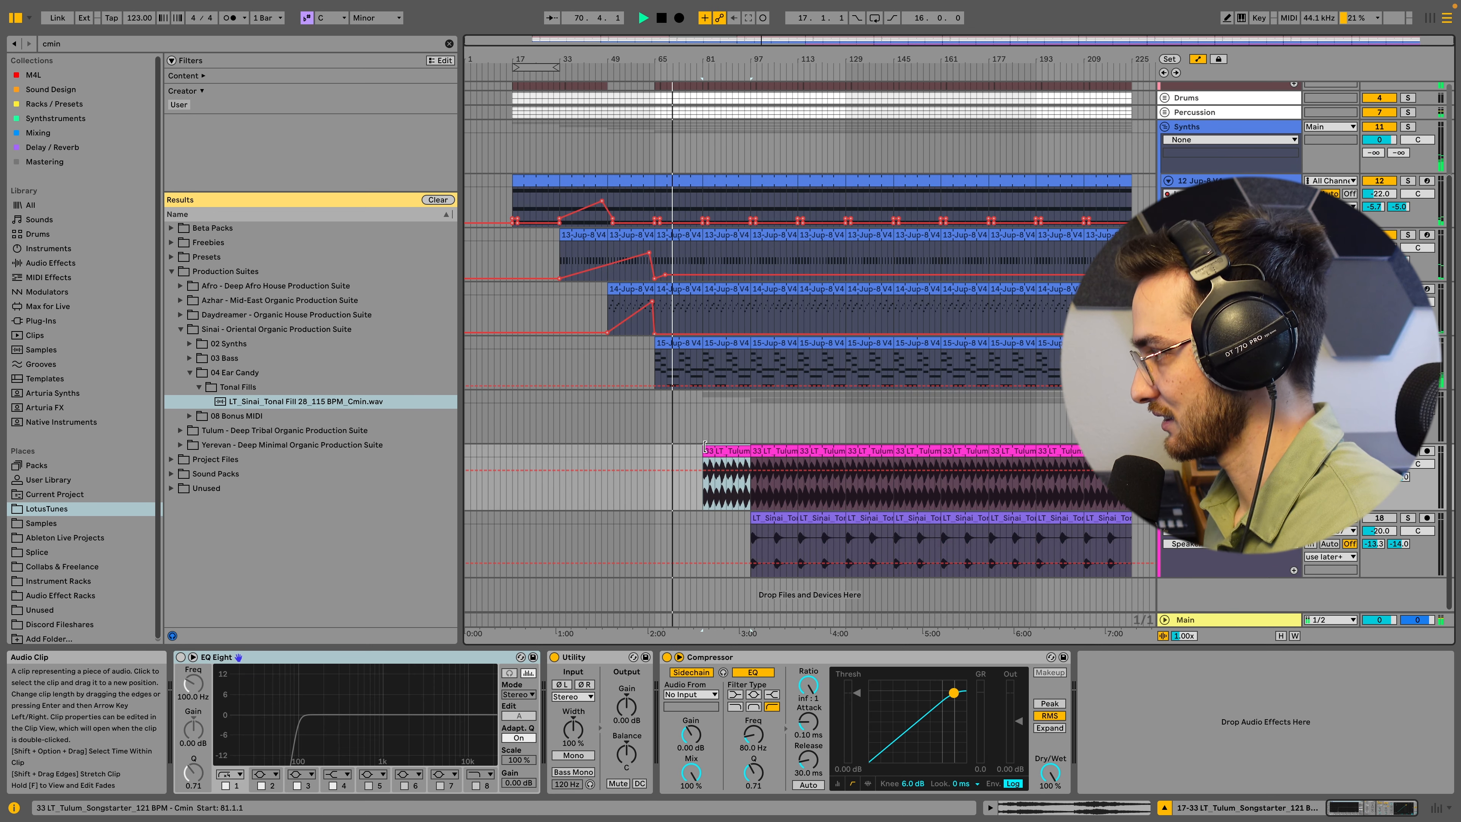
{"action": "left_click_drag", "start_coordinate": [703, 449], "coordinate": [680, 452]}
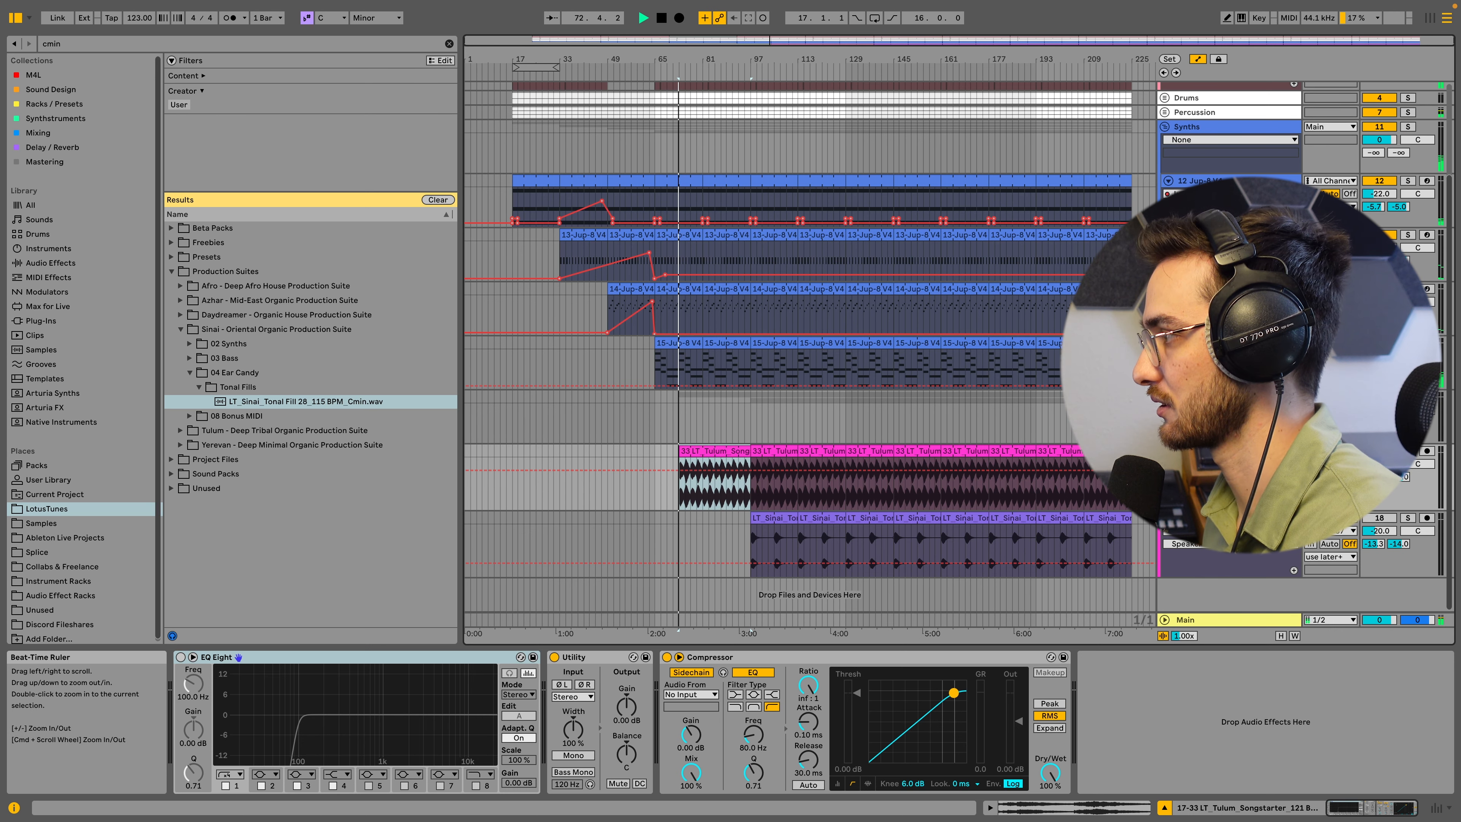
{"action": "left_click_drag", "start_coordinate": [692, 60], "coordinate": [692, 80]}
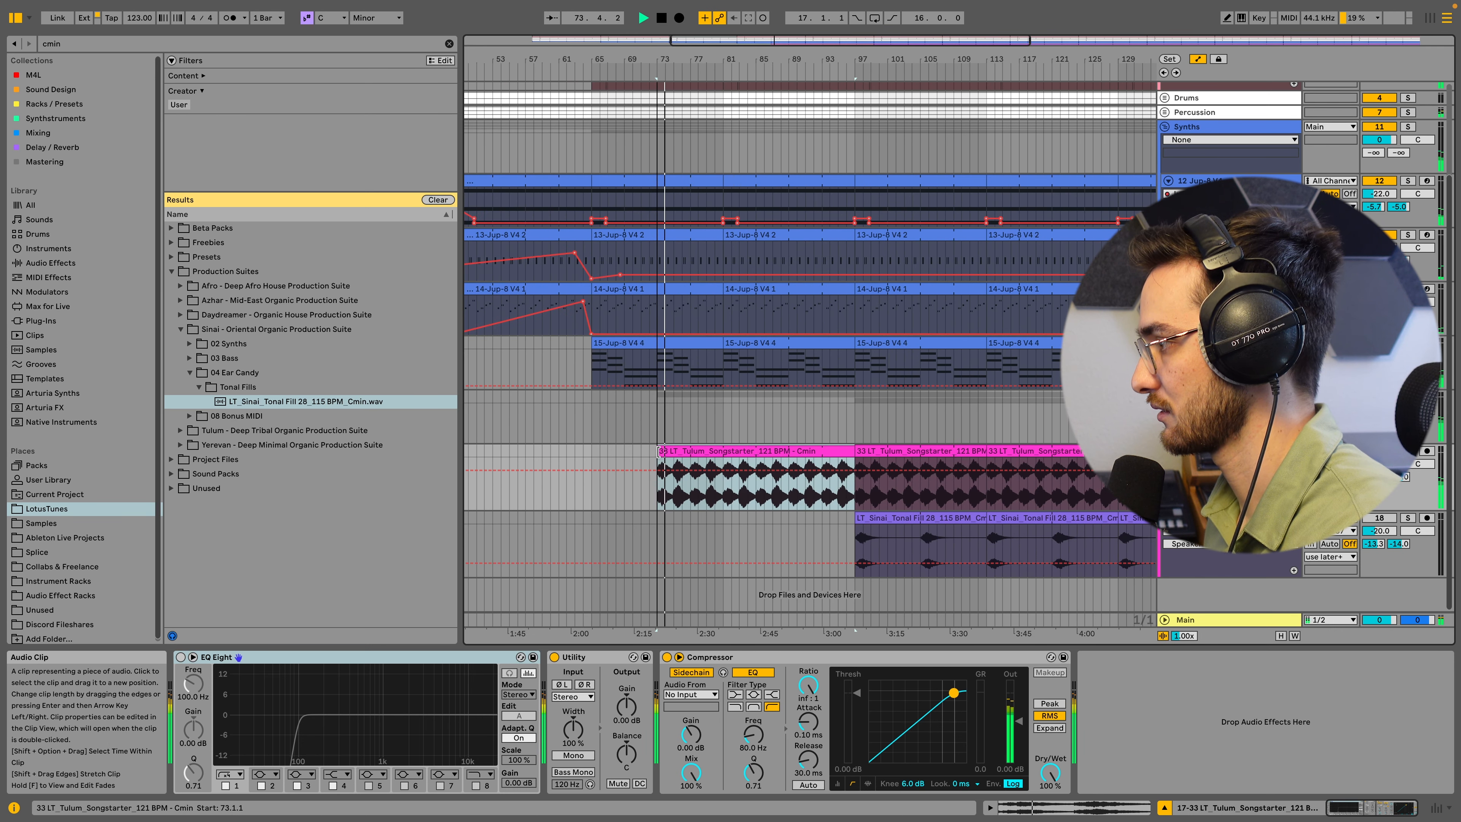
{"action": "left_click_drag", "start_coordinate": [660, 451], "coordinate": [690, 451]}
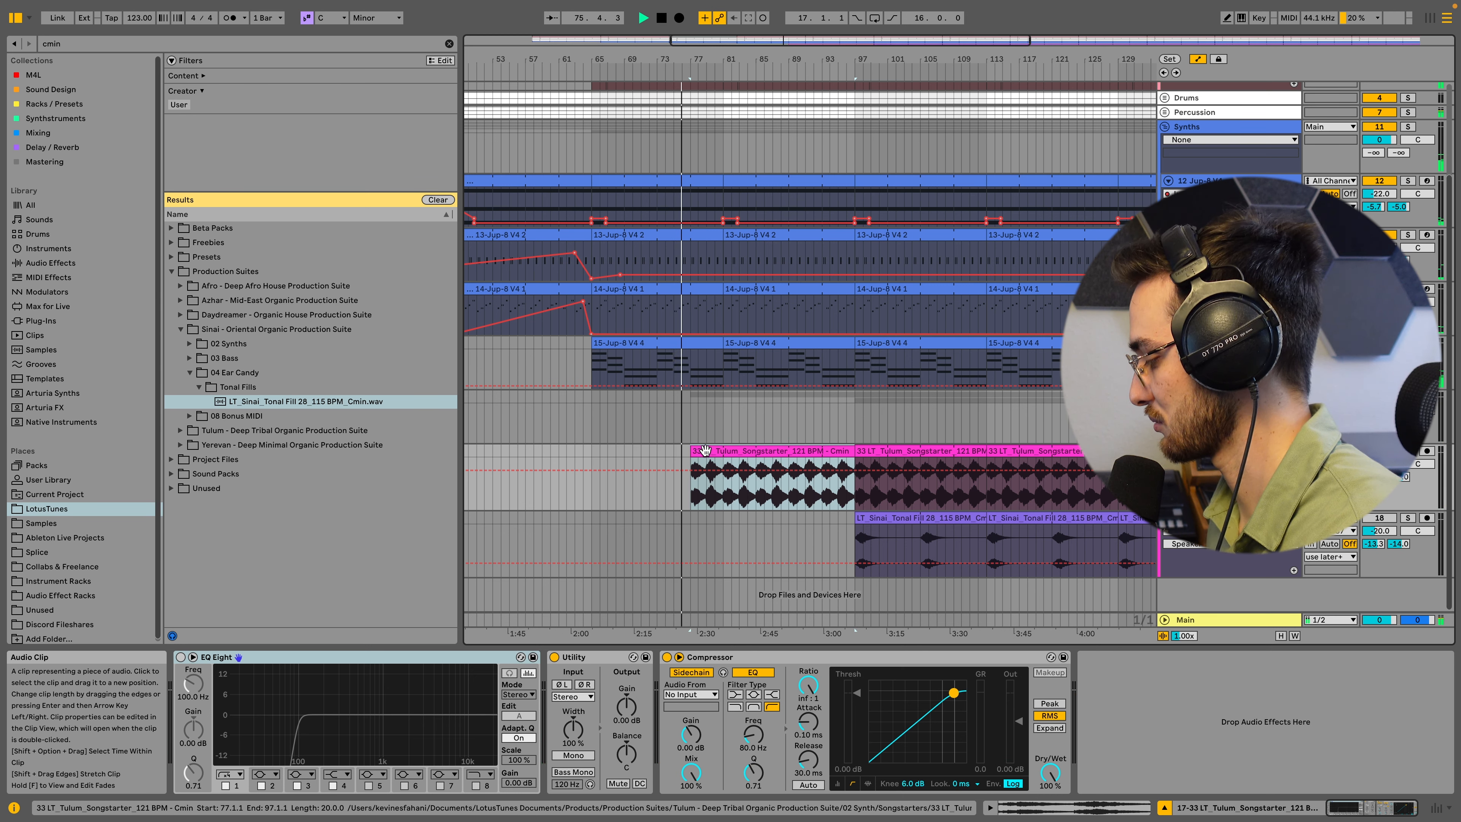
- Extend the first Sinai tonal fill clip back to start at bar 81 and raise its track volume to -16.5 dB
{"action": "left_click_drag", "start_coordinate": [856, 518], "coordinate": [724, 518]}
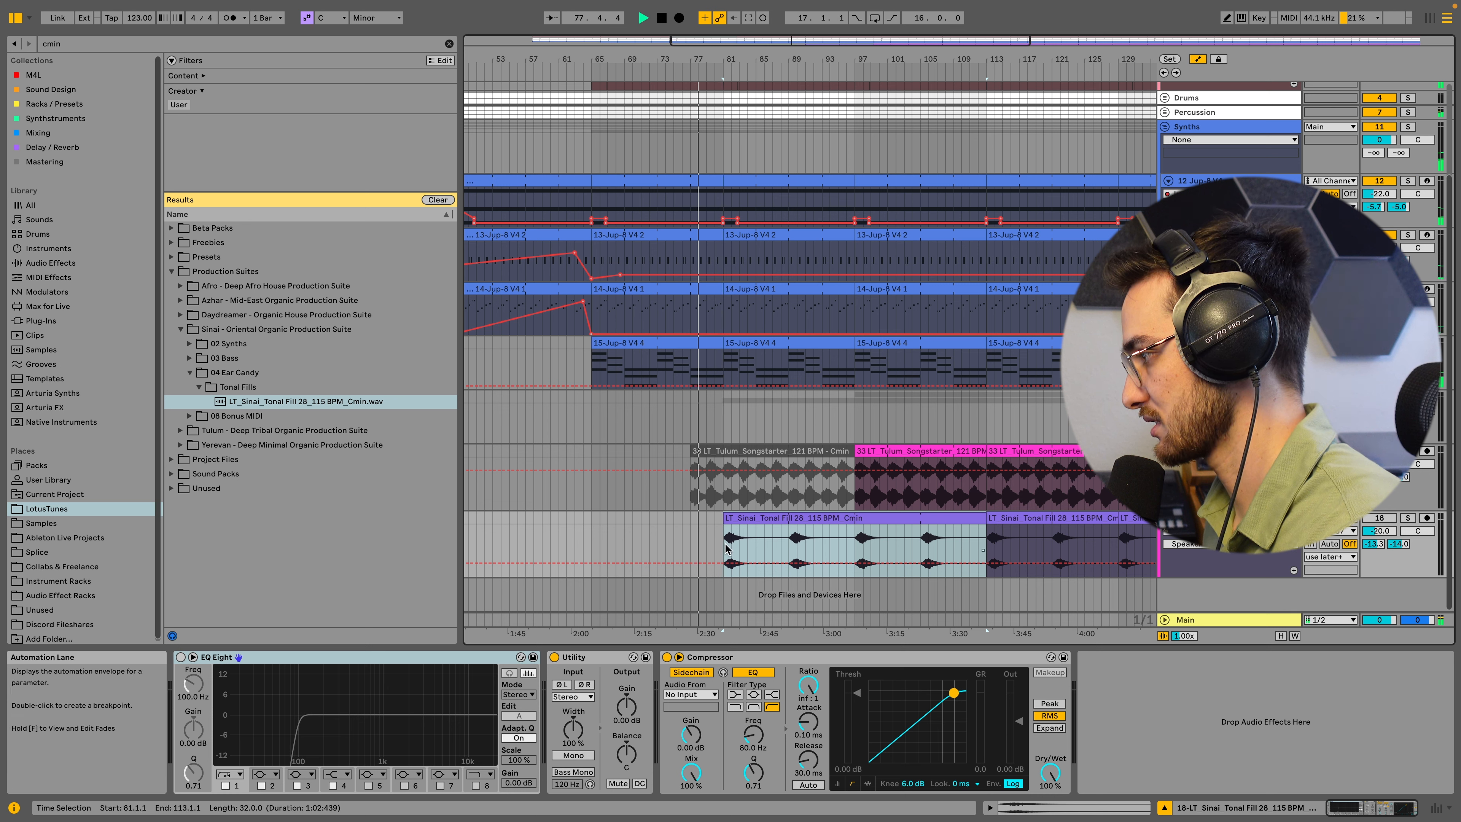
{"action": "left_click_drag", "start_coordinate": [1378, 530], "coordinate": [1379, 525]}
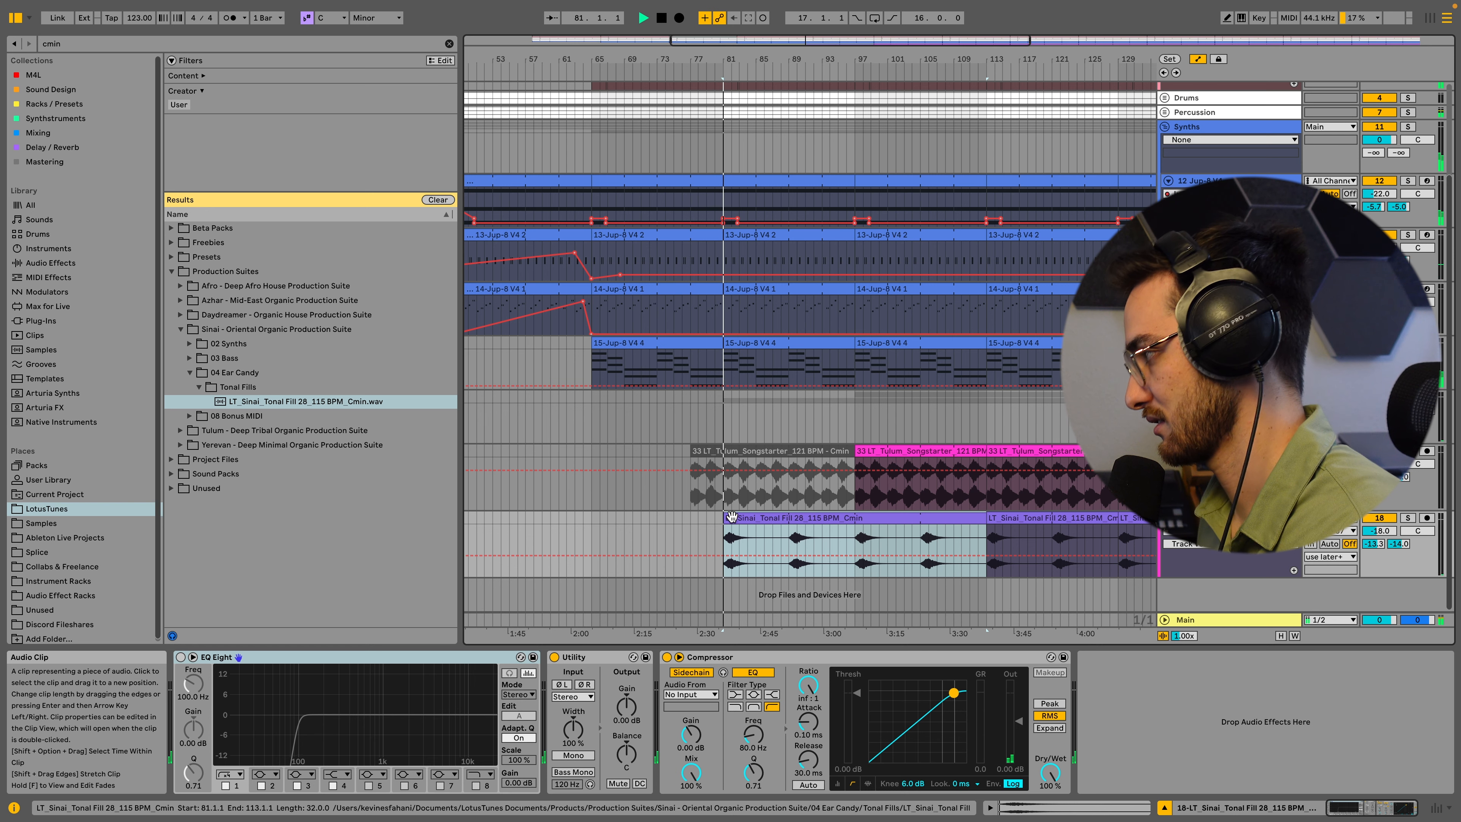
{"action": "left_click_drag", "start_coordinate": [1397, 532], "coordinate": [1397, 526]}
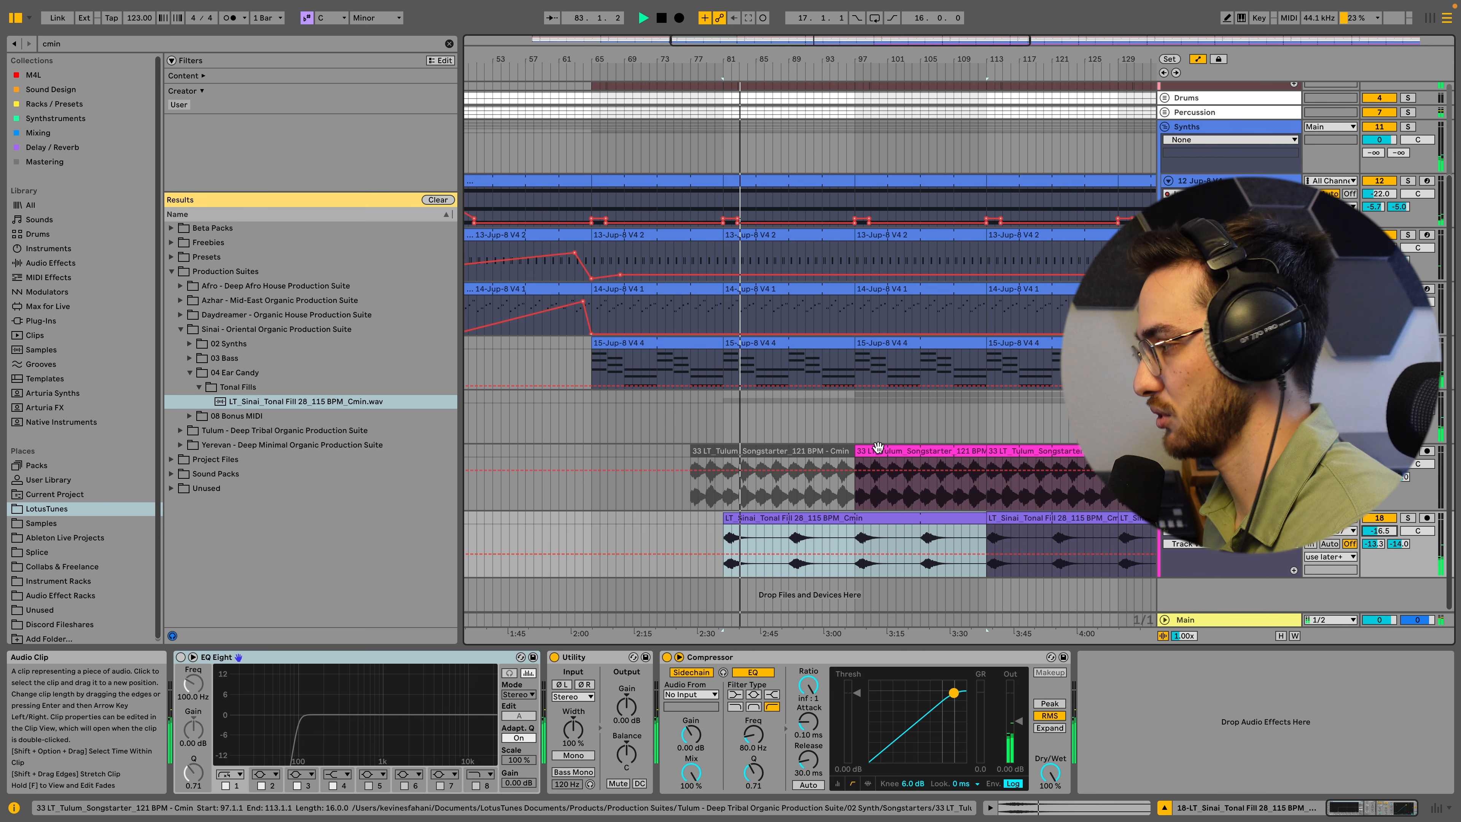
- Try deactivating the kick clip that leads up to bar 97
{"action": "left_click", "coordinate": [853, 435]}
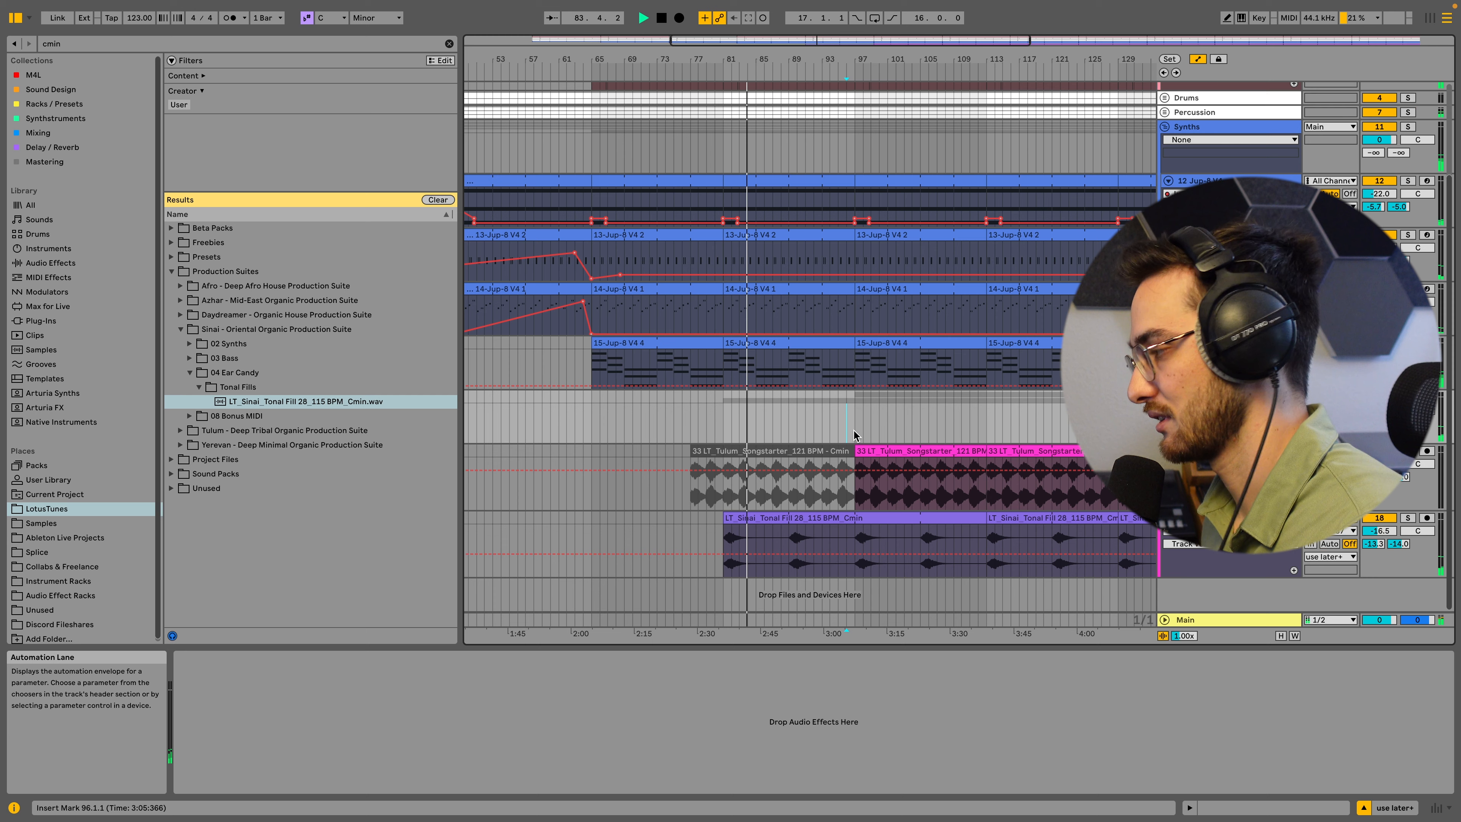
{"action": "left_click", "coordinate": [822, 517]}
{"action": "left_click", "coordinate": [846, 537]}
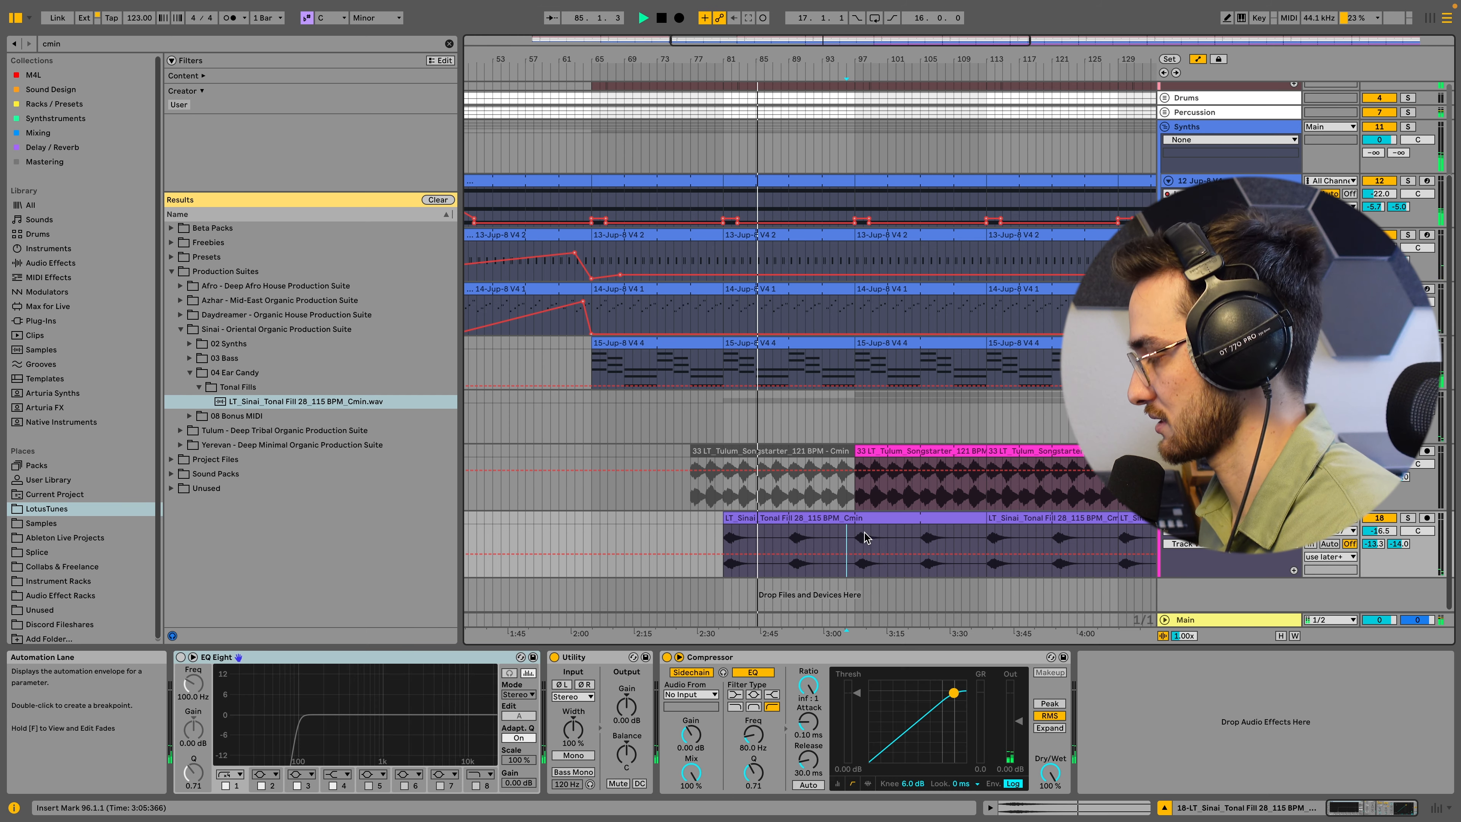
{"action": "scroll", "coordinate": [865, 538], "scroll_direction": "up", "scroll_amount": 4}
{"action": "left_click", "coordinate": [816, 140]}
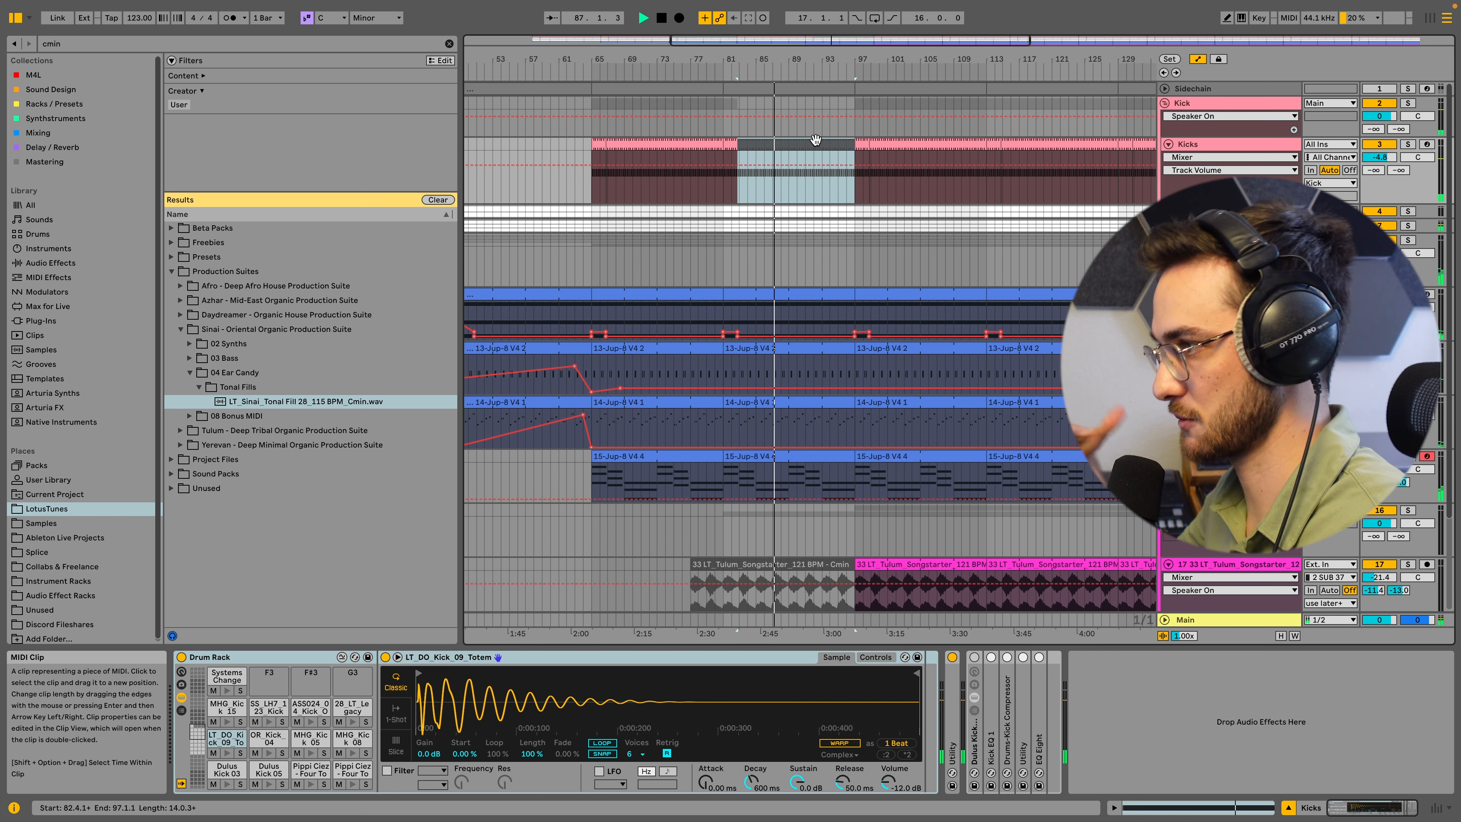
{"action": "left_click", "coordinate": [811, 146]}
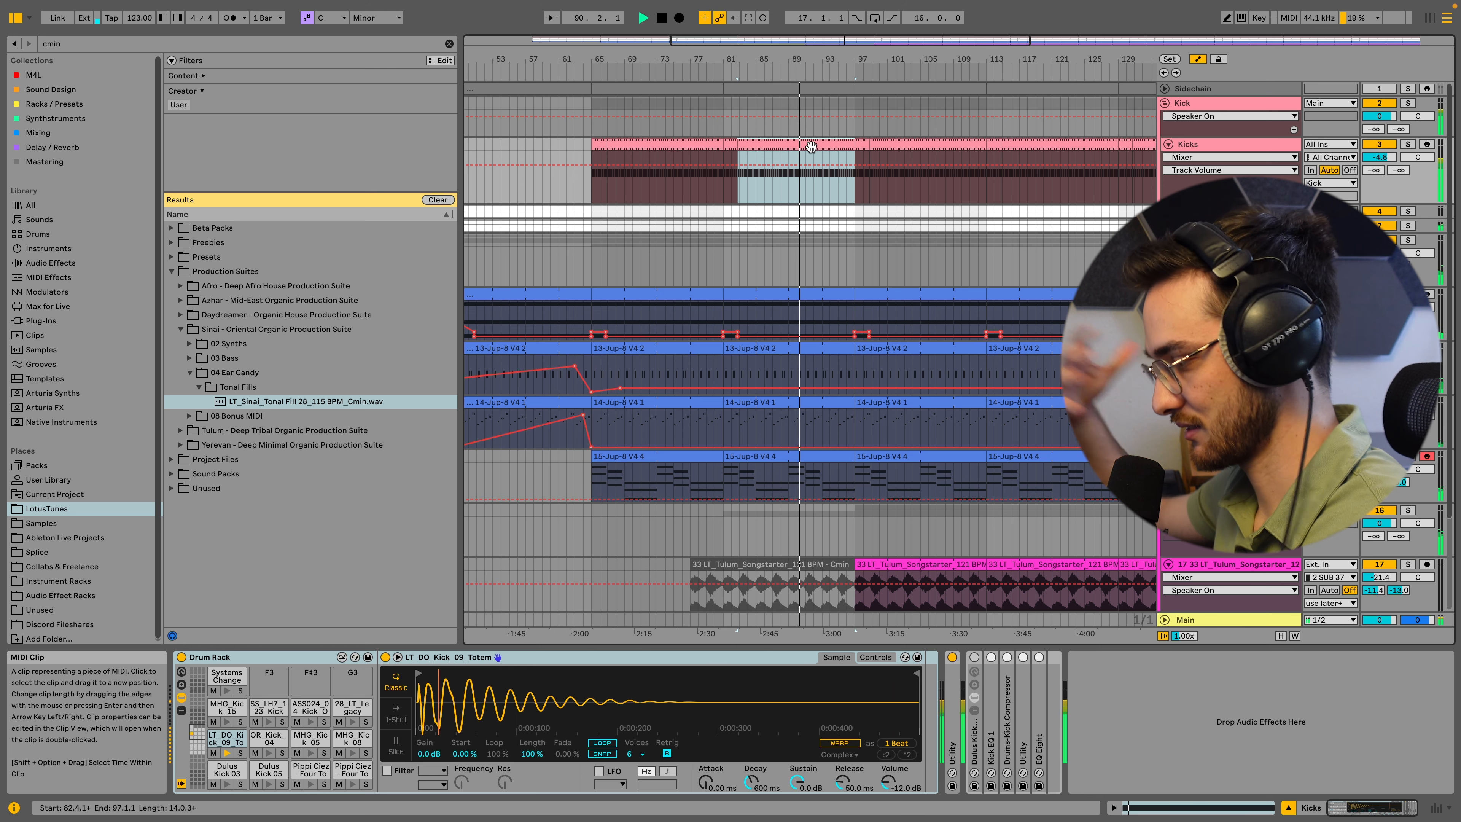
{"action": "scroll", "coordinate": [834, 345], "scroll_direction": "down", "scroll_amount": 3}
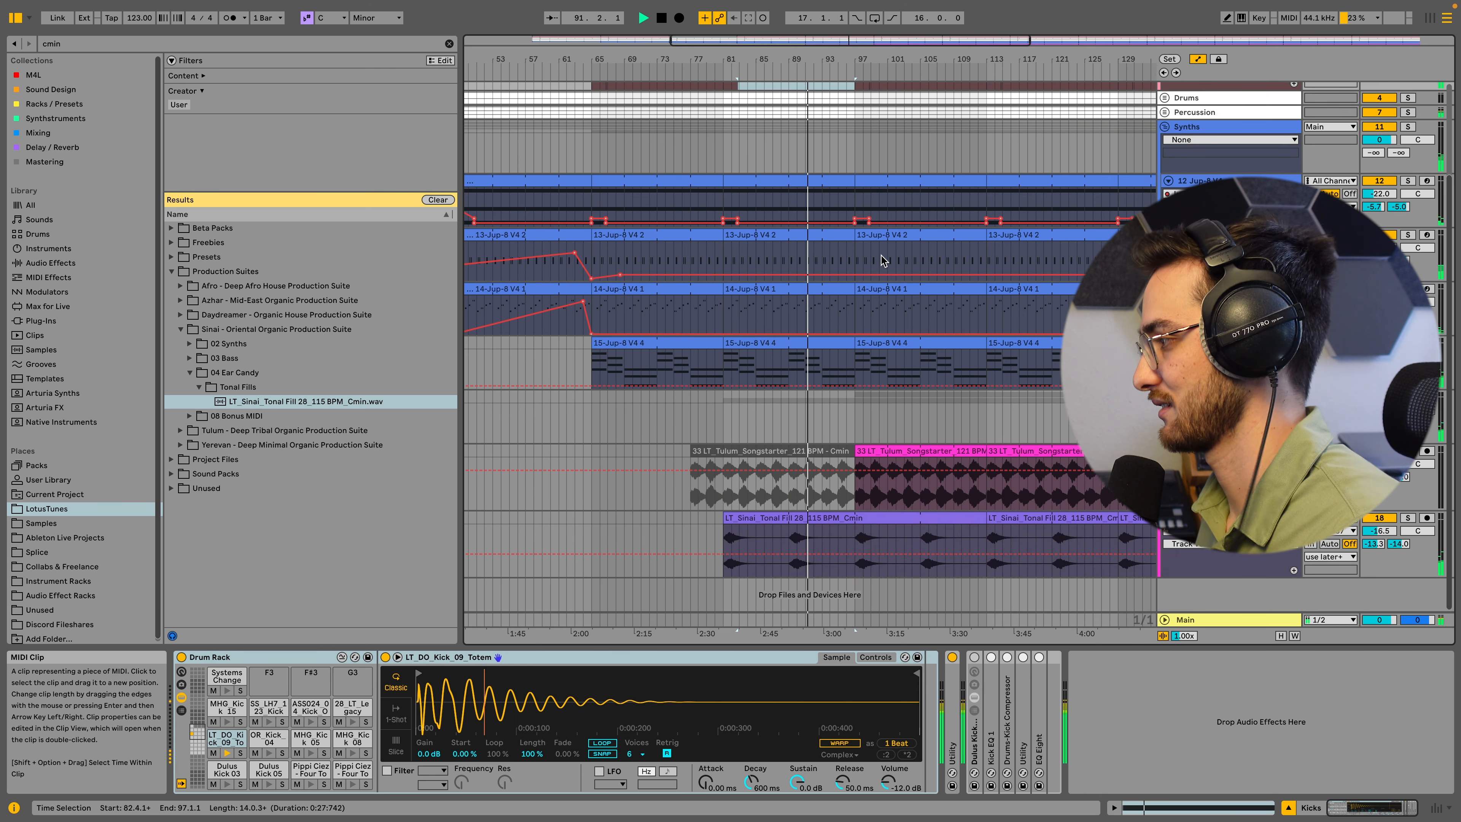
{"action": "left_click", "coordinate": [853, 432]}
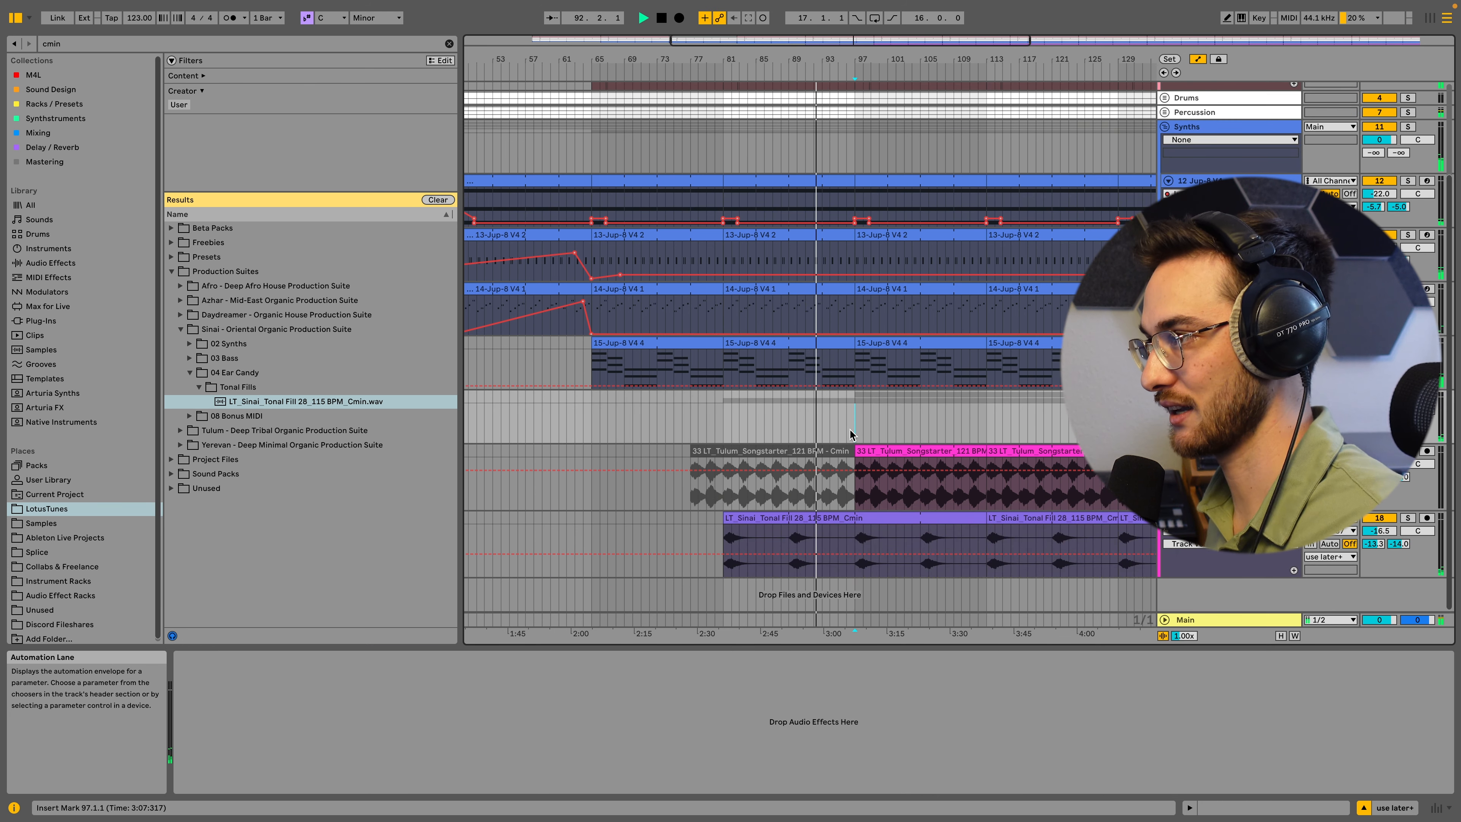